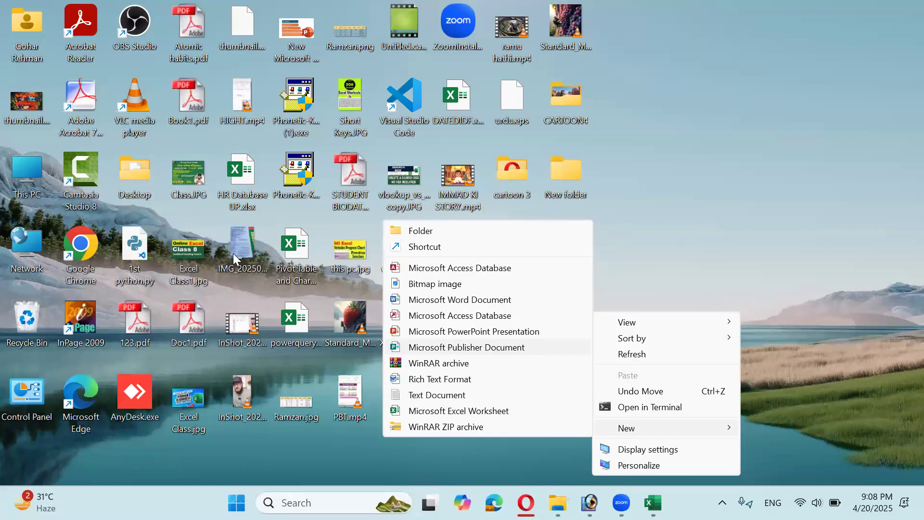
Open the Formulas Book folder inside the Desktop folder
{"action": "left_click", "coordinate": [143, 176]}
{"action": "double_click", "coordinate": [143, 176]}
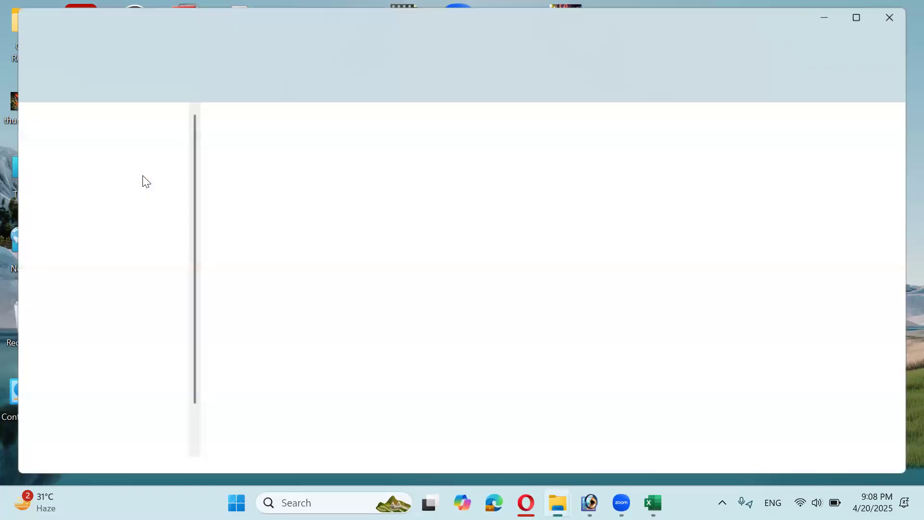
{"action": "left_click", "coordinate": [415, 200]}
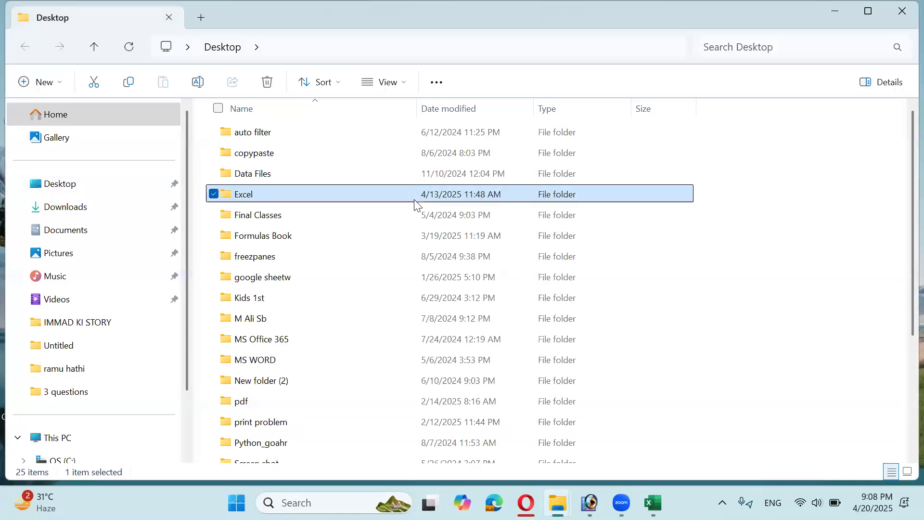
{"action": "key", "text": "Down"}
{"action": "key", "text": "Down"}
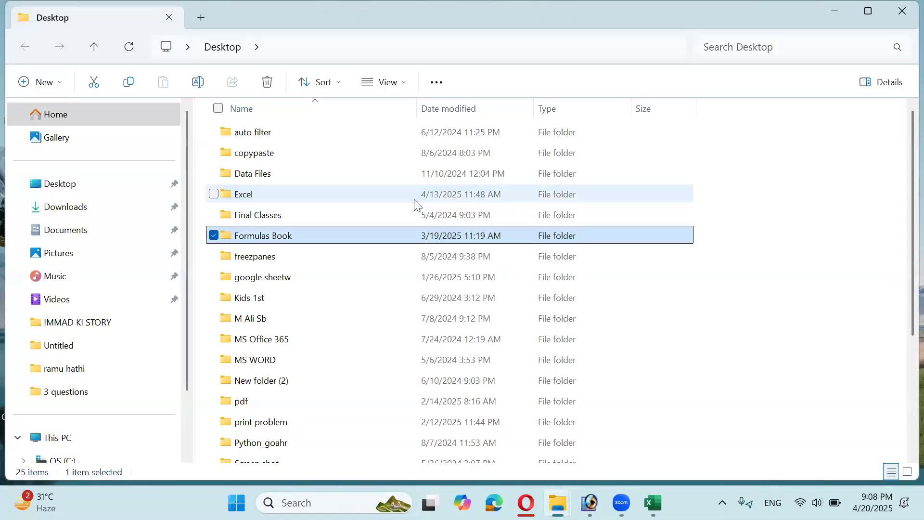
{"action": "key", "text": "Return"}
Open the workbook Formulas.xlsx from the Formulas Book folder
{"action": "key", "text": "Down"}
{"action": "key", "text": "Down"}
{"action": "key", "text": "Down"}
{"action": "key", "text": "Down"}
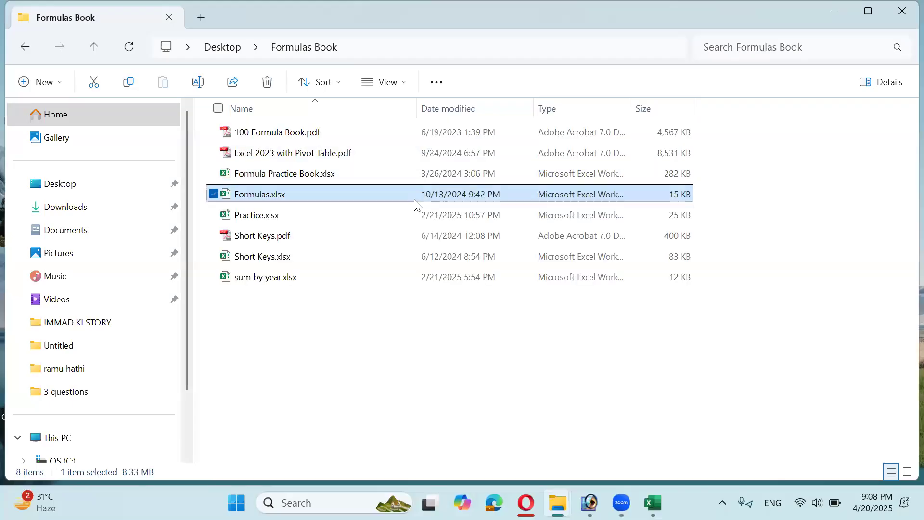
{"action": "key", "text": "Return"}
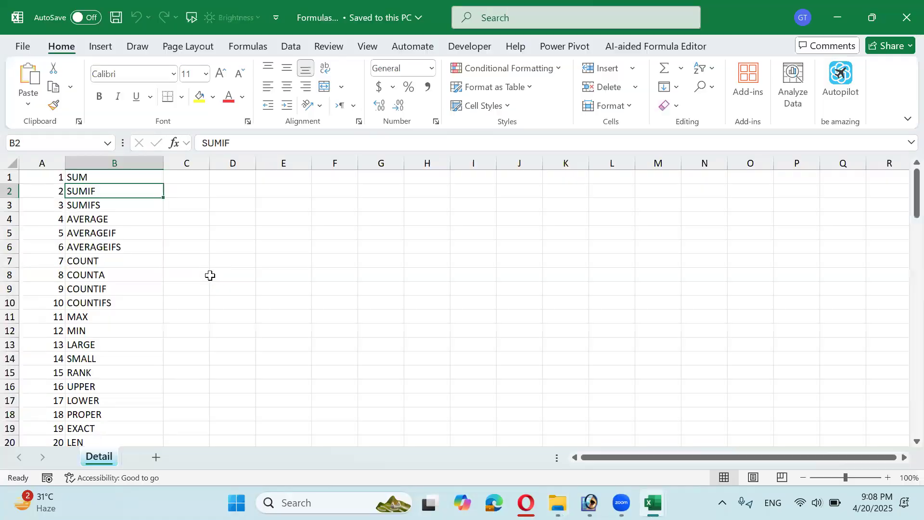
Examine the list of function names in column B of the Detail sheet from its first to its last entry
{"action": "left_click", "coordinate": [58, 317]}
{"action": "left_click", "coordinate": [78, 178]}
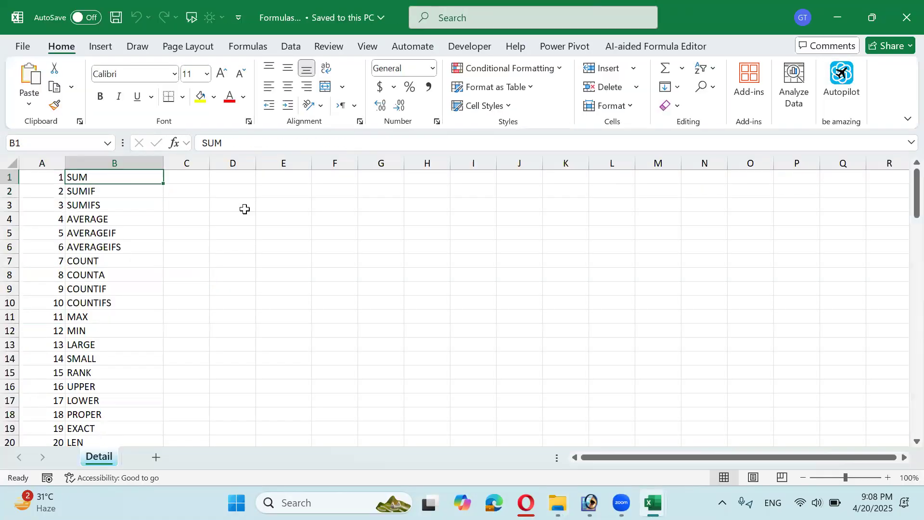
{"action": "key", "text": "ctrl+shift+Down"}
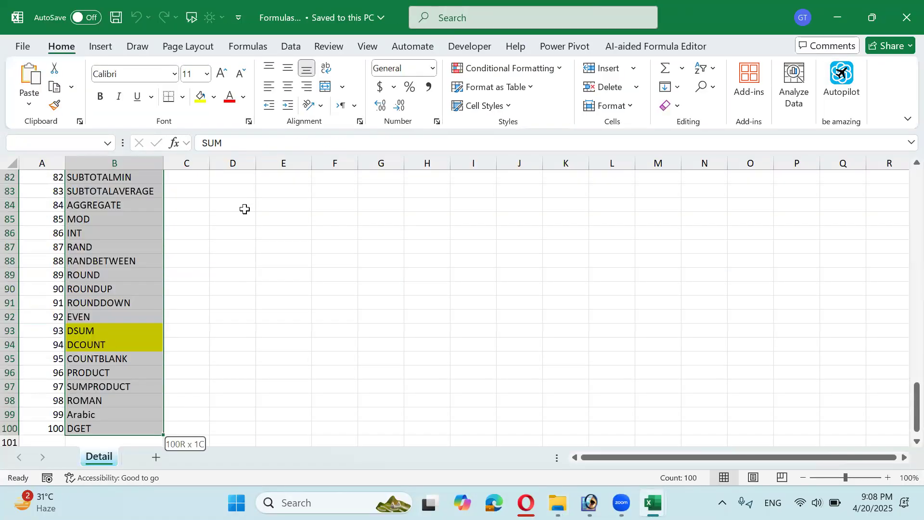
{"action": "key", "text": "ctrl+Up"}
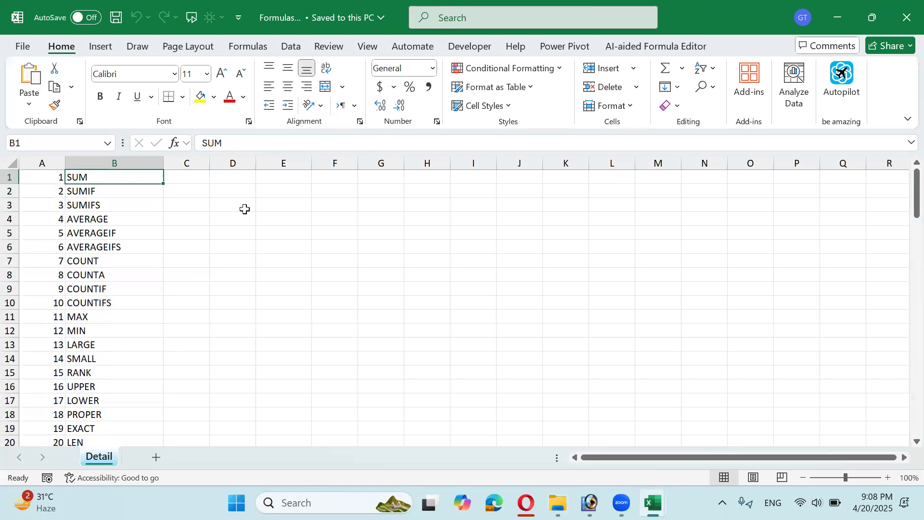
{"action": "key", "text": "ctrl+shift+Down"}
{"action": "key", "text": "ctrl+Up"}
{"action": "key", "text": "Down"}
{"action": "key", "text": "Down"}
{"action": "key", "text": "Up"}
{"action": "key", "text": "Up"}
{"action": "key", "text": "ctrl+shift+Down"}
{"action": "key", "text": "ctrl+shift+Up"}
{"action": "key", "text": "Down"}
{"action": "key", "text": "Down"}
{"action": "key", "text": "Down"}
{"action": "key", "text": "Down"}
{"action": "key", "text": "Down"}
{"action": "key", "text": "Up"}
{"action": "key", "text": "Up"}
{"action": "key", "text": "Up"}
{"action": "key", "text": "Up"}
{"action": "key", "text": "Up"}
{"action": "key", "text": "Down"}
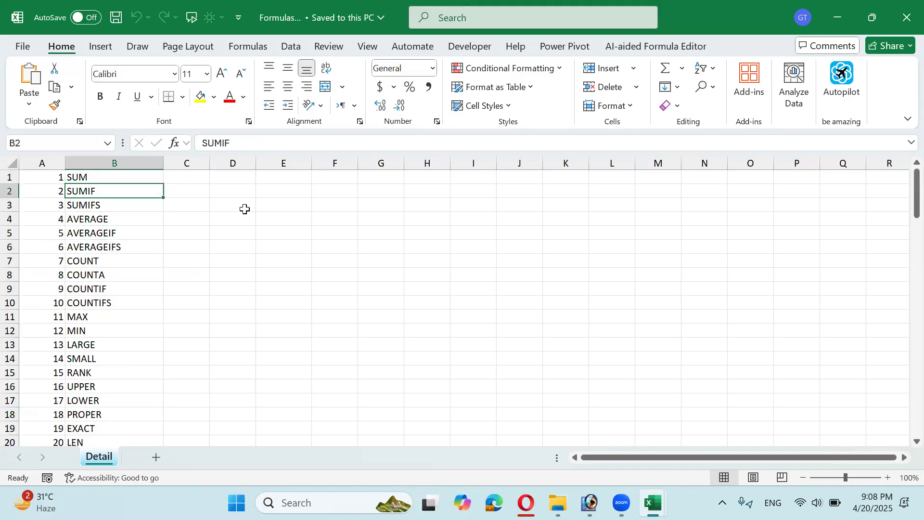
Enter "Hard dsk" in cell D3 as the first item of a new list
{"action": "key", "text": "Down"}
{"action": "key", "text": "Right"}
{"action": "key", "text": "Right"}
{"action": "key", "text": "Right"}
{"action": "key", "text": "Right"}
{"action": "key", "text": "Up"}
{"action": "key", "text": "Up"}
{"action": "key", "text": "Left"}
{"action": "key", "text": "Down"}
{"action": "key", "text": "Down"}
{"action": "key", "text": "Up"}
{"action": "key", "text": "Down"}
{"action": "key", "text": "Left"}
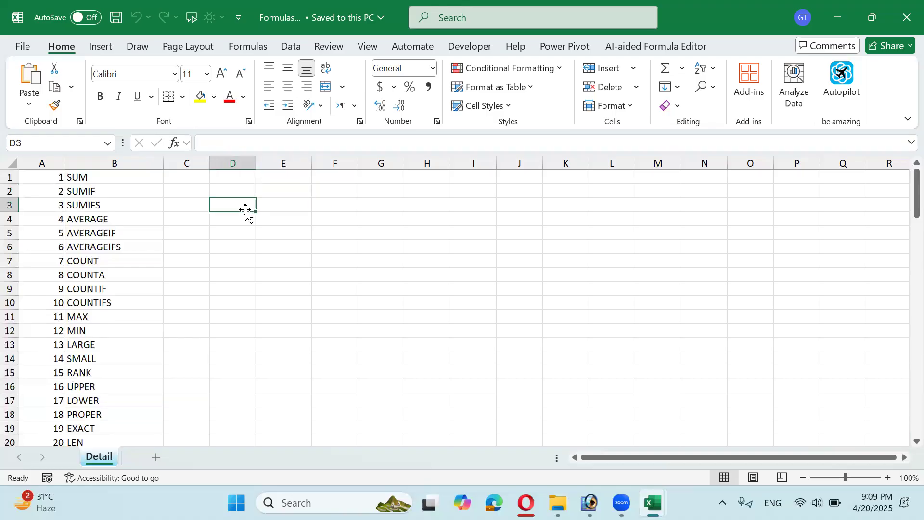
{"action": "type", "text": "Hard"}
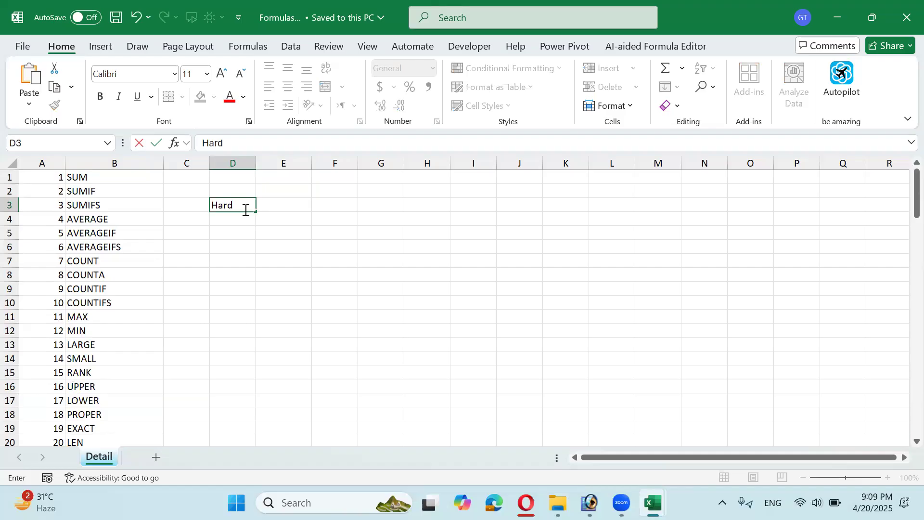
{"action": "type", "text": " S"}
{"action": "key", "text": "BackSpace"}
{"action": "type", "text": "d"}
{"action": "type", "text": "isk"}
{"action": "key", "text": "Return"}
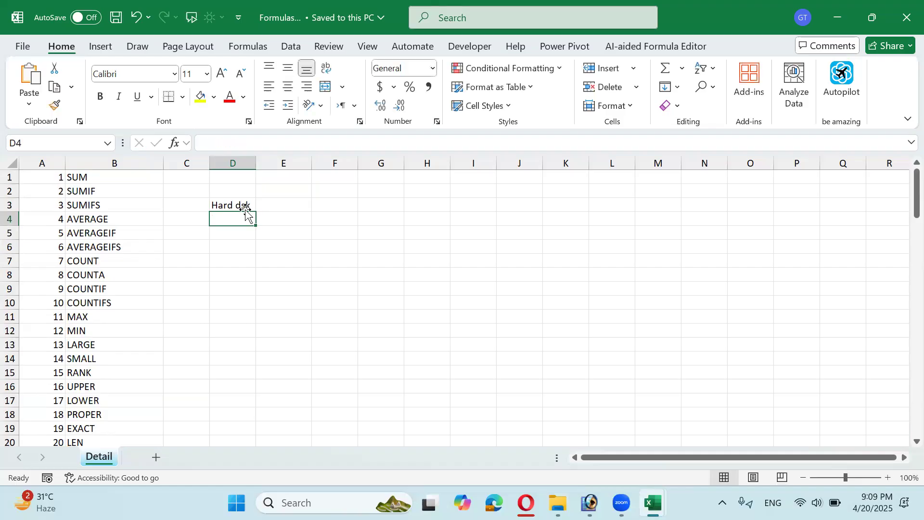
Continue the item list in D4:D8 with Cables, Charger, USB, Mouse and Key Board
{"action": "type", "text": "Cables"}
{"action": "key", "text": "Return"}
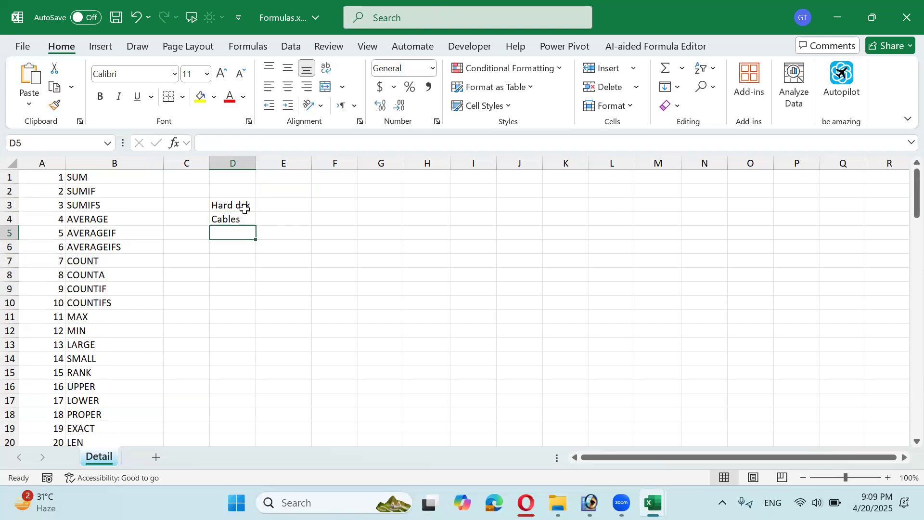
{"action": "type", "text": "Charger"}
{"action": "key", "text": "Return"}
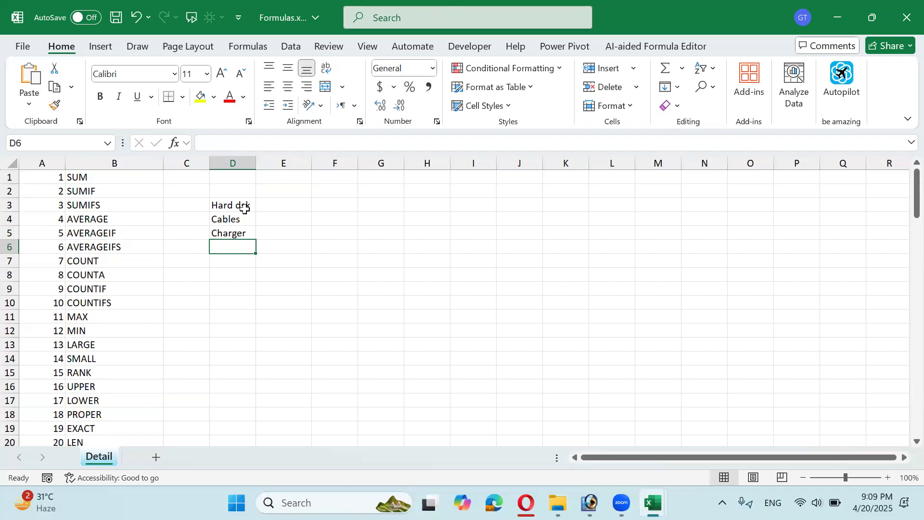
{"action": "type", "text": "USB"}
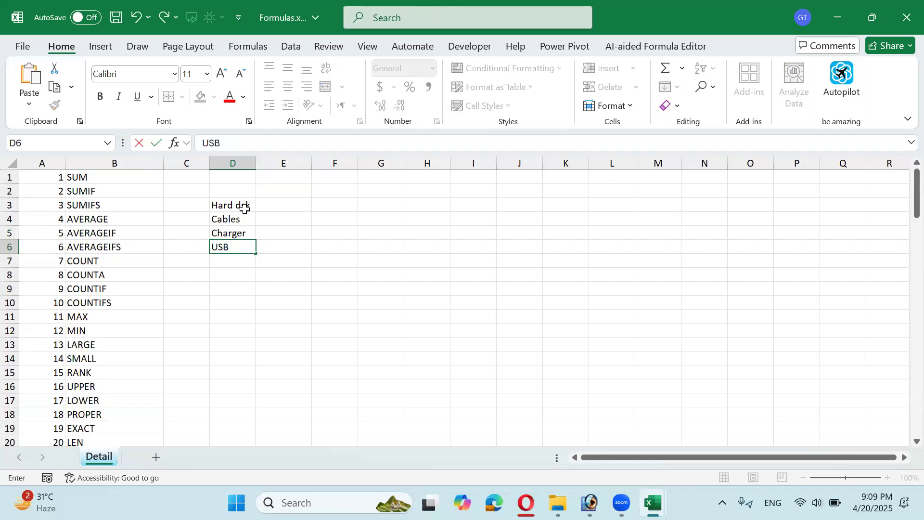
{"action": "key", "text": "Return"}
{"action": "type", "text": "Mouse"}
{"action": "key", "text": "Return"}
{"action": "type", "text": "Key Board"}
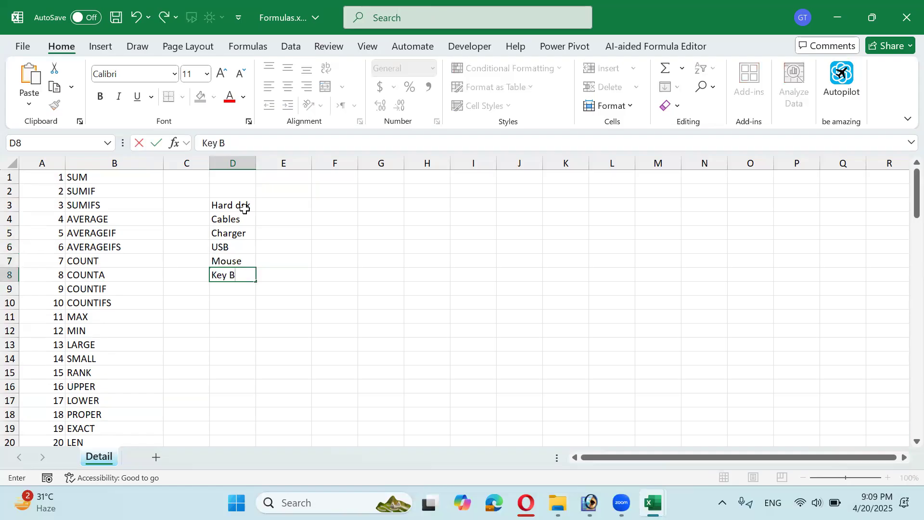
{"action": "key", "text": "Return"}
{"action": "key", "text": "Up"}
{"action": "key", "text": "Up"}
{"action": "key", "text": "Up"}
{"action": "key", "text": "Up"}
{"action": "key", "text": "Up"}
{"action": "key", "text": "Up"}
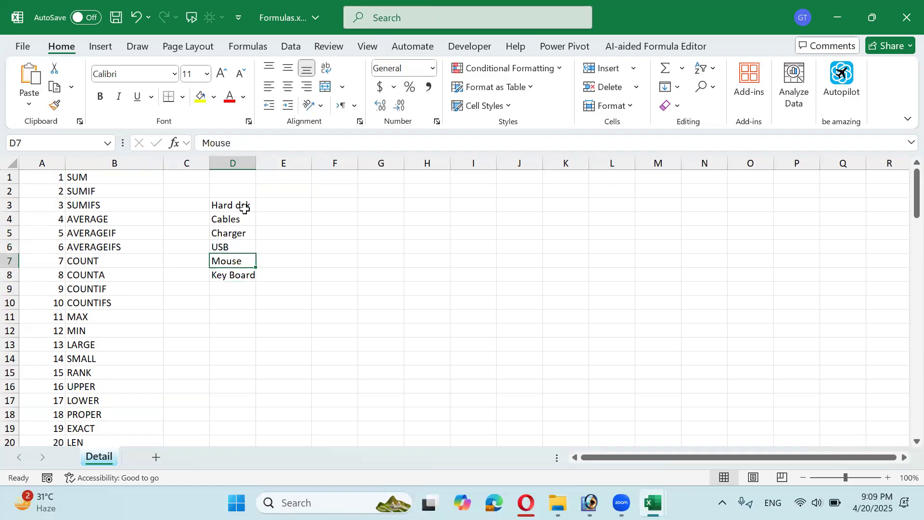
{"action": "key", "text": "Down"}
{"action": "key", "text": "Down"}
{"action": "key", "text": "Down"}
{"action": "key", "text": "Down"}
{"action": "key", "text": "Down"}
{"action": "key", "text": "Down"}
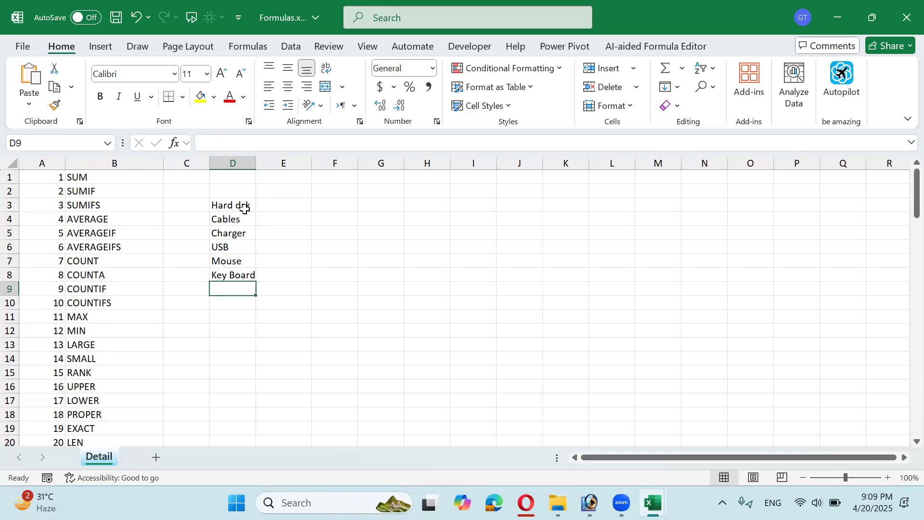
Add the repeated items Hard dsk, USB, Charger, Mouse and Key Board in cells D9:D13
{"action": "type", "text": "H"}
{"action": "key", "text": "Return"}
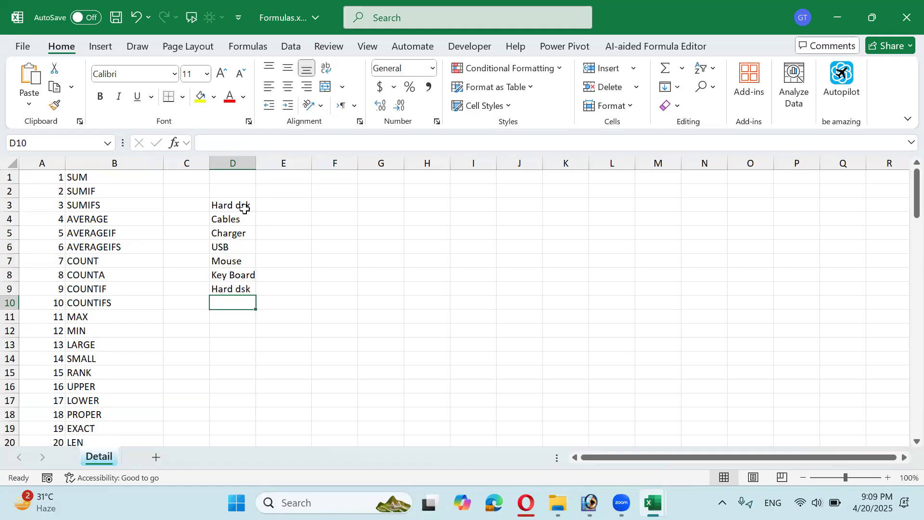
{"action": "type", "text": "U"}
{"action": "key", "text": "Return"}
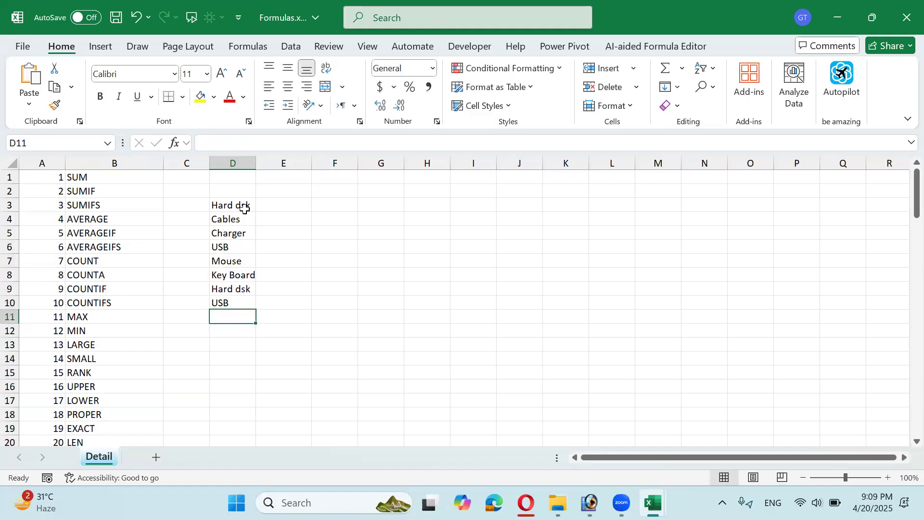
{"action": "type", "text": "ch"}
{"action": "key", "text": "Return"}
{"action": "type", "text": "lmo"}
{"action": "key", "text": "Return"}
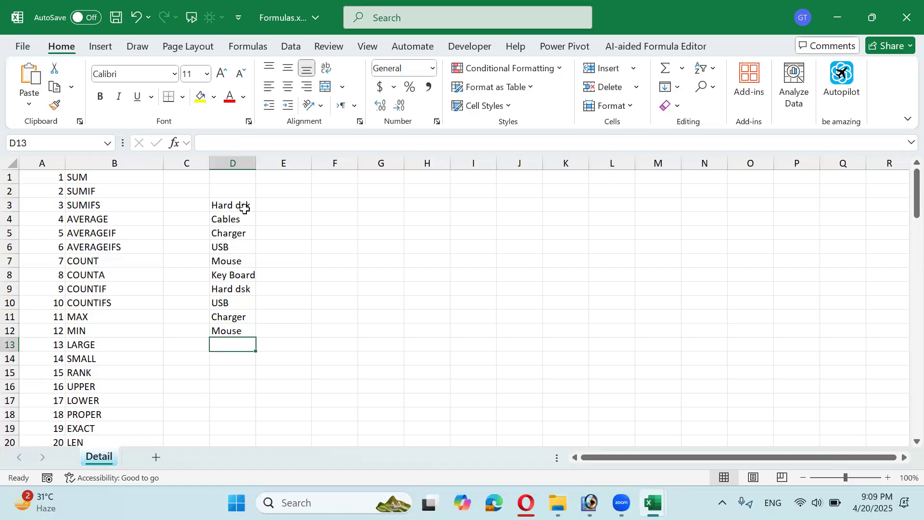
{"action": "type", "text": "k"}
{"action": "key", "text": "Return"}
Widen column D slightly so that the item names fit comfortably
{"action": "key", "text": "Up"}
{"action": "key", "text": "Up"}
{"action": "key", "text": "Up"}
{"action": "key", "text": "Up"}
{"action": "key", "text": "Up"}
{"action": "key", "text": "Up"}
{"action": "key", "text": "Up"}
{"action": "key", "text": "Up"}
{"action": "key", "text": "Up"}
{"action": "key", "text": "Up"}
{"action": "key", "text": "Up"}
{"action": "key", "text": "Right"}
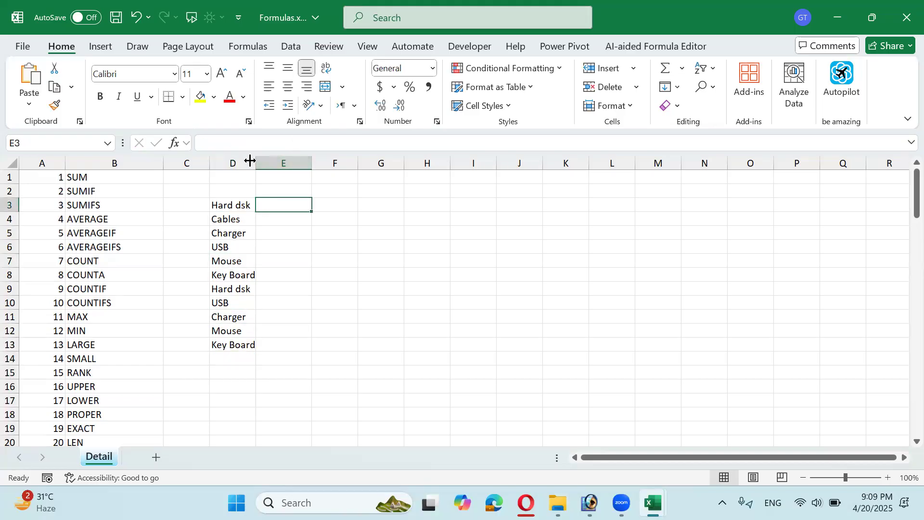
{"action": "left_click_drag", "start_coordinate": [258, 160], "coordinate": [273, 153]}
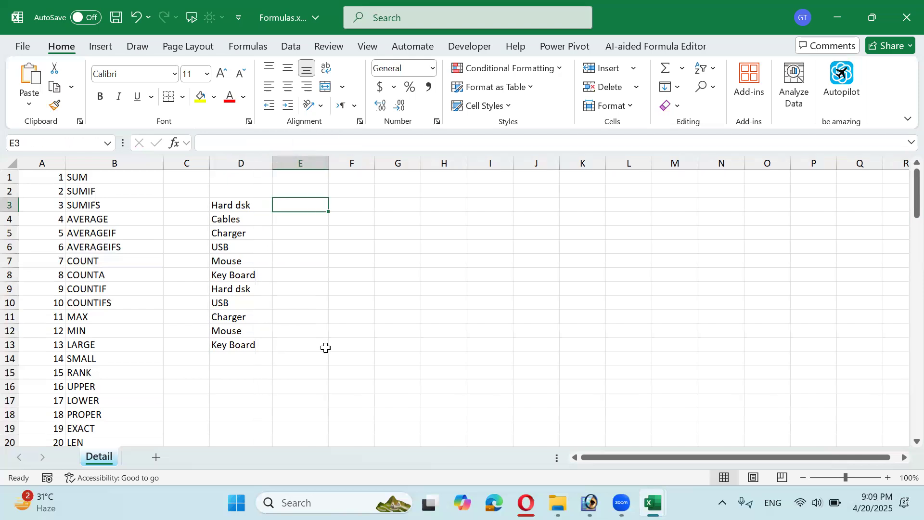
{"action": "key", "text": "Left"}
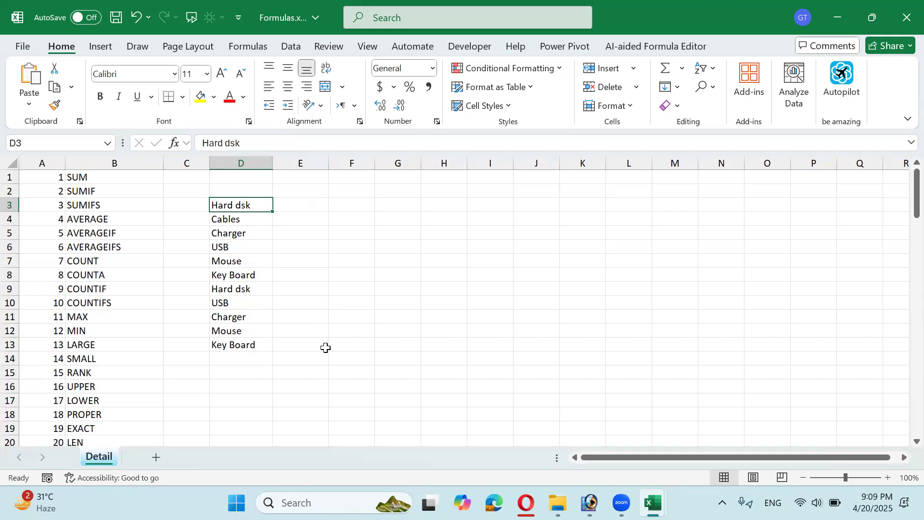
{"action": "key", "text": "Right"}
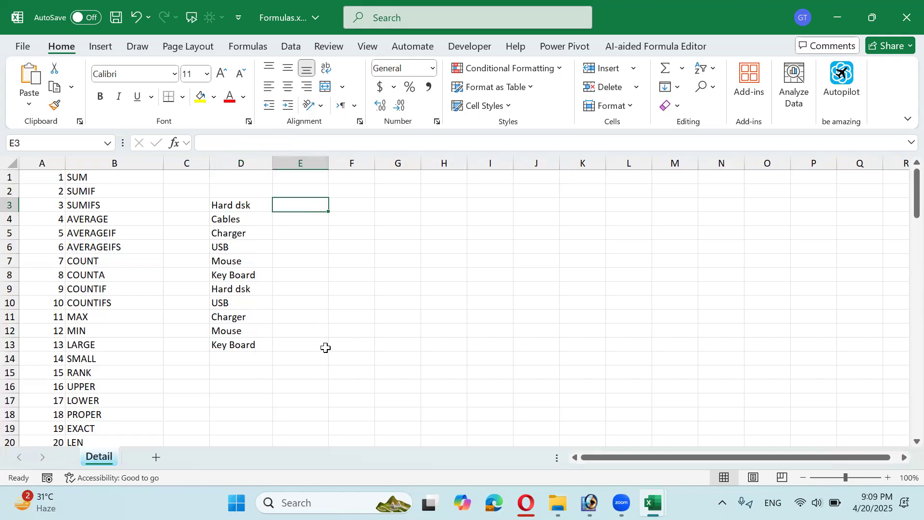
{"action": "key", "text": "Left"}
{"action": "key", "text": "Down"}
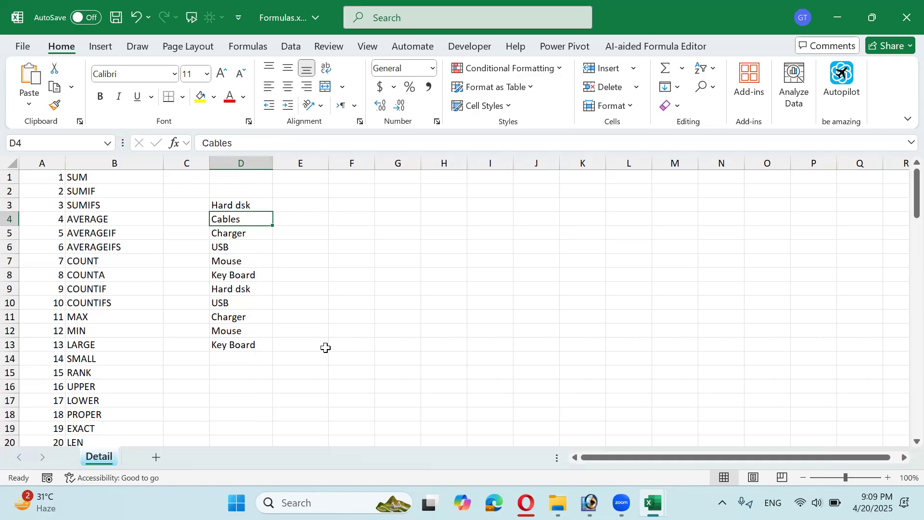
{"action": "key", "text": "Up"}
{"action": "key", "text": "Right"}
{"action": "key", "text": "Down"}
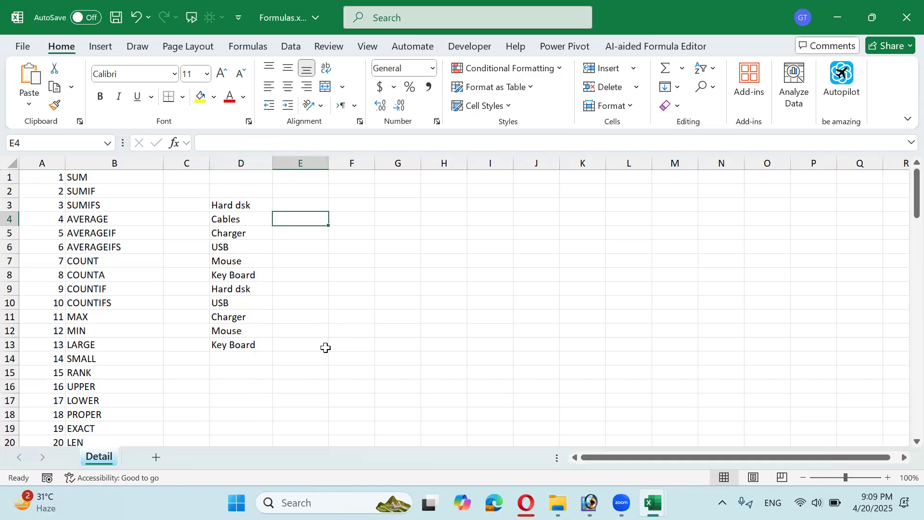
Copy the six unique items in D3:D8 to a separate list starting at cell J3
{"action": "key", "text": "Up"}
{"action": "key", "text": "Left"}
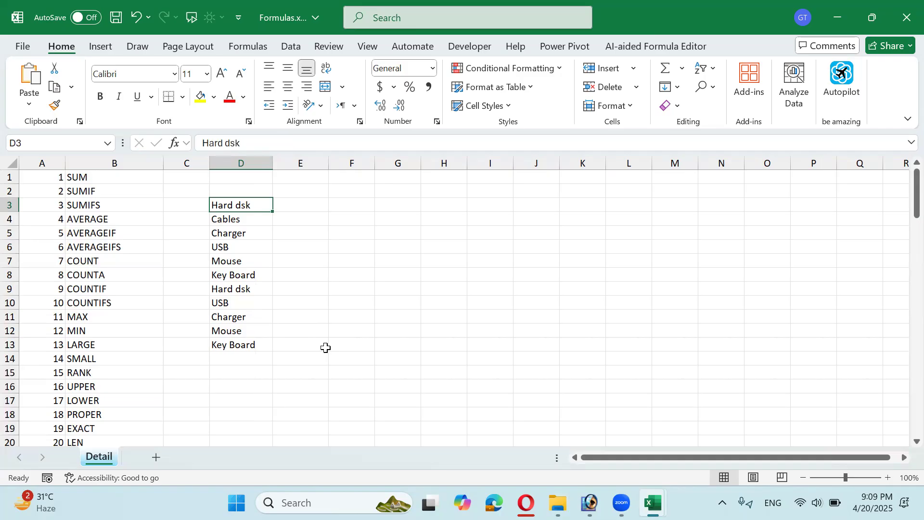
{"action": "key", "text": "shift+Down"}
{"action": "key", "text": "shift+Down"}
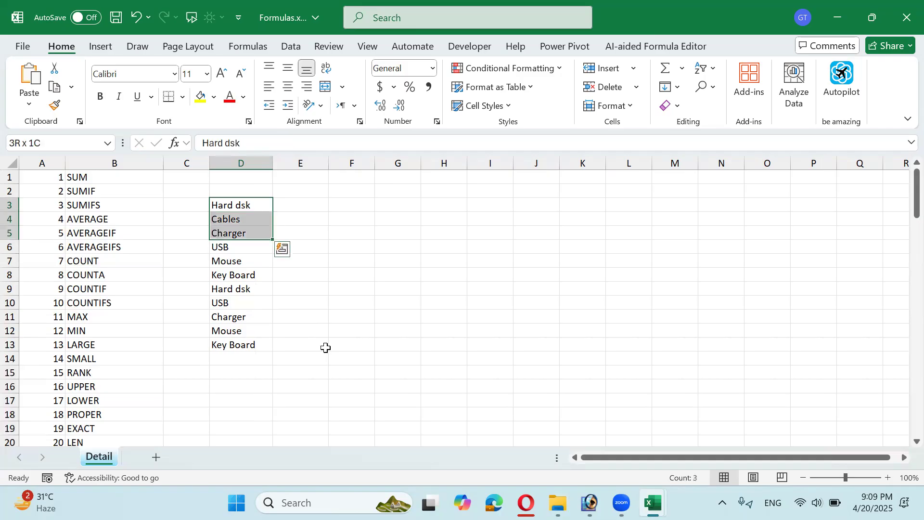
{"action": "key", "text": "shift+Down"}
{"action": "key", "text": "shift+Down"}
{"action": "key", "text": "shift+Down"}
{"action": "key", "text": "ctrl+c"}
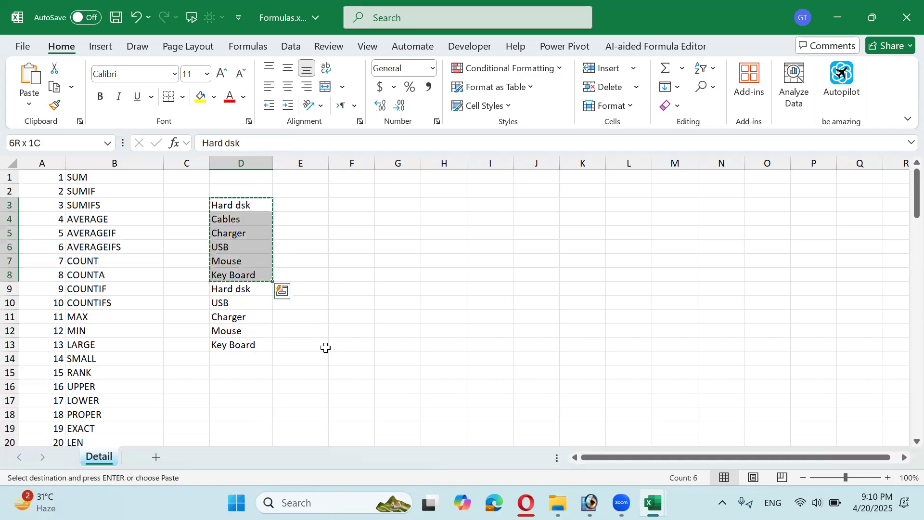
{"action": "key", "text": "Right"}
{"action": "key", "text": "Right"}
{"action": "key", "text": "Right"}
{"action": "key", "text": "Right"}
{"action": "key", "text": "Right"}
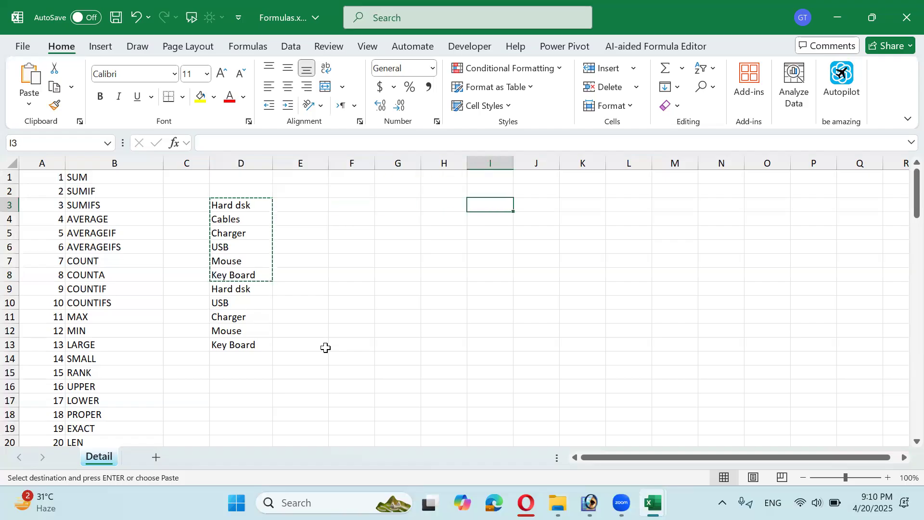
{"action": "key", "text": "Right"}
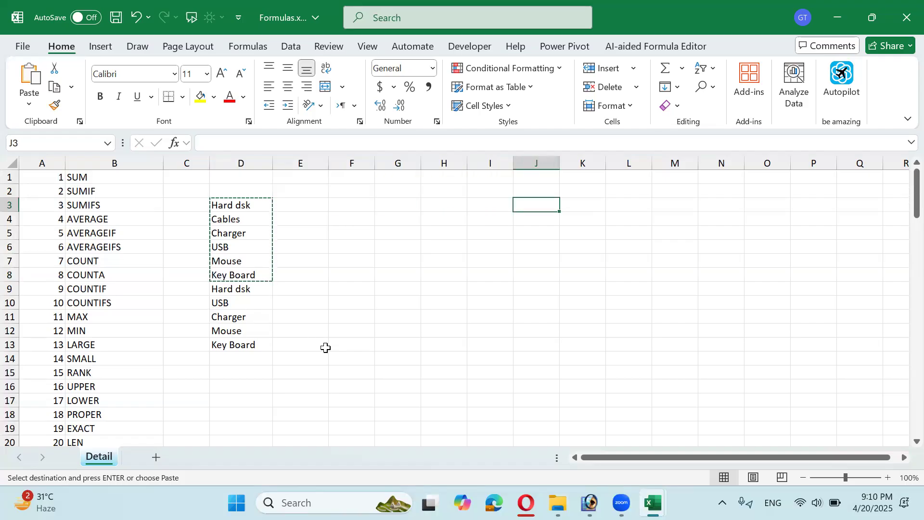
{"action": "key", "text": "Return"}
{"action": "key", "text": "Down"}
{"action": "key", "text": "Up"}
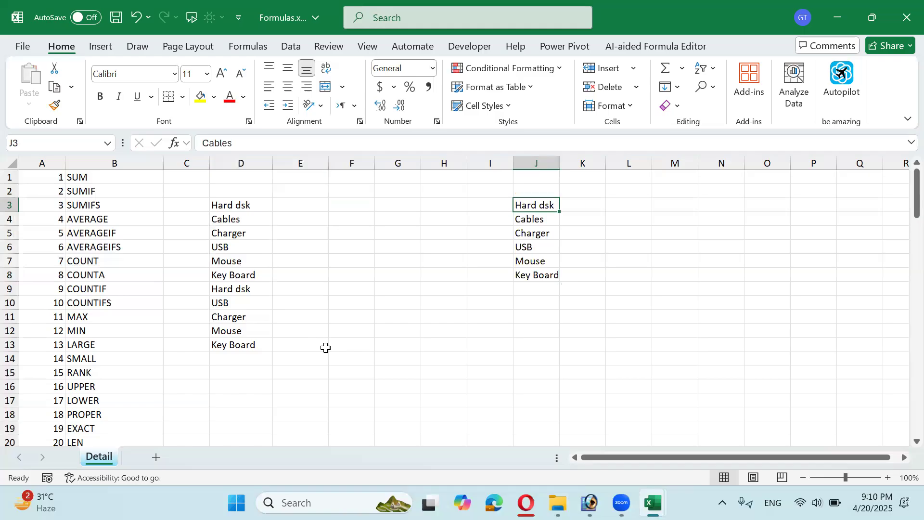
Enter the values 2500, 400 and 1000 for Hard dsk, Cables and Charger in K3:K5
{"action": "key", "text": "Right"}
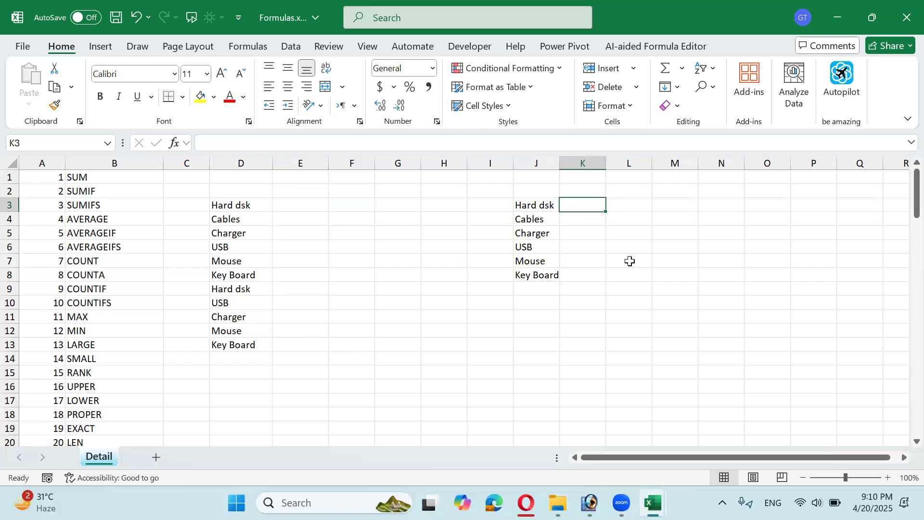
{"action": "type", "text": "2500"}
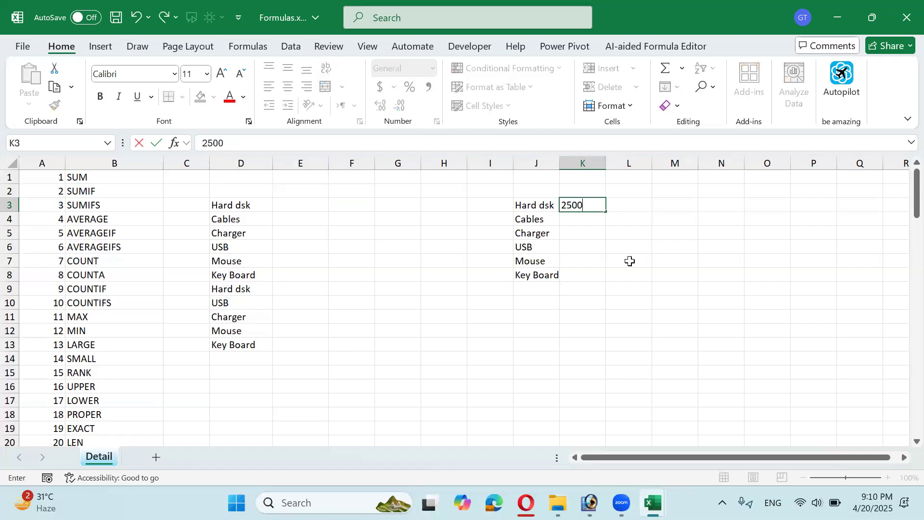
{"action": "key", "text": "Return"}
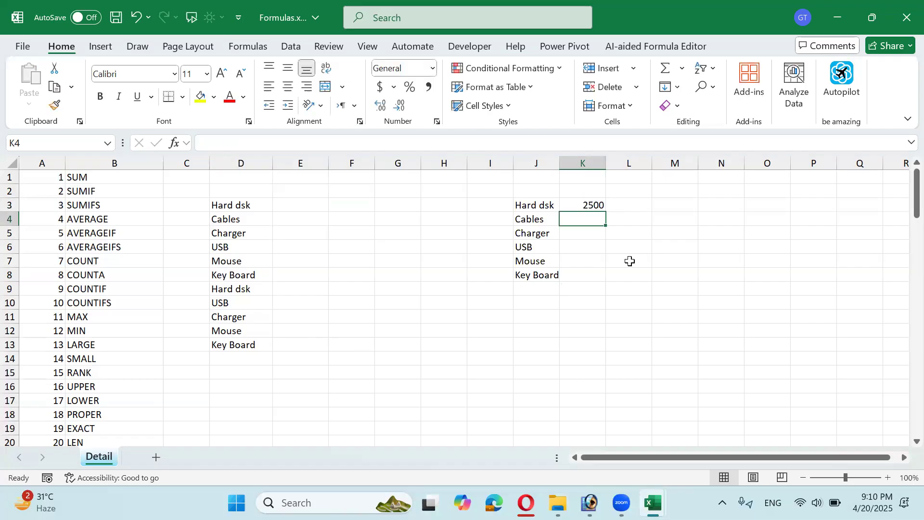
{"action": "type", "text": "400"}
{"action": "key", "text": "Return"}
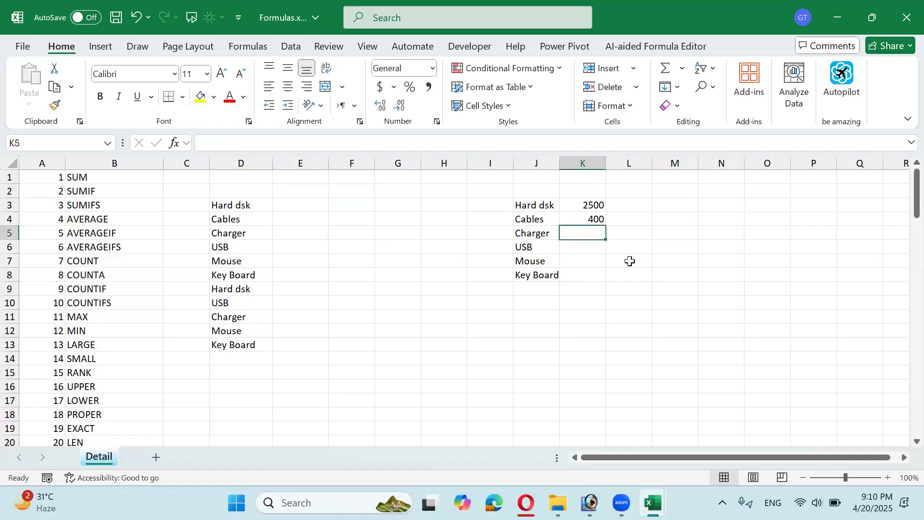
{"action": "type", "text": "1000"}
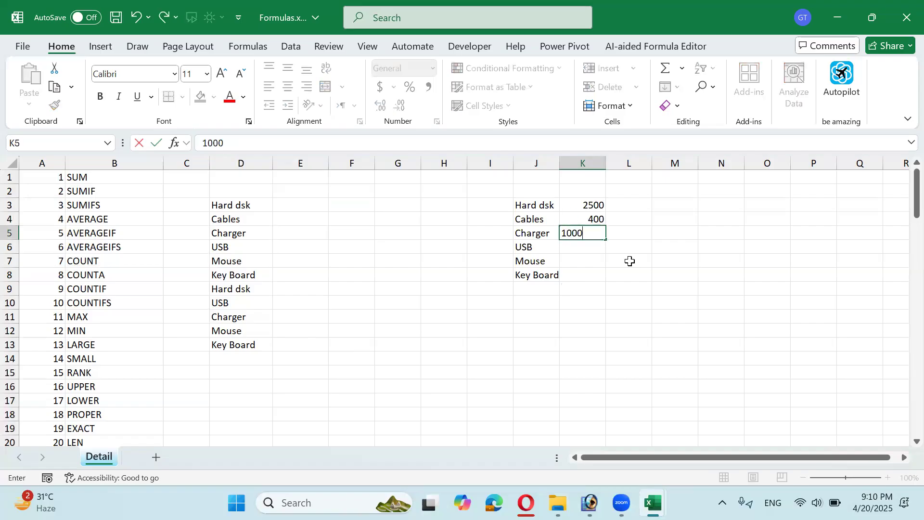
{"action": "key", "text": "Return"}
Enter the values 750, 350 and 600 for USB, Mouse and Key Board in K6:K8
{"action": "type", "text": "750"}
{"action": "key", "text": "Return"}
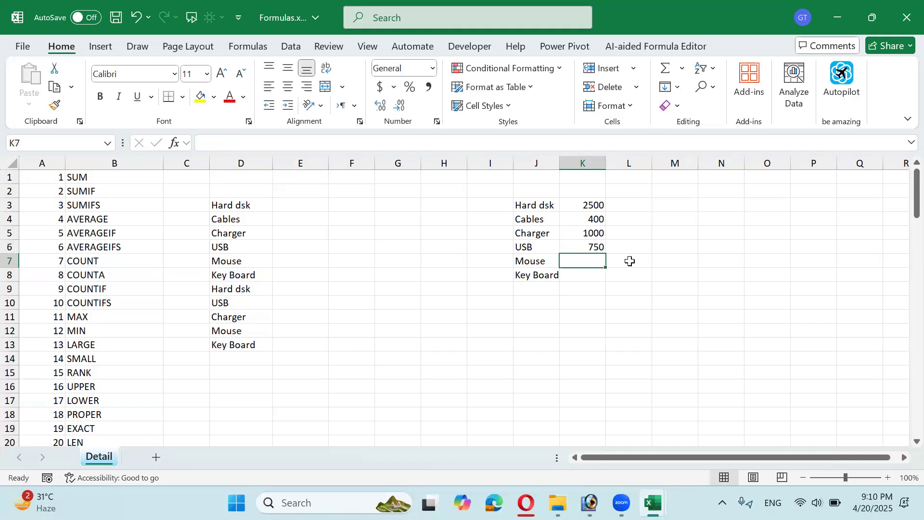
{"action": "type", "text": "350"}
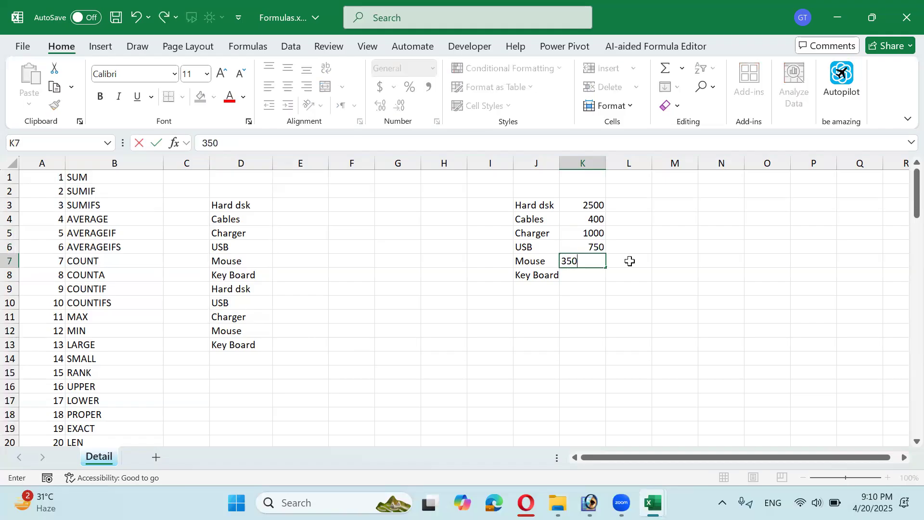
{"action": "key", "text": "Return"}
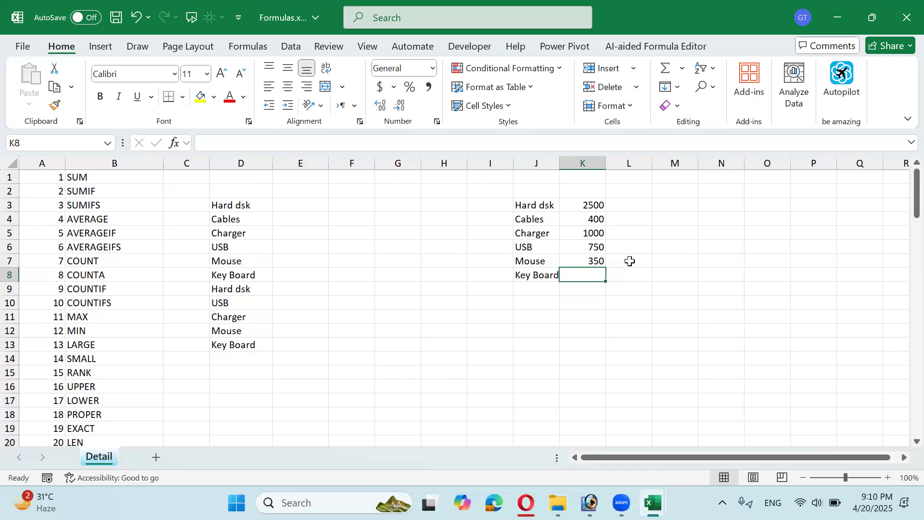
{"action": "type", "text": "600"}
{"action": "key", "text": "Up"}
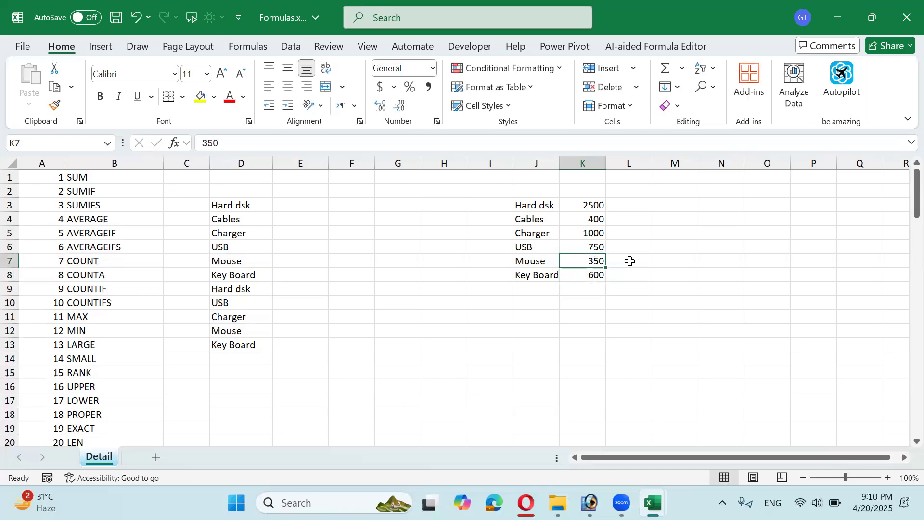
{"action": "key", "text": "Up"}
{"action": "key", "text": "Left"}
{"action": "key", "text": "Up"}
{"action": "key", "text": "Up"}
{"action": "key", "text": "Up"}
{"action": "key", "text": "Left"}
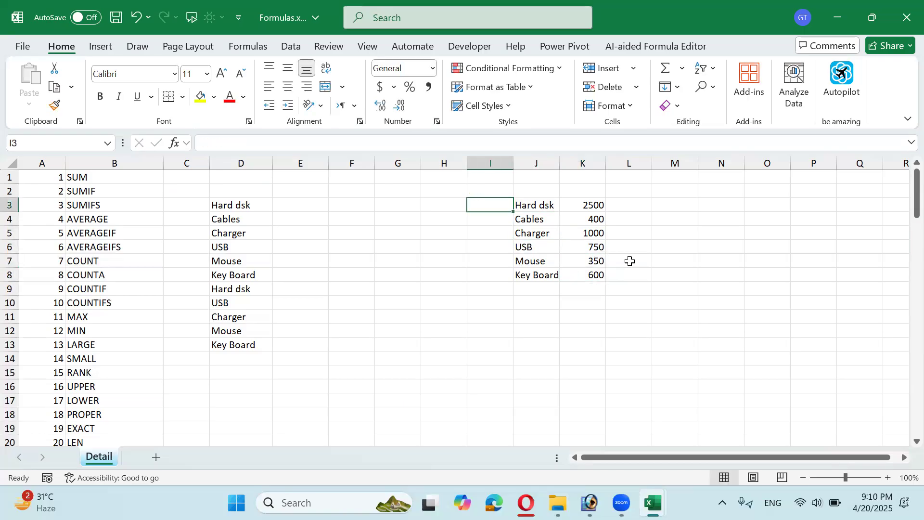
{"action": "key", "text": "Left"}
{"action": "key", "text": "Left"}
{"action": "key", "text": "Left"}
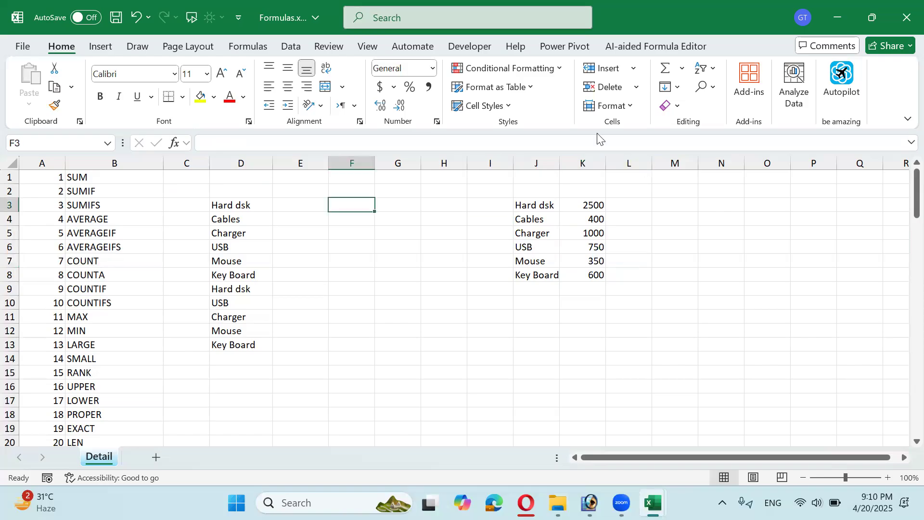
{"action": "left_click_drag", "start_coordinate": [244, 204], "coordinate": [256, 350]}
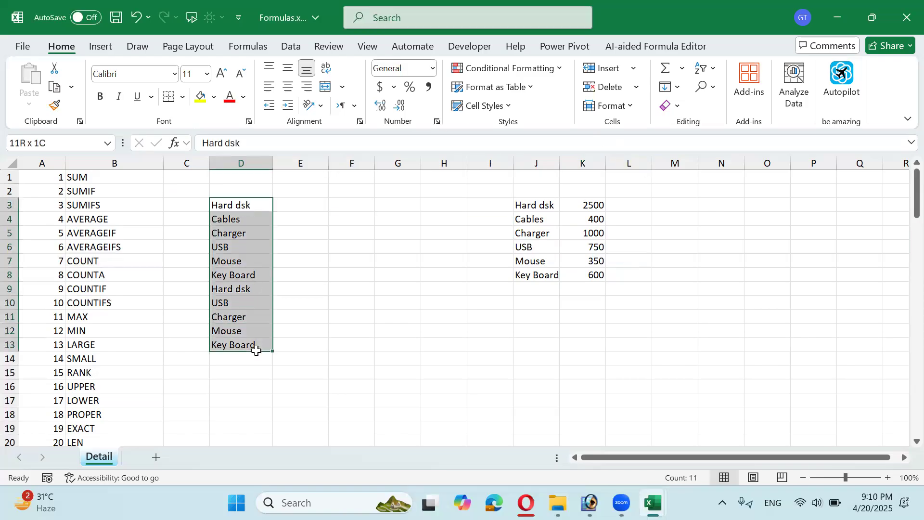
{"action": "left_click", "coordinate": [241, 204]}
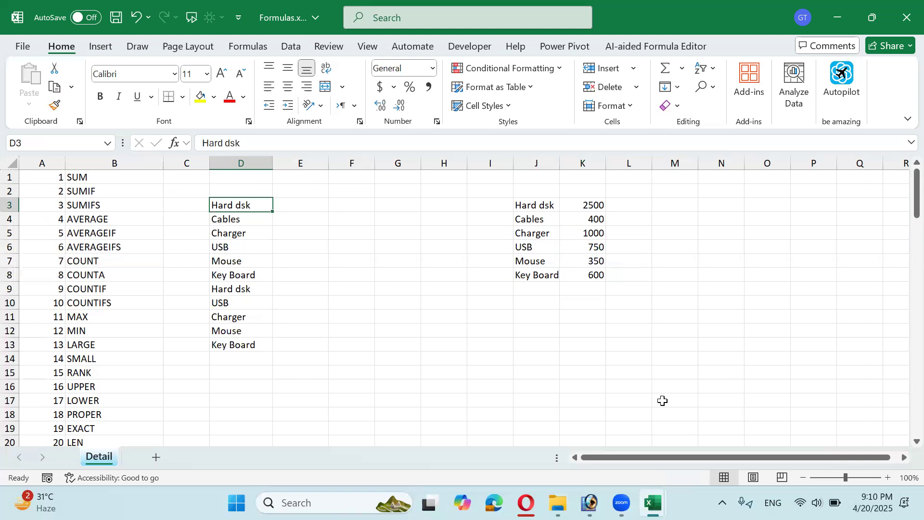
{"action": "key", "text": "Right"}
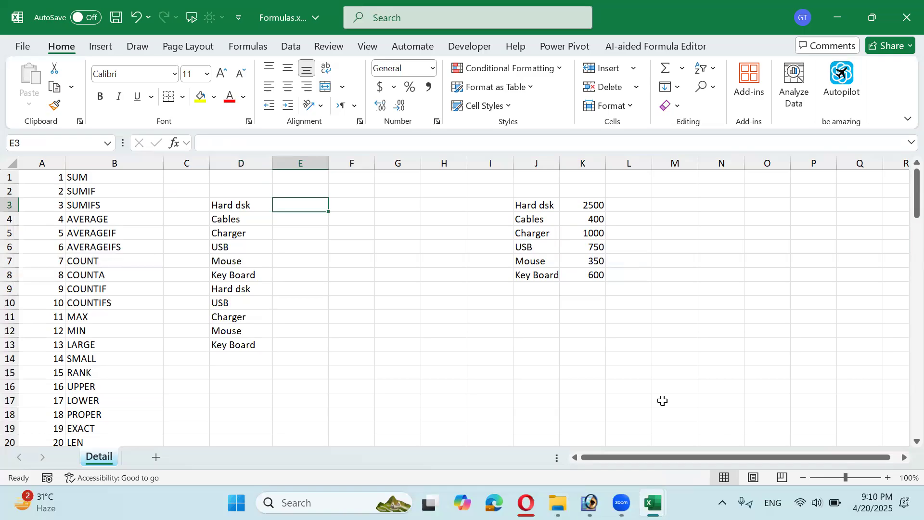
Enter the heading Nested If in cell D1 above the item list
{"action": "key", "text": "Up"}
{"action": "key", "text": "Up"}
{"action": "key", "text": "Left"}
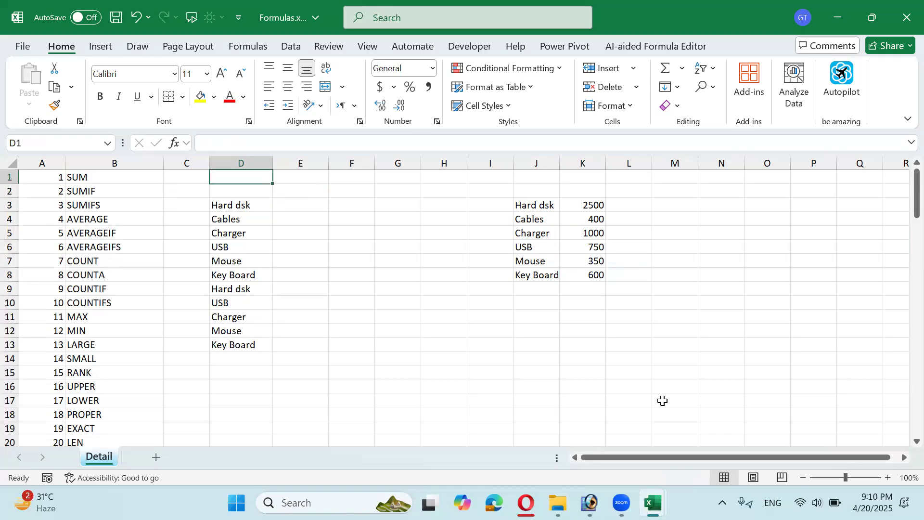
{"action": "type", "text": "If"}
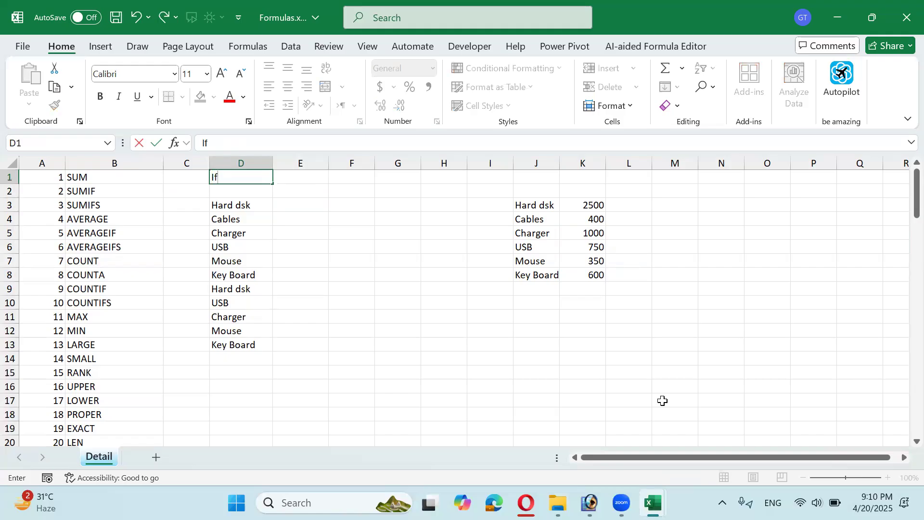
{"action": "key", "text": "F2"}
{"action": "type", "text": "Nested"}
{"action": "key", "text": "Return"}
{"action": "key", "text": "Down"}
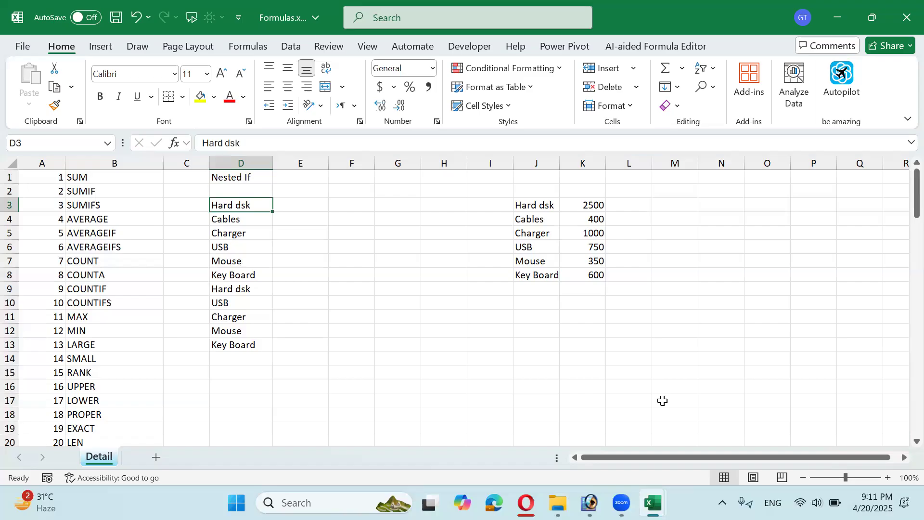
Enter the heading Vlookup in cell E1 beside the Nested If heading
{"action": "key", "text": "Up"}
{"action": "key", "text": "Up"}
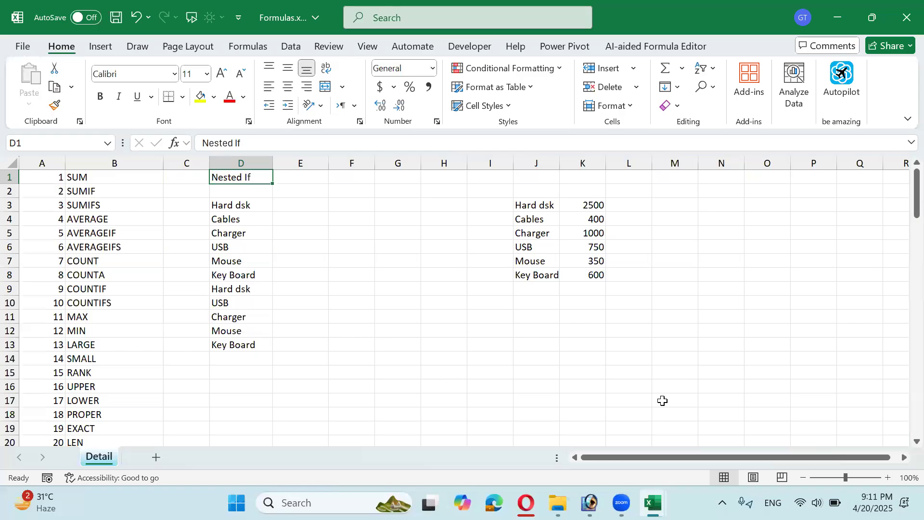
{"action": "key", "text": "Right"}
{"action": "type", "text": "Vlo"}
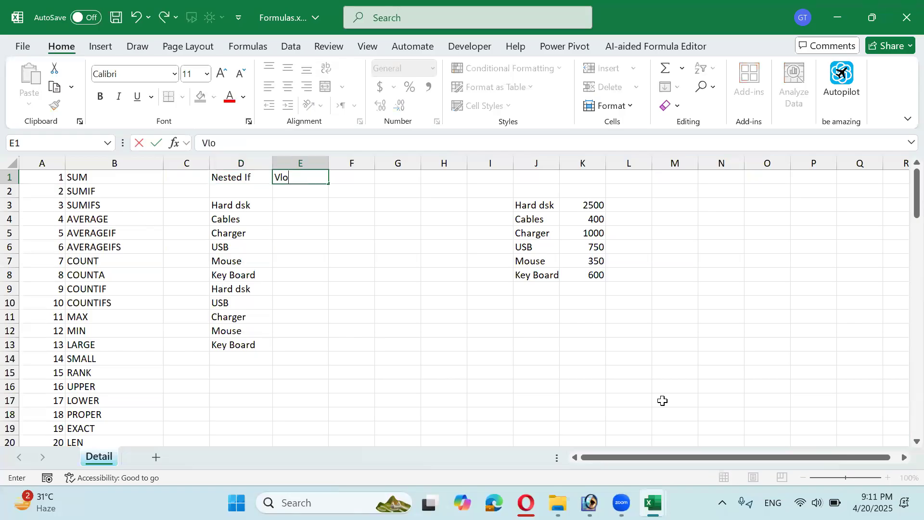
{"action": "type", "text": "okup"}
{"action": "key", "text": "Return"}
{"action": "key", "text": "Down"}
{"action": "key", "text": "Down"}
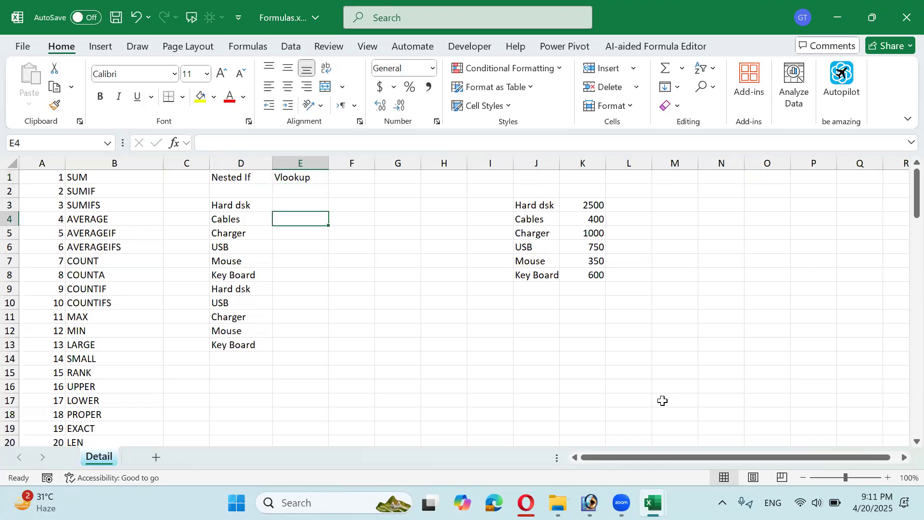
{"action": "key", "text": "Up"}
{"action": "key", "text": "Up"}
{"action": "key", "text": "Up"}
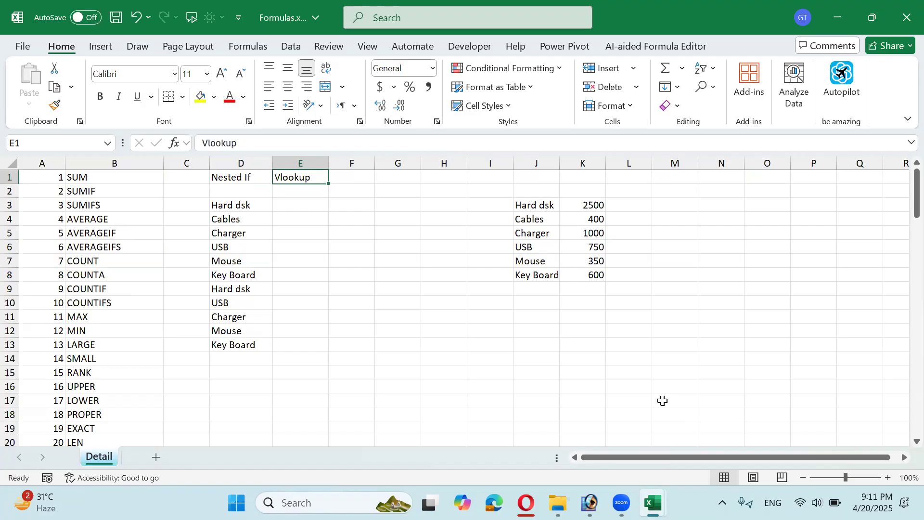
Enter the label if in cell E16 below the item list
{"action": "key", "text": "Down"}
{"action": "key", "text": "Down"}
{"action": "key", "text": "Down"}
{"action": "key", "text": "Down"}
{"action": "key", "text": "Down"}
{"action": "key", "text": "Down"}
{"action": "key", "text": "Down"}
{"action": "key", "text": "Down"}
{"action": "key", "text": "Down"}
{"action": "key", "text": "Down"}
{"action": "key", "text": "Down"}
{"action": "key", "text": "Down"}
{"action": "key", "text": "Down"}
{"action": "key", "text": "Down"}
{"action": "key", "text": "Down"}
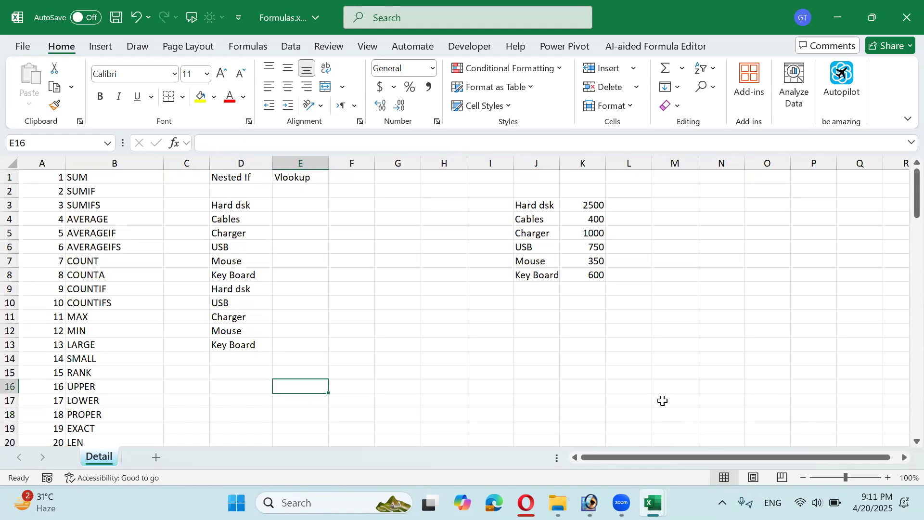
{"action": "key", "text": "Right"}
{"action": "key", "text": "Down"}
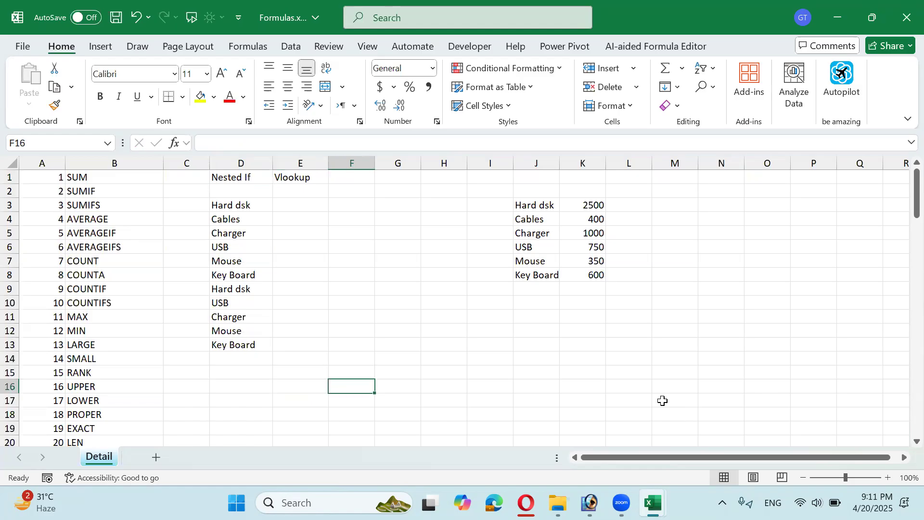
{"action": "key", "text": "Left"}
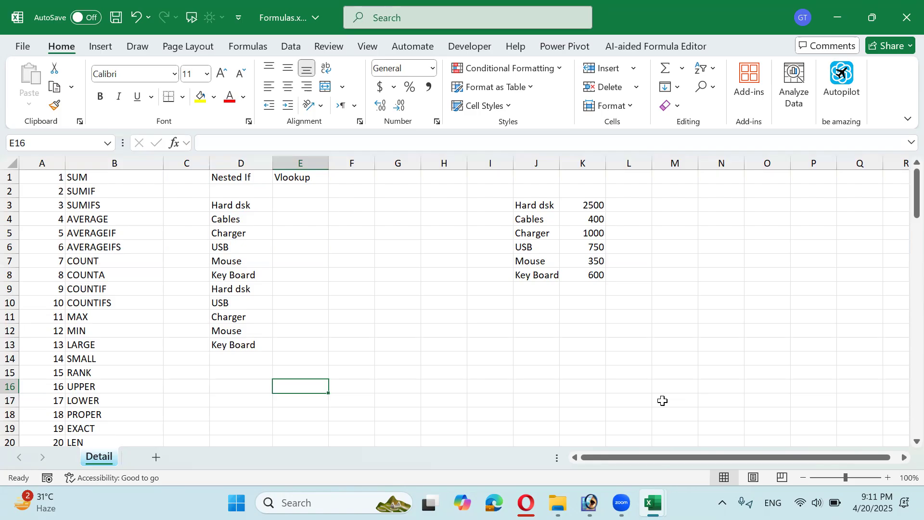
{"action": "type", "text": "if"}
{"action": "key", "text": "Return"}
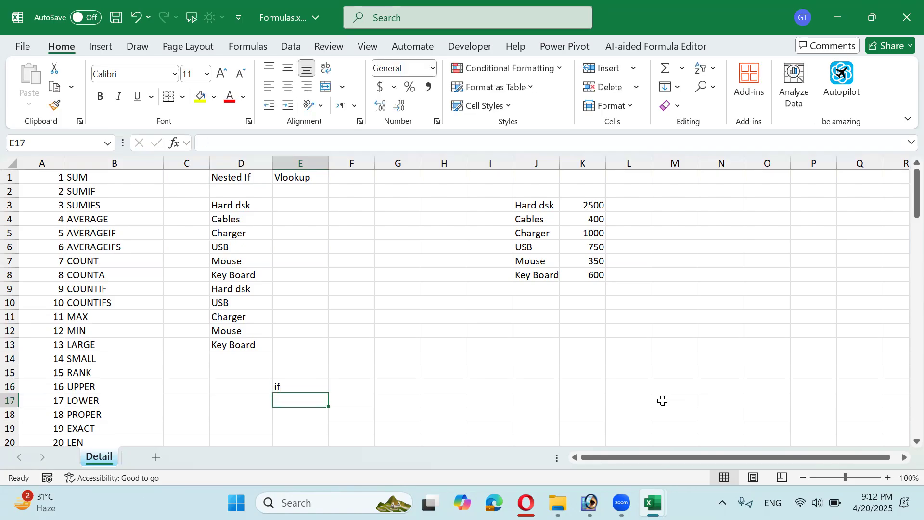
Enter TRUE in F16 and FALSE in F17 as the two outcomes beside the if label
{"action": "key", "text": "Right"}
{"action": "key", "text": "Up"}
{"action": "type", "text": "true"}
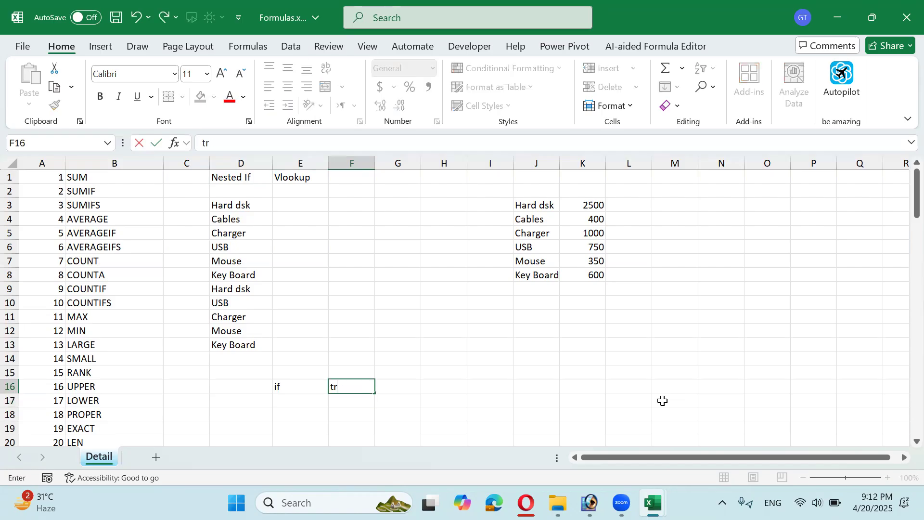
{"action": "key", "text": "Return"}
{"action": "type", "text": "false"}
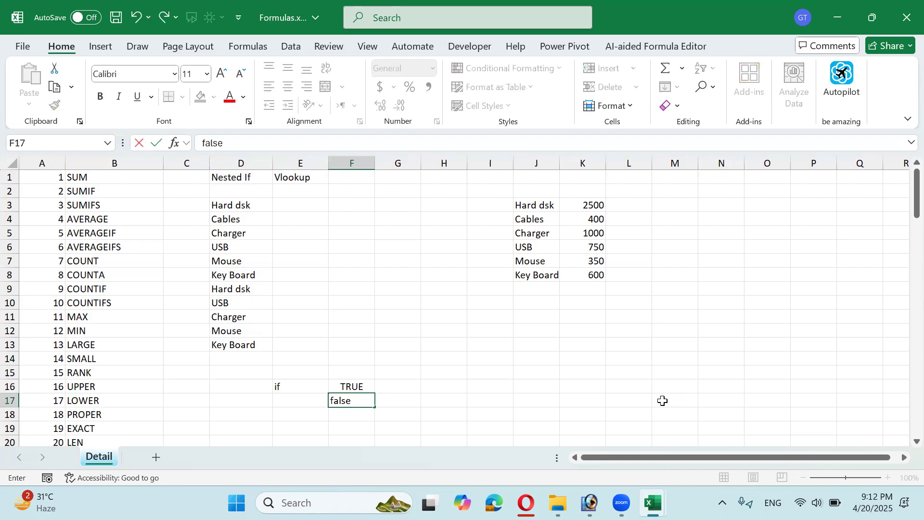
{"action": "key", "text": "Return"}
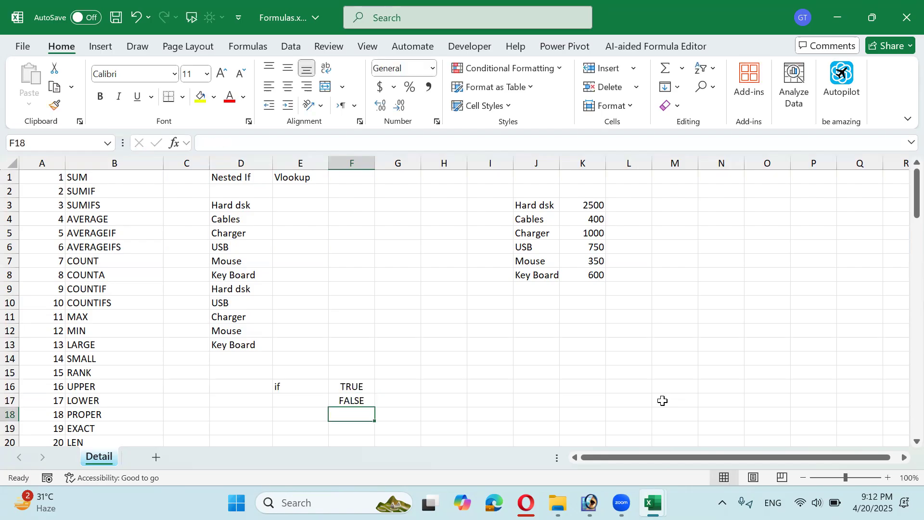
Enter a sample first name in cell H16 as the test value for an IF example
{"action": "key", "text": "Up"}
{"action": "key", "text": "Up"}
{"action": "key", "text": "Right"}
{"action": "key", "text": "Right"}
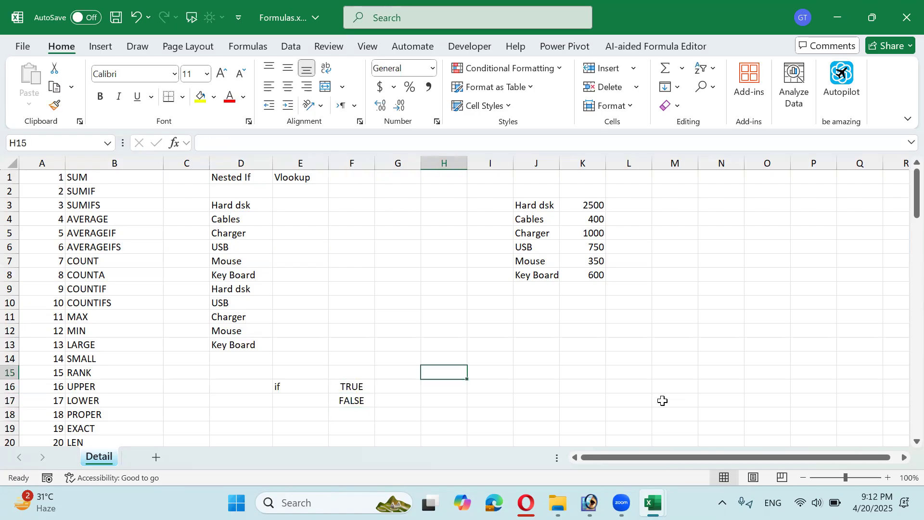
{"action": "type", "text": "Imran"}
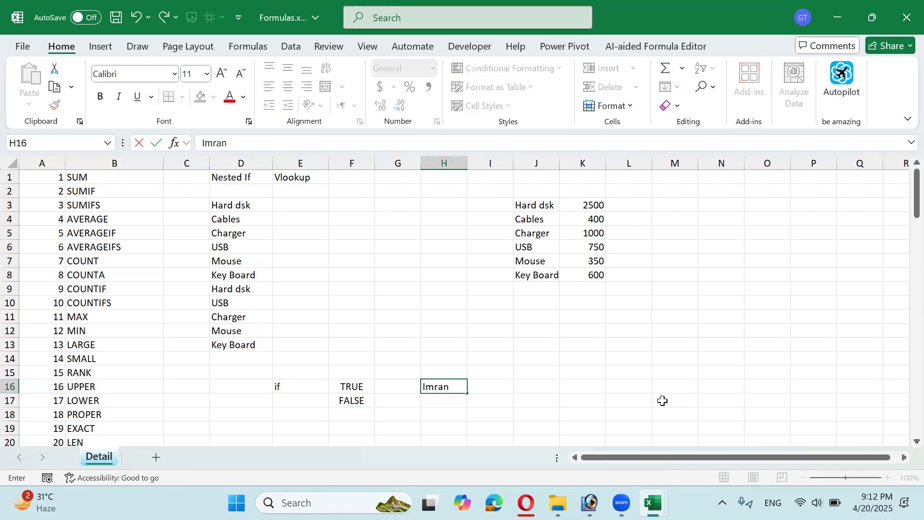
{"action": "key", "text": "Tab"}
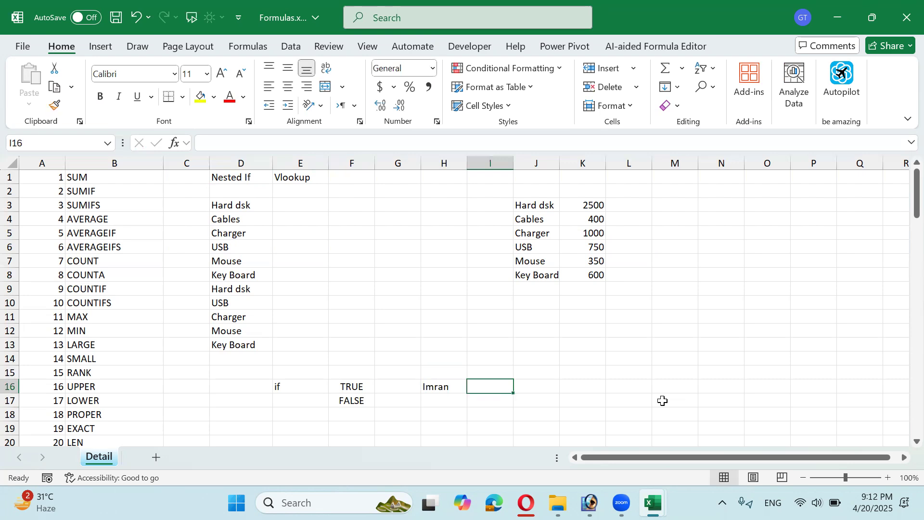
{"action": "key", "text": "Left"}
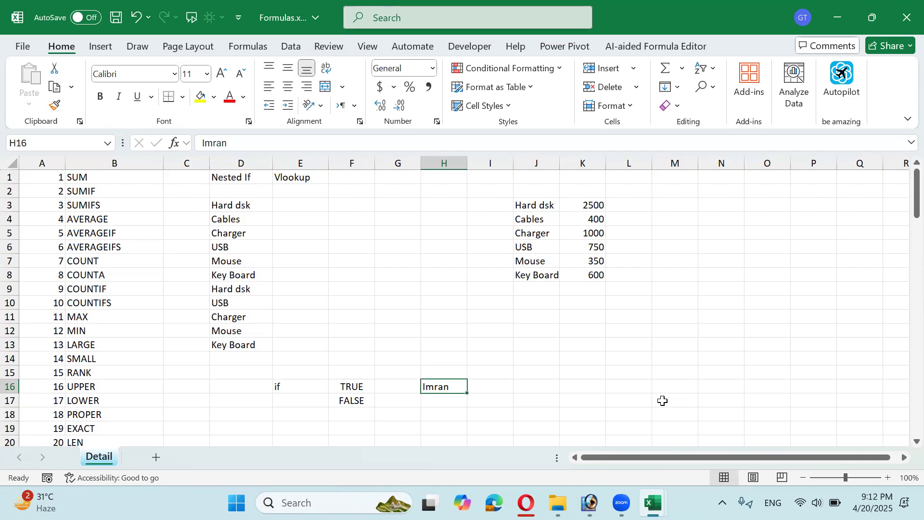
Enter an IF formula in I16 that returns yes when H16 equals the sample first name and No otherwise
{"action": "key", "text": "Right"}
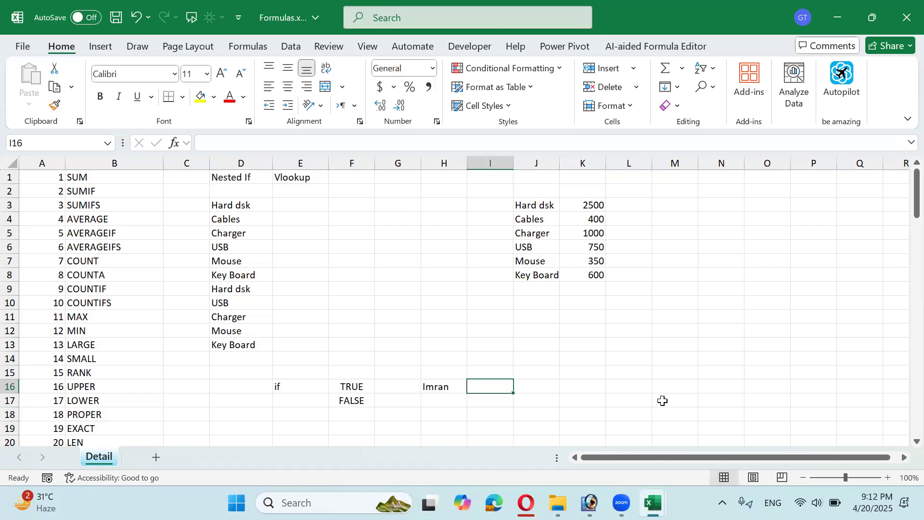
{"action": "type", "text": "-"}
{"action": "key", "text": "BackSpace"}
{"action": "type", "text": "=if("}
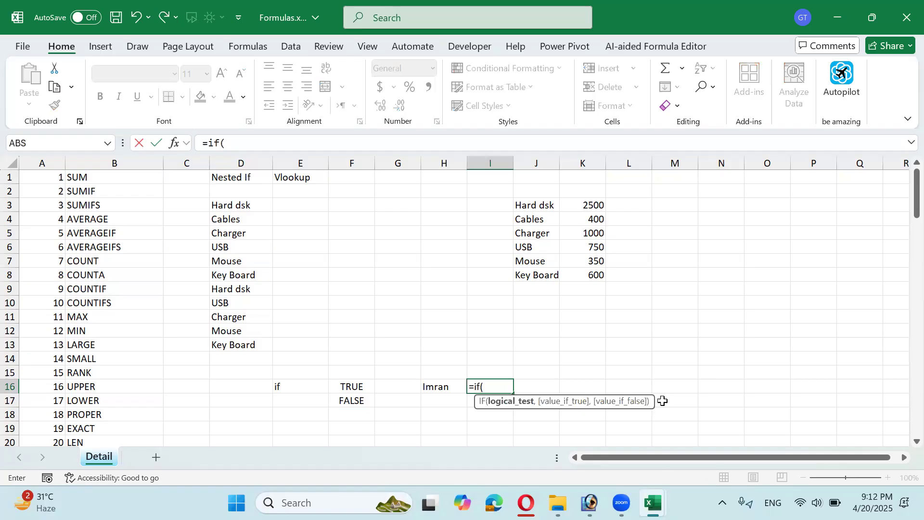
{"action": "key", "text": "Left"}
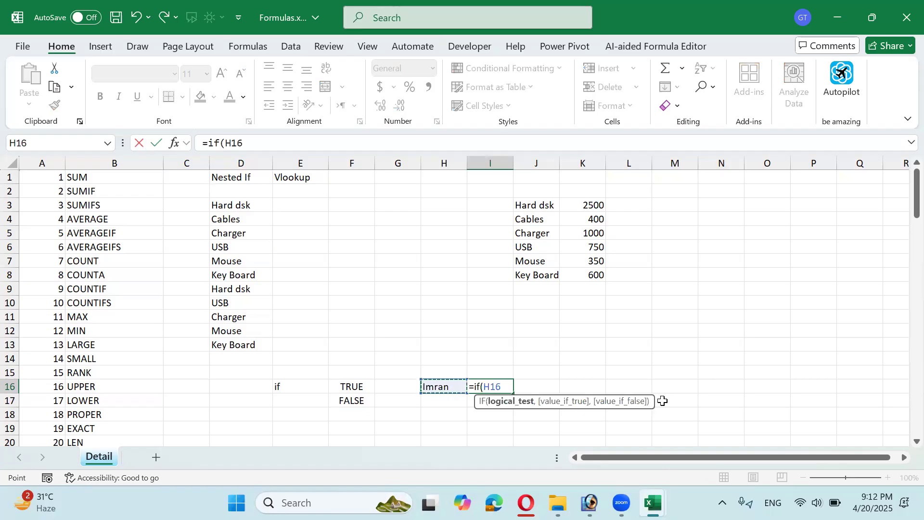
{"action": "type", "text": "=\"imran\""}
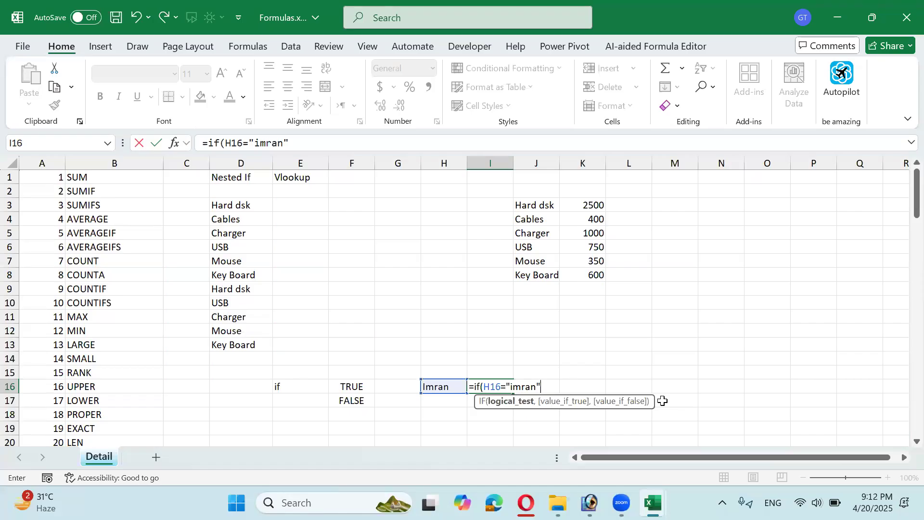
{"action": "type", "text": ",\"yes\""}
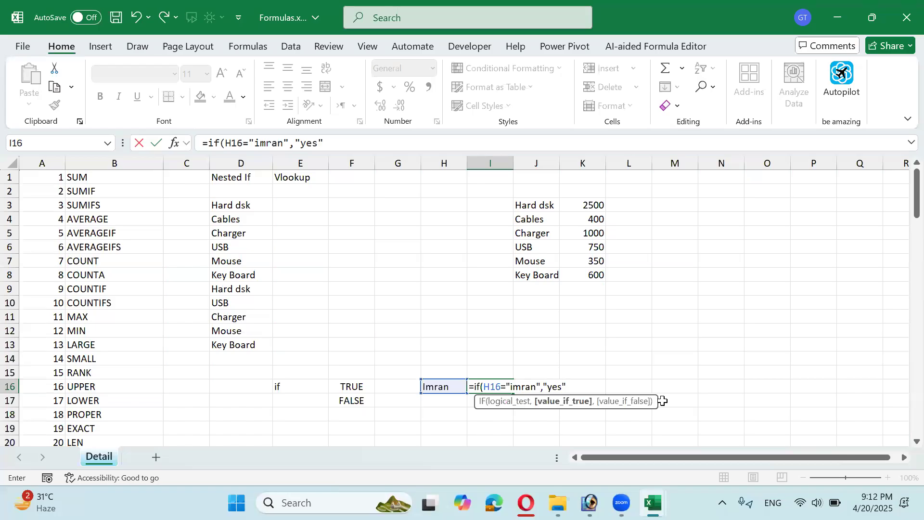
{"action": "type", "text": ","}
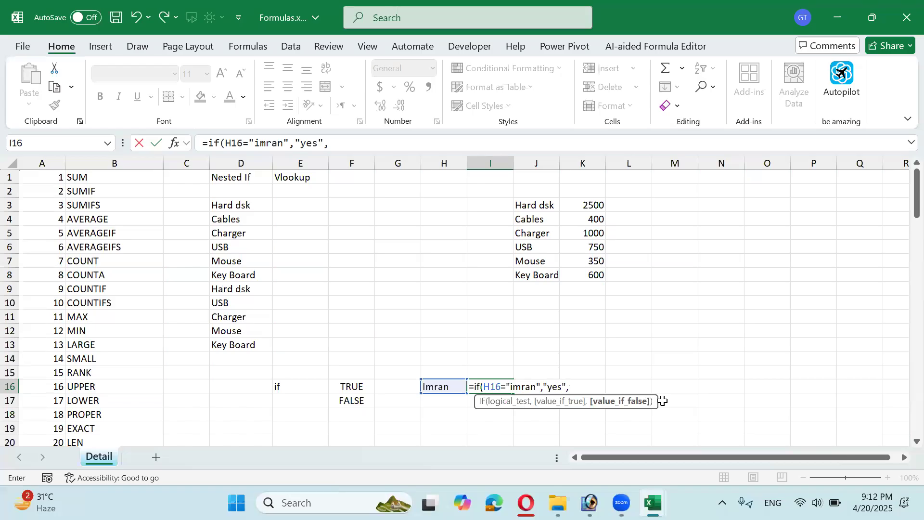
{"action": "type", "text": "\"No\")"}
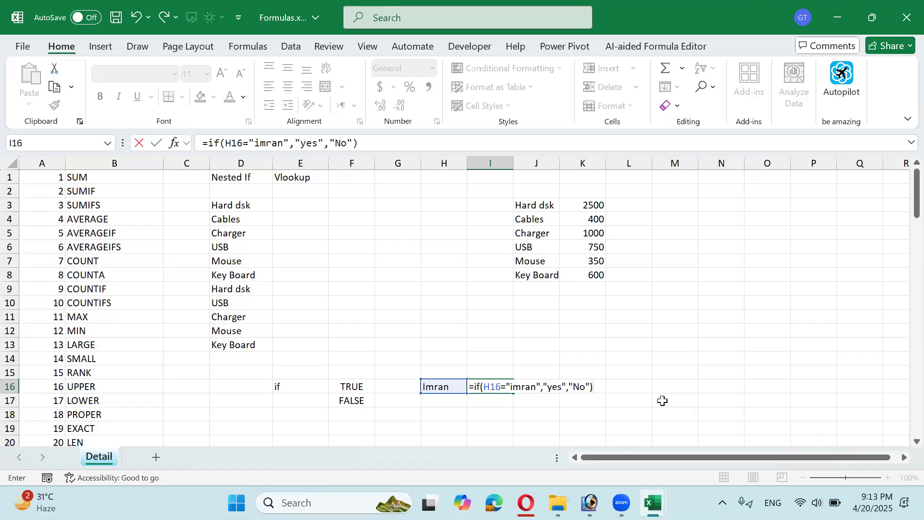
{"action": "key", "text": "ctrl+Return"}
{"action": "key", "text": "Left"}
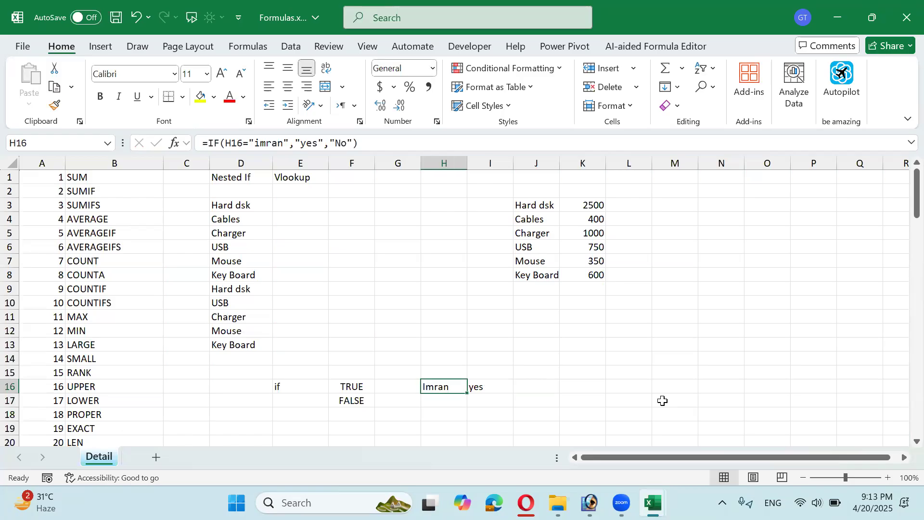
{"action": "key", "text": "Right"}
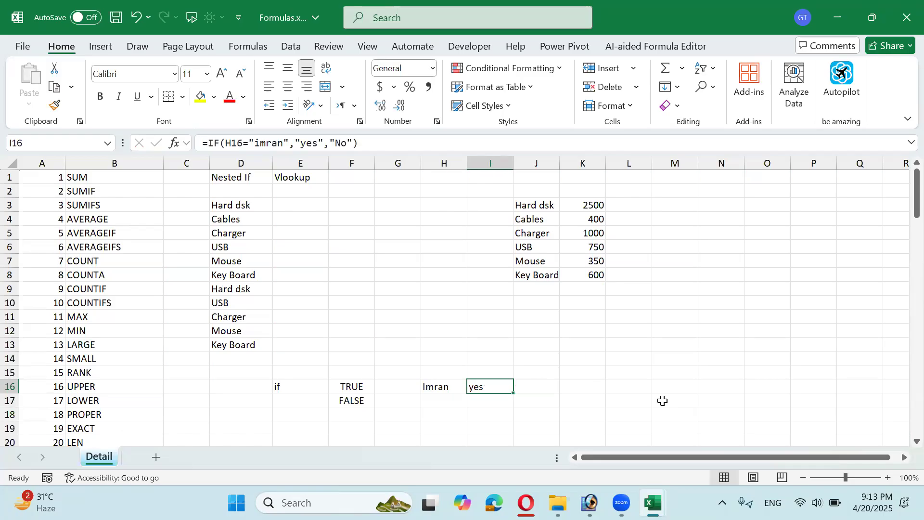
Replace the name in H16 with a different first name to test the IF formula's false outcome
{"action": "key", "text": "Left"}
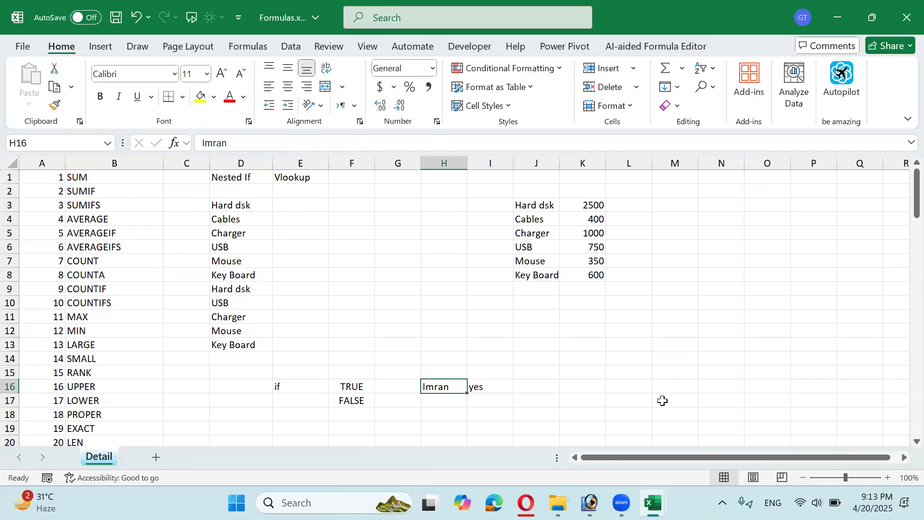
{"action": "type", "text": "Ikram"}
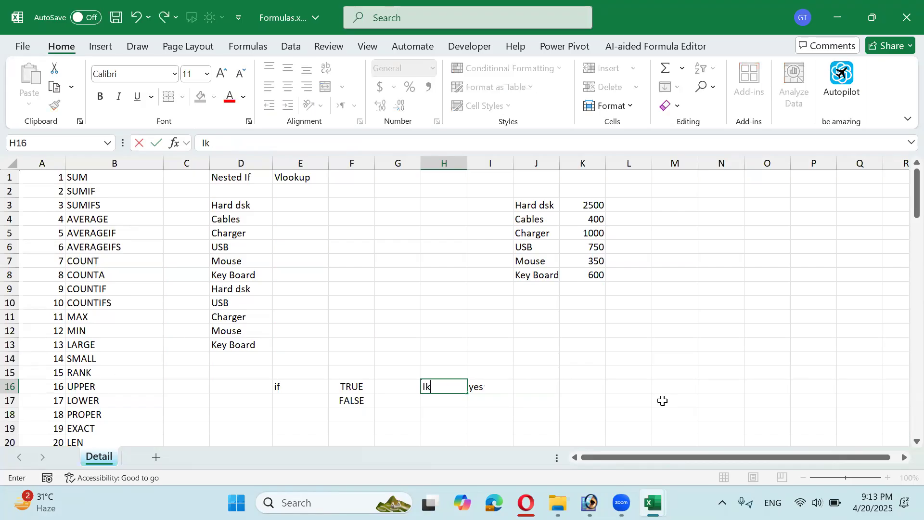
{"action": "key", "text": "Right"}
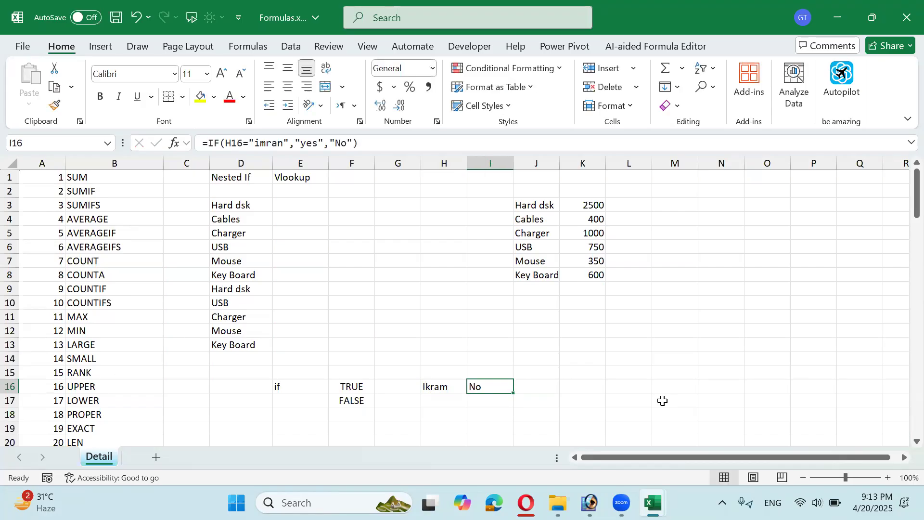
{"action": "key", "text": "Left"}
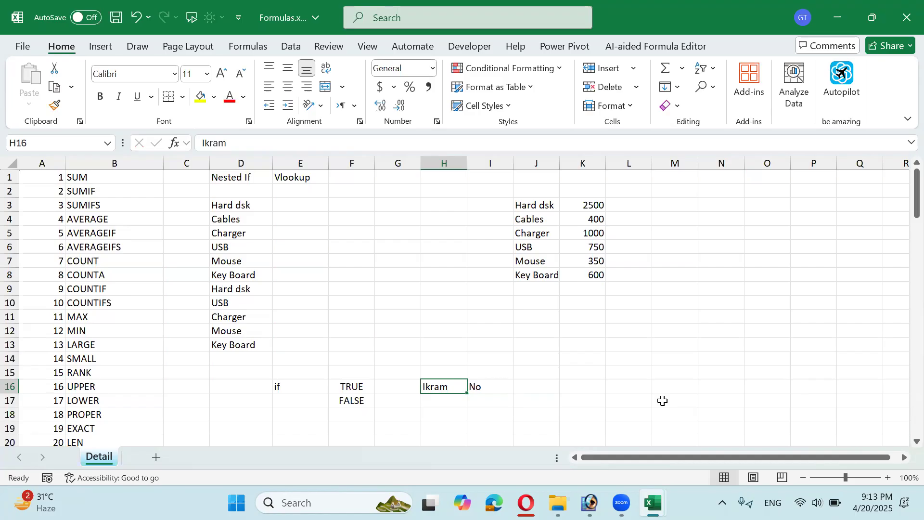
{"action": "key", "text": "Right"}
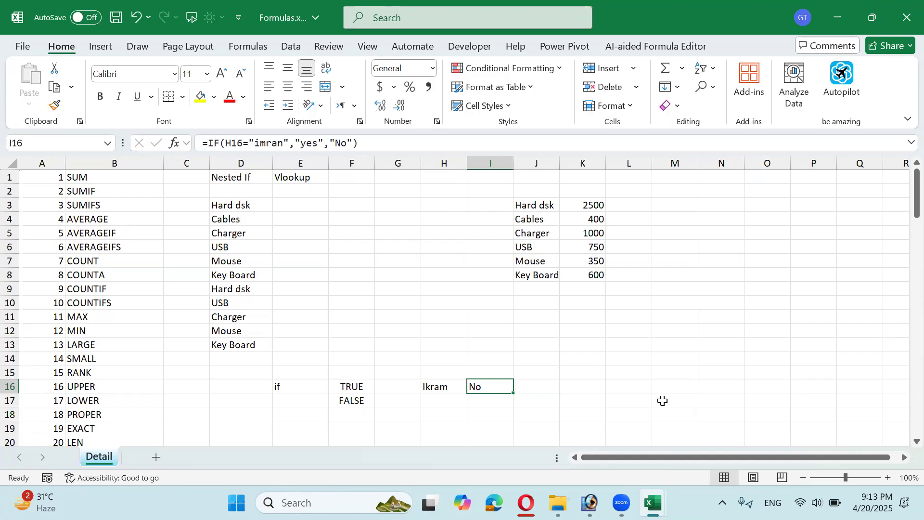
{"action": "key", "text": "Left"}
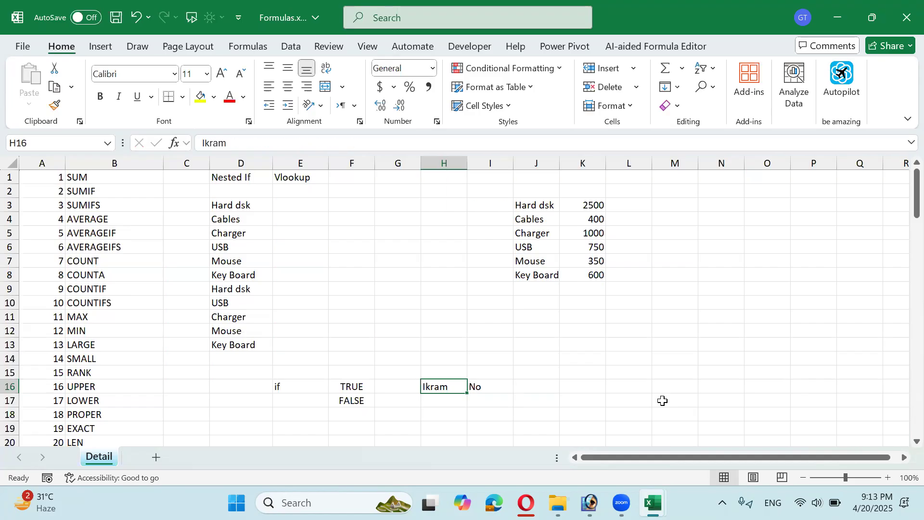
List the cities Lahore, Karachi and Peshawar in cells H19 to H21 below the IF example
{"action": "key", "text": "Up"}
{"action": "key", "text": "Up"}
{"action": "key", "text": "Up"}
{"action": "key", "text": "Down"}
{"action": "key", "text": "Down"}
{"action": "key", "text": "Down"}
{"action": "key", "text": "Down"}
{"action": "key", "text": "Down"}
{"action": "key", "text": "Down"}
{"action": "key", "text": "Down"}
{"action": "key", "text": "Down"}
{"action": "key", "text": "Down"}
{"action": "key", "text": "Up"}
{"action": "key", "text": "Up"}
{"action": "key", "text": "Up"}
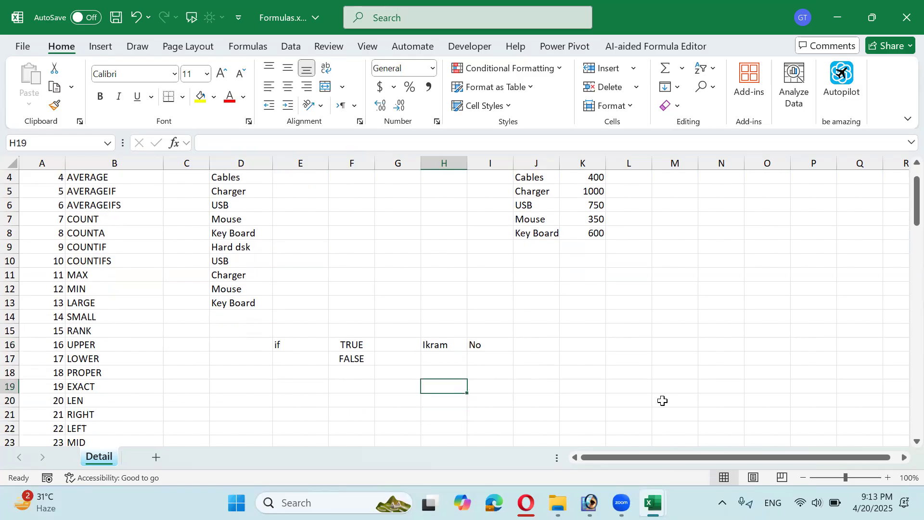
{"action": "type", "text": "Lahore"}
{"action": "key", "text": "Return"}
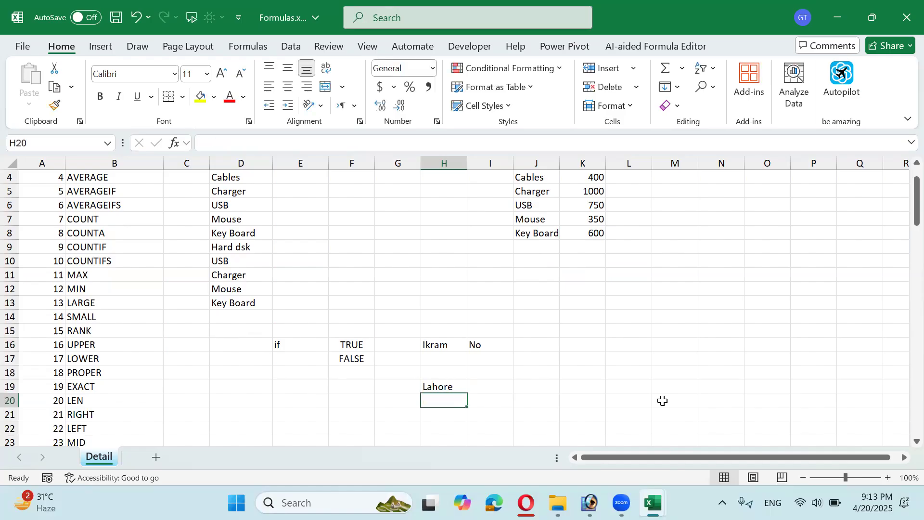
{"action": "type", "text": "Karachi"}
{"action": "key", "text": "Return"}
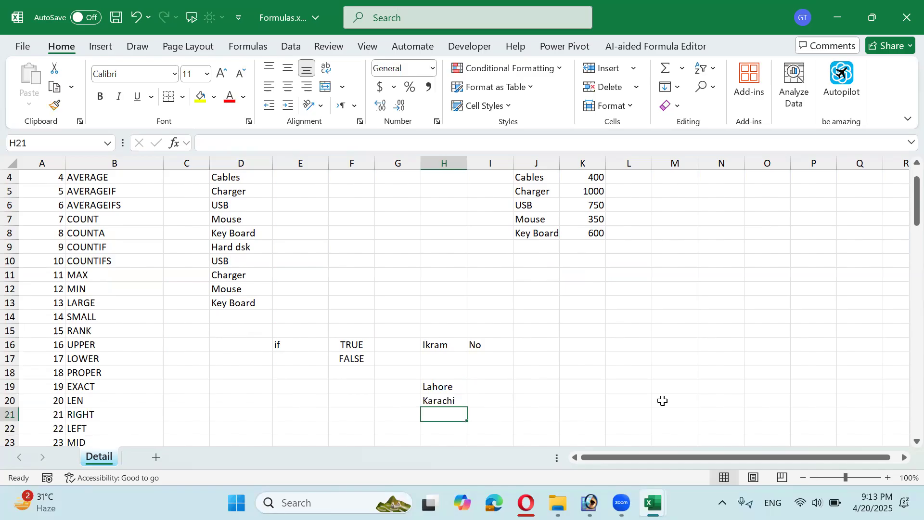
{"action": "type", "text": "M"}
{"action": "key", "text": "BackSpace"}
{"action": "type", "text": "Pesa"}
{"action": "type", "text": "h"}
{"action": "key", "text": "BackSpace"}
{"action": "key", "text": "BackSpace"}
{"action": "type", "text": "haa"}
{"action": "key", "text": "BackSpace"}
{"action": "type", "text": "war"}
{"action": "key", "text": "ctrl+Return"}
Enter the heading GST in cell I18 above the column beside the city list
{"action": "key", "text": "Up"}
{"action": "key", "text": "Up"}
{"action": "key", "text": "Right"}
{"action": "key", "text": "Right"}
{"action": "key", "text": "Right"}
{"action": "key", "text": "Right"}
{"action": "key", "text": "Left"}
{"action": "key", "text": "Left"}
{"action": "key", "text": "Left"}
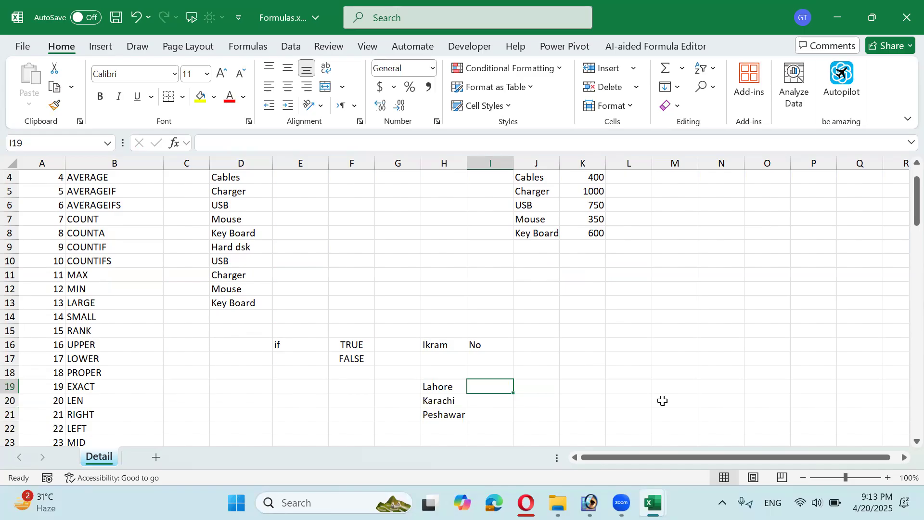
{"action": "key", "text": "Up"}
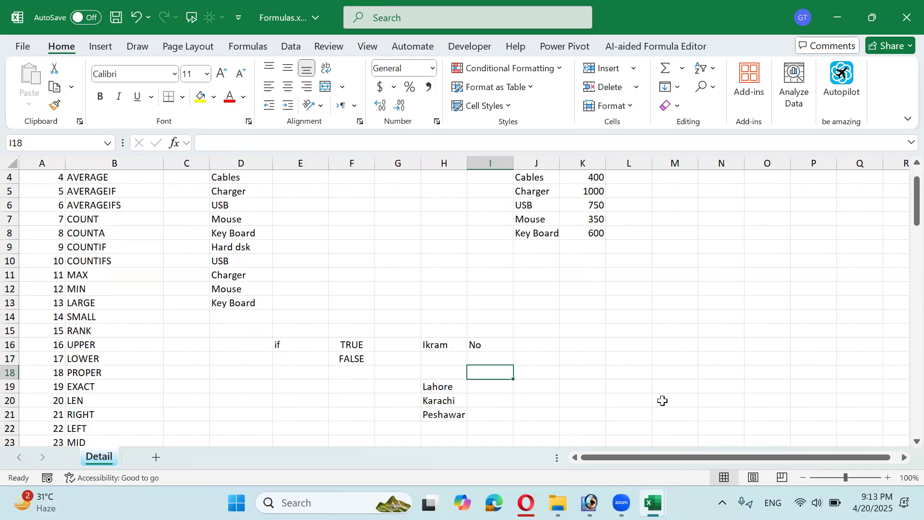
{"action": "type", "text": "GST"}
{"action": "key", "text": "Tab"}
Enter the tax rates 16%, 15% and 14% in L19 to L21, in line with the three cities
{"action": "key", "text": "Down"}
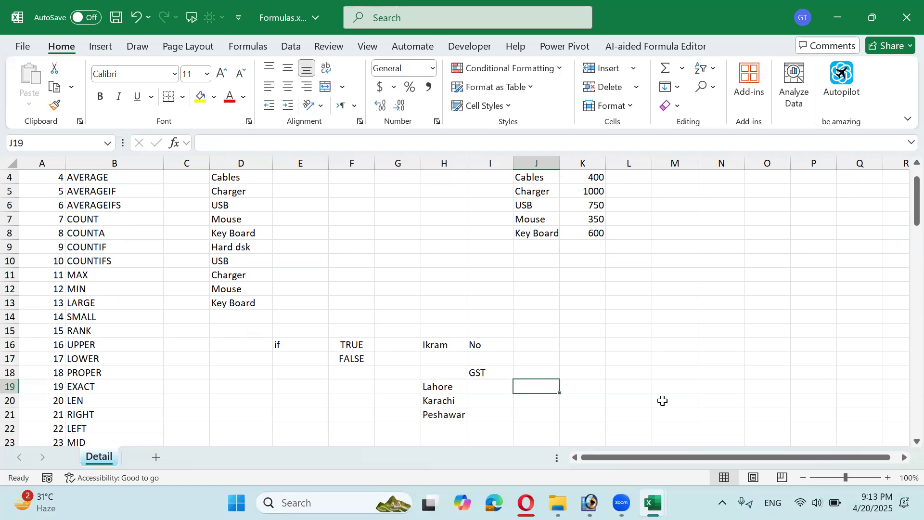
{"action": "key", "text": "Left"}
{"action": "key", "text": "Right"}
{"action": "key", "text": "Right"}
{"action": "key", "text": "Right"}
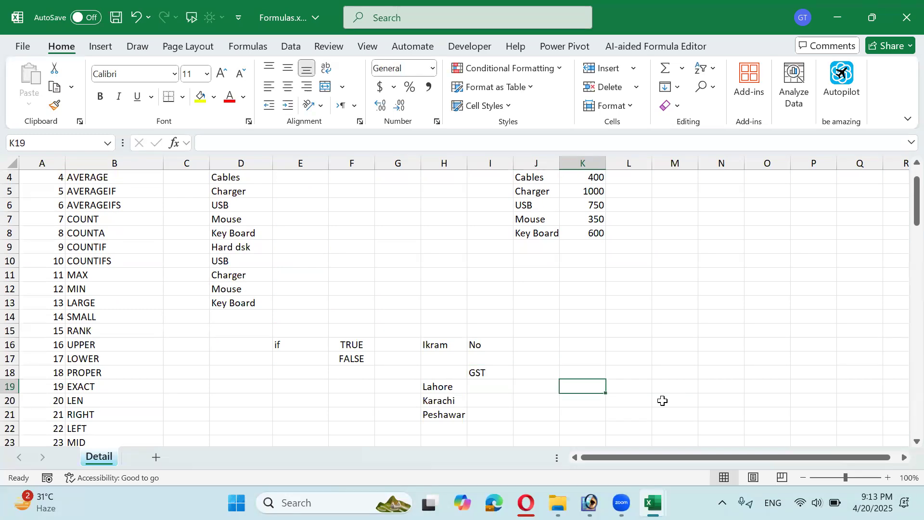
{"action": "type", "text": "16%"}
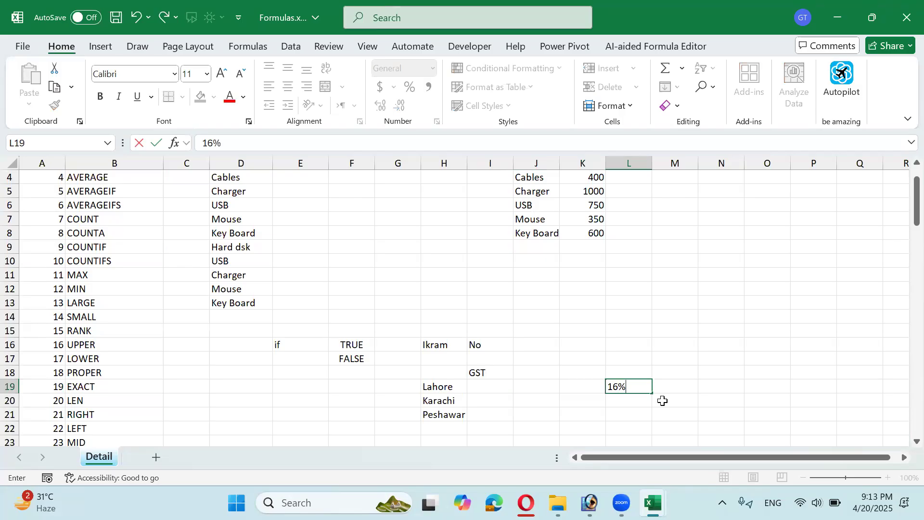
{"action": "key", "text": "Return"}
{"action": "type", "text": "15%"}
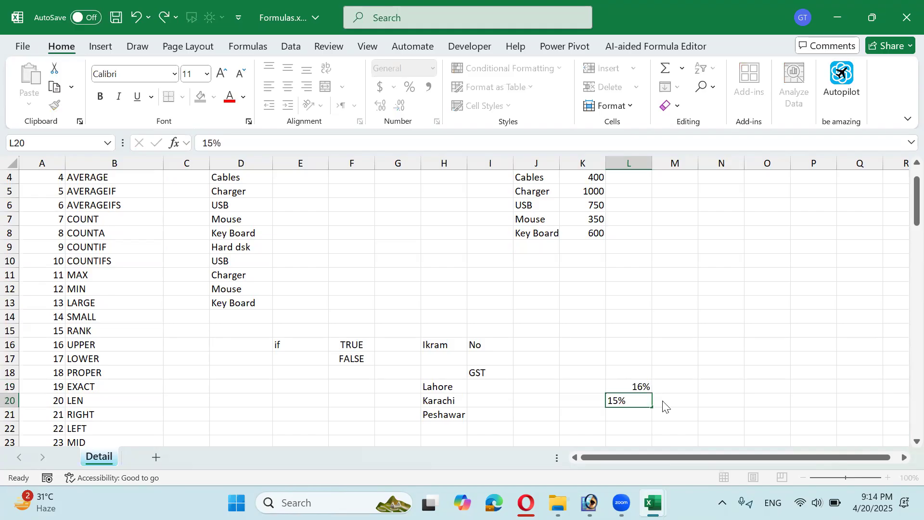
{"action": "key", "text": "Return"}
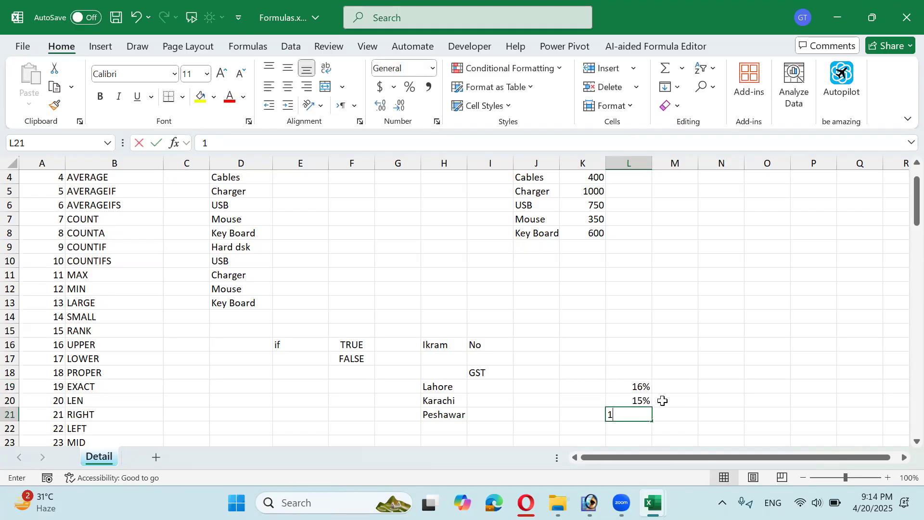
{"action": "type", "text": "14"}
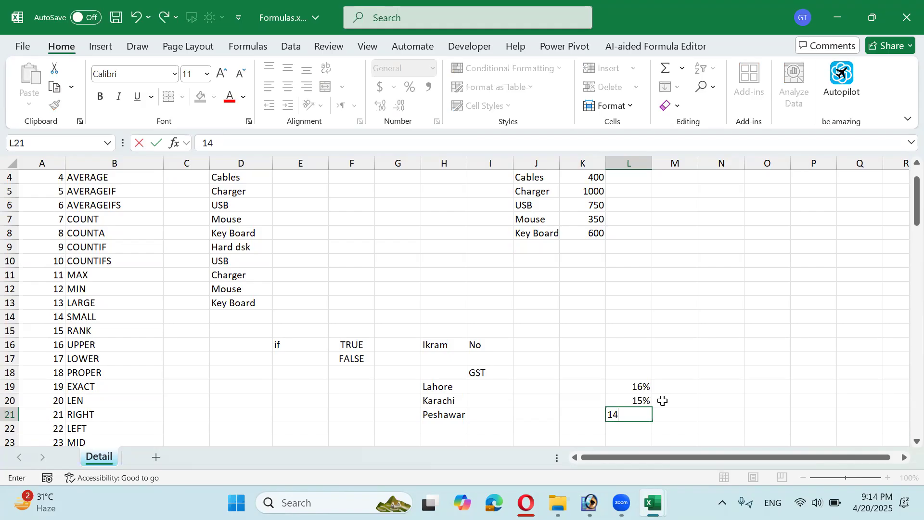
{"action": "type", "text": "%"}
Enter the formula =IF(H19="Lahore",16%) in I19 under the GST heading
{"action": "key", "text": "Up"}
{"action": "key", "text": "Up"}
{"action": "key", "text": "Left"}
{"action": "key", "text": "Left"}
{"action": "key", "text": "Left"}
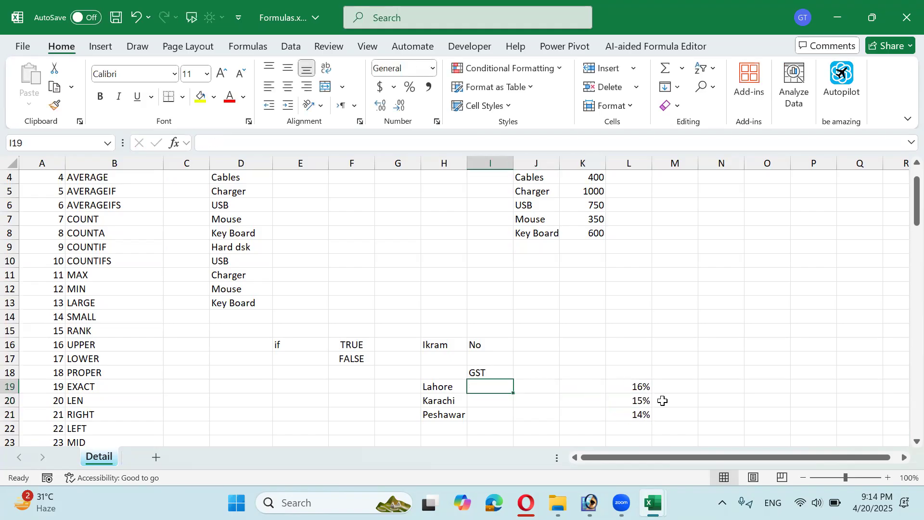
{"action": "key", "text": "Left"}
{"action": "key", "text": "Right"}
{"action": "type", "text": "=if("}
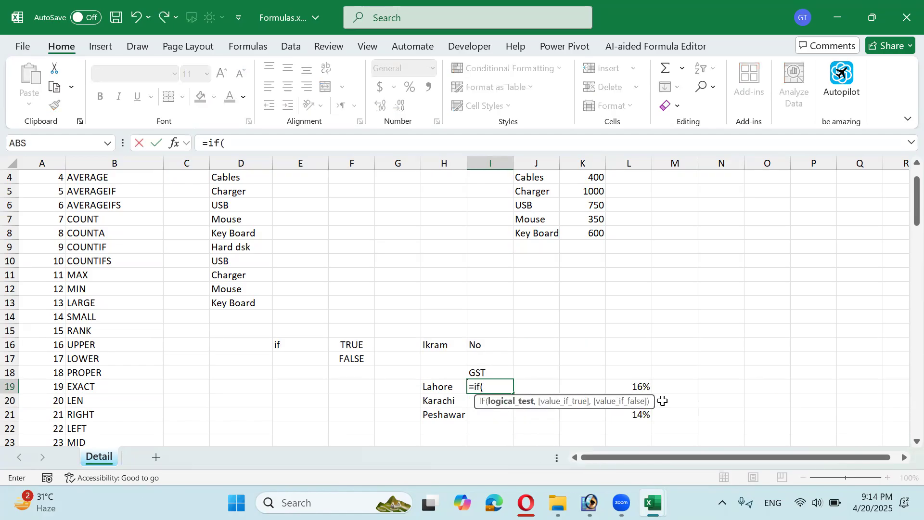
{"action": "key", "text": "Left"}
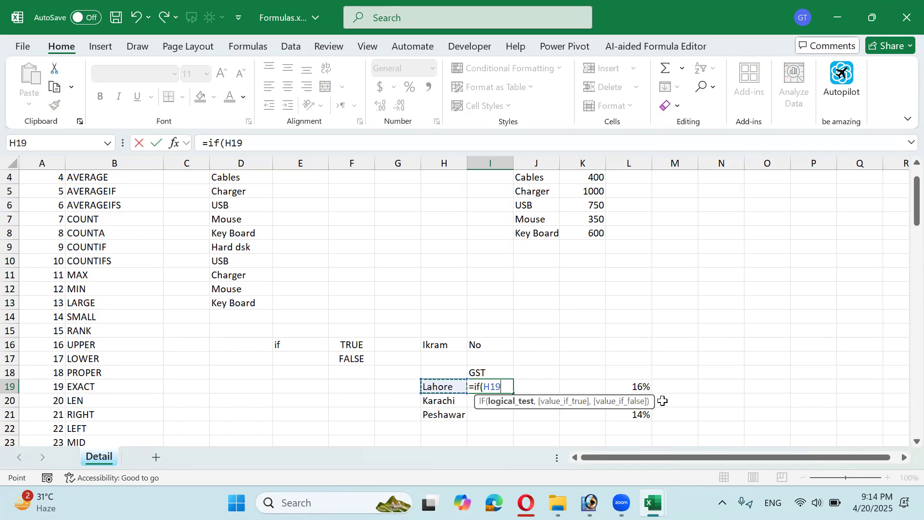
{"action": "type", "text": "=\"Lahore"}
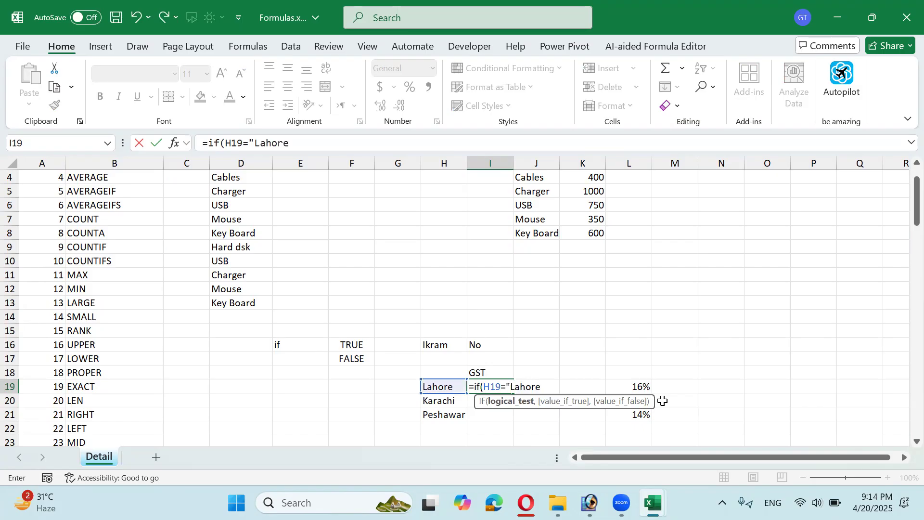
{"action": "type", "text": "\","}
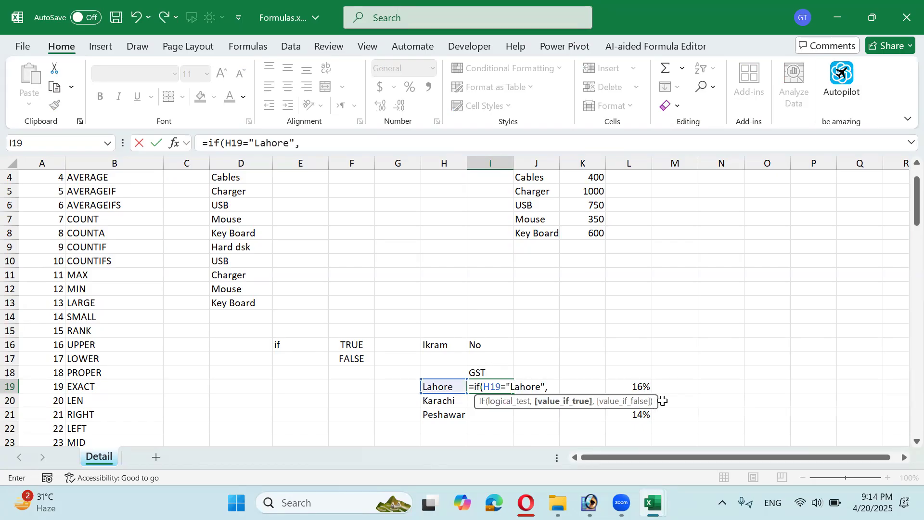
{"action": "type", "text": "16%)"}
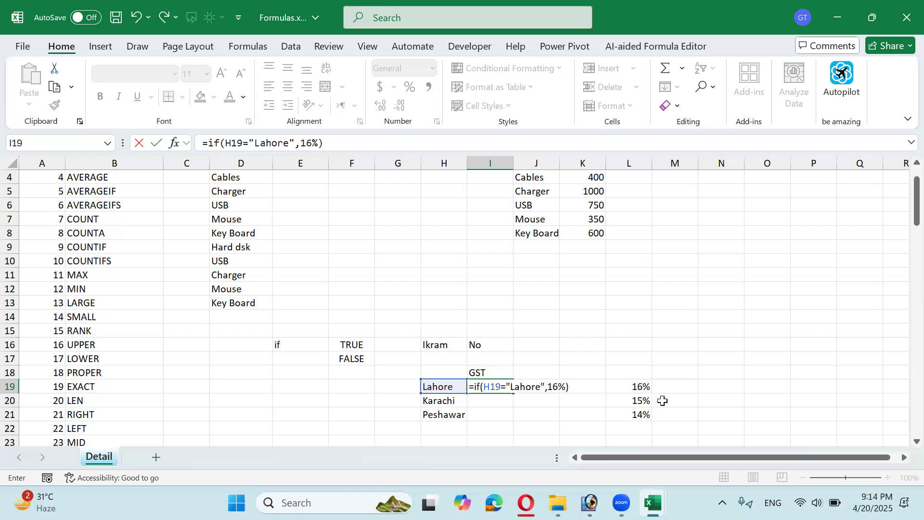
{"action": "key", "text": "Return"}
{"action": "key", "text": "Up"}
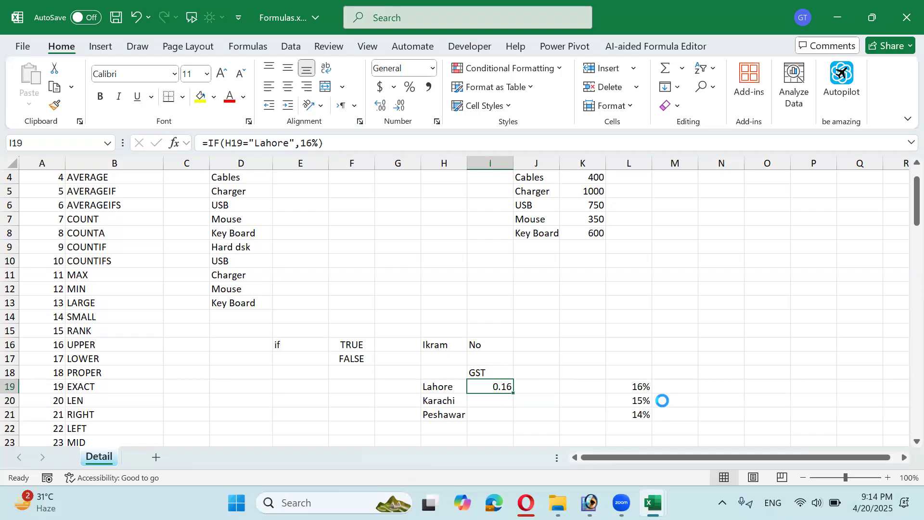
Fill the IF formula from I19 down to I21 for Karachi and Peshawar
{"action": "key", "text": "shift+Down"}
{"action": "key", "text": "shift+Down"}
{"action": "key", "text": "ctrl+d"}
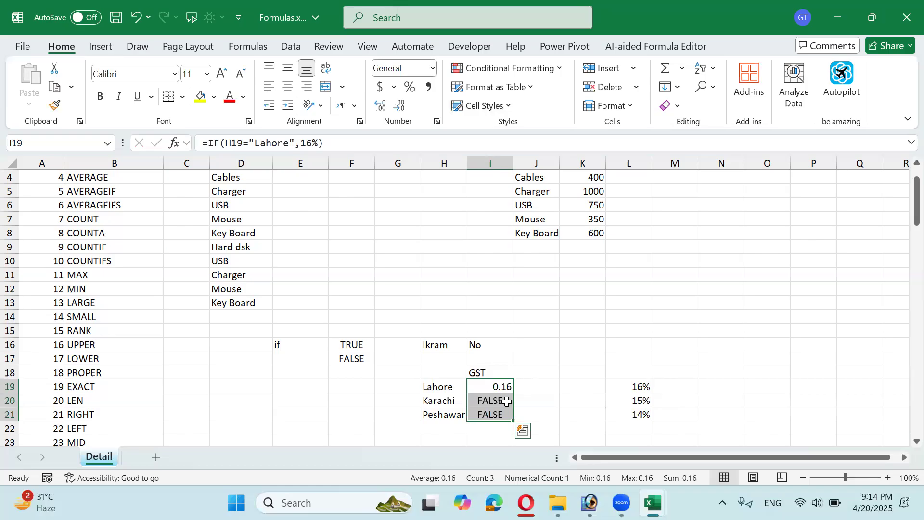
{"action": "left_click", "coordinate": [504, 398]}
{"action": "key", "text": "Left"}
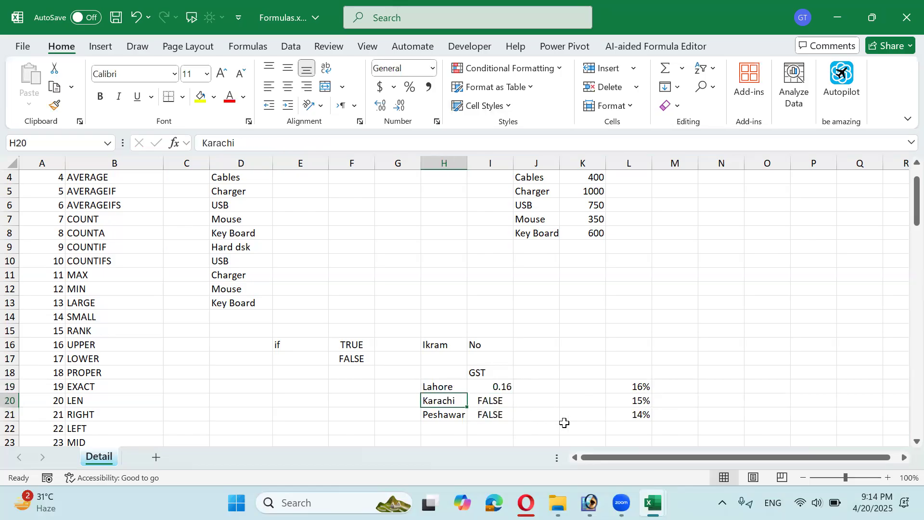
Extend the Lahore formula in I19 with a nested IF that returns 15% when H19 is "Karachi"
{"action": "key", "text": "Down"}
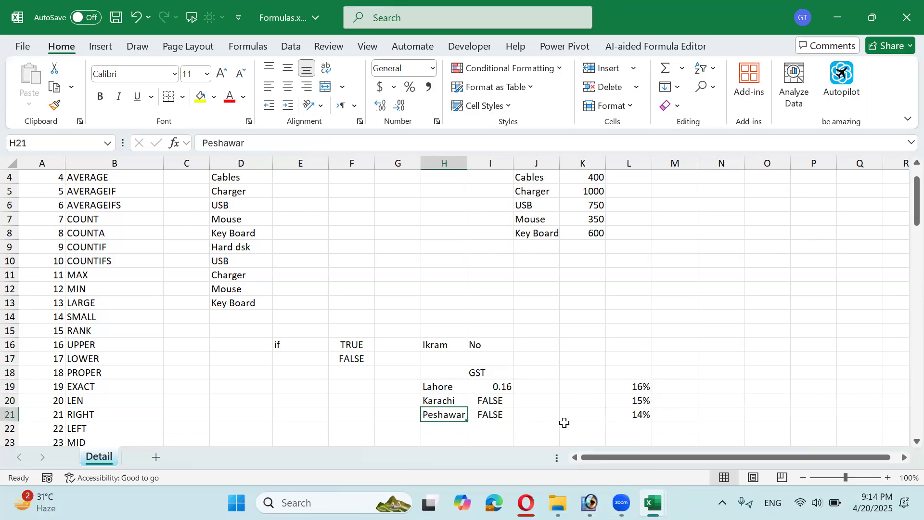
{"action": "key", "text": "Right"}
{"action": "key", "text": "Right"}
{"action": "key", "text": "Up"}
{"action": "key", "text": "Up"}
{"action": "key", "text": "Left"}
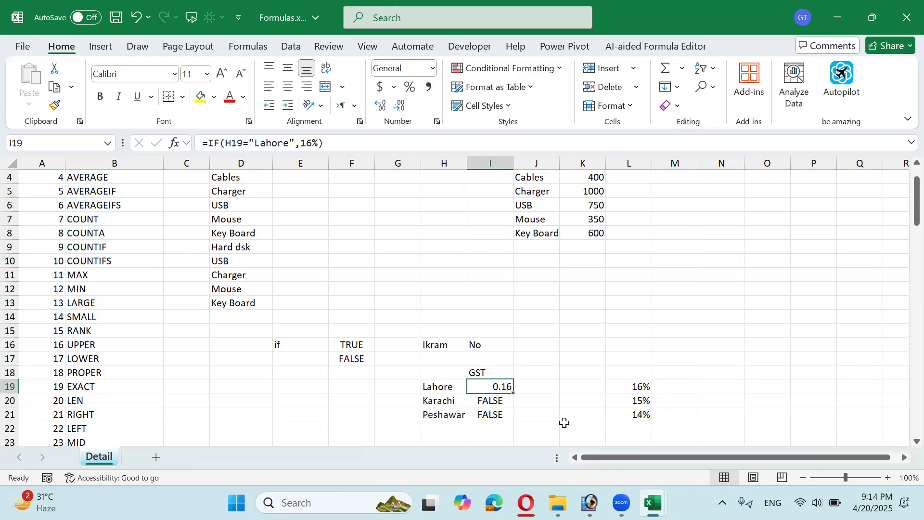
{"action": "key", "text": "F2"}
{"action": "key", "text": "Left"}
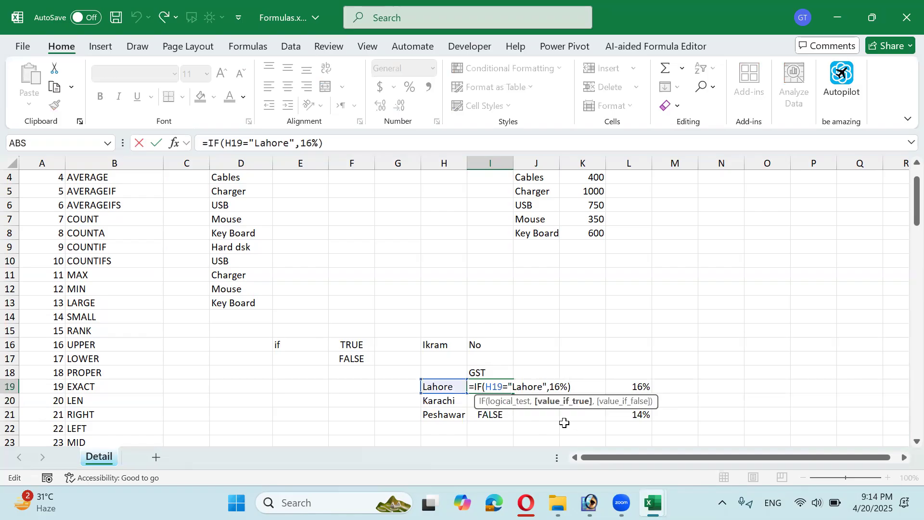
{"action": "type", "text": ",if"}
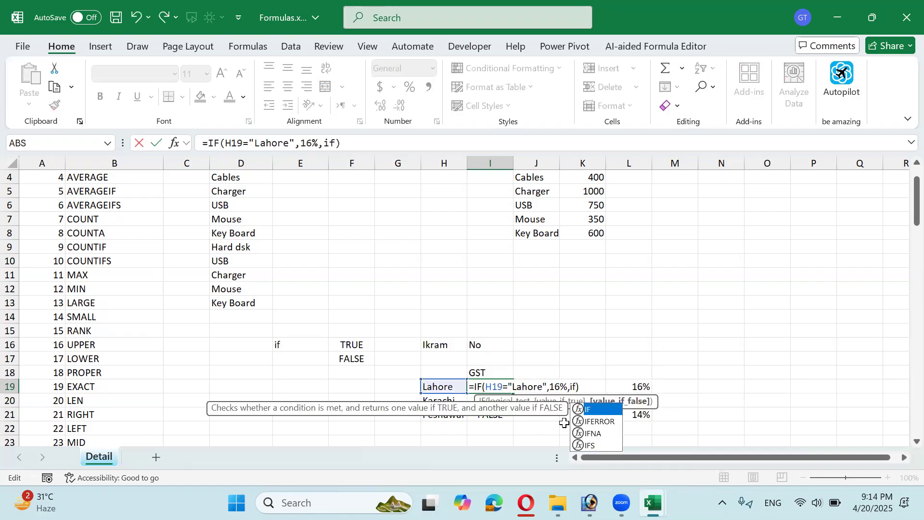
{"action": "type", "text": "("}
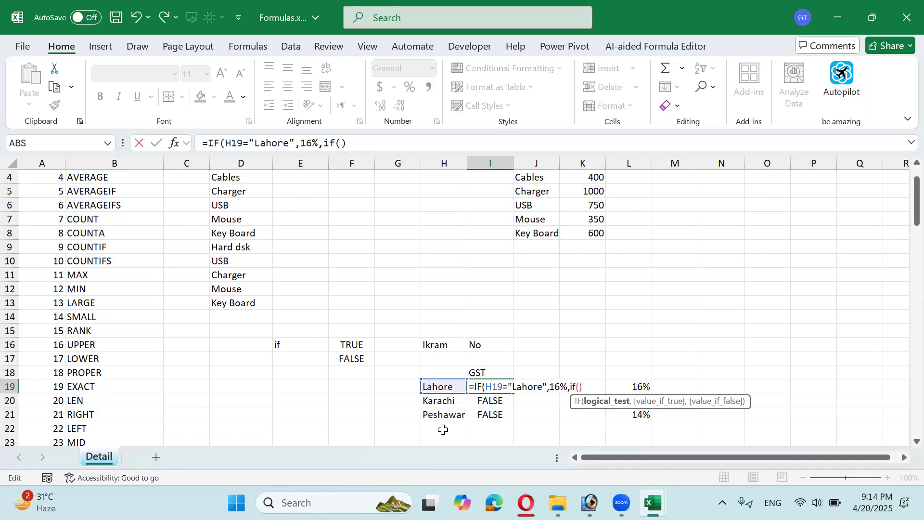
{"action": "left_click", "coordinate": [433, 388]}
{"action": "type", "text": "="}
{"action": "type", "text": "\"Karachi"}
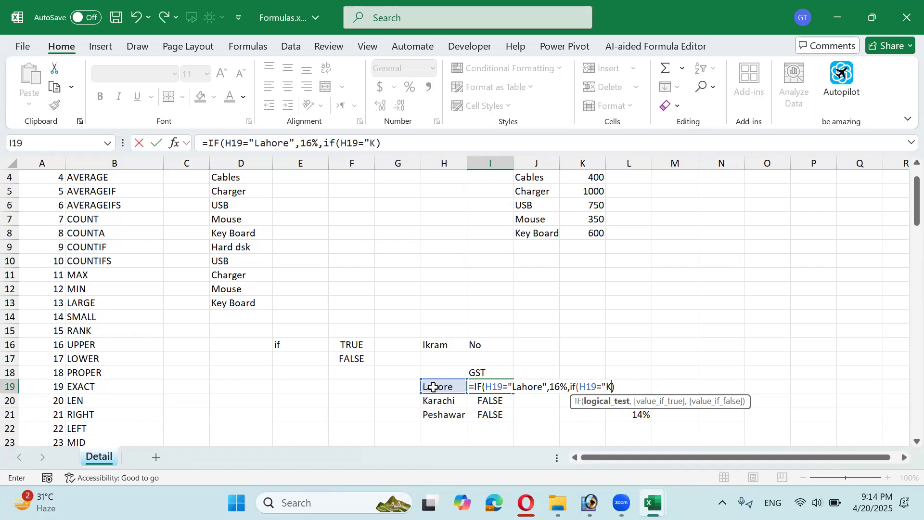
{"action": "type", "text": "\","}
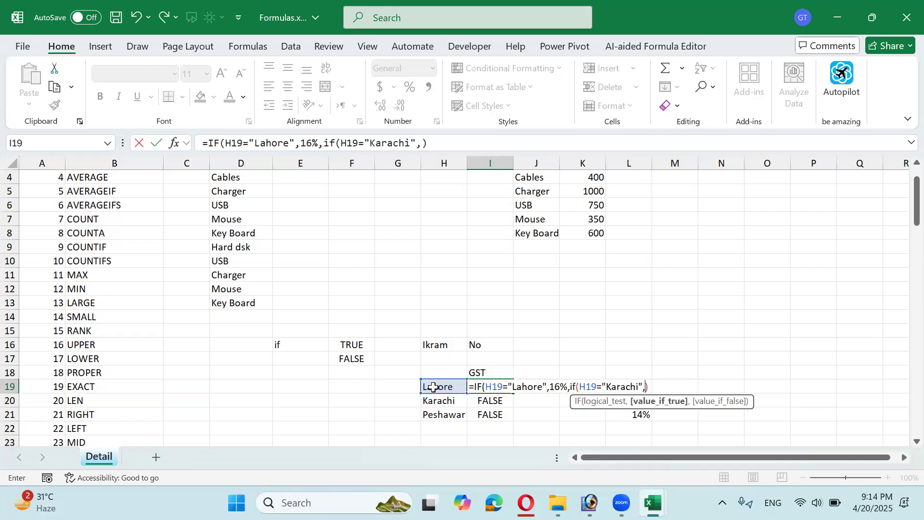
{"action": "type", "text": "15%"}
{"action": "key", "text": "Return"}
{"action": "key", "text": "Return"}
Fill the two-city nested IF formula from I19 down to I21
{"action": "key", "text": "Up"}
{"action": "key", "text": "shift+Down"}
{"action": "key", "text": "shift+Down"}
{"action": "key", "text": "ctrl+d"}
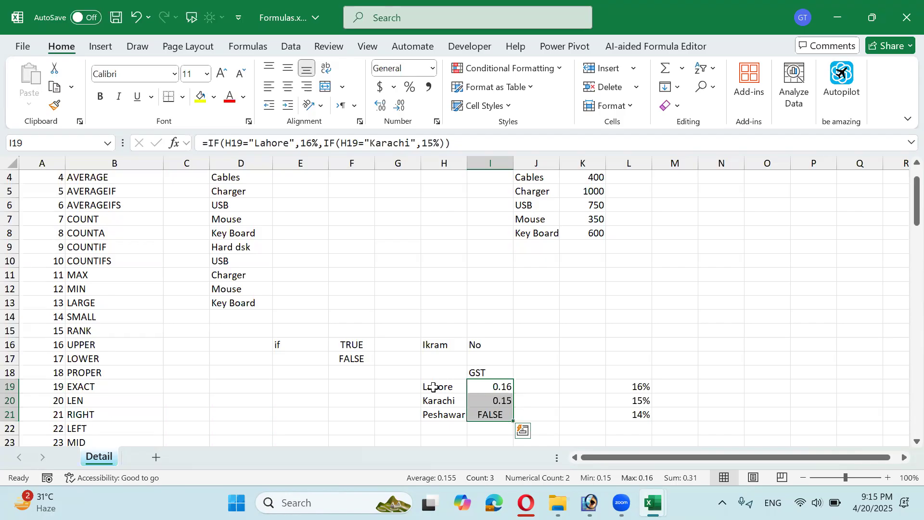
{"action": "key", "text": "Down"}
{"action": "key", "text": "Down"}
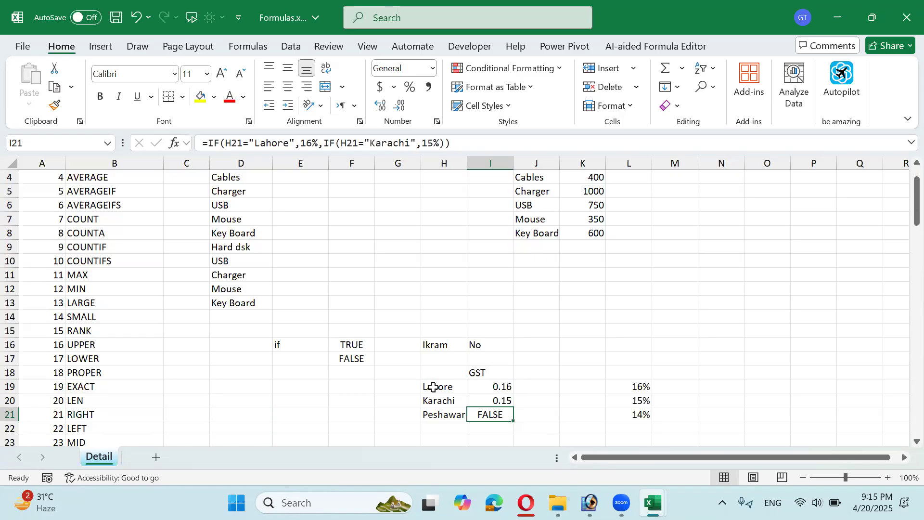
Examine the Lahore and Karachi conditions inside the nested IF formula in I19
{"action": "key", "text": "Up"}
{"action": "key", "text": "Down"}
{"action": "key", "text": "Up"}
{"action": "key", "text": "Up"}
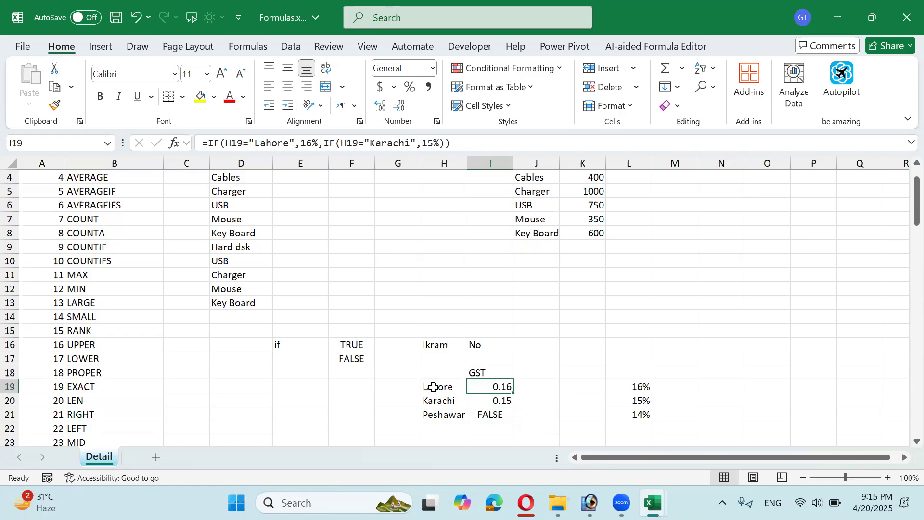
{"action": "key", "text": "F2"}
{"action": "key", "text": "ctrl+shift+Left"}
{"action": "key", "text": "ctrl+shift+Left"}
{"action": "key", "text": "ctrl+shift+Left"}
{"action": "key", "text": "ctrl+shift+Left"}
{"action": "key", "text": "ctrl+shift+Left"}
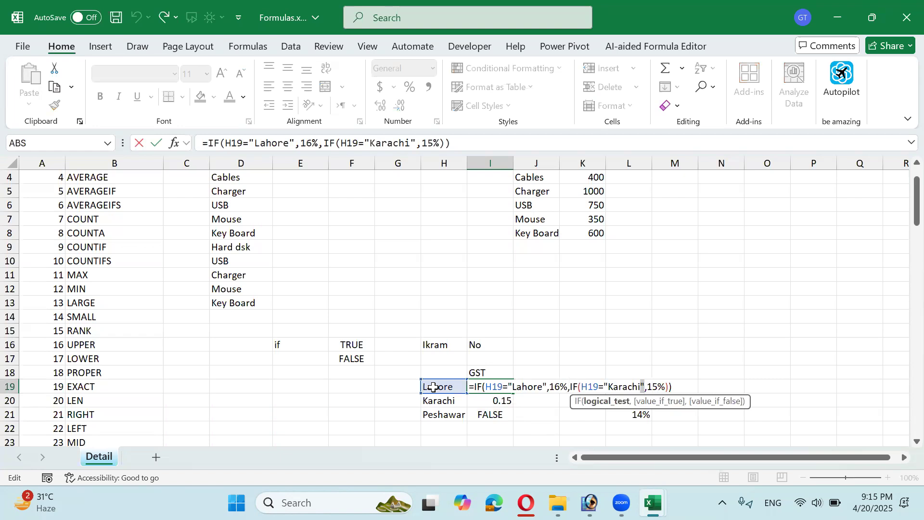
{"action": "key", "text": "shift+Left"}
{"action": "key", "text": "shift+Left"}
{"action": "key", "text": "shift+Left"}
{"action": "key", "text": "shift+Left"}
{"action": "key", "text": "shift+Left"}
{"action": "key", "text": "shift+Left"}
{"action": "key", "text": "shift+Left"}
{"action": "key", "text": "shift+Left"}
{"action": "key", "text": "shift+Left"}
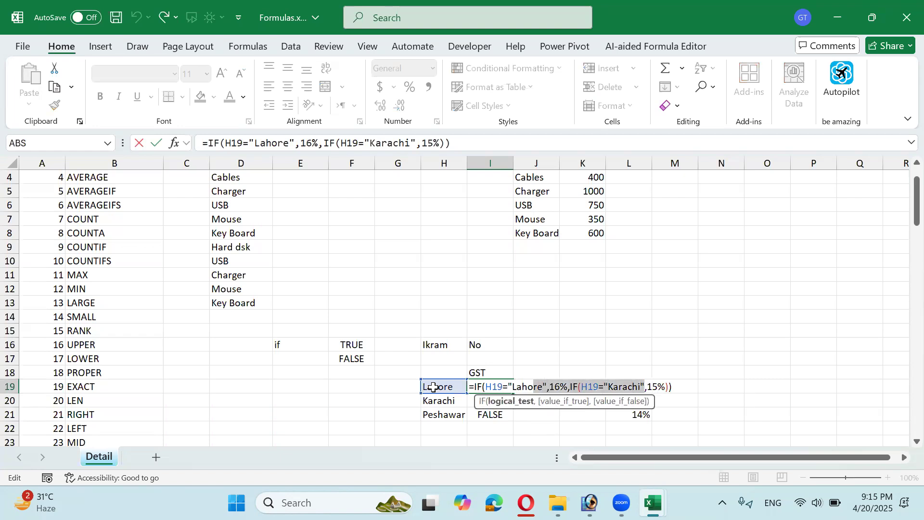
{"action": "key", "text": "Right"}
{"action": "key", "text": "Right"}
{"action": "key", "text": "Right"}
{"action": "key", "text": "Right"}
{"action": "key", "text": "Right"}
{"action": "key", "text": "Right"}
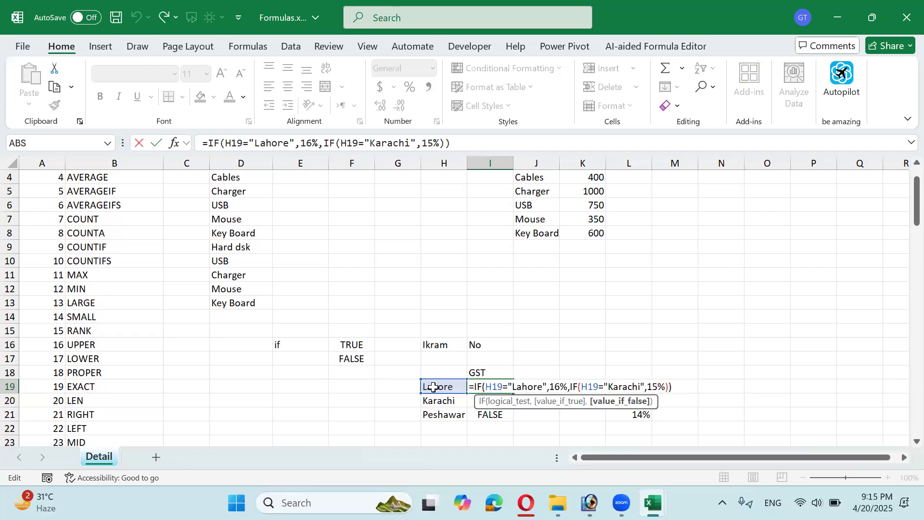
Add 14% as the inner IF's value if false in I19, accepting the suggested correction of the closing brackets
{"action": "key", "text": "Left"}
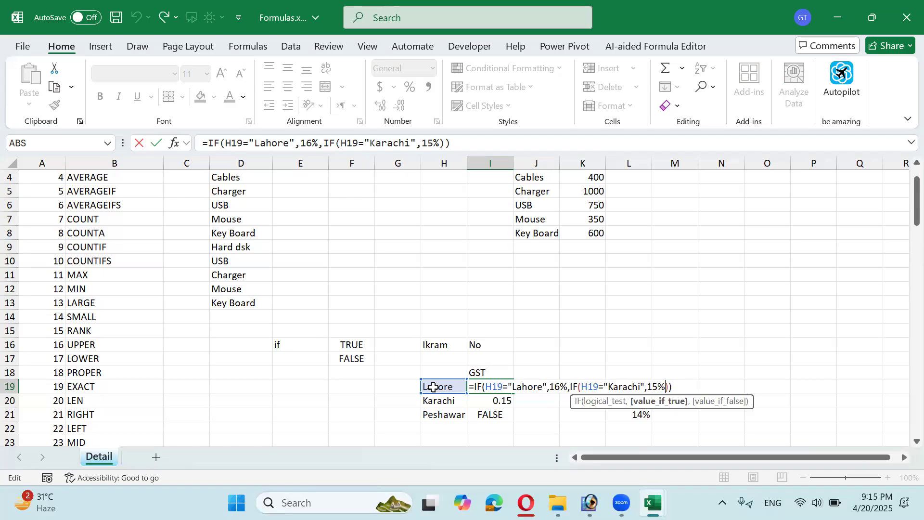
{"action": "type", "text": ","}
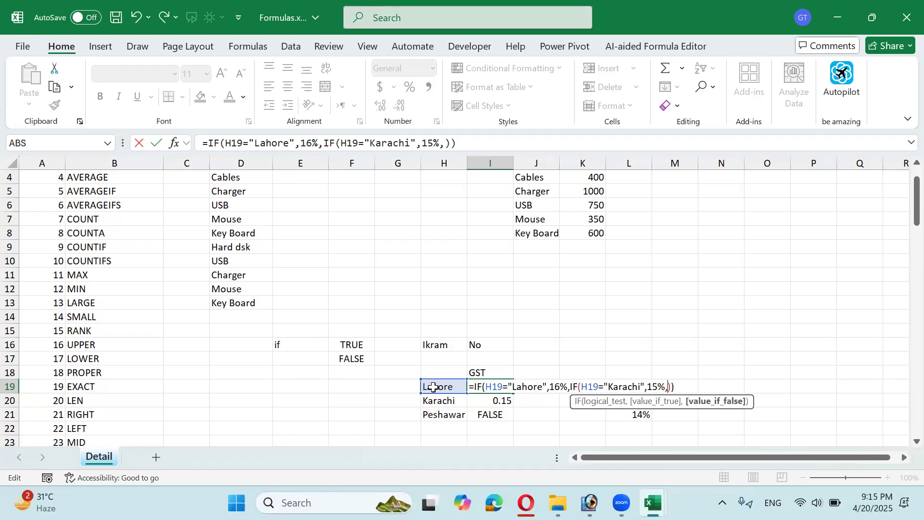
{"action": "type", "text": "14%"}
{"action": "type", "text": ")"}
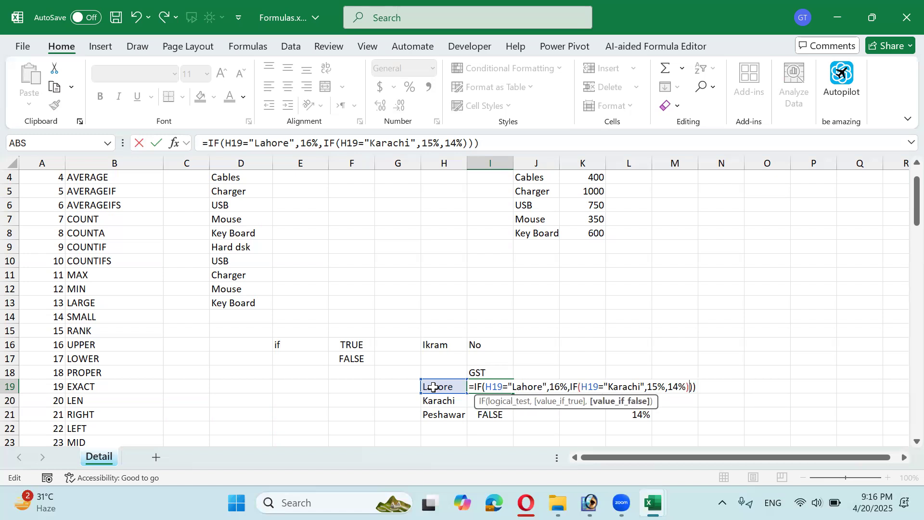
{"action": "key", "text": "Return"}
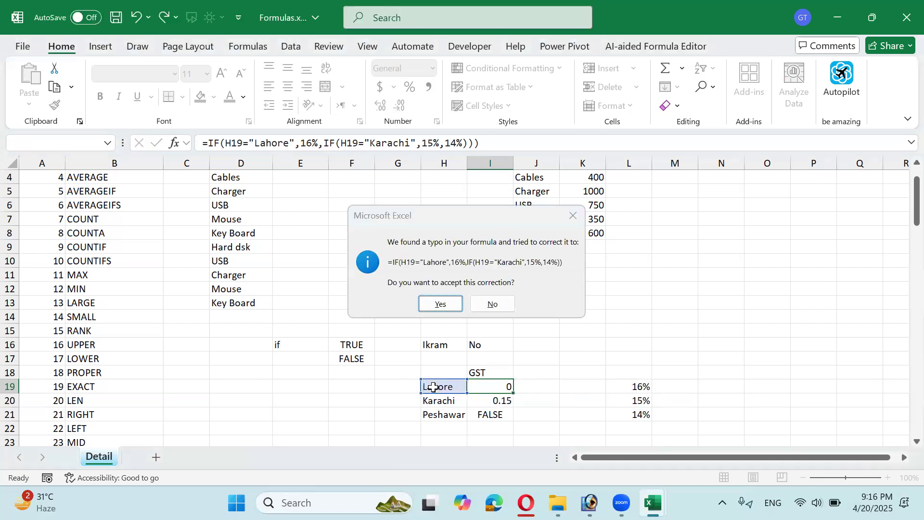
{"action": "key", "text": "Return"}
Fill the completed nested IF formula from I19 down to I21 for Karachi and Peshawar
{"action": "key", "text": "ctrl+d"}
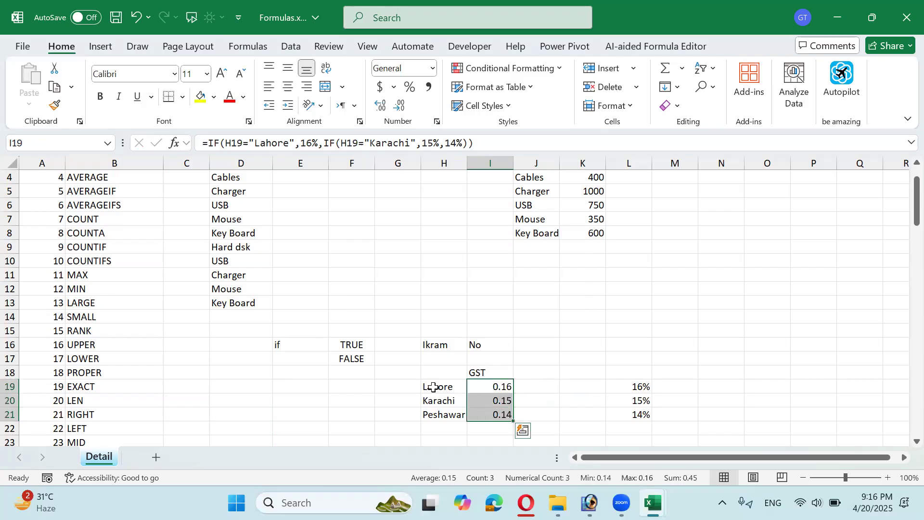
{"action": "key", "text": "Down"}
{"action": "key", "text": "Up"}
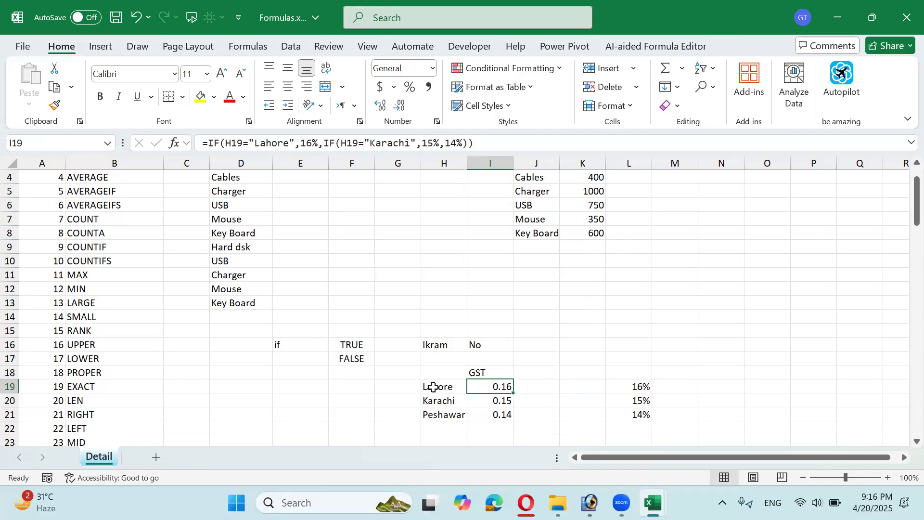
{"action": "key", "text": "shift+Down"}
{"action": "key", "text": "shift+Down"}
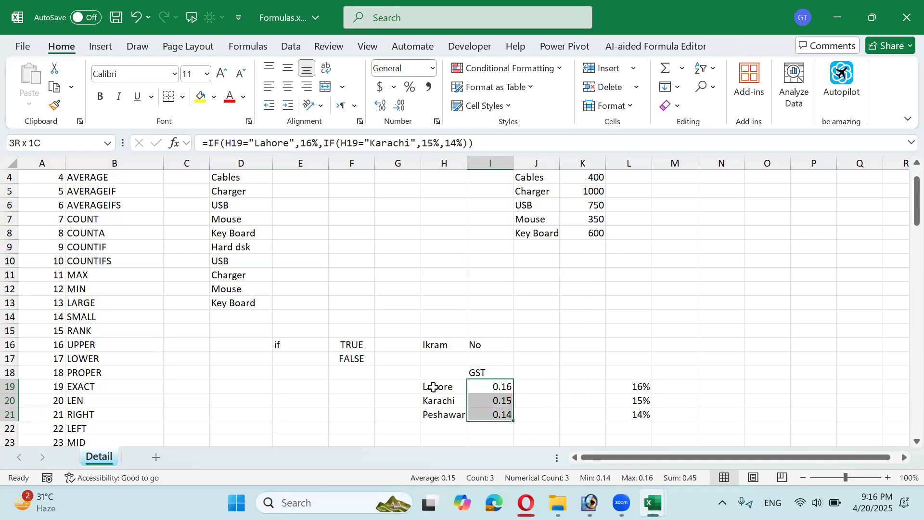
{"action": "key", "text": "Down"}
{"action": "key", "text": "Down"}
{"action": "key", "text": "Up"}
{"action": "key", "text": "Down"}
Start a nested IF formula in E3 that returns 2500 when D3 is "Hard Dsk" and opens a second IF
{"action": "key", "text": "Up"}
{"action": "key", "text": "Up"}
{"action": "key", "text": "Up"}
{"action": "key", "text": "Up"}
{"action": "key", "text": "Up"}
{"action": "key", "text": "Up"}
{"action": "key", "text": "Up"}
{"action": "key", "text": "Up"}
{"action": "key", "text": "Up"}
{"action": "key", "text": "Up"}
{"action": "key", "text": "Up"}
{"action": "key", "text": "Up"}
{"action": "key", "text": "Up"}
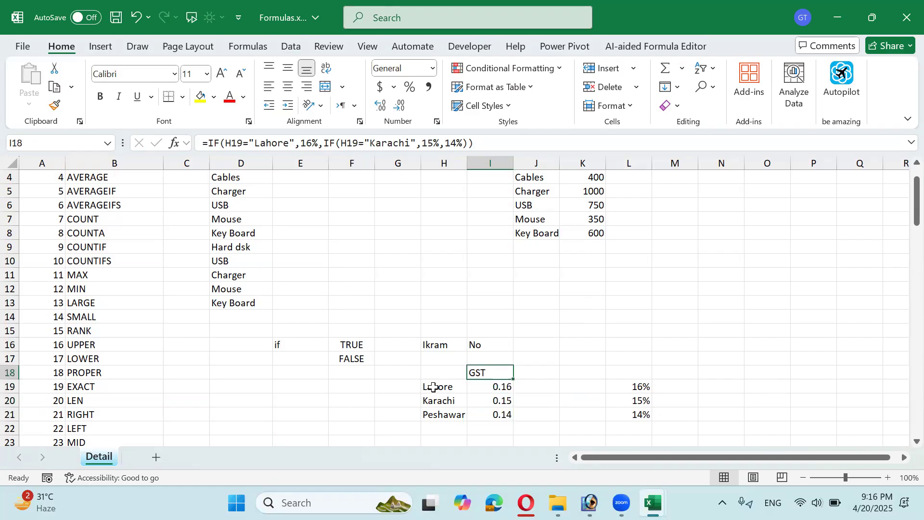
{"action": "key", "text": "Up"}
{"action": "key", "text": "Up"}
{"action": "key", "text": "Up"}
{"action": "key", "text": "Up"}
{"action": "key", "text": "Up"}
{"action": "key", "text": "Up"}
{"action": "key", "text": "Up"}
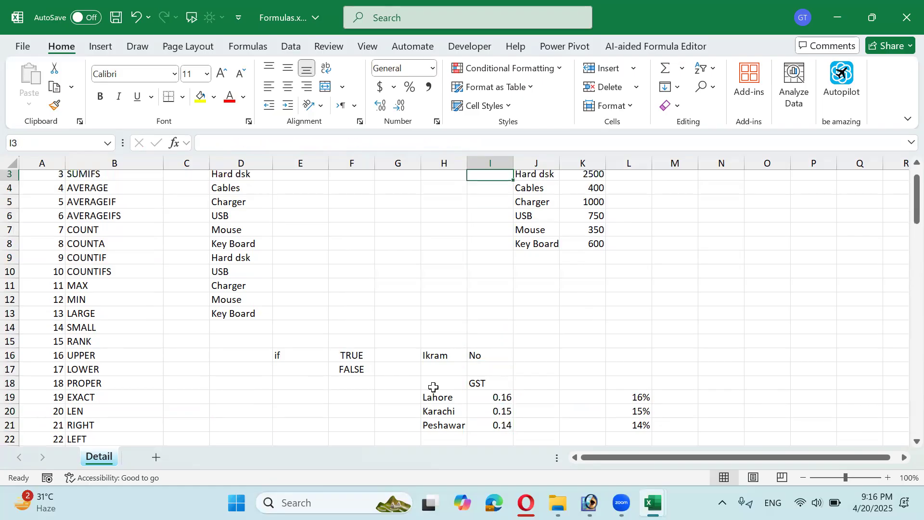
{"action": "key", "text": "Left"}
{"action": "key", "text": "Left"}
{"action": "key", "text": "Left"}
{"action": "key", "text": "Down"}
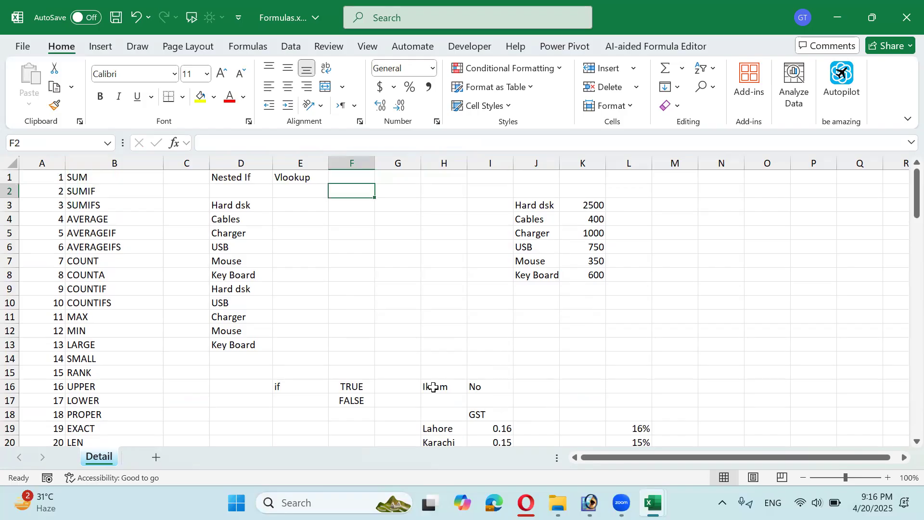
{"action": "key", "text": "Left"}
{"action": "key", "text": "Down"}
{"action": "type", "text": "=if"}
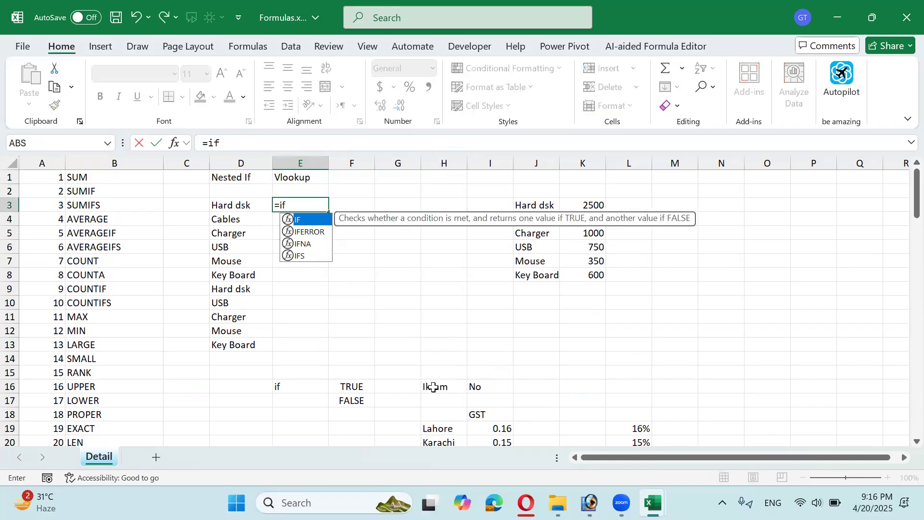
{"action": "type", "text": "("}
{"action": "key", "text": "Left"}
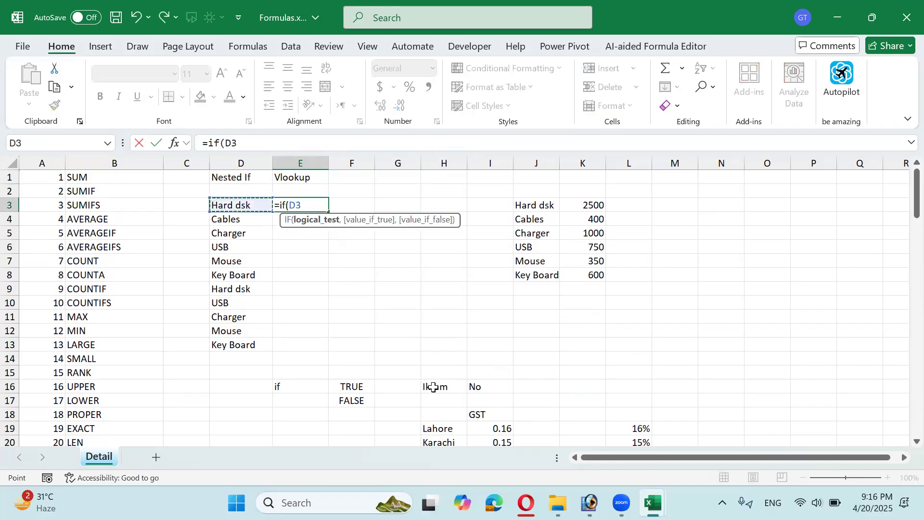
{"action": "type", "text": "=\"Hard Dks"}
{"action": "key", "text": "BackSpace"}
{"action": "key", "text": "BackSpace"}
{"action": "type", "text": "sk"}
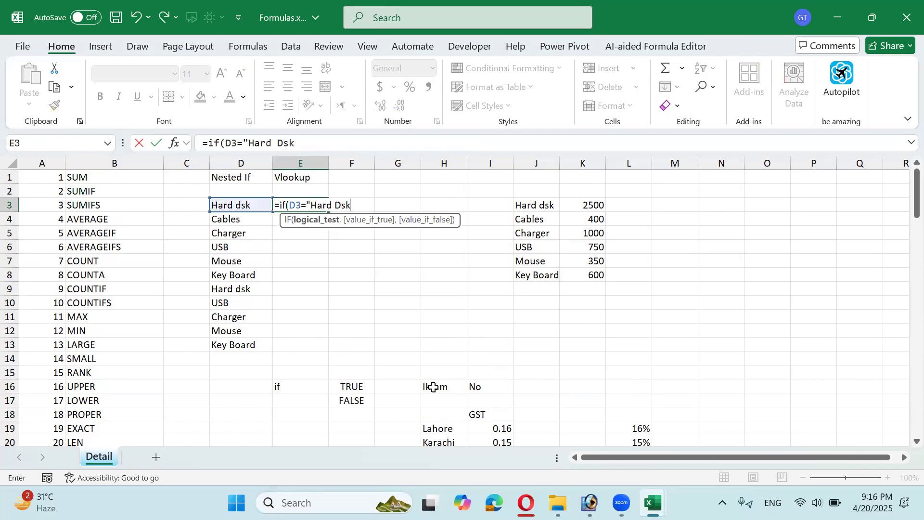
{"action": "type", "text": "\","}
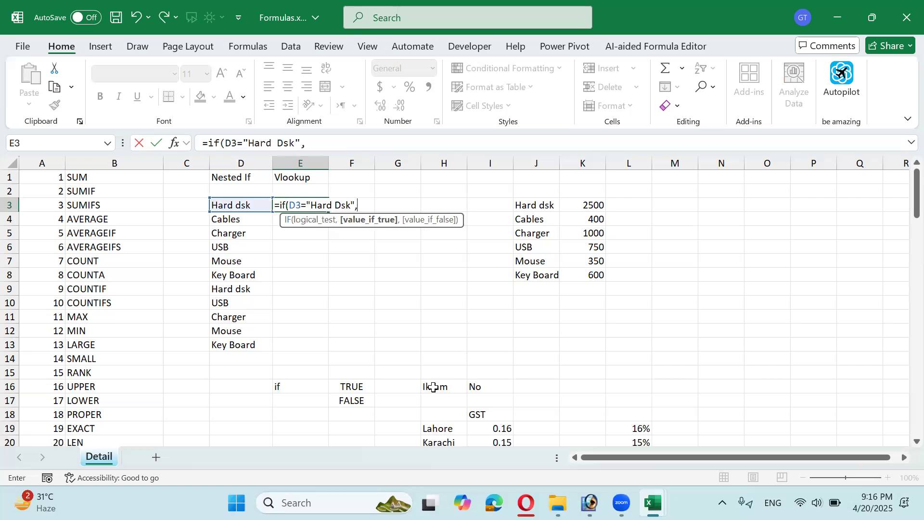
{"action": "type", "text": "2500,if("}
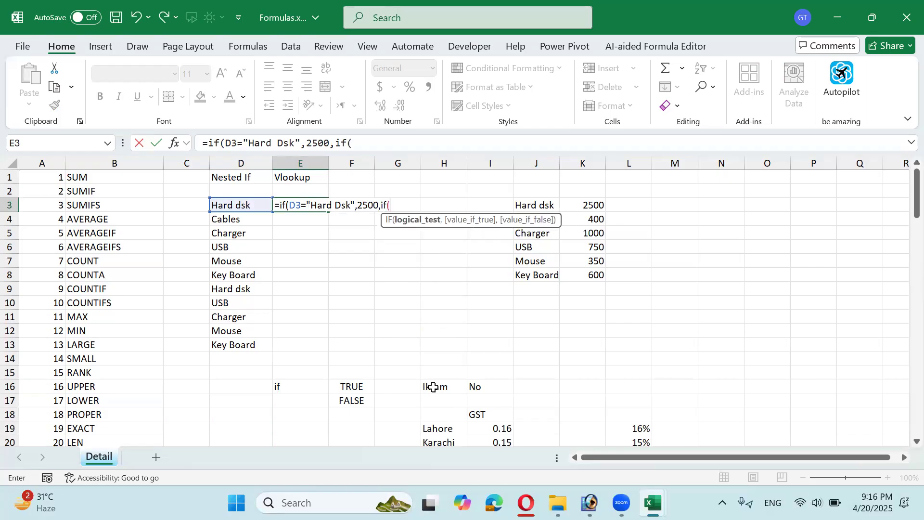
Add the second condition to the E3 formula, returning 400 when D3 is "Cables", and open a third IF
{"action": "key", "text": "Left"}
{"action": "type", "text": "="}
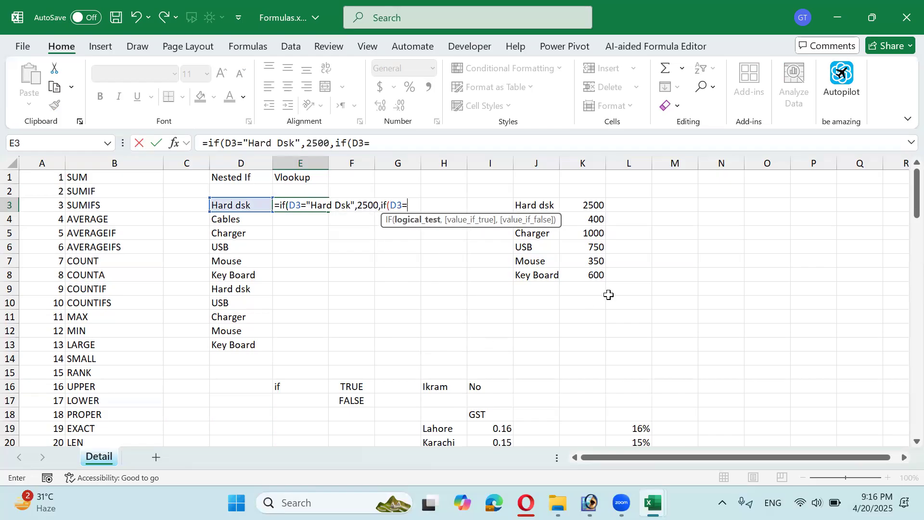
{"action": "left_click_drag", "start_coordinate": [452, 227], "coordinate": [420, 300]}
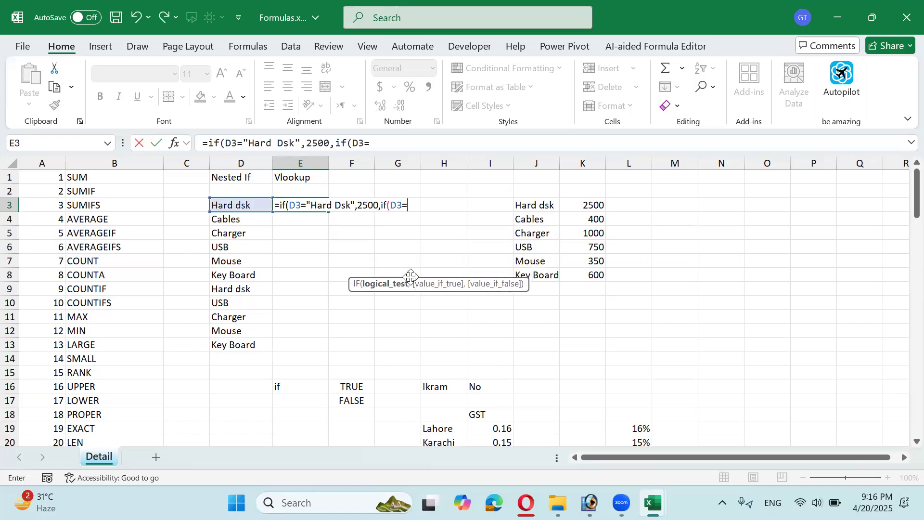
{"action": "type", "text": "\"Cables\",4"}
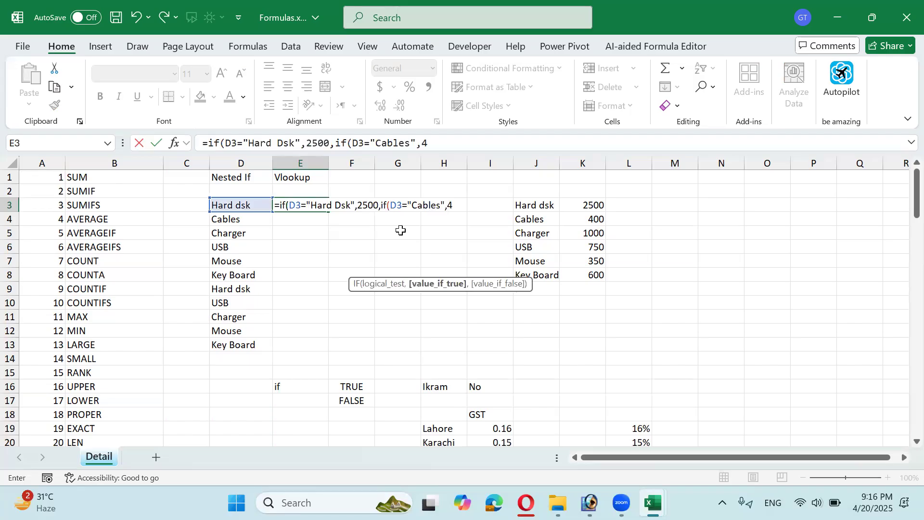
{"action": "type", "text": "00,if"}
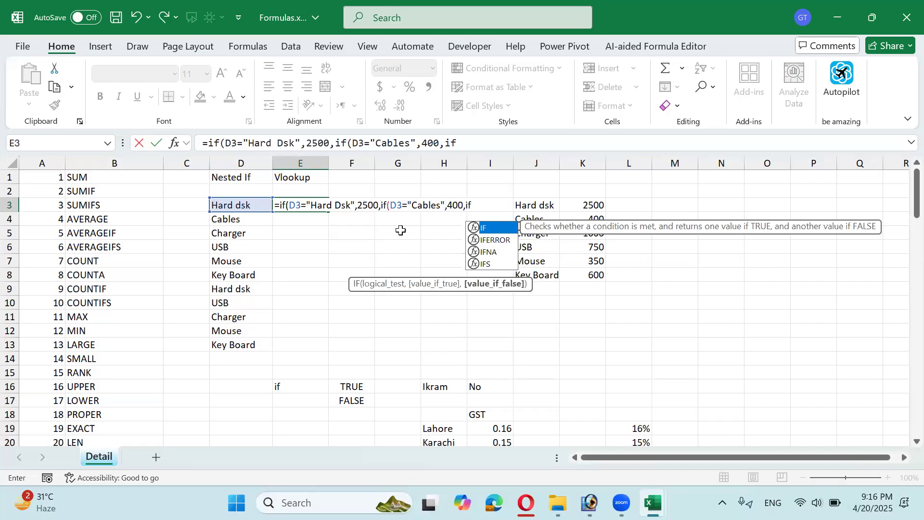
{"action": "type", "text": "("}
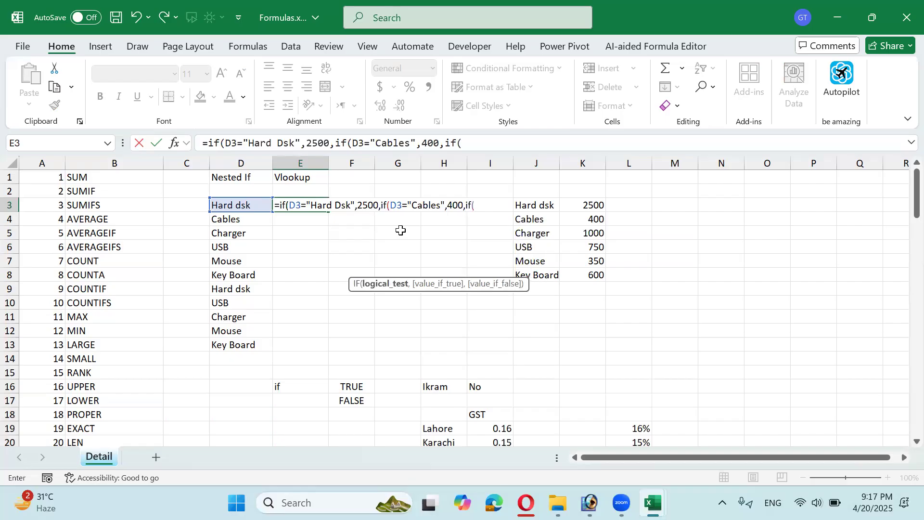
Add the third condition to the E3 formula, returning 1000 when D3 is "Charger", and open a fourth IF
{"action": "left_click", "coordinate": [261, 204]}
{"action": "type", "text": "="}
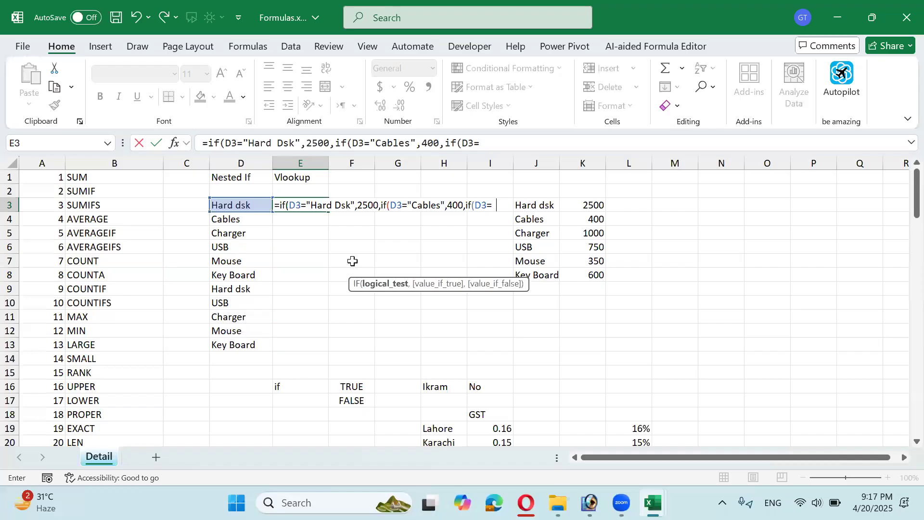
{"action": "type", "text": "\"Charger"}
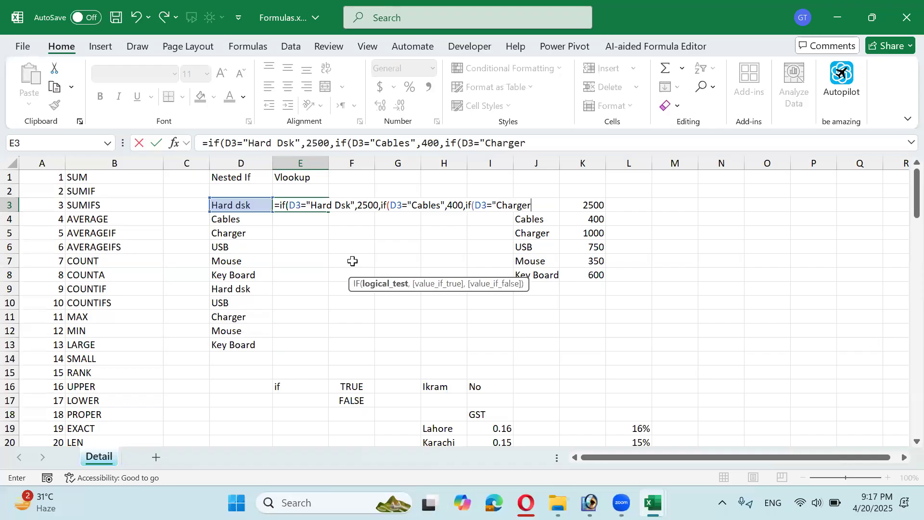
{"action": "type", "text": "\","}
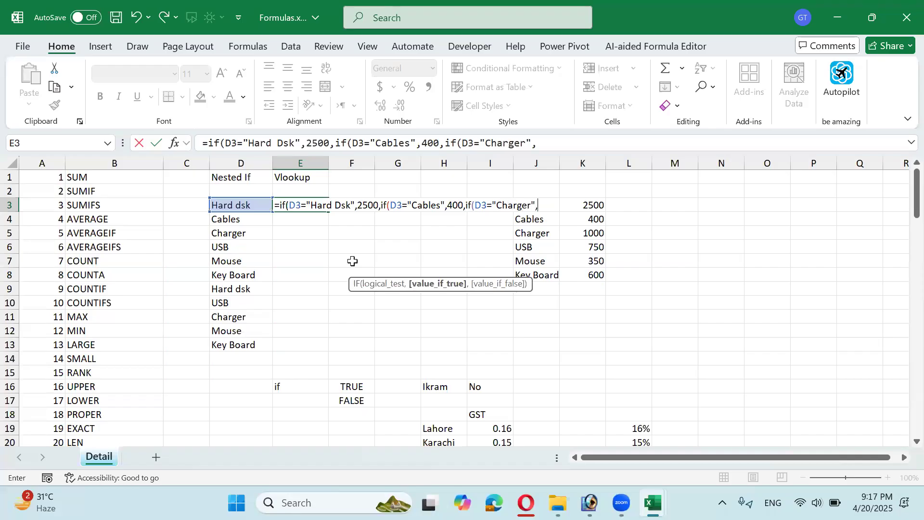
{"action": "type", "text": "1000,if("}
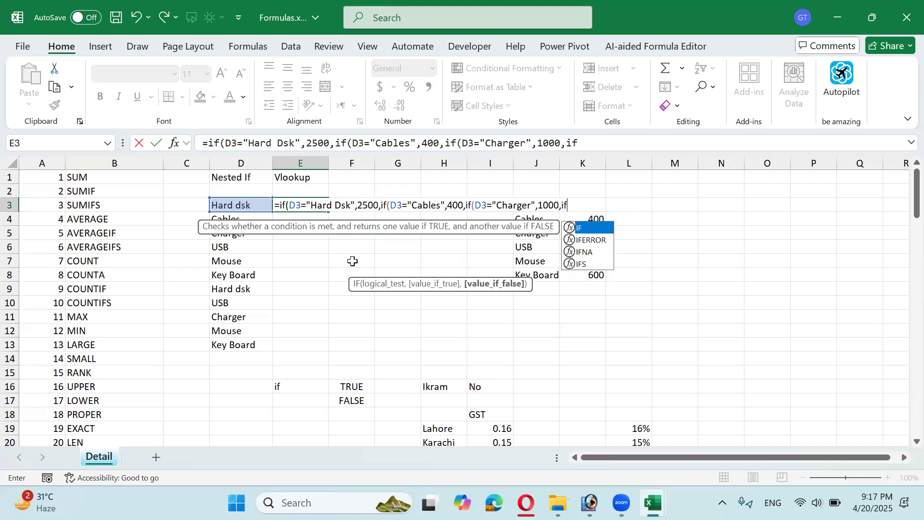
Add the fourth condition to the E3 formula, returning 750 when D3 is "USB", and open a fifth IF
{"action": "left_click", "coordinate": [216, 203]}
{"action": "type", "text": "="}
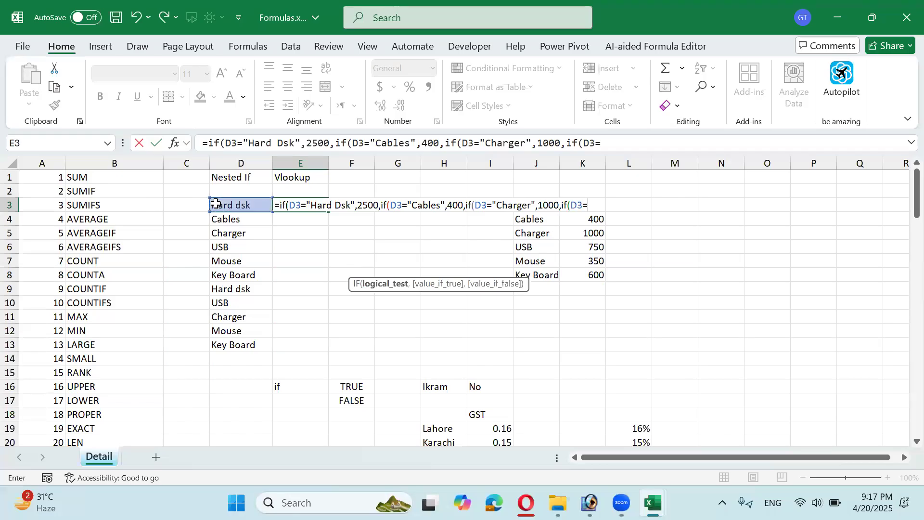
{"action": "type", "text": "\"USB\","}
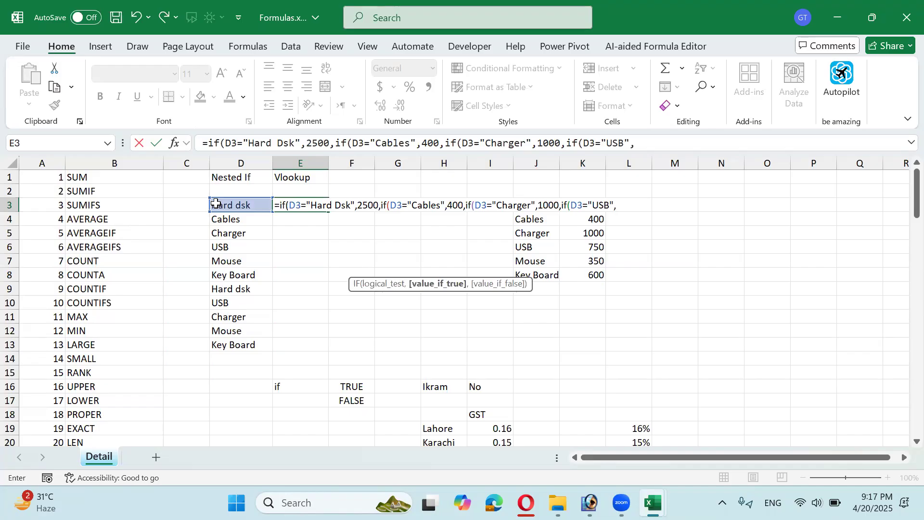
{"action": "type", "text": "750,if("}
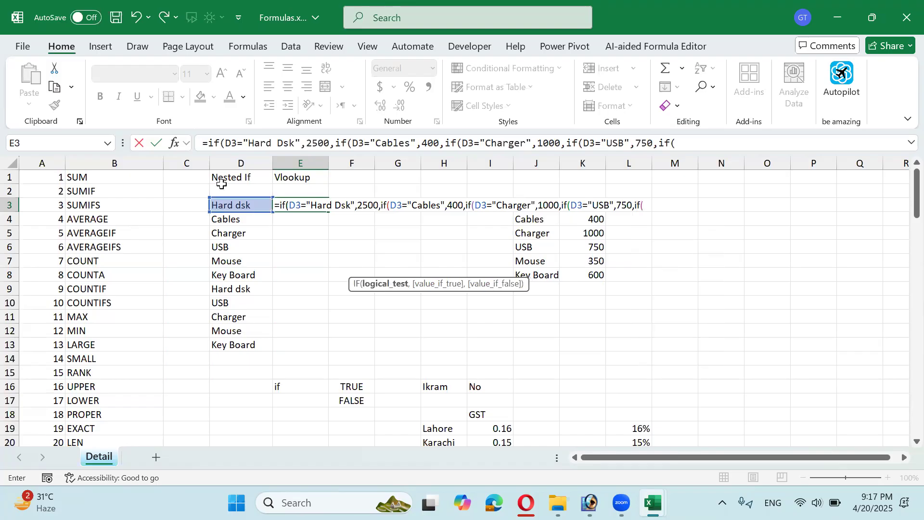
Complete the E3 formula with 350 when D3 is "Mouse" and 600 otherwise, closing all the nested IFs
{"action": "left_click", "coordinate": [232, 203]}
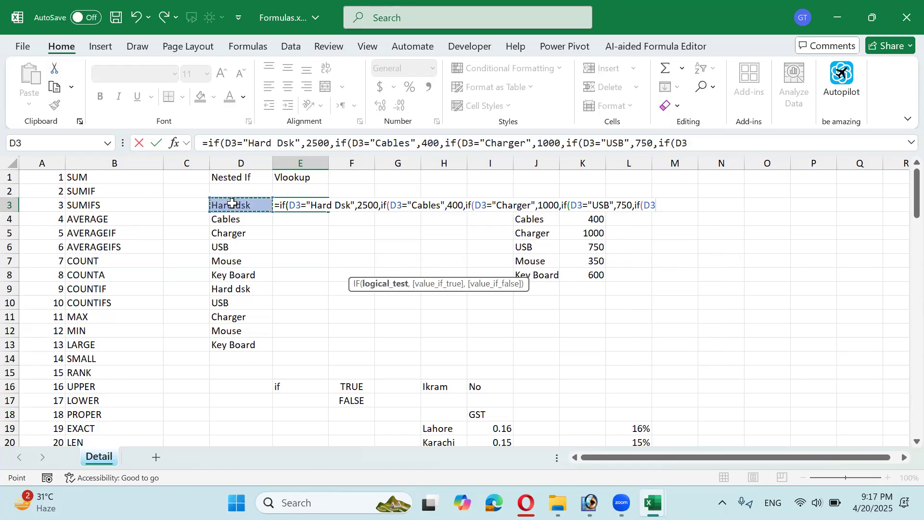
{"action": "type", "text": "="}
{"action": "type", "text": "\"M"}
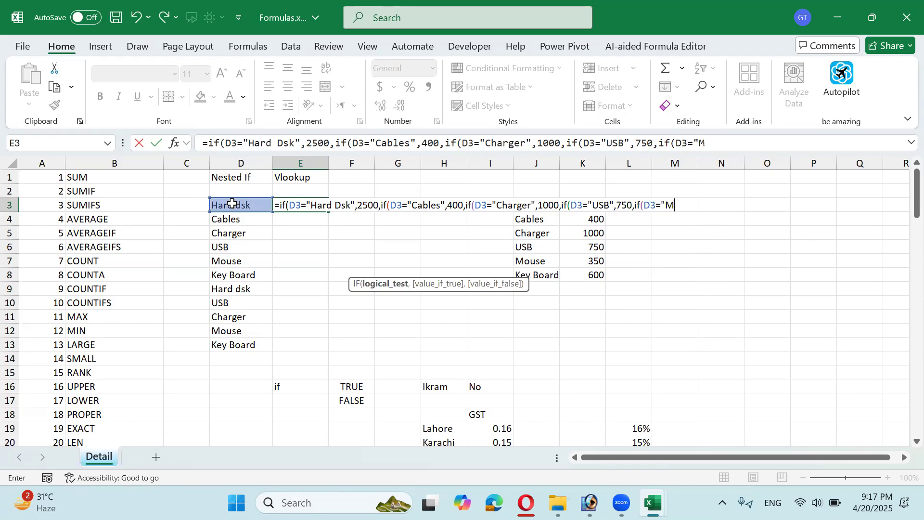
{"action": "type", "text": "ouse\","}
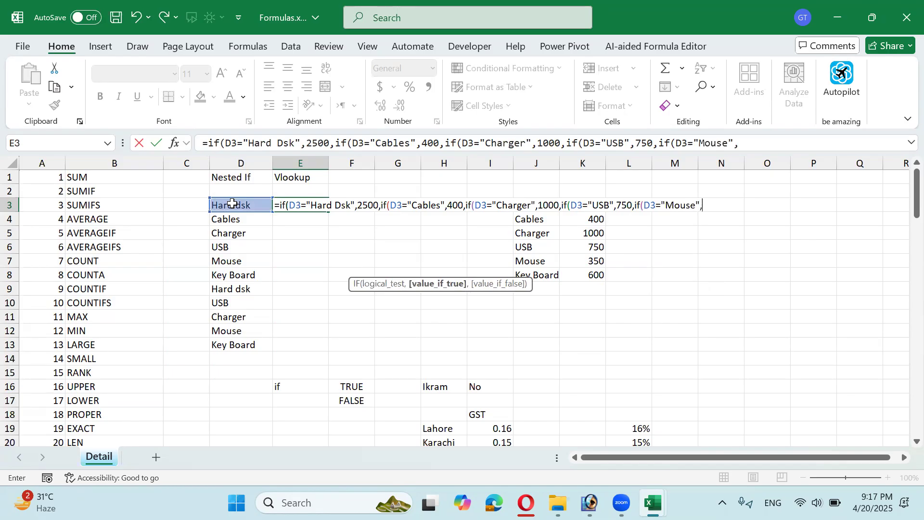
{"action": "type", "text": "350,"}
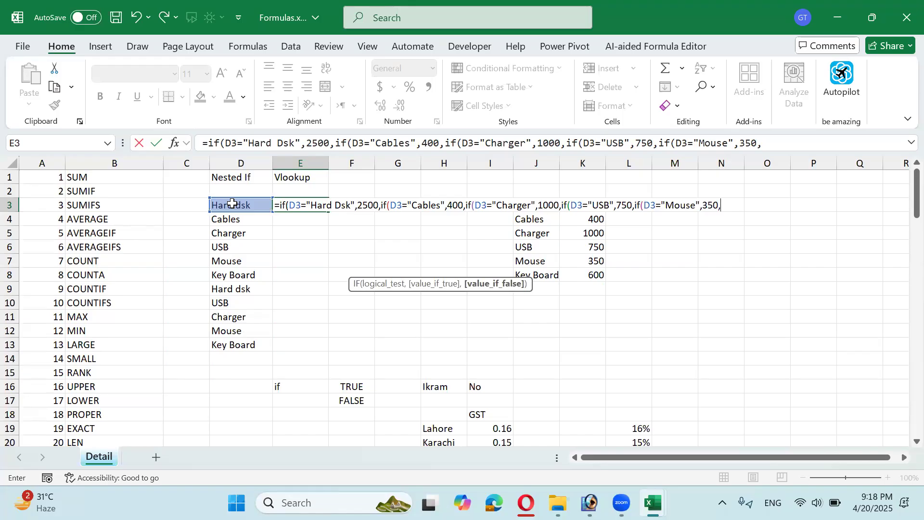
{"action": "type", "text": "6"}
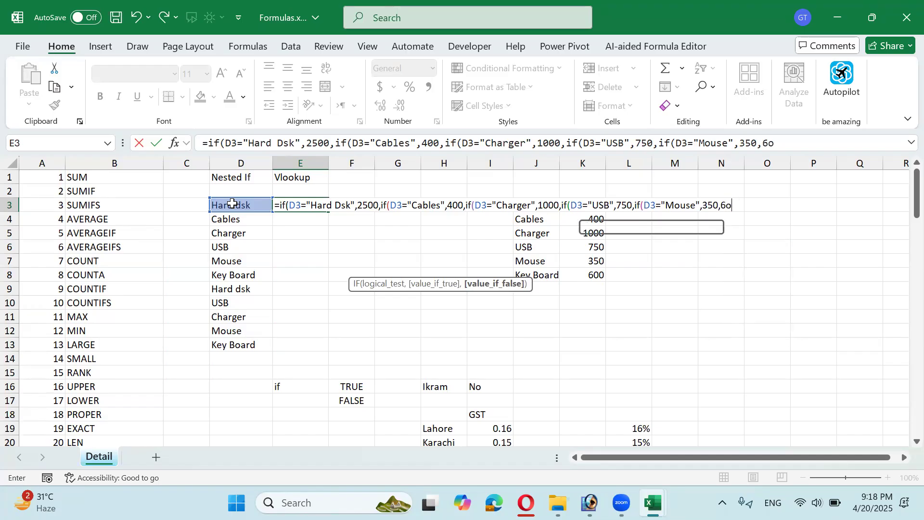
{"action": "type", "text": "00"}
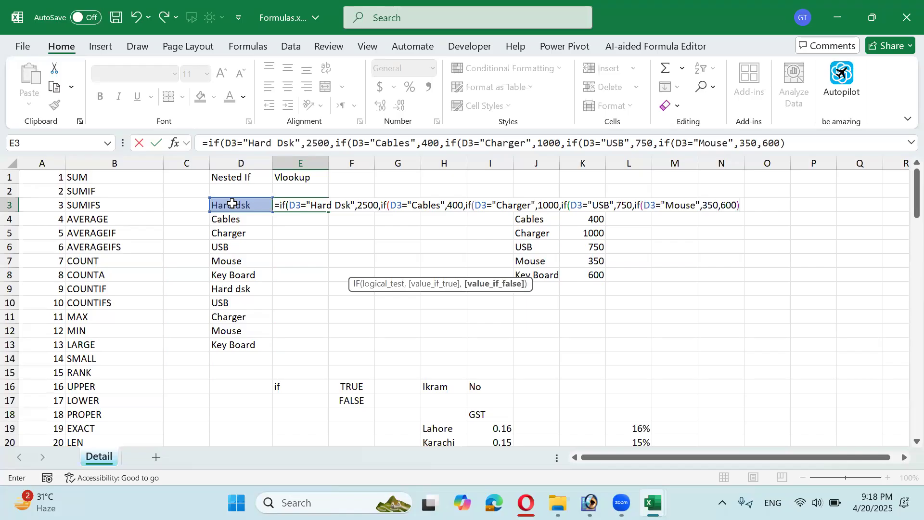
{"action": "type", "text": "))"}
{"action": "key", "text": "Return"}
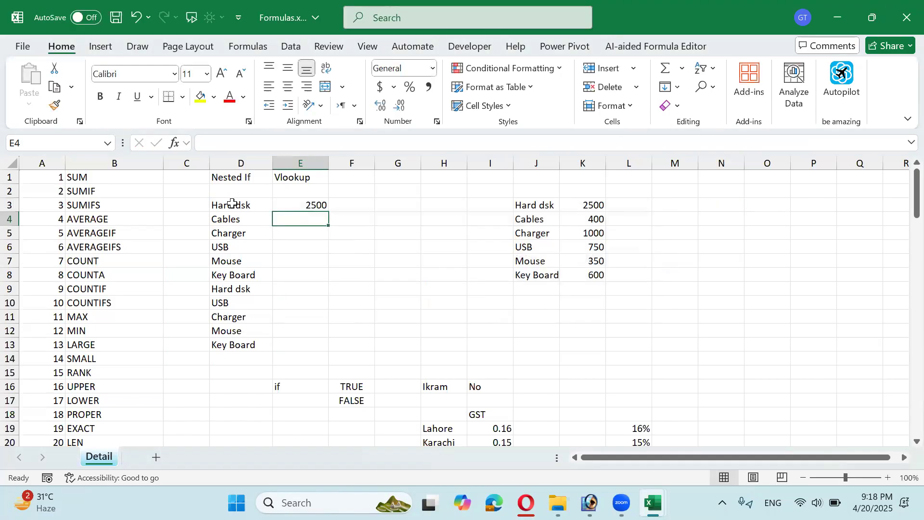
Fill the nested IF formula from E3 down to E13 for all listed items
{"action": "key", "text": "Up"}
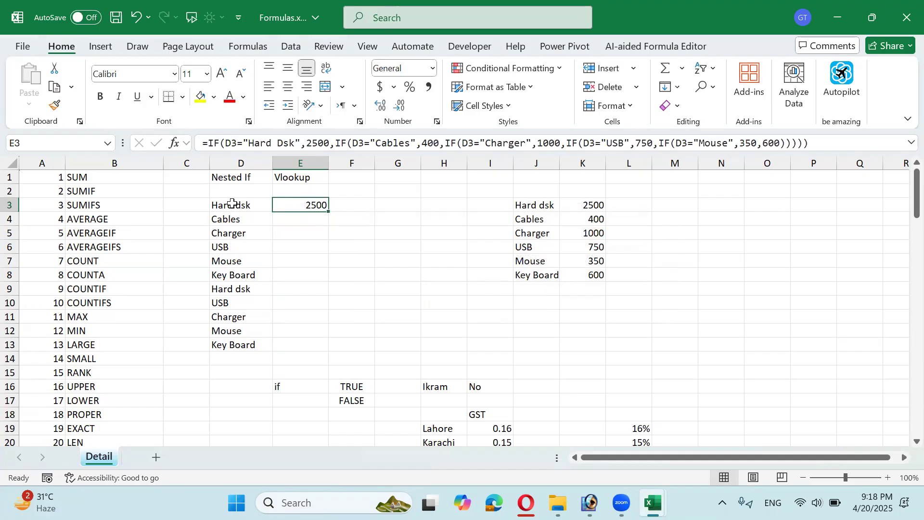
{"action": "key", "text": "shift+Down"}
{"action": "key", "text": "shift+Down"}
{"action": "key", "text": "shift+Down"}
{"action": "key", "text": "shift+Down"}
{"action": "key", "text": "shift+Down"}
{"action": "key", "text": "shift+Down"}
{"action": "key", "text": "shift+Down"}
{"action": "key", "text": "shift+Down"}
{"action": "key", "text": "shift+Down"}
{"action": "key", "text": "shift+Down"}
{"action": "key", "text": "ctrl+d"}
Examine the filled nested IF formulas in column E against the item names in column D
{"action": "key", "text": "Down"}
{"action": "key", "text": "Down"}
{"action": "key", "text": "Down"}
{"action": "key", "text": "Down"}
{"action": "key", "text": "Down"}
{"action": "key", "text": "Down"}
{"action": "key", "text": "Down"}
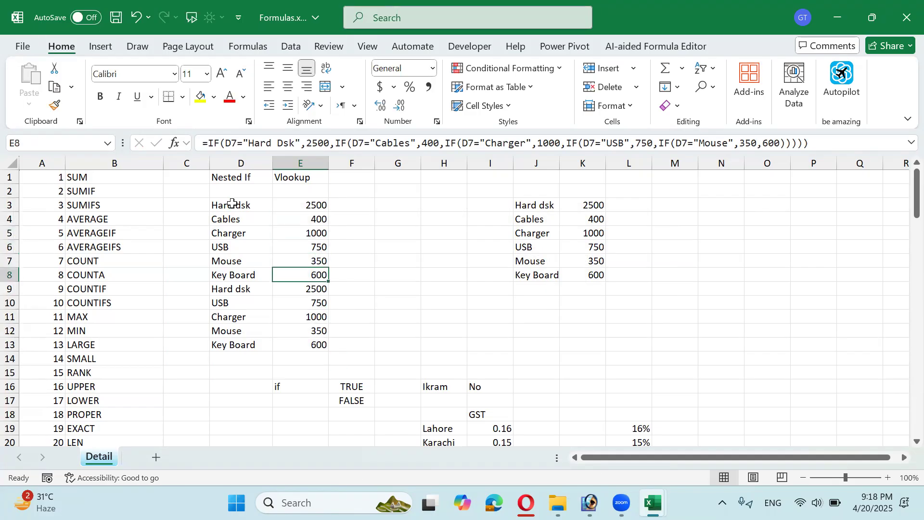
{"action": "key", "text": "Up"}
{"action": "key", "text": "Up"}
{"action": "key", "text": "Up"}
{"action": "key", "text": "Up"}
{"action": "key", "text": "Up"}
{"action": "key", "text": "Up"}
{"action": "key", "text": "Up"}
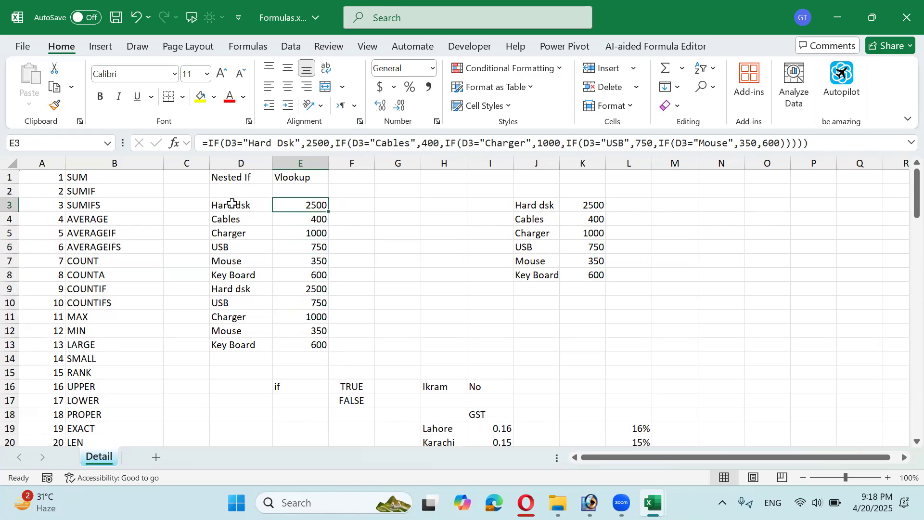
Replace the item in D12 with "Hard dsk" to test the nested IF formula
{"action": "key", "text": "Down"}
{"action": "key", "text": "Down"}
{"action": "key", "text": "Down"}
{"action": "key", "text": "Down"}
{"action": "key", "text": "Down"}
{"action": "key", "text": "Down"}
{"action": "key", "text": "Down"}
{"action": "key", "text": "Down"}
{"action": "key", "text": "Down"}
{"action": "key", "text": "Left"}
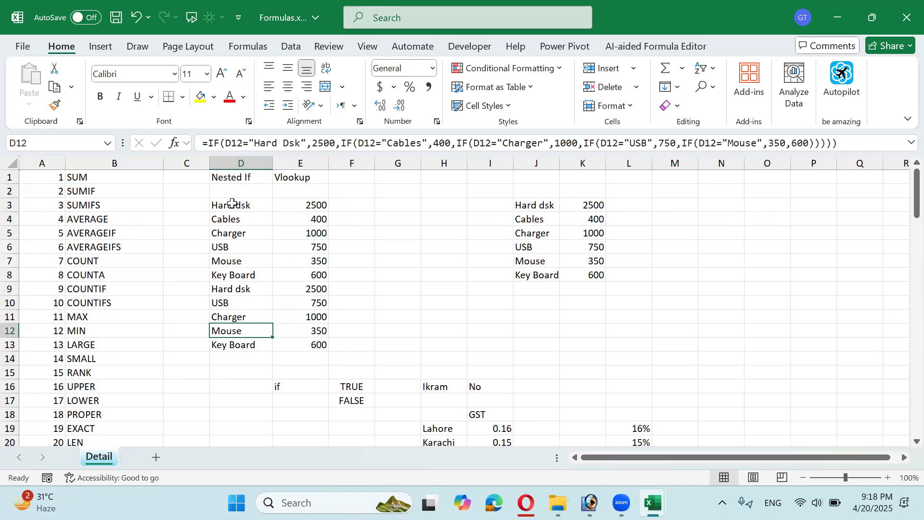
{"action": "type", "text": "h"}
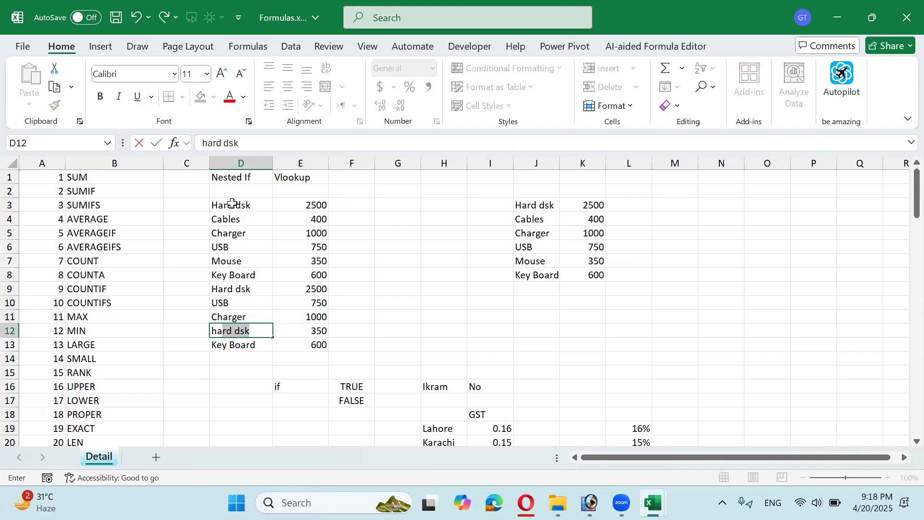
{"action": "key", "text": "Tab"}
Replace the item in D9 with "Charger" to test the nested IF formula
{"action": "key", "text": "Up"}
{"action": "key", "text": "Up"}
{"action": "key", "text": "Up"}
{"action": "key", "text": "Left"}
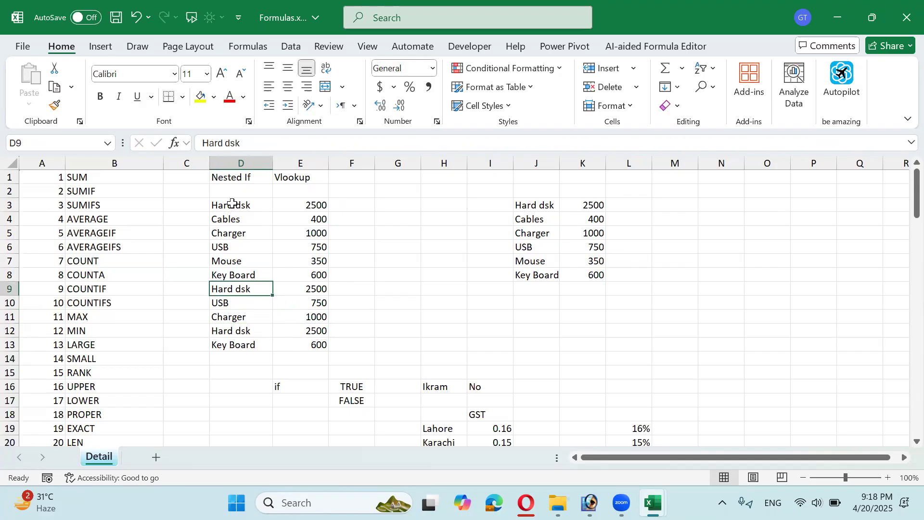
{"action": "type", "text": "ch"}
{"action": "key", "text": "Tab"}
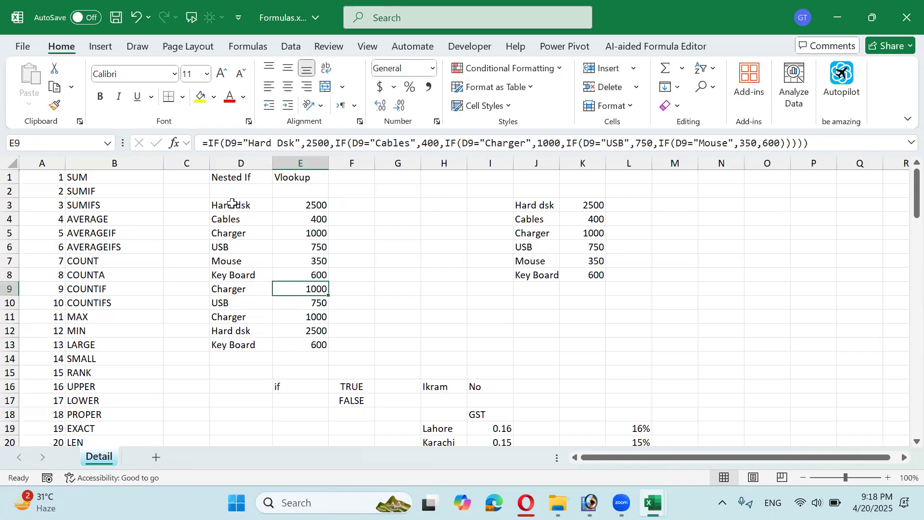
Review the nested IF formulas in column E, opening the one in E3 to inspect its structure
{"action": "key", "text": "Up"}
{"action": "key", "text": "Up"}
{"action": "key", "text": "Up"}
{"action": "key", "text": "Up"}
{"action": "key", "text": "Up"}
{"action": "key", "text": "Up"}
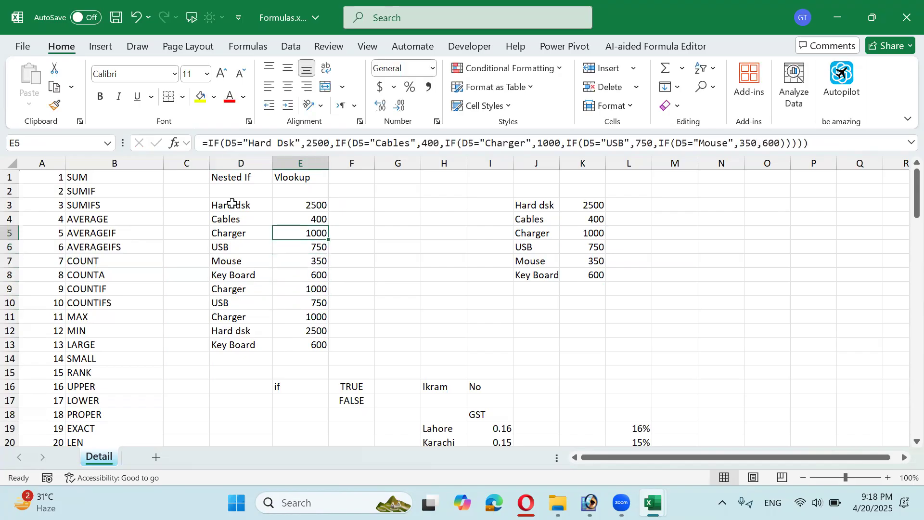
{"action": "key", "text": "ctrl+shift+Down"}
{"action": "key", "text": "ctrl+shift+Up"}
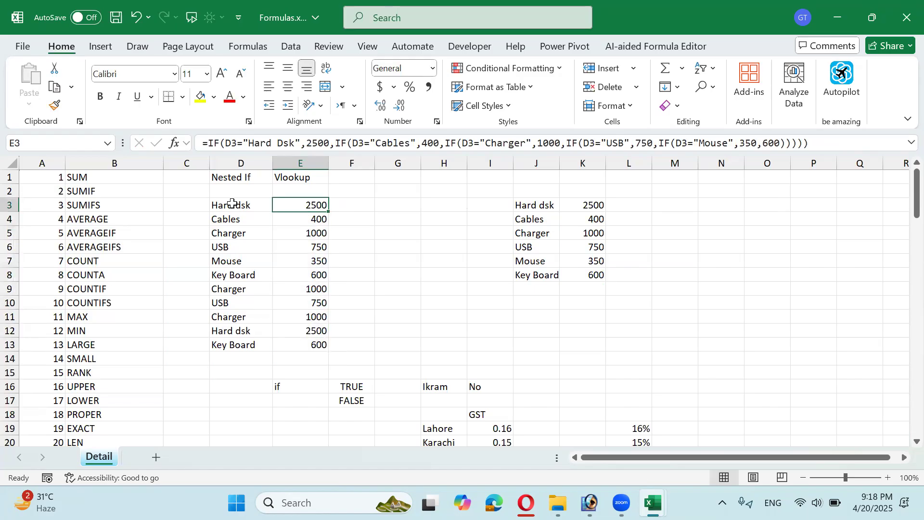
{"action": "key", "text": "F2"}
{"action": "key", "text": "Return"}
{"action": "key", "text": "Up"}
{"action": "key", "text": "Left"}
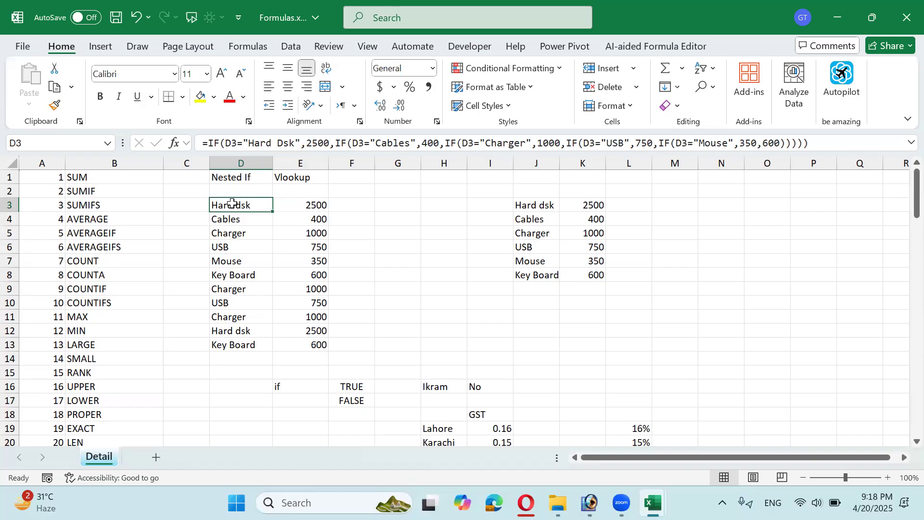
Highlight the item and value table in J3:K8 as the source range for a lookup
{"action": "key", "text": "Right"}
{"action": "key", "text": "Right"}
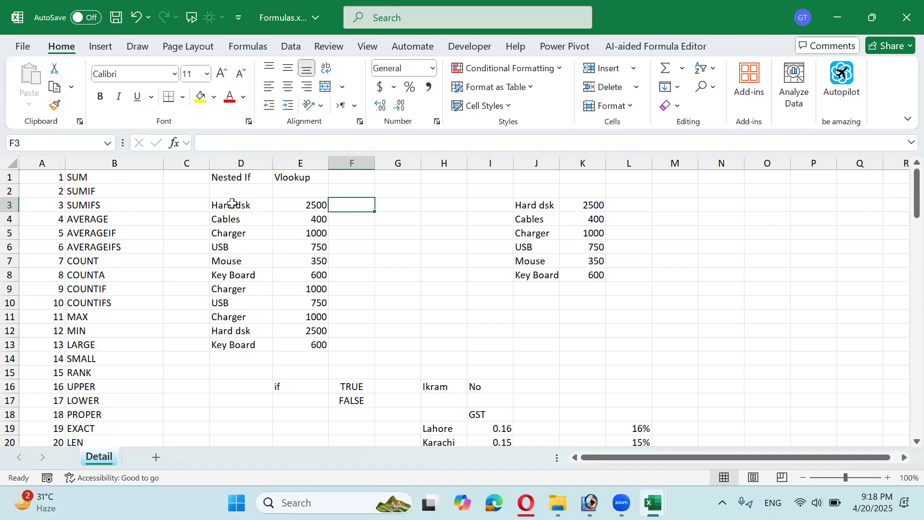
{"action": "key", "text": "Right"}
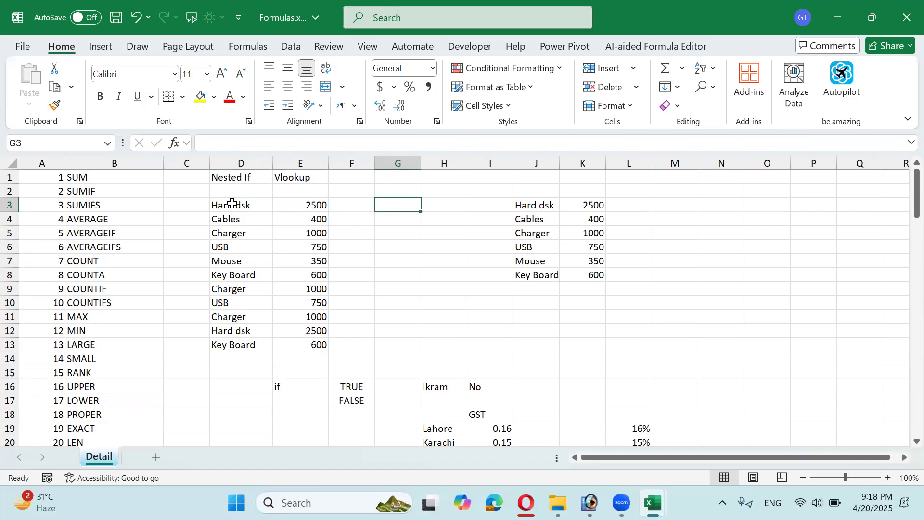
{"action": "key", "text": "Right"}
{"action": "key", "text": "Right"}
{"action": "key", "text": "Right"}
{"action": "key", "text": "shift+Right"}
{"action": "key", "text": "ctrl+shift+Down"}
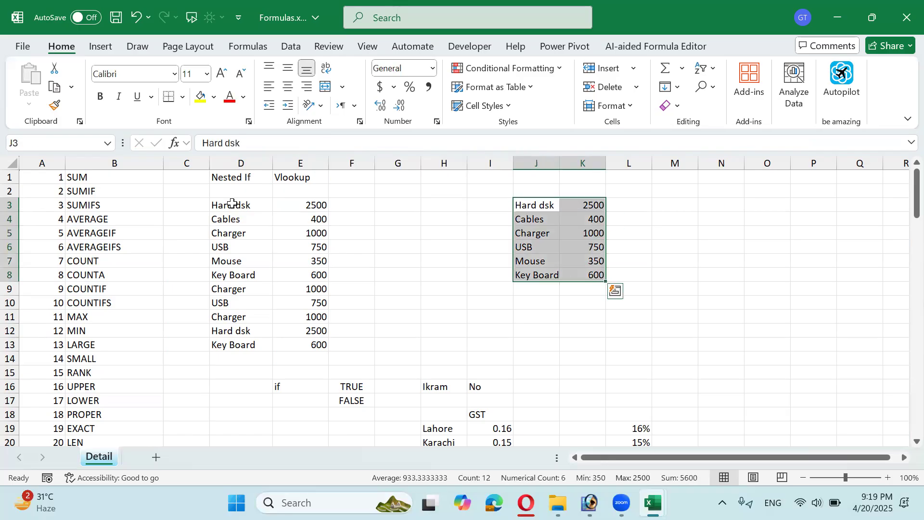
{"action": "key", "text": "Down"}
{"action": "key", "text": "Up"}
{"action": "key", "text": "shift+Right"}
{"action": "key", "text": "ctrl+shift+Down"}
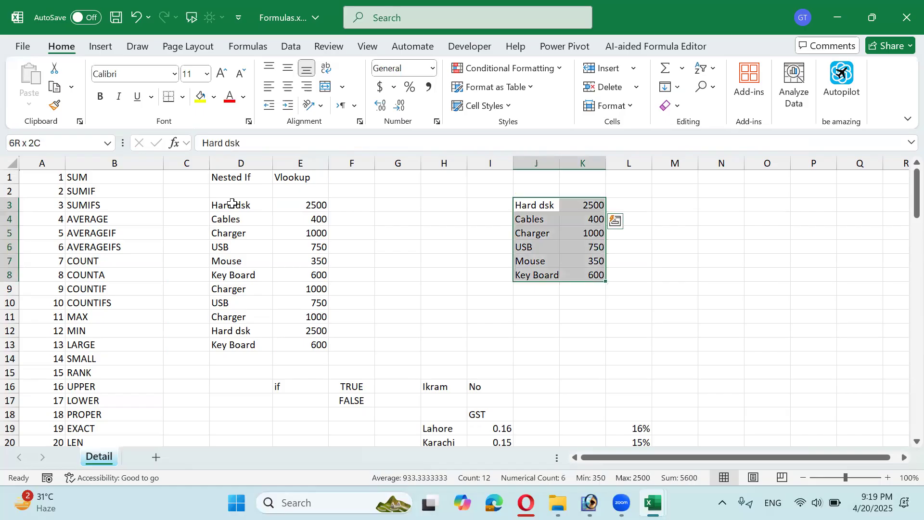
Examine the item names in J3:J8 and their matching values in K3:K8, one column at a time
{"action": "key", "text": "Down"}
{"action": "key", "text": "Up"}
{"action": "key", "text": "ctrl+shift+Down"}
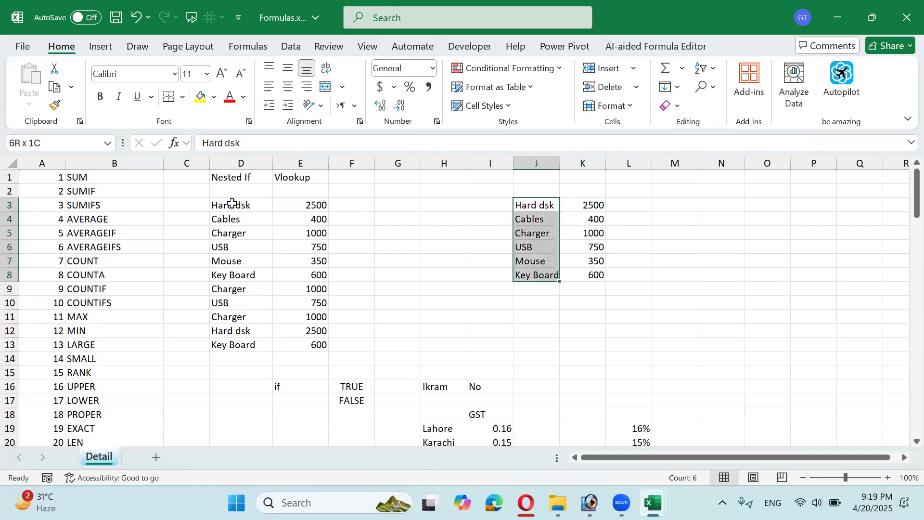
{"action": "key", "text": "Right"}
{"action": "key", "text": "ctrl+shift+Down"}
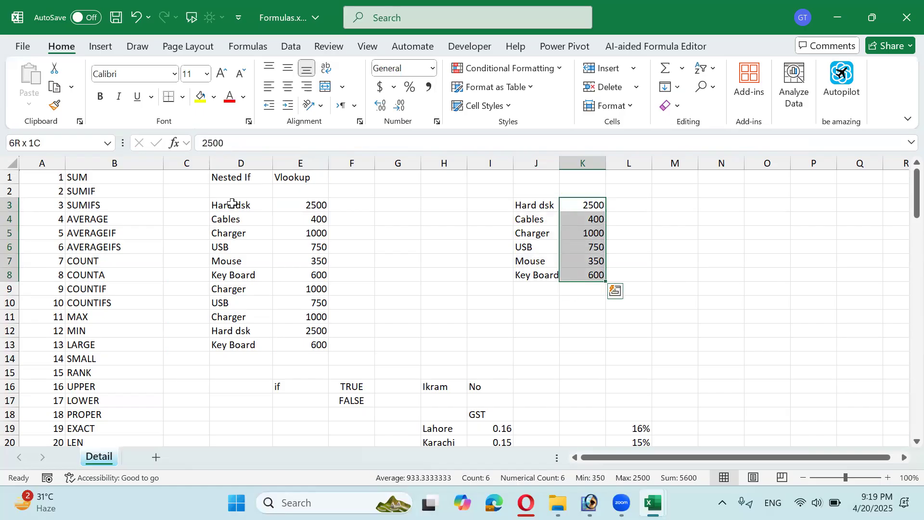
{"action": "key", "text": "Left"}
{"action": "key", "text": "ctrl+shift+Down"}
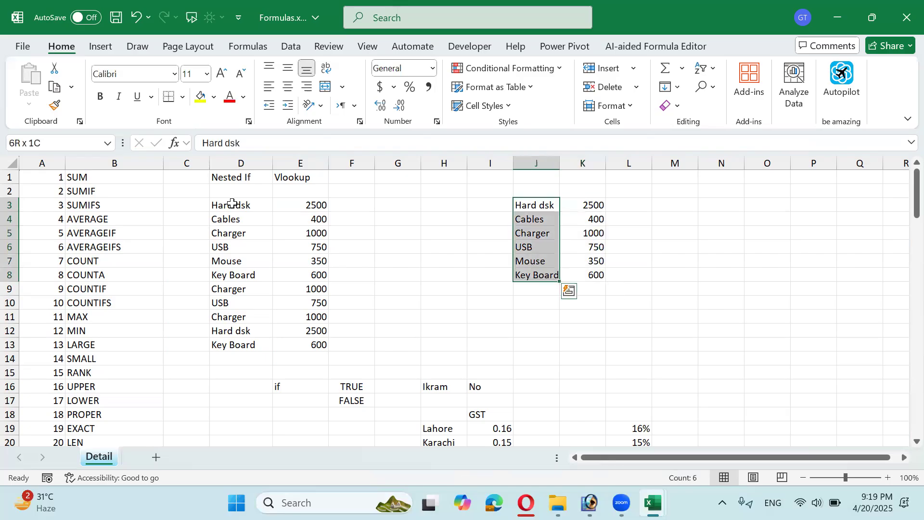
{"action": "key", "text": "Right"}
{"action": "key", "text": "ctrl+shift+Down"}
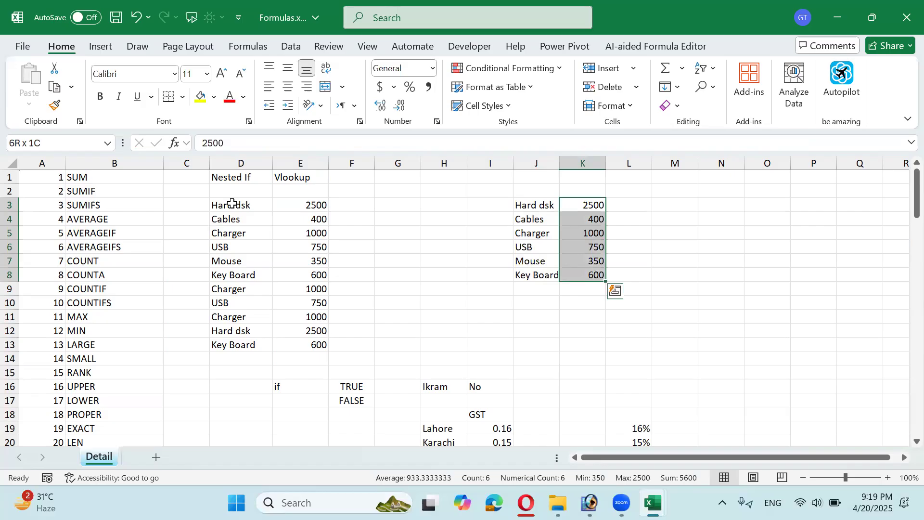
Start a VLOOKUP formula in G3 with D3 as the lookup value
{"action": "key", "text": "Left"}
{"action": "key", "text": "Left"}
{"action": "key", "text": "Left"}
{"action": "key", "text": "Left"}
{"action": "type", "text": "=vlo"}
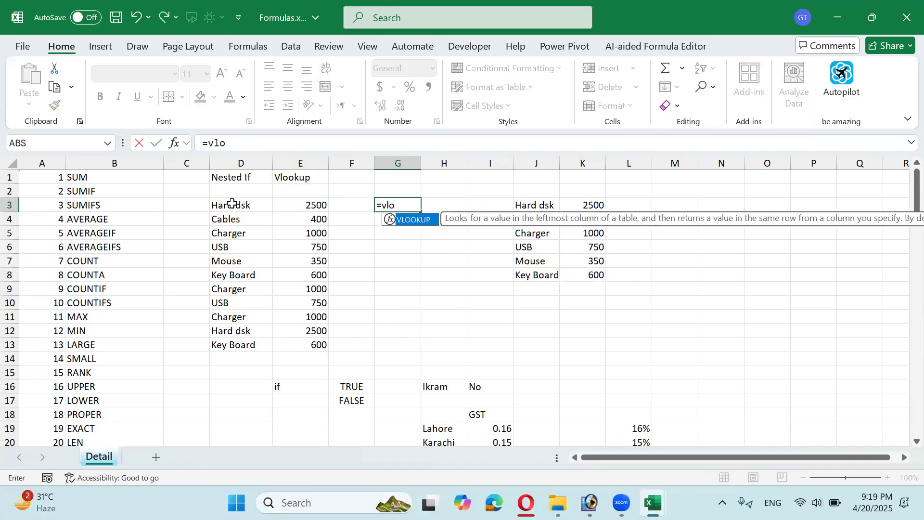
{"action": "key", "text": "Tab"}
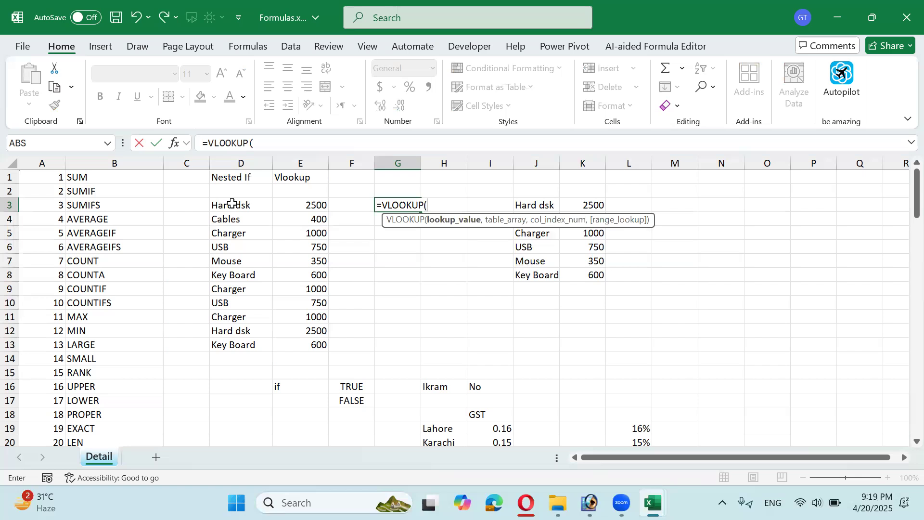
{"action": "key", "text": "Left"}
{"action": "key", "text": "Left"}
{"action": "key", "text": "Left"}
{"action": "type", "text": ","}
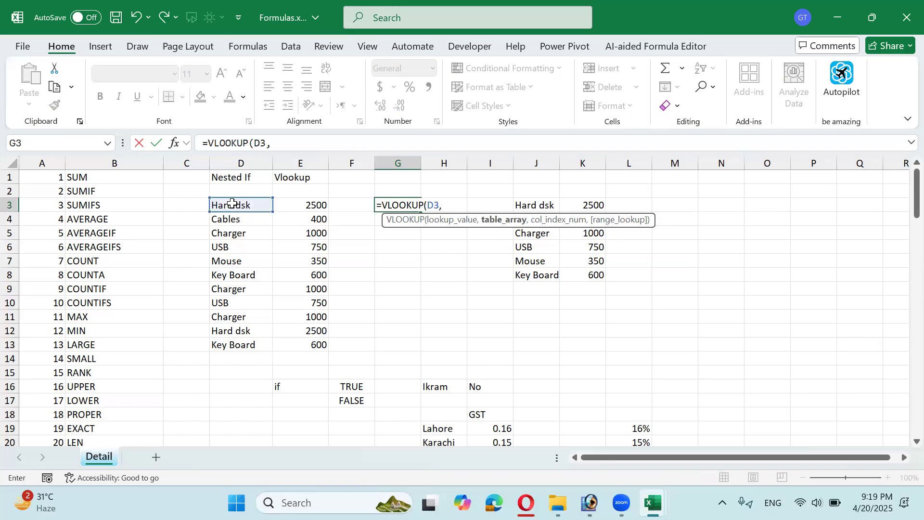
Complete the VLOOKUP in G3 with J3:K8 as the table array, column index 2 and an empty range lookup argument
{"action": "key", "text": "Right"}
{"action": "key", "text": "Right"}
{"action": "key", "text": "Right"}
{"action": "key", "text": "ctrl+shift+Down"}
{"action": "key", "text": "ctrl+shift+Right"}
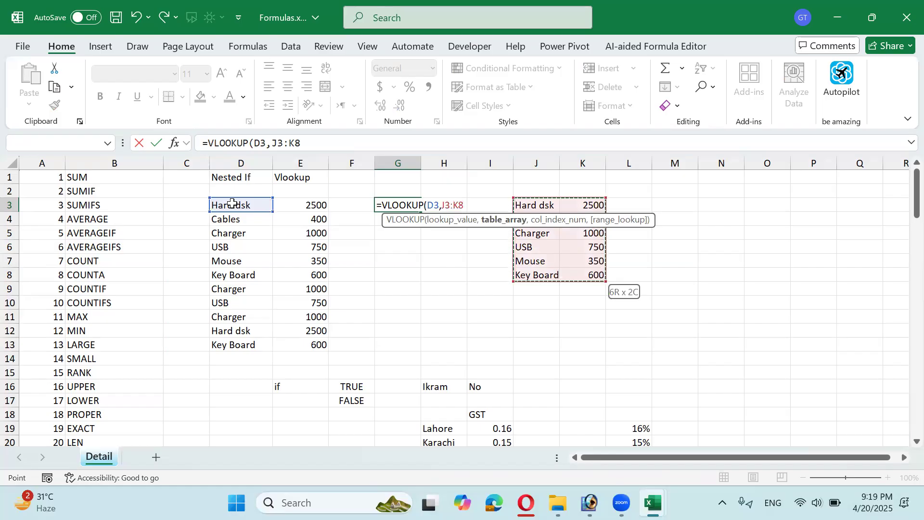
{"action": "type", "text": ","}
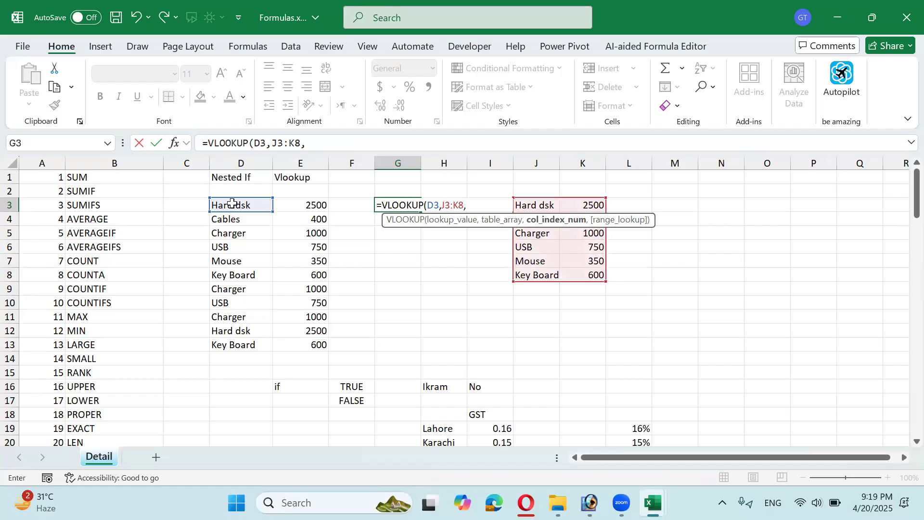
{"action": "key", "text": "F2"}
{"action": "type", "text": "2,"}
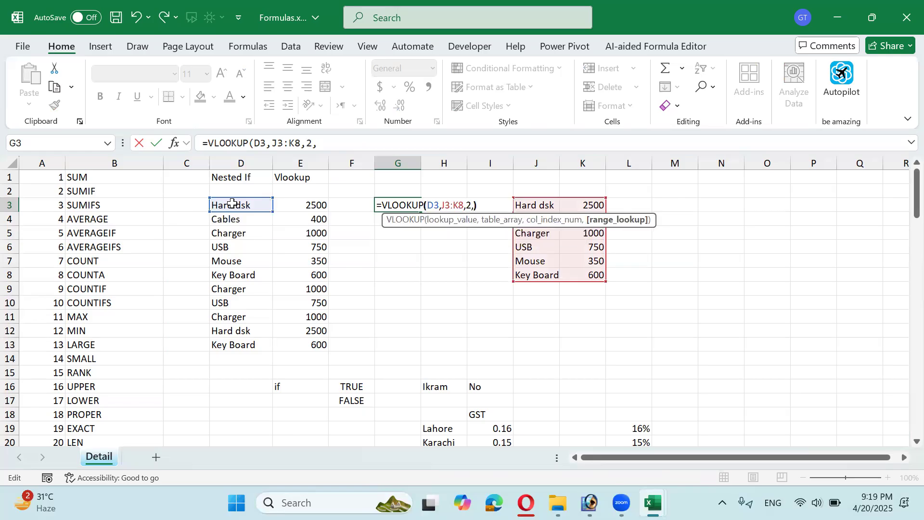
{"action": "type", "text": ")"}
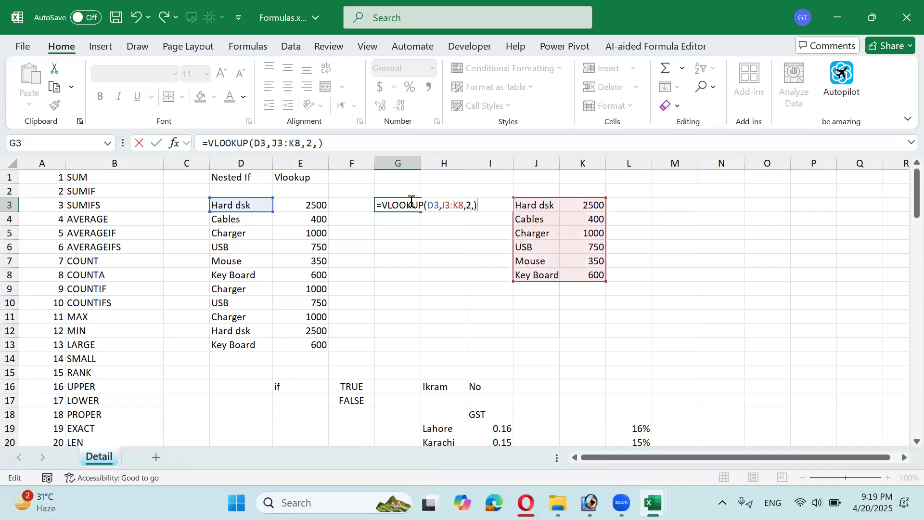
Make the table range in the G3 formula absolute as $J$3:$K$8 and commit the formula
{"action": "left_click_drag", "start_coordinate": [465, 207], "coordinate": [443, 208]}
{"action": "key", "text": "shift+Left"}
{"action": "key", "text": "F4"}
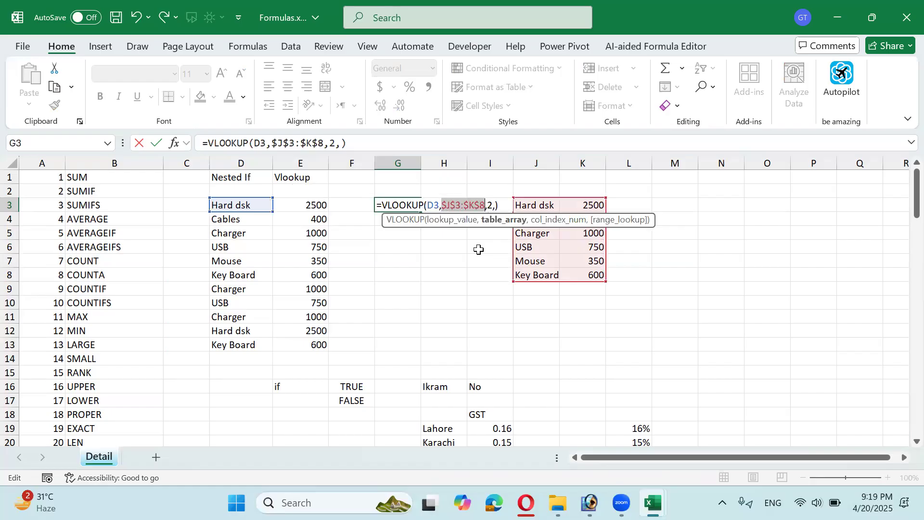
{"action": "key", "text": "Return"}
Fill the VLOOKUP formula from G3 down through G13
{"action": "key", "text": "Up"}
{"action": "key", "text": "shift+Down"}
{"action": "key", "text": "shift+Down"}
{"action": "key", "text": "shift+Down"}
{"action": "key", "text": "shift+Down"}
{"action": "key", "text": "shift+Down"}
{"action": "key", "text": "shift+Down"}
{"action": "key", "text": "shift+Down"}
{"action": "key", "text": "shift+Down"}
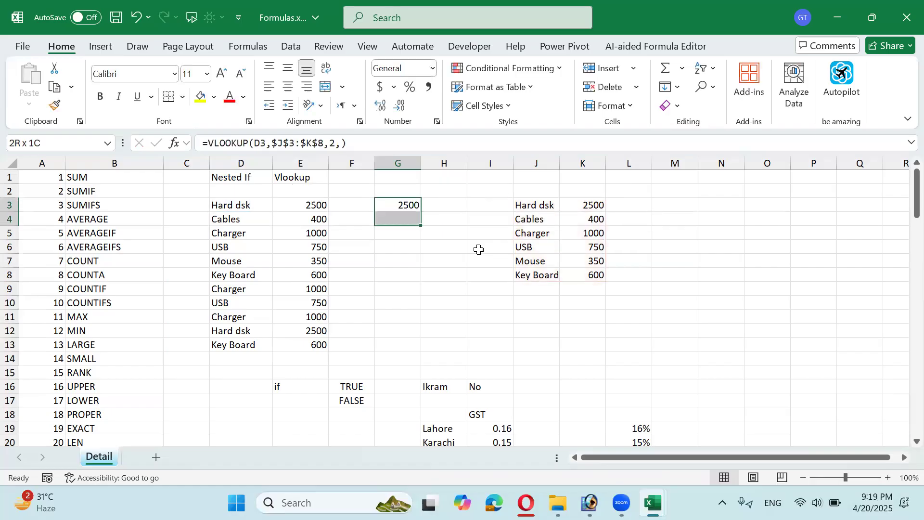
{"action": "key", "text": "shift+Down"}
{"action": "key", "text": "shift+Down"}
{"action": "key", "text": "ctrl+d"}
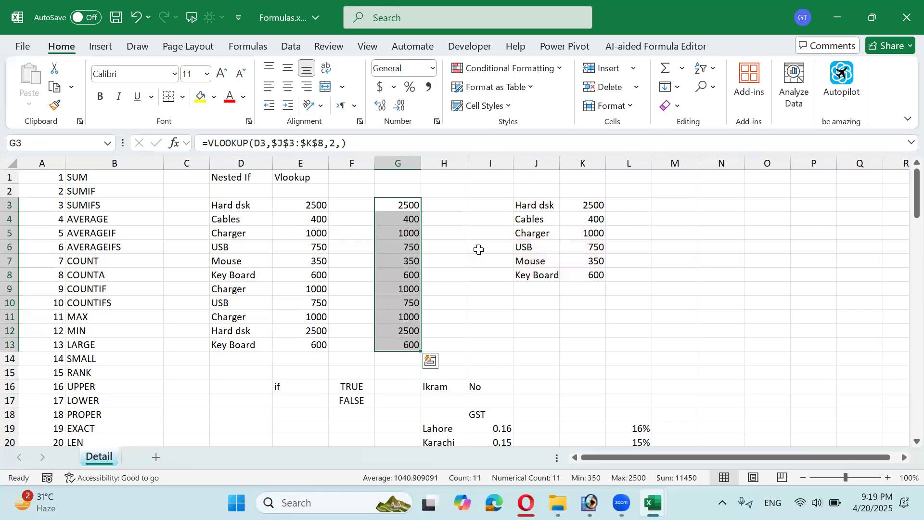
Inspect the VLOOKUP formulas in G3:G8 one by one to check their lookup cells and fixed table range
{"action": "key", "text": "F2"}
{"action": "key", "text": "Return"}
{"action": "key", "text": "F2"}
{"action": "key", "text": "Return"}
{"action": "key", "text": "F2"}
{"action": "key", "text": "Return"}
{"action": "key", "text": "F2"}
{"action": "key", "text": "Return"}
{"action": "key", "text": "F2"}
{"action": "key", "text": "Return"}
{"action": "key", "text": "F2"}
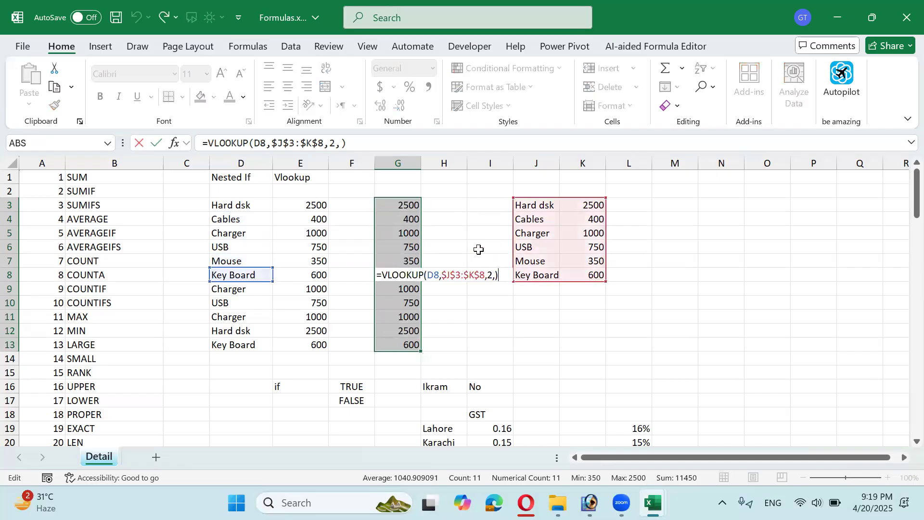
{"action": "key", "text": "Return"}
Clear the source table in J3:K8 to test its effect on the column G lookups, and undo the deletion
{"action": "key", "text": "Up"}
{"action": "key", "text": "Up"}
{"action": "key", "text": "Up"}
{"action": "key", "text": "Up"}
{"action": "key", "text": "Up"}
{"action": "key", "text": "Up"}
{"action": "key", "text": "Right"}
{"action": "key", "text": "Right"}
{"action": "key", "text": "Right"}
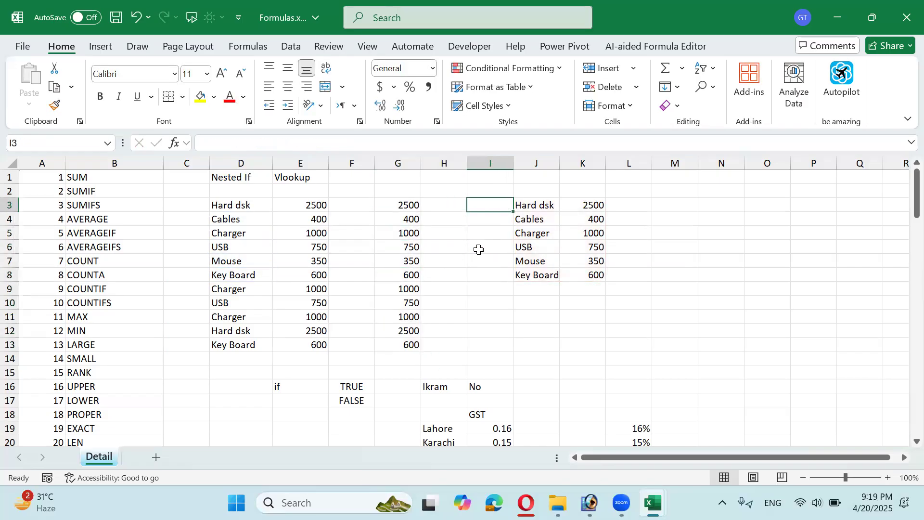
{"action": "key", "text": "shift+Down"}
{"action": "key", "text": "shift+Down"}
{"action": "key", "text": "shift+Down"}
{"action": "key", "text": "shift+Down"}
{"action": "key", "text": "shift+Down"}
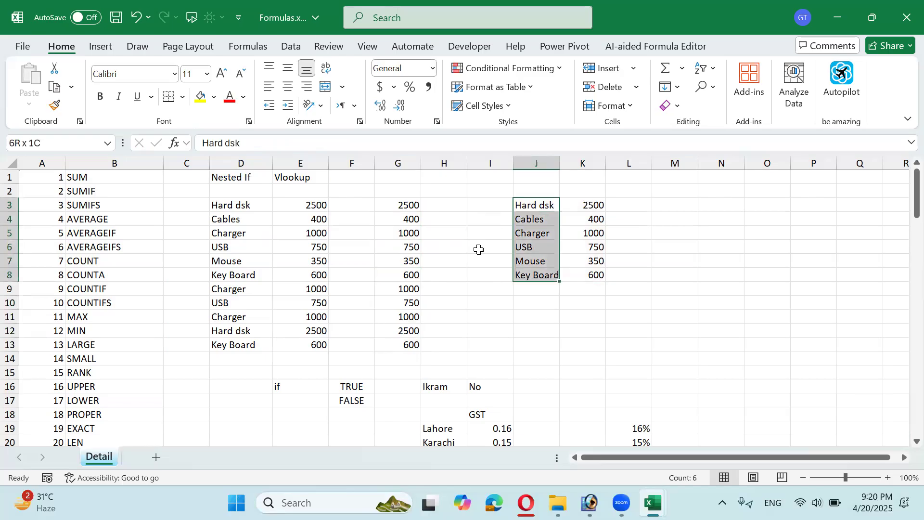
{"action": "key", "text": "shift+Right"}
{"action": "key", "text": "Delete"}
{"action": "key", "text": "Left"}
{"action": "key", "text": "Left"}
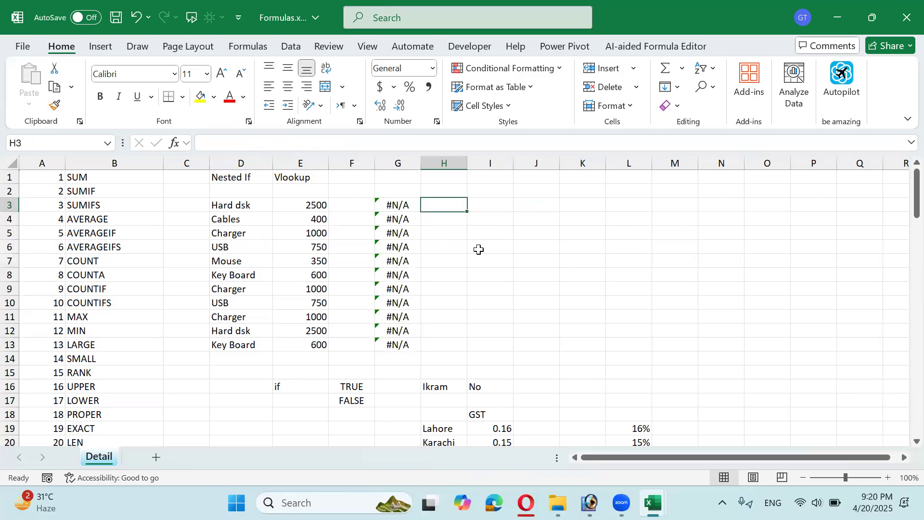
{"action": "key", "text": "Left"}
{"action": "key", "text": "ctrl+z"}
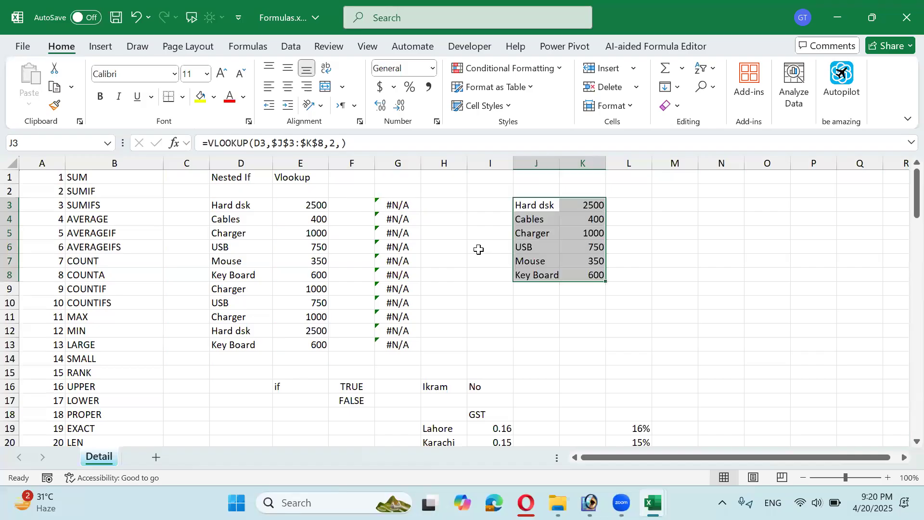
Open the nested IF formula in E3 to examine how its item values are written, and leave it as is
{"action": "key", "text": "Left"}
{"action": "key", "text": "Left"}
{"action": "key", "text": "Left"}
{"action": "key", "text": "Left"}
{"action": "key", "text": "Left"}
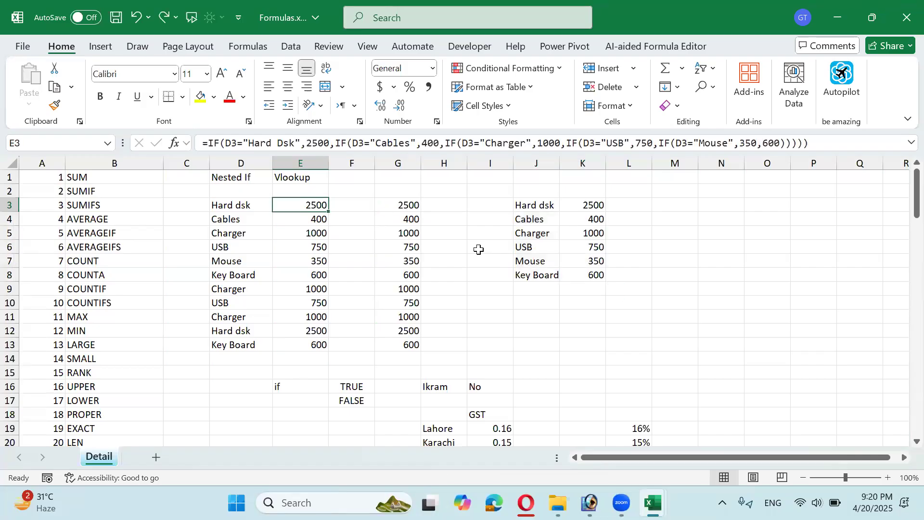
{"action": "key", "text": "F2"}
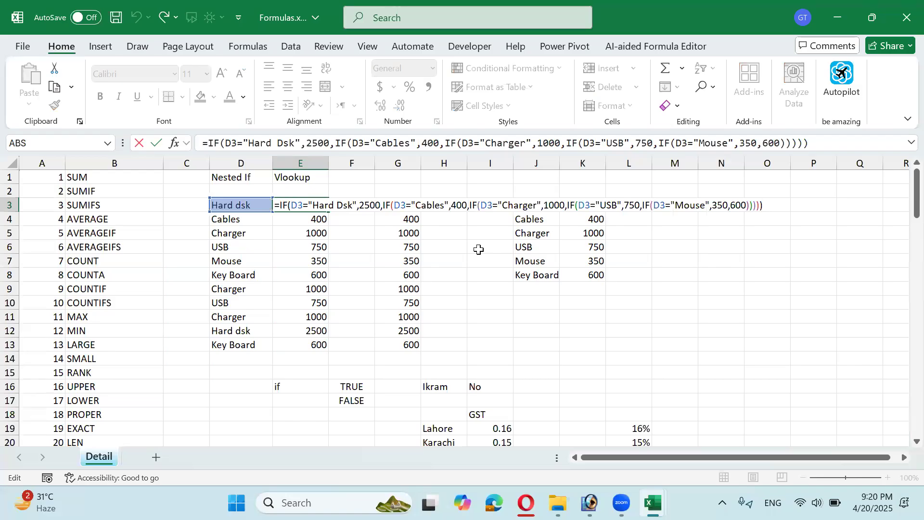
{"action": "key", "text": "Return"}
Review the nested IF formulas in E3:E13 by highlighting the range and stepping through its cells
{"action": "key", "text": "Up"}
{"action": "key", "text": "ctrl+shift+Down"}
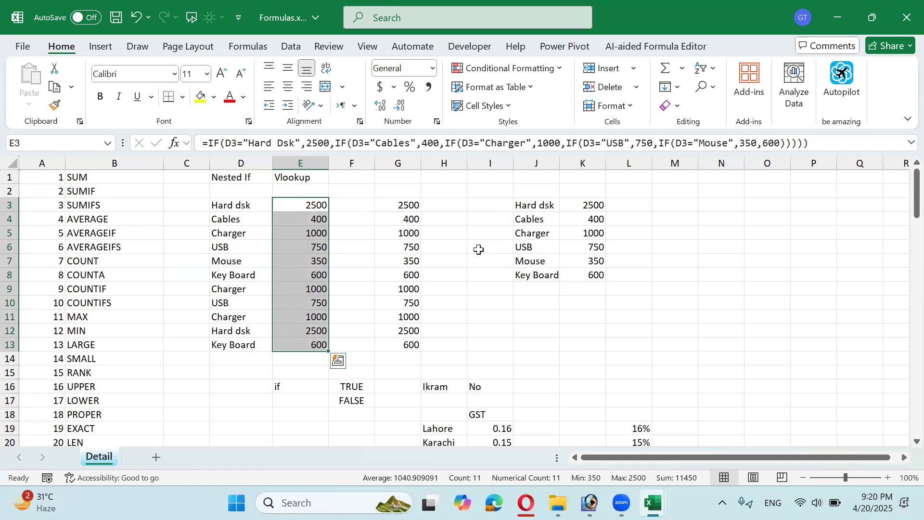
{"action": "key", "text": "Down"}
{"action": "key", "text": "Down"}
{"action": "key", "text": "Down"}
{"action": "key", "text": "Down"}
{"action": "key", "text": "Down"}
{"action": "key", "text": "Down"}
{"action": "key", "text": "Down"}
{"action": "key", "text": "Down"}
{"action": "key", "text": "Down"}
{"action": "key", "text": "Down"}
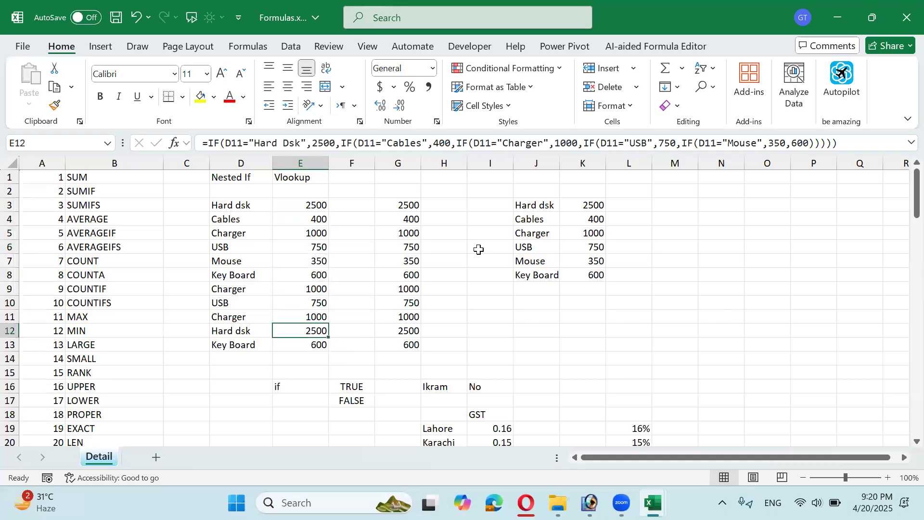
{"action": "key", "text": "Down"}
{"action": "key", "text": "Down"}
{"action": "key", "text": "Down"}
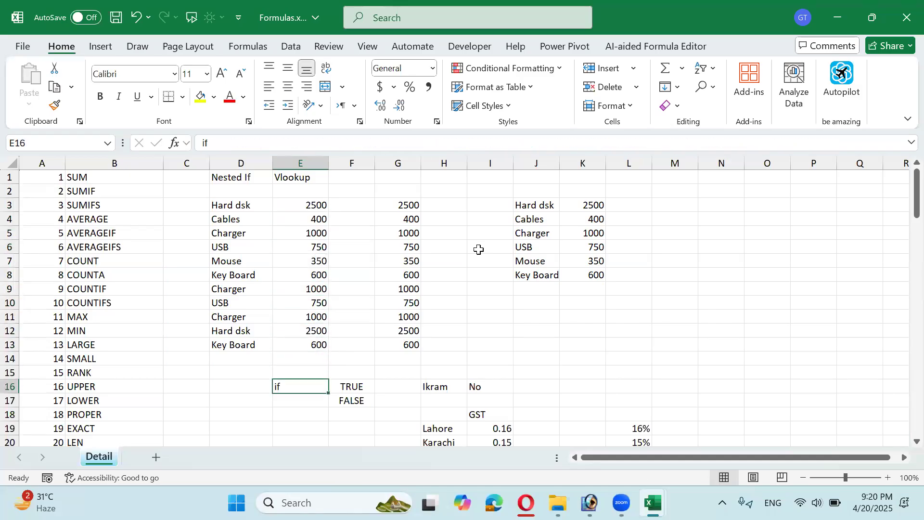
{"action": "key", "text": "Up"}
{"action": "key", "text": "Up"}
{"action": "key", "text": "Up"}
{"action": "key", "text": "Up"}
{"action": "key", "text": "Up"}
{"action": "key", "text": "Up"}
{"action": "key", "text": "Up"}
{"action": "key", "text": "Up"}
{"action": "key", "text": "Up"}
{"action": "key", "text": "Up"}
{"action": "key", "text": "Up"}
{"action": "key", "text": "Up"}
{"action": "key", "text": "Up"}
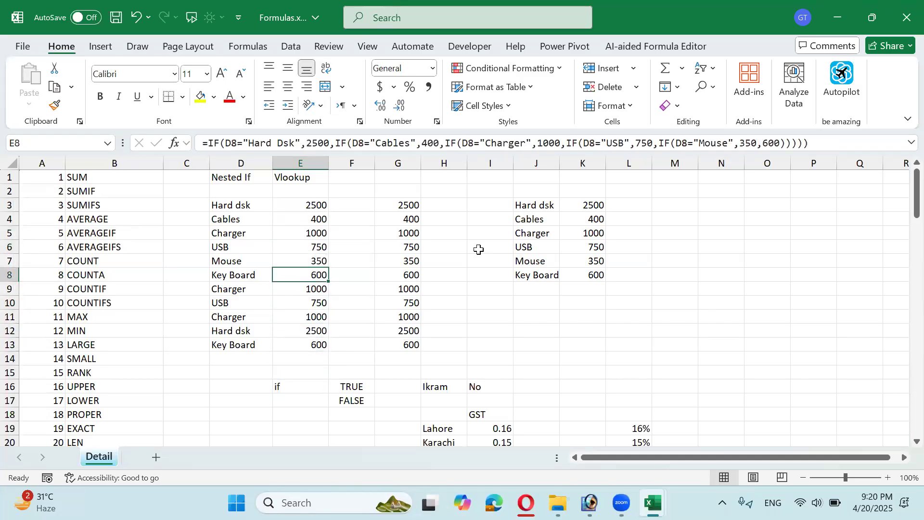
Examine the item names in D3:D13 by highlighting the list and stepping down through it
{"action": "key", "text": "Left"}
{"action": "key", "text": "ctrl+shift+Down"}
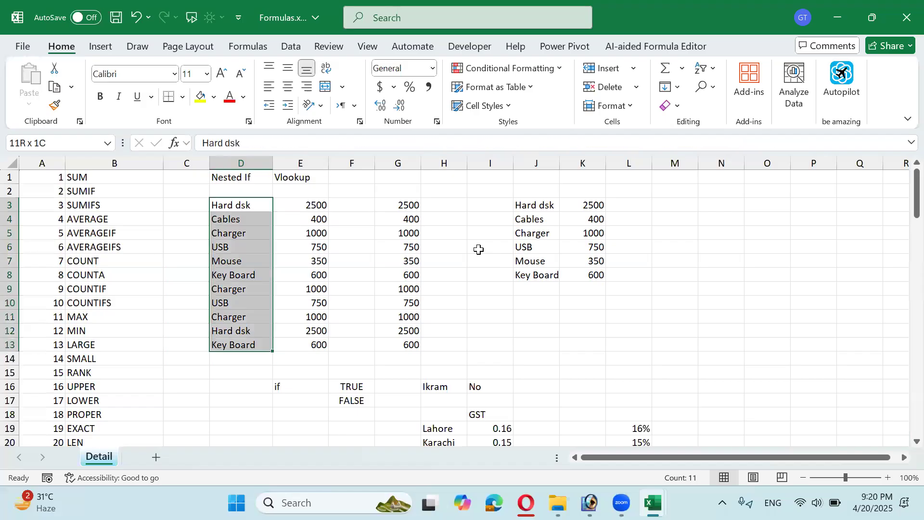
{"action": "key", "text": "Down"}
{"action": "key", "text": "Down"}
{"action": "key", "text": "Down"}
{"action": "key", "text": "Down"}
{"action": "key", "text": "Down"}
{"action": "key", "text": "Down"}
{"action": "key", "text": "Down"}
{"action": "key", "text": "Down"}
{"action": "key", "text": "Down"}
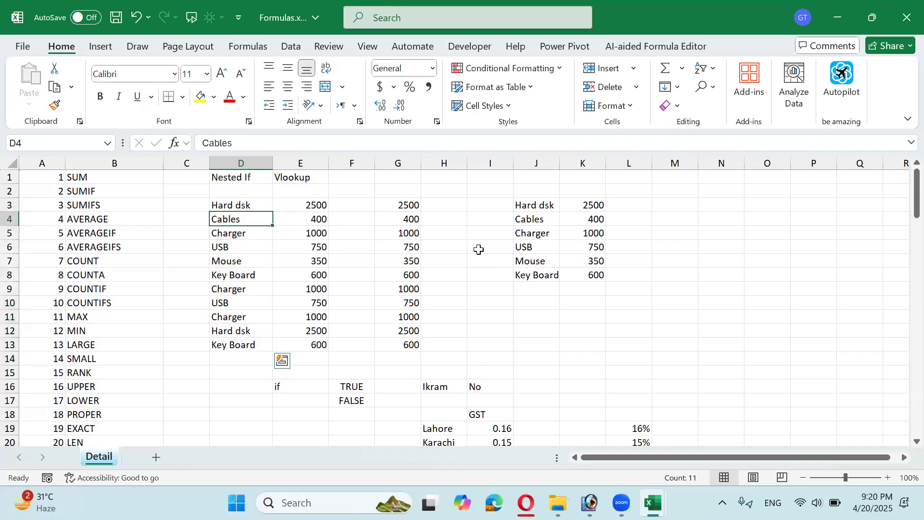
{"action": "key", "text": "Down"}
{"action": "key", "text": "Down"}
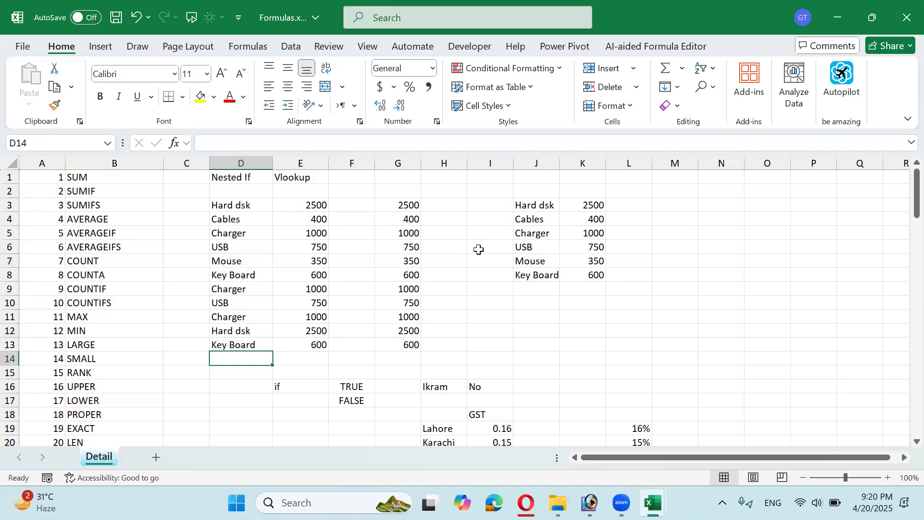
Compare the nested IF and VLOOKUP results for Hard dsk by highlighting D3:G3
{"action": "key", "text": "Right"}
{"action": "key", "text": "Right"}
{"action": "key", "text": "Up"}
{"action": "key", "text": "Up"}
{"action": "key", "text": "Up"}
{"action": "key", "text": "Up"}
{"action": "key", "text": "Up"}
{"action": "key", "text": "Up"}
{"action": "key", "text": "Up"}
{"action": "key", "text": "Up"}
{"action": "key", "text": "Up"}
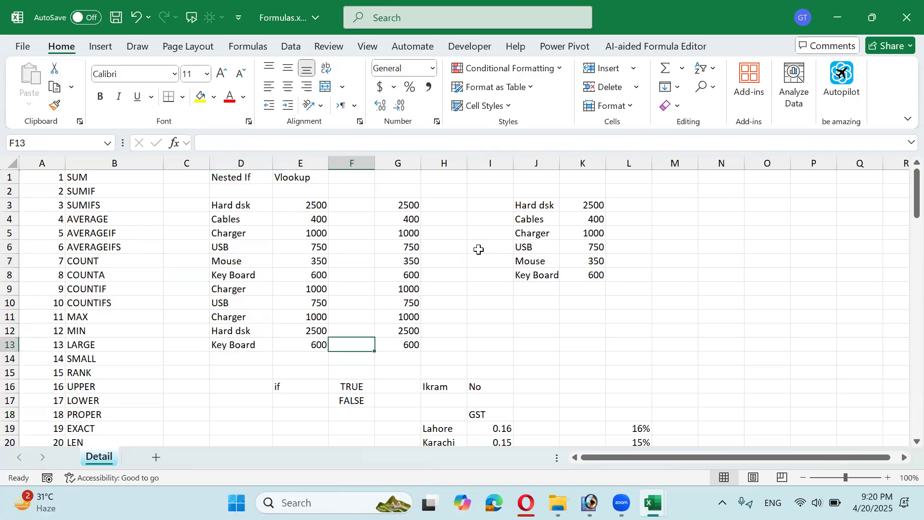
{"action": "key", "text": "Up"}
{"action": "key", "text": "Left"}
{"action": "key", "text": "Left"}
{"action": "key", "text": "Up"}
{"action": "key", "text": "Right"}
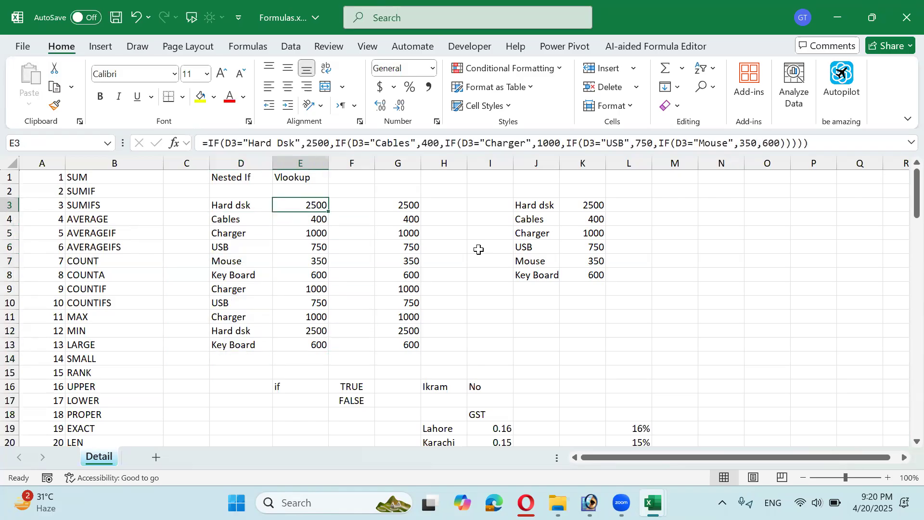
{"action": "key", "text": "Left"}
{"action": "key", "text": "shift+Right"}
{"action": "key", "text": "shift+Right"}
{"action": "key", "text": "shift+Right"}
{"action": "key", "text": "shift+Right"}
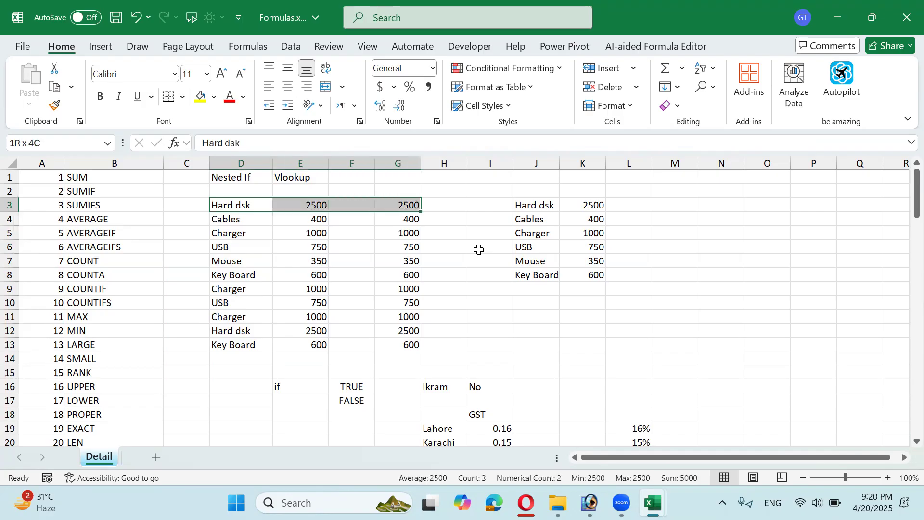
Fill cell G1 with yellow
{"action": "key", "text": "Up"}
{"action": "key", "text": "Right"}
{"action": "key", "text": "Right"}
{"action": "key", "text": "Right"}
{"action": "key", "text": "Up"}
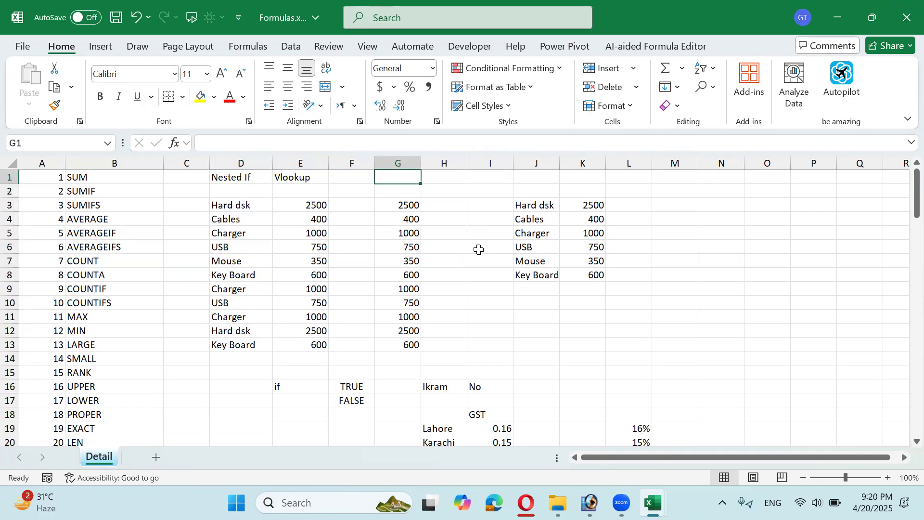
{"action": "key", "text": "Right"}
{"action": "key", "text": "Right"}
{"action": "key", "text": "Left"}
{"action": "key", "text": "Left"}
{"action": "key", "text": "Left"}
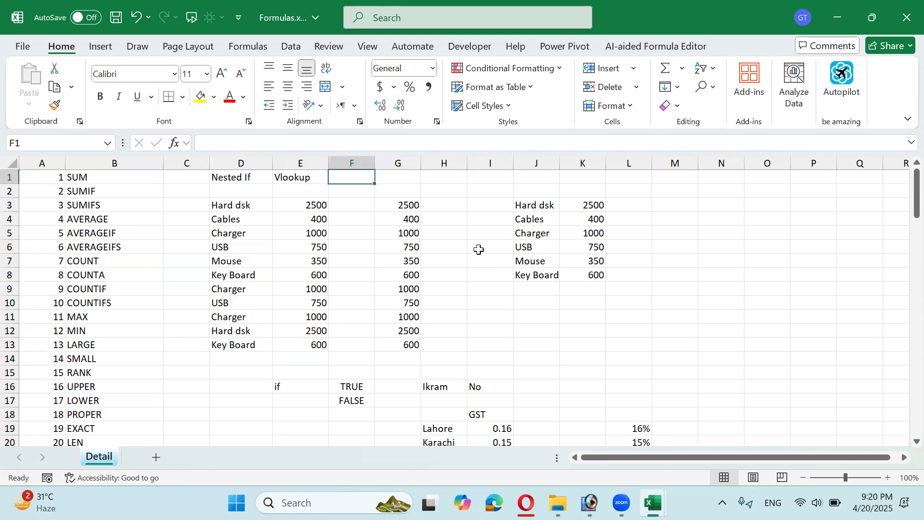
{"action": "key", "text": "Right"}
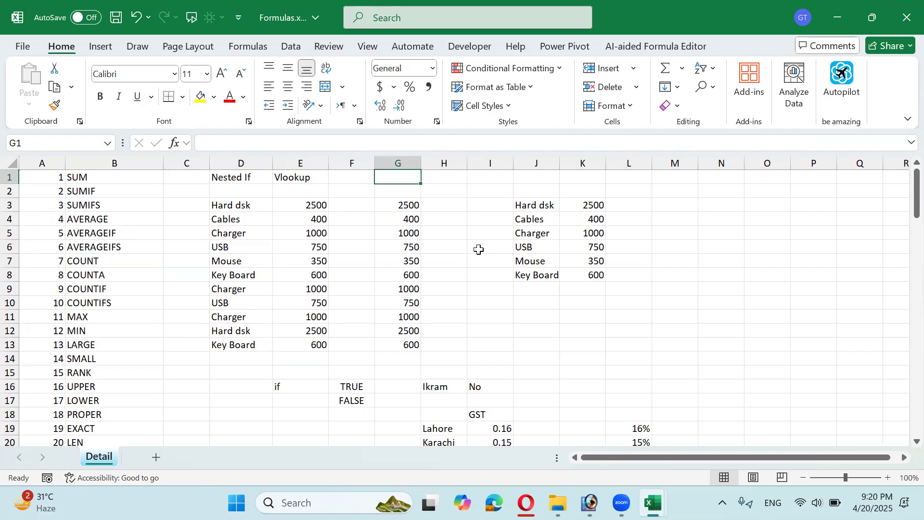
{"action": "left_click", "coordinate": [200, 97]}
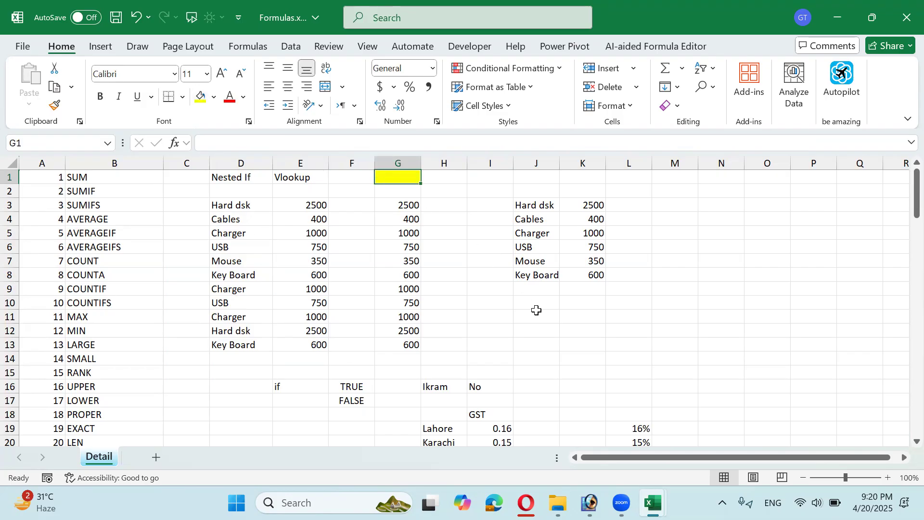
Enter USB in F1 as the item name beside the yellow cell
{"action": "key", "text": "Left"}
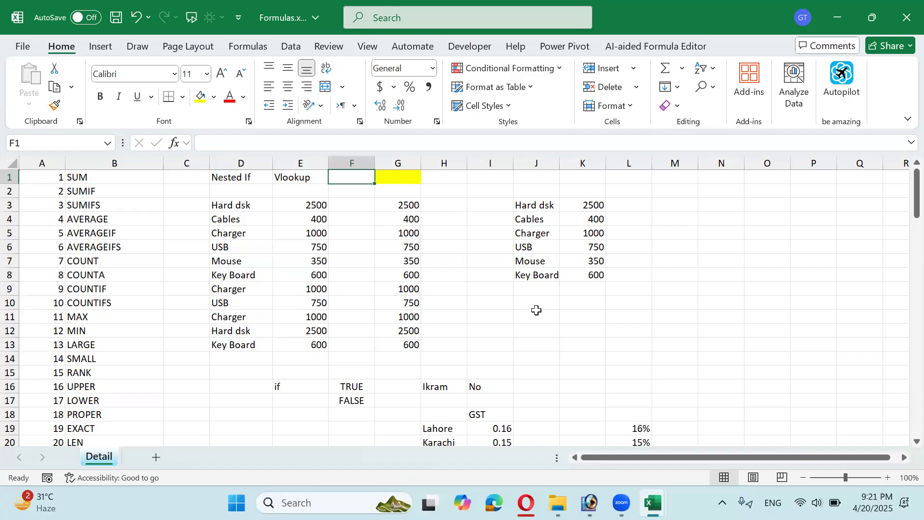
{"action": "type", "text": "USB"}
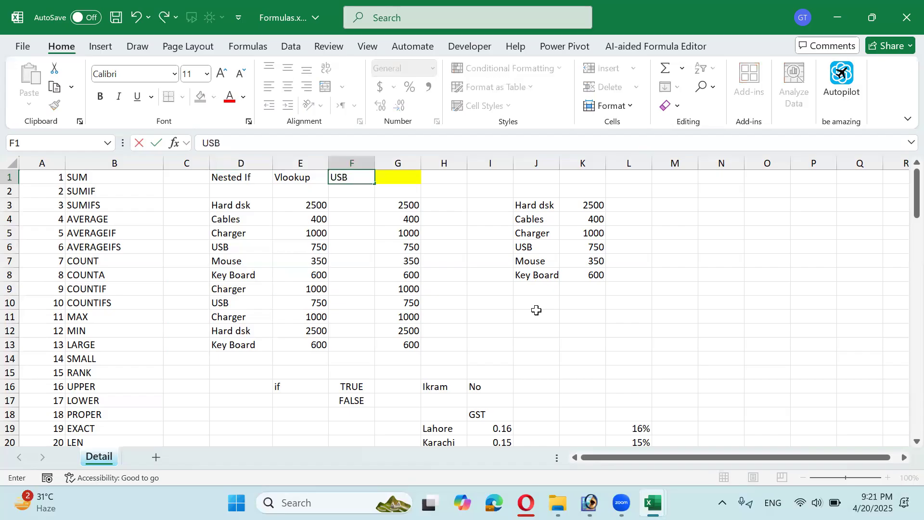
{"action": "key", "text": "Tab"}
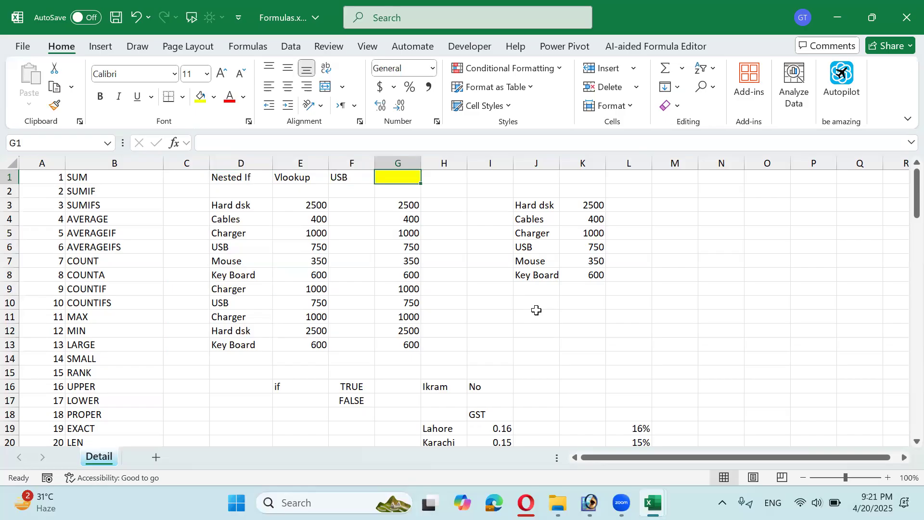
Examine the item list in D3:D13 in relation to the name in F1, and return to G1
{"action": "key", "text": "Left"}
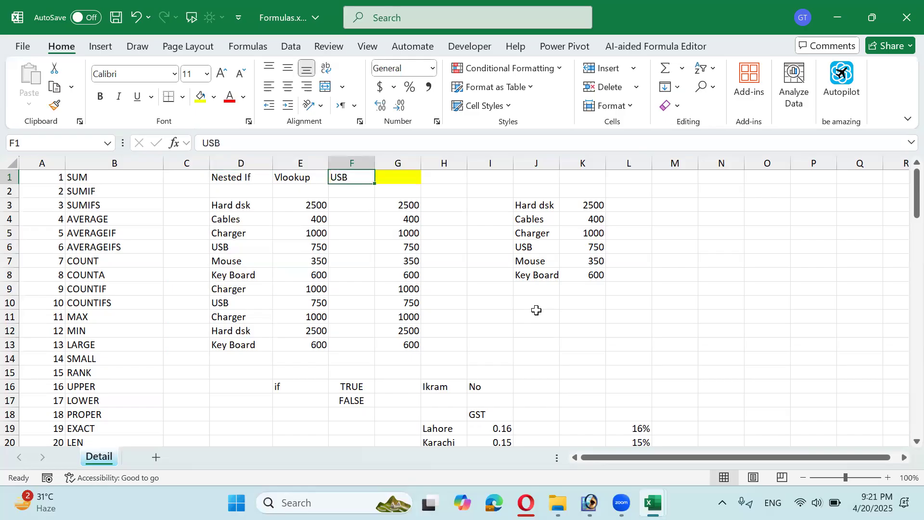
{"action": "key", "text": "Left"}
{"action": "key", "text": "Left"}
{"action": "key", "text": "Down"}
{"action": "key", "text": "Down"}
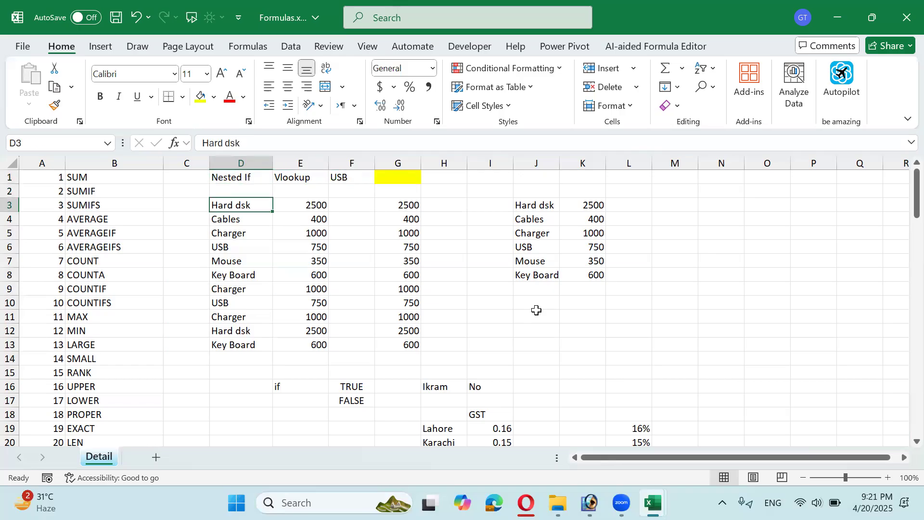
{"action": "key", "text": "ctrl+shift+Down"}
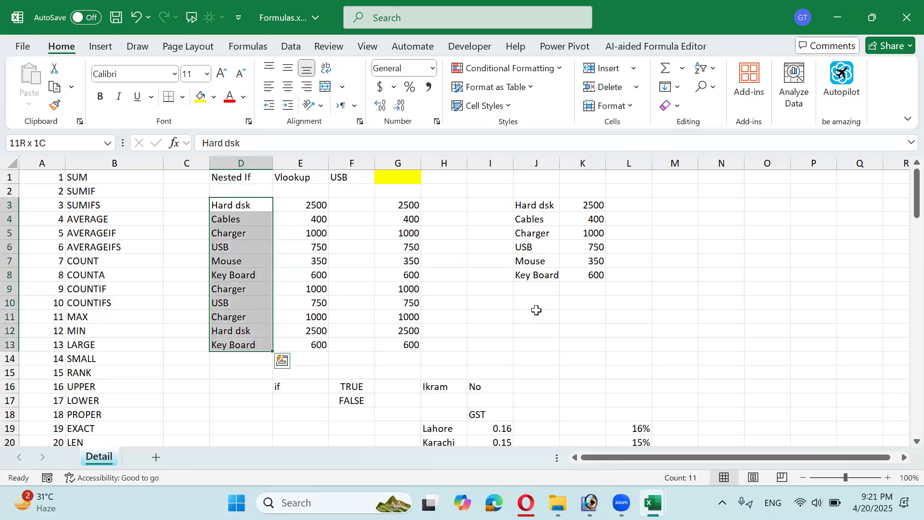
{"action": "key", "text": "Right"}
{"action": "key", "text": "Right"}
{"action": "key", "text": "Right"}
{"action": "key", "text": "Up"}
{"action": "key", "text": "Up"}
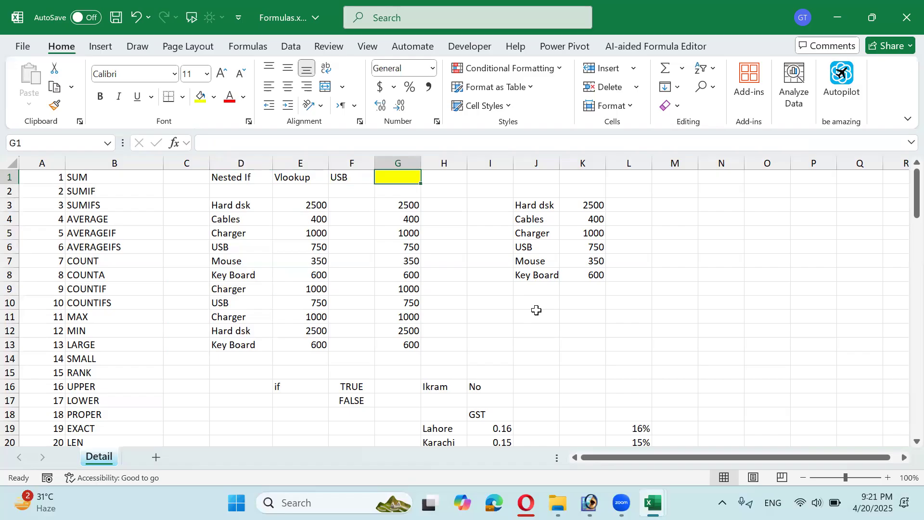
Start a SUMIF formula in the yellow cell G1 with the item names D3:D13 as its range
{"action": "type", "text": "=u"}
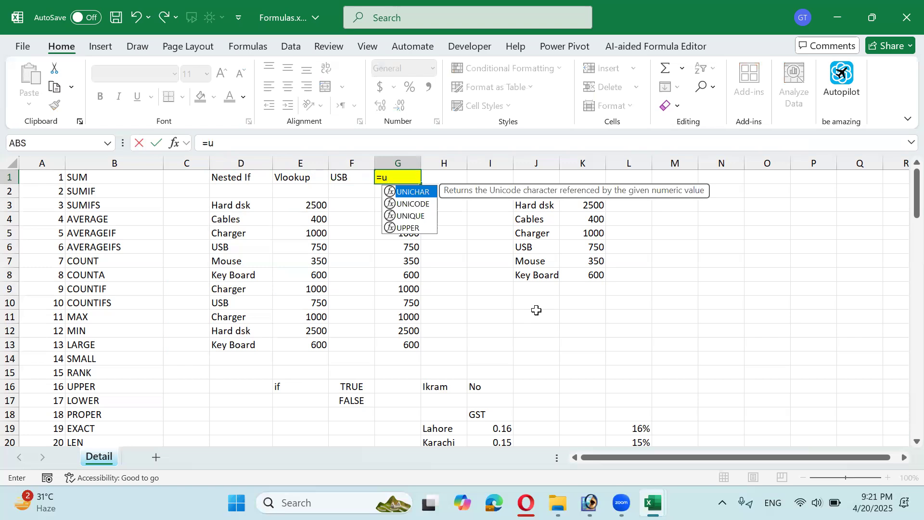
{"action": "key", "text": "BackSpace"}
{"action": "type", "text": "sum"}
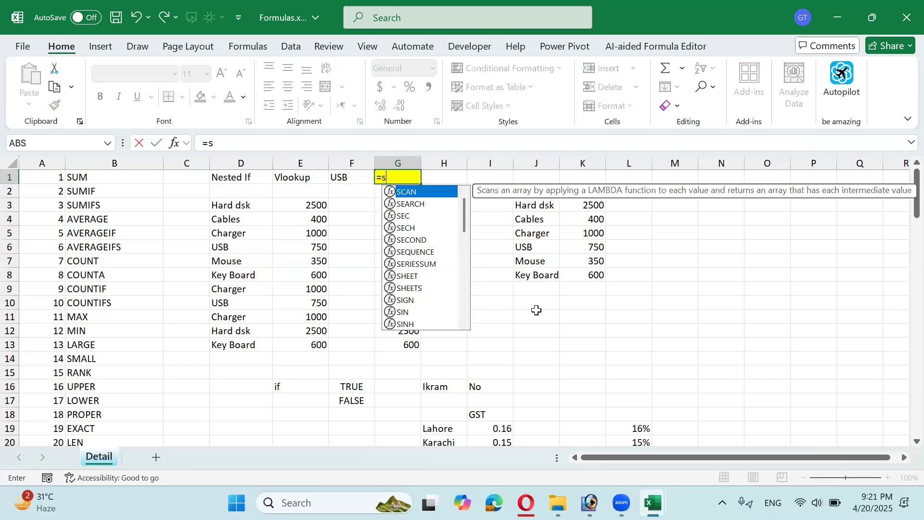
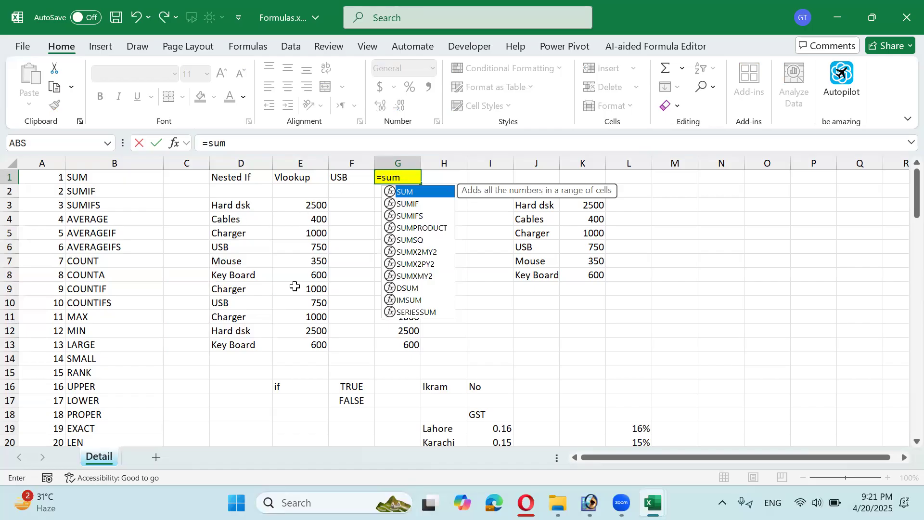
{"action": "type", "text": "if("}
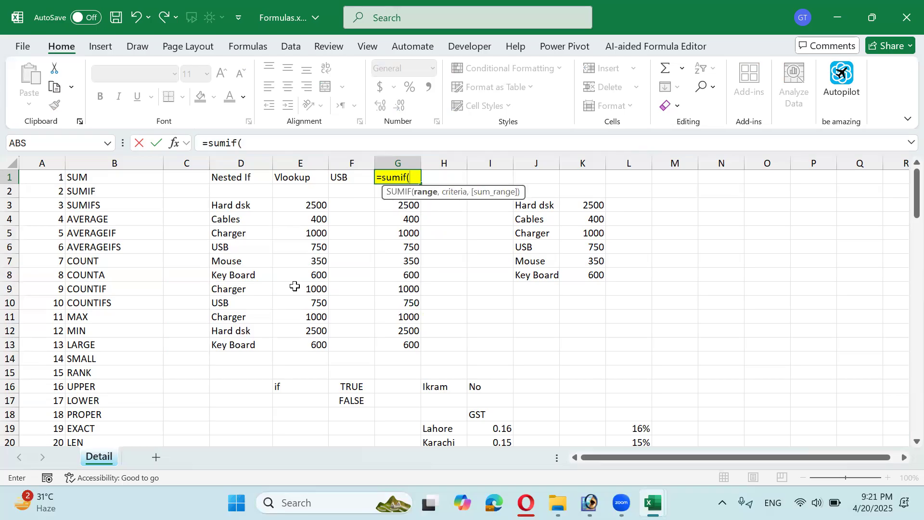
{"action": "key", "text": "Left"}
{"action": "key", "text": "Left"}
{"action": "key", "text": "Down"}
{"action": "key", "text": "Down"}
{"action": "key", "text": "Left"}
{"action": "key", "text": "shift+Down"}
{"action": "key", "text": "shift+Down"}
{"action": "key", "text": "shift+Down"}
{"action": "key", "text": "shift+Down"}
{"action": "key", "text": "shift+Down"}
{"action": "key", "text": "shift+Down"}
{"action": "key", "text": "shift+Down"}
{"action": "key", "text": "shift+Down"}
{"action": "key", "text": "shift+Down"}
{"action": "key", "text": "shift+Down"}
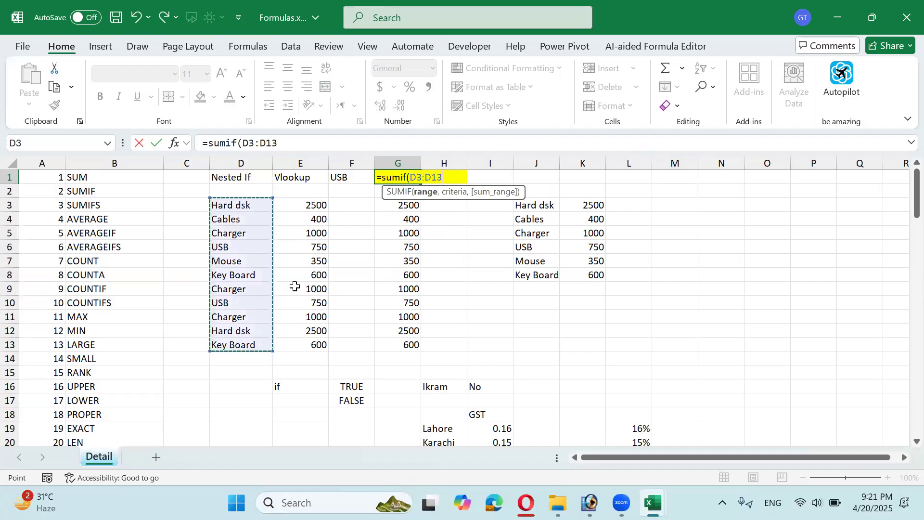
Complete the SUMIF formula in G1 with F1 as the criteria and E3:E13 as the sum range
{"action": "type", "text": ","}
{"action": "key", "text": "Left"}
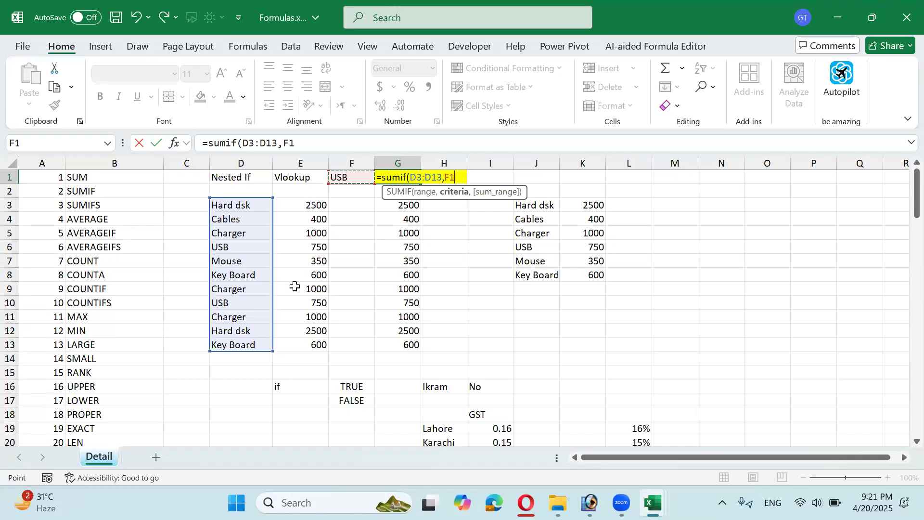
{"action": "type", "text": ","}
{"action": "key", "text": "Left"}
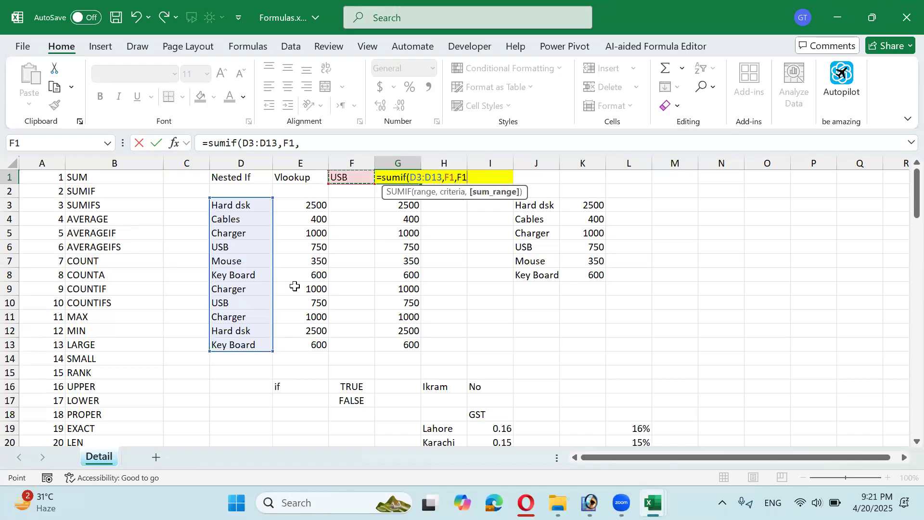
{"action": "key", "text": "Down"}
{"action": "key", "text": "Down"}
{"action": "key", "text": "Left"}
{"action": "key", "text": "ctrl+shift+Down"}
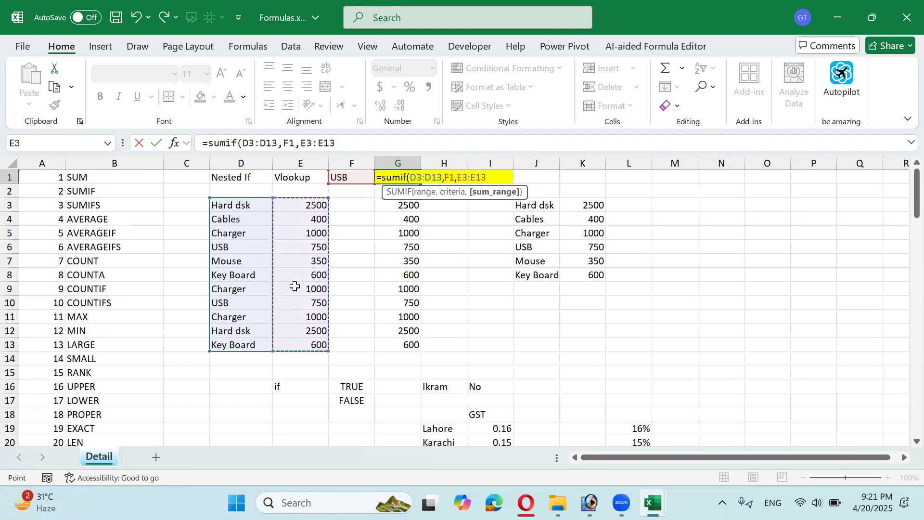
{"action": "type", "text": ")"}
{"action": "key", "text": "Return"}
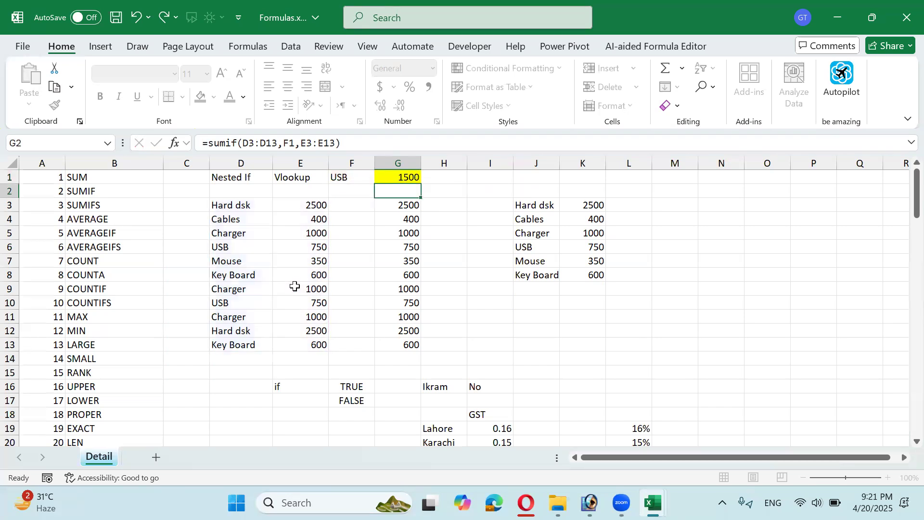
Replace the item name in F1 with Mouse as the SUMIF criteria
{"action": "key", "text": "Up"}
{"action": "key", "text": "Left"}
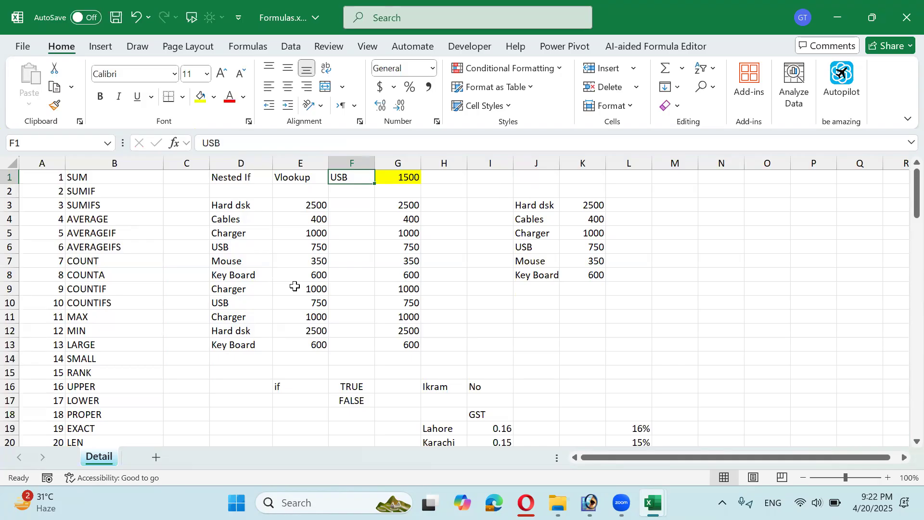
{"action": "type", "text": "Mouse"}
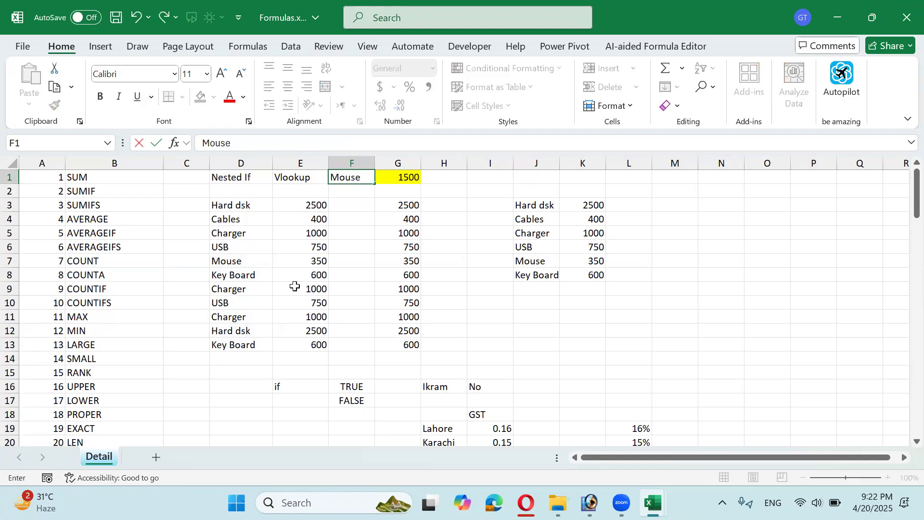
{"action": "key", "text": "Tab"}
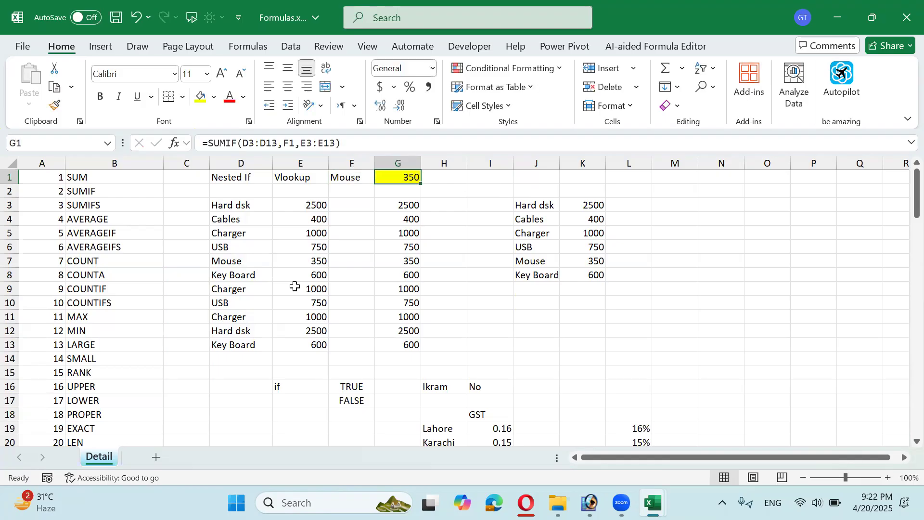
Change the item in D12 to Mouse so the list holds a second Mouse entry
{"action": "key", "text": "Left"}
{"action": "key", "text": "Down"}
{"action": "key", "text": "Down"}
{"action": "key", "text": "Down"}
{"action": "key", "text": "Down"}
{"action": "key", "text": "Down"}
{"action": "key", "text": "Down"}
{"action": "key", "text": "Down"}
{"action": "key", "text": "Down"}
{"action": "key", "text": "Down"}
{"action": "key", "text": "Down"}
{"action": "key", "text": "Down"}
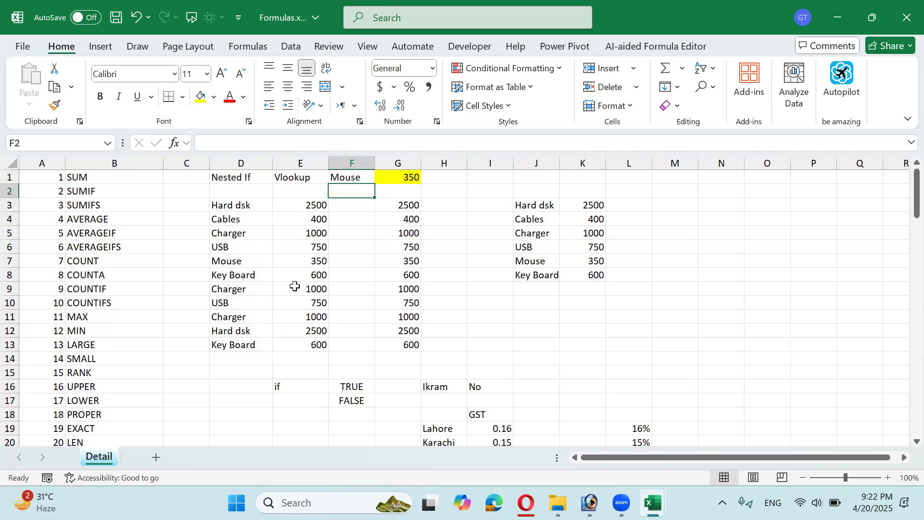
{"action": "key", "text": "Left"}
{"action": "key", "text": "Left"}
{"action": "type", "text": "M"}
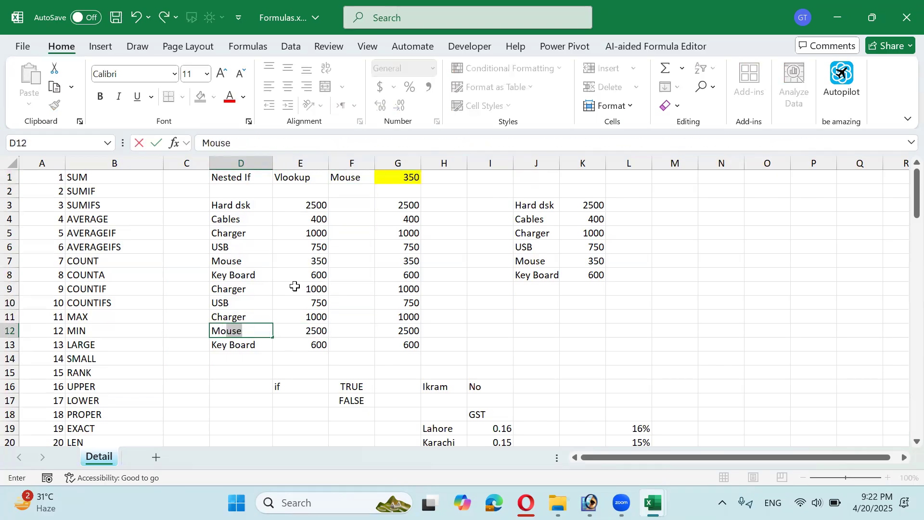
{"action": "key", "text": "Tab"}
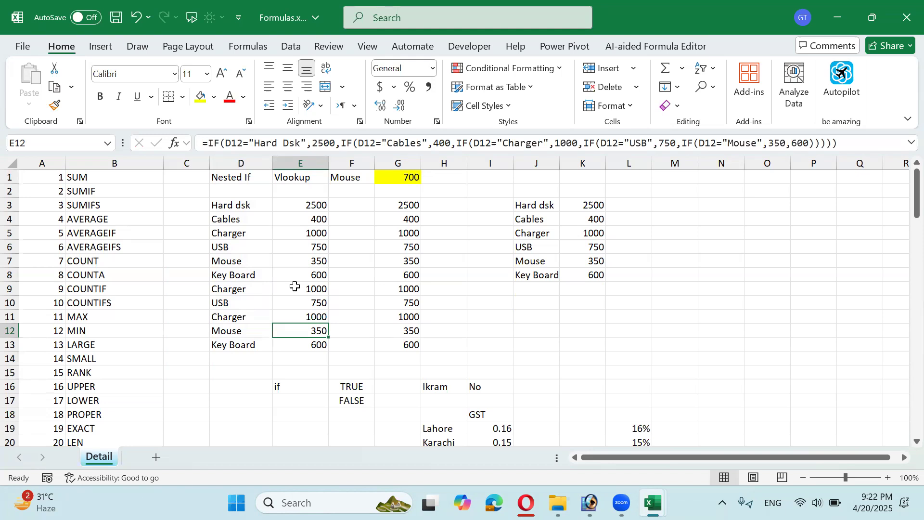
Return to row 1 and check the SUMIF result in G1 against the item name in F1
{"action": "key", "text": "Up"}
{"action": "key", "text": "Up"}
{"action": "key", "text": "Up"}
{"action": "key", "text": "Up"}
{"action": "key", "text": "Up"}
{"action": "key", "text": "Up"}
{"action": "key", "text": "Up"}
{"action": "key", "text": "Up"}
{"action": "key", "text": "Up"}
{"action": "key", "text": "Up"}
{"action": "key", "text": "Up"}
{"action": "key", "text": "Right"}
{"action": "key", "text": "Right"}
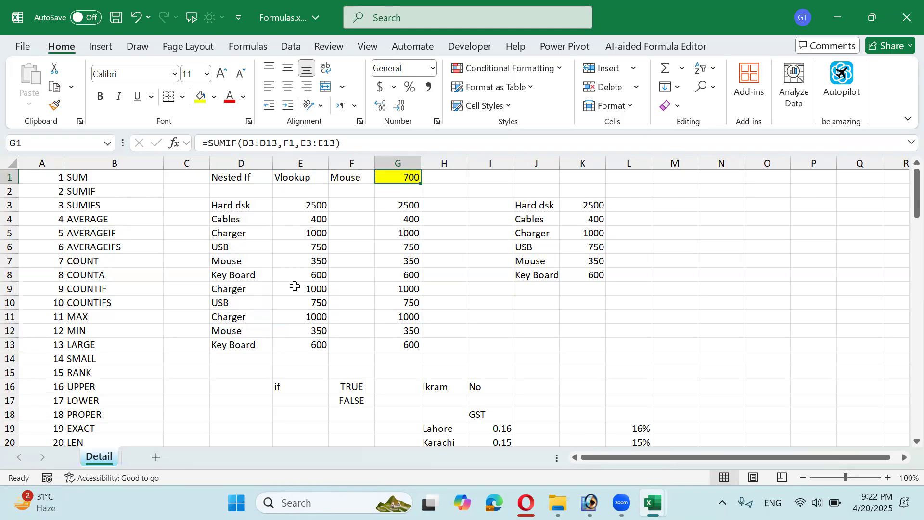
{"action": "key", "text": "Left"}
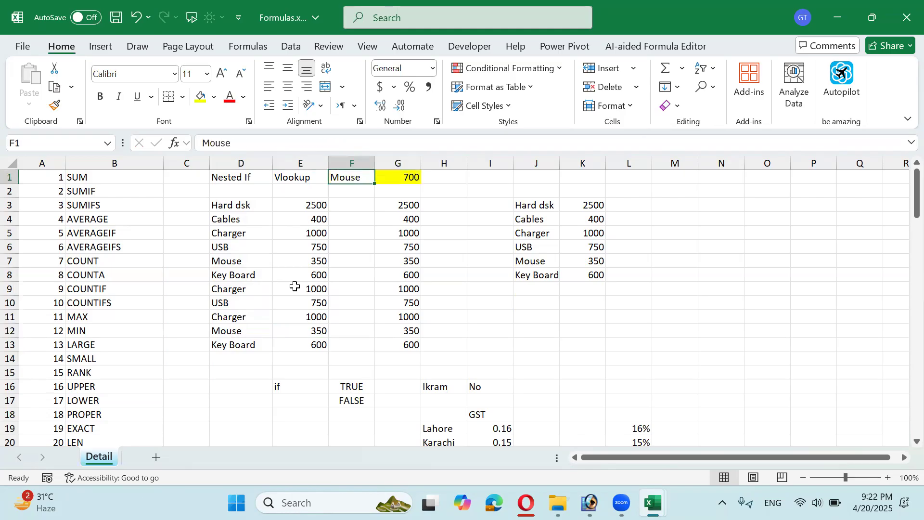
Set up data validation on F1 that allows a List
{"action": "key", "text": "Down"}
{"action": "key", "text": "Up"}
{"action": "key", "text": "Down"}
{"action": "key", "text": "Up"}
{"action": "key", "text": "alt+a"}
{"action": "key", "text": "v"}
{"action": "key", "text": "v"}
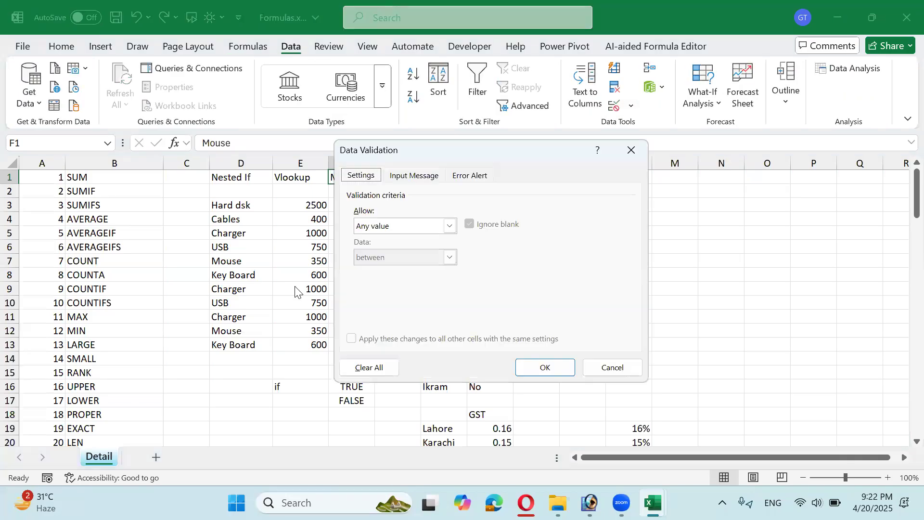
{"action": "key", "text": "Tab"}
{"action": "key", "text": "Down"}
{"action": "key", "text": "Down"}
{"action": "key", "text": "Down"}
{"action": "key", "text": "Down"}
{"action": "key", "text": "Tab"}
Use =$D$3:$D$8 as the source of F1's validation list and apply it
{"action": "key", "text": "Left"}
{"action": "key", "text": "Left"}
{"action": "key", "text": "Down"}
{"action": "key", "text": "Down"}
{"action": "key", "text": "shift+Down"}
{"action": "key", "text": "shift+Down"}
{"action": "key", "text": "shift+Down"}
{"action": "key", "text": "shift+Down"}
{"action": "key", "text": "shift+Down"}
{"action": "key", "text": "Tab"}
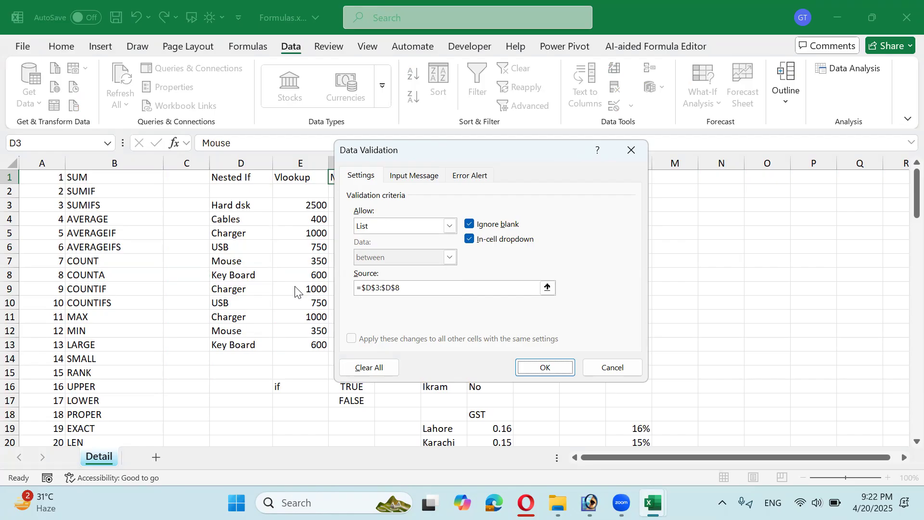
{"action": "key", "text": "Return"}
Try several items from F1's dropdown list, including Key Board and Hard dsk, and leave Charger selected
{"action": "key", "text": "alt+Down"}
{"action": "key", "text": "Down"}
{"action": "key", "text": "Return"}
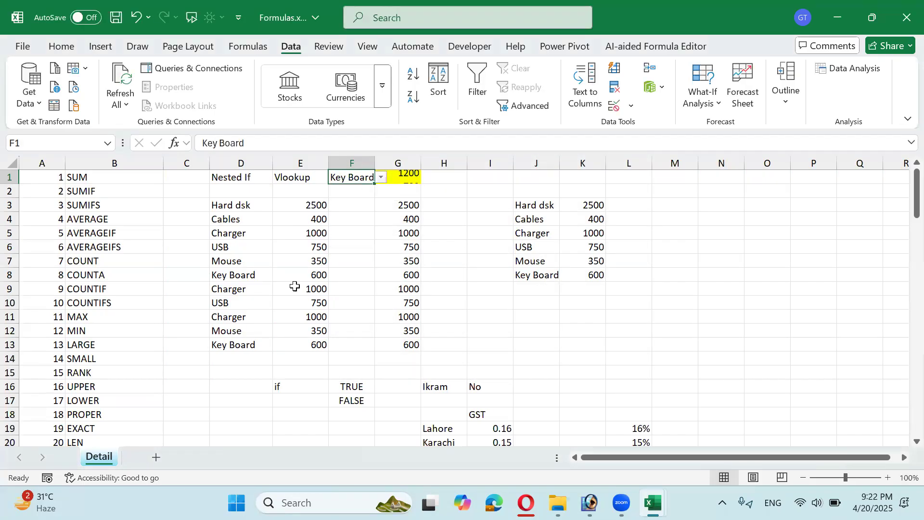
{"action": "key", "text": "alt+Down"}
{"action": "key", "text": "Up"}
{"action": "key", "text": "Up"}
{"action": "key", "text": "Up"}
{"action": "key", "text": "Return"}
{"action": "key", "text": "alt+Down"}
{"action": "key", "text": "Up"}
{"action": "key", "text": "Return"}
{"action": "key", "text": "alt+Down"}
{"action": "key", "text": "Up"}
{"action": "key", "text": "Return"}
{"action": "key", "text": "alt+Down"}
{"action": "key", "text": "Down"}
{"action": "key", "text": "Down"}
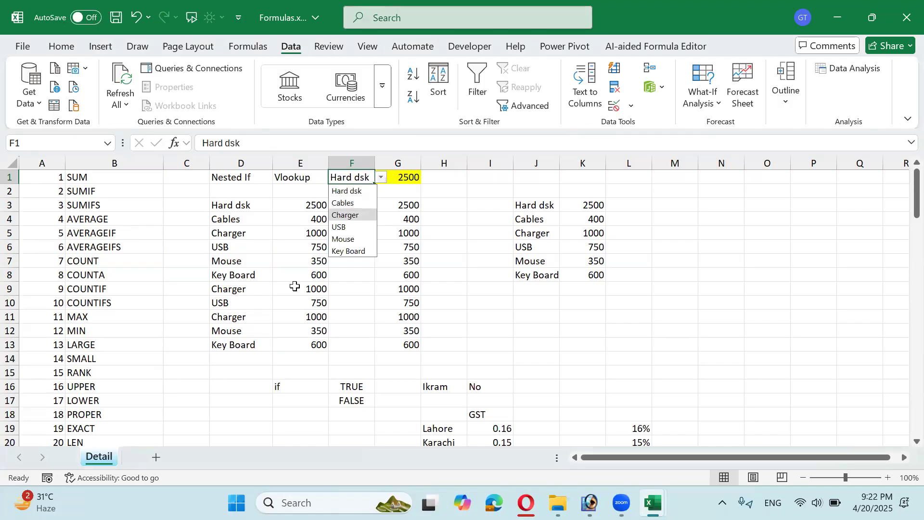
{"action": "key", "text": "Return"}
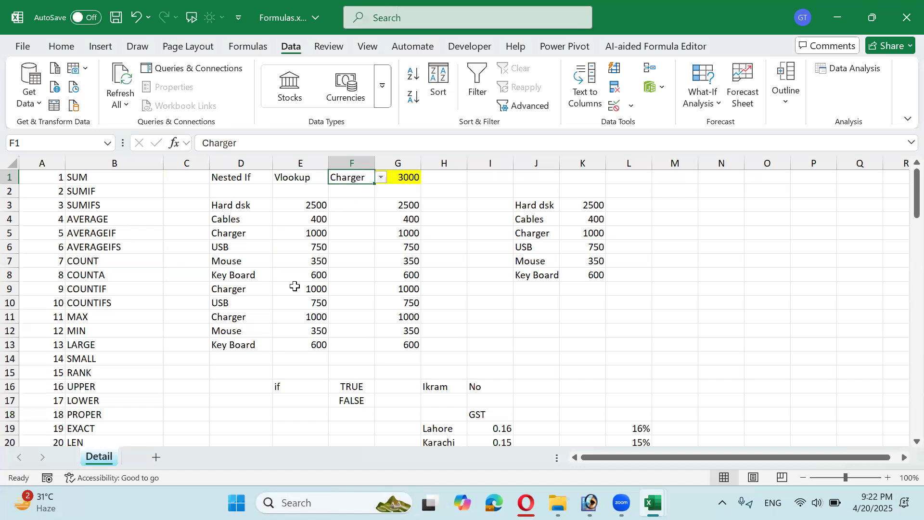
Highlight D3:E13 to review the items and values that the SUMIF formula uses
{"action": "key", "text": "Down"}
{"action": "key", "text": "Down"}
{"action": "key", "text": "Left"}
{"action": "key", "text": "Left"}
{"action": "key", "text": "shift+Right"}
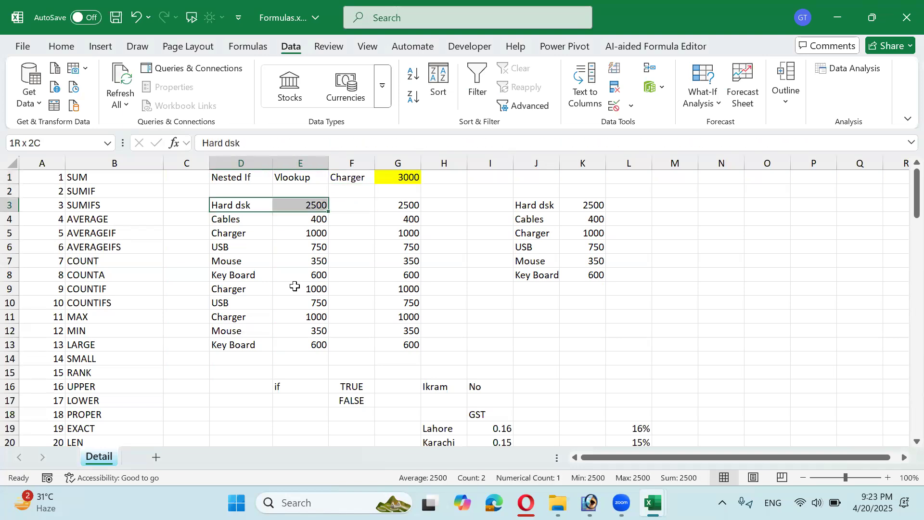
{"action": "key", "text": "ctrl+shift+Down"}
{"action": "key", "text": "Right"}
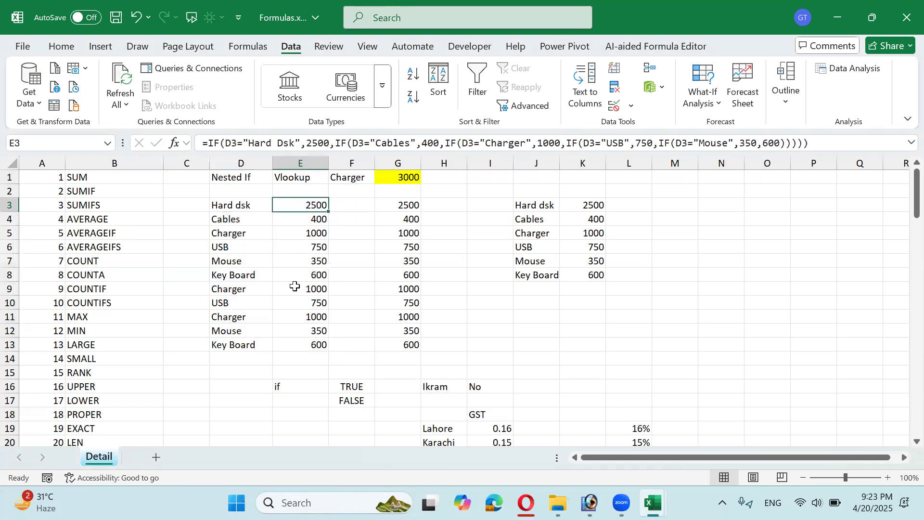
Review the choices in F1's dropdown list and keep Charger selected
{"action": "key", "text": "Right"}
{"action": "key", "text": "Up"}
{"action": "key", "text": "Up"}
{"action": "key", "text": "alt+Down"}
{"action": "key", "text": "Down"}
{"action": "key", "text": "Up"}
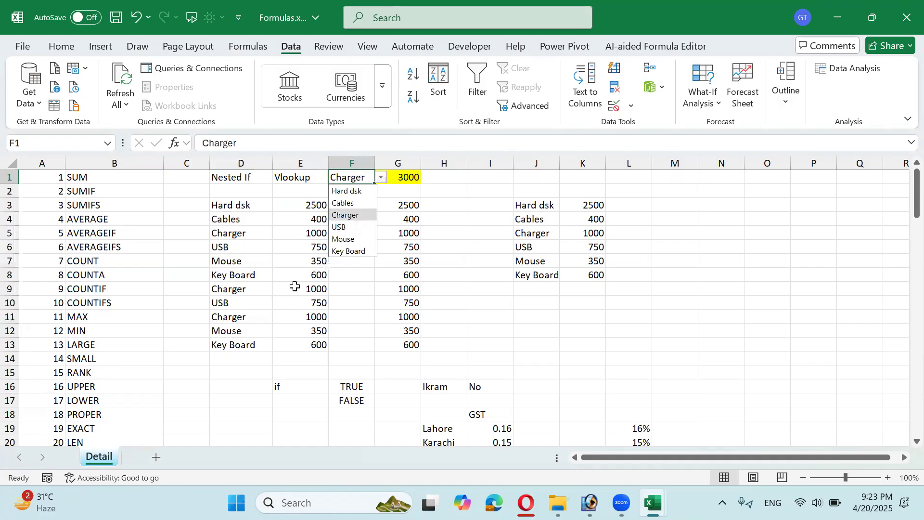
{"action": "key", "text": "Return"}
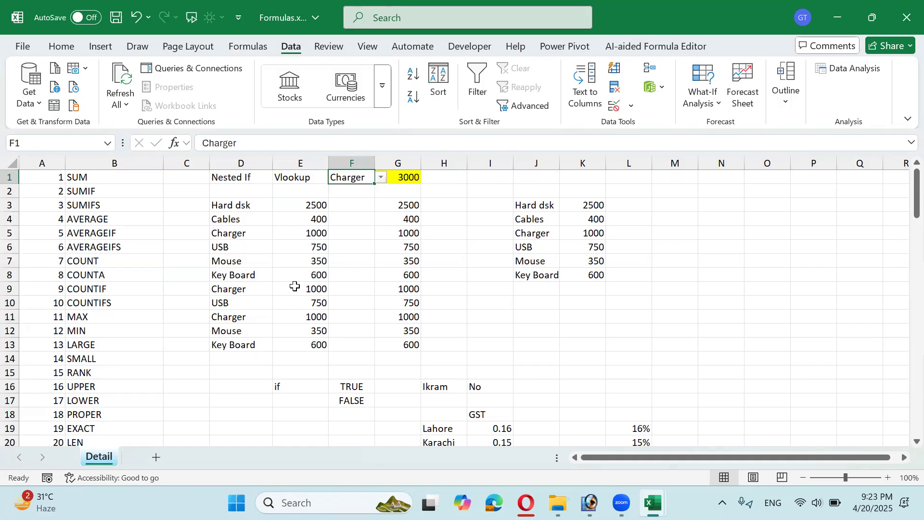
Inspect the ranges and criteria referenced by the SUMIF formula in G1 without changing it
{"action": "key", "text": "Right"}
{"action": "key", "text": "F2"}
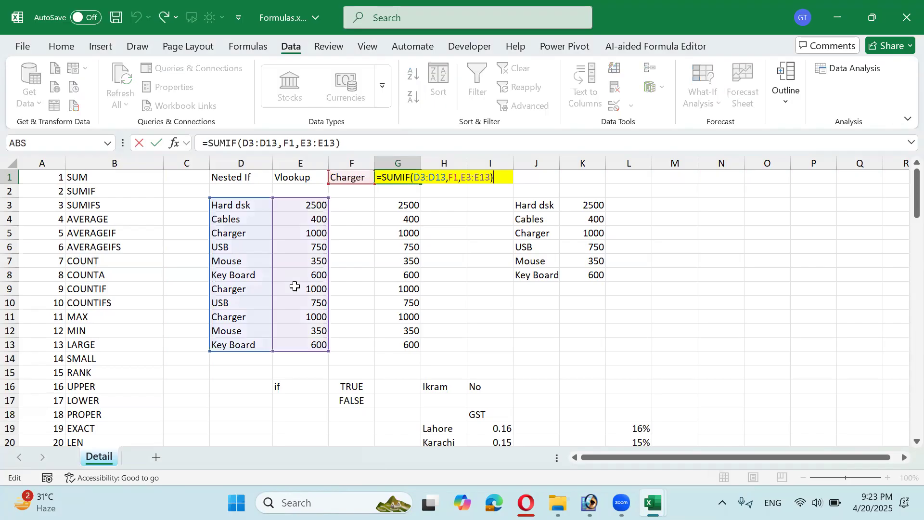
{"action": "key", "text": "Escape"}
{"action": "key", "text": "Down"}
{"action": "key", "text": "Down"}
{"action": "key", "text": "Down"}
{"action": "key", "text": "Down"}
{"action": "key", "text": "Down"}
{"action": "key", "text": "Down"}
{"action": "key", "text": "Down"}
{"action": "key", "text": "Down"}
{"action": "key", "text": "Down"}
{"action": "key", "text": "Down"}
{"action": "key", "text": "Down"}
{"action": "key", "text": "Down"}
{"action": "key", "text": "Down"}
{"action": "key", "text": "Down"}
{"action": "key", "text": "Down"}
{"action": "key", "text": "Down"}
{"action": "key", "text": "Down"}
{"action": "key", "text": "Down"}
{"action": "key", "text": "Down"}
{"action": "key", "text": "Down"}
{"action": "key", "text": "Down"}
{"action": "key", "text": "Down"}
{"action": "key", "text": "Down"}
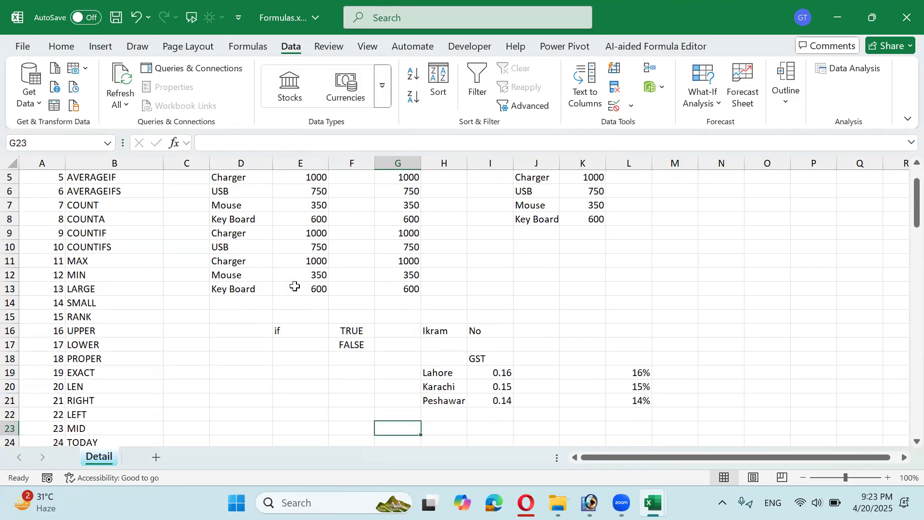
{"action": "key", "text": "Up"}
{"action": "key", "text": "Up"}
{"action": "key", "text": "Up"}
{"action": "key", "text": "Up"}
{"action": "key", "text": "Up"}
{"action": "key", "text": "Up"}
{"action": "key", "text": "Up"}
{"action": "key", "text": "Up"}
{"action": "key", "text": "Up"}
{"action": "key", "text": "Up"}
{"action": "key", "text": "Up"}
{"action": "key", "text": "Up"}
{"action": "key", "text": "Up"}
{"action": "key", "text": "Up"}
{"action": "key", "text": "Up"}
{"action": "key", "text": "Up"}
{"action": "key", "text": "Up"}
{"action": "key", "text": "Up"}
{"action": "key", "text": "Up"}
{"action": "key", "text": "Up"}
{"action": "key", "text": "Up"}
{"action": "key", "text": "Up"}
{"action": "key", "text": "Up"}
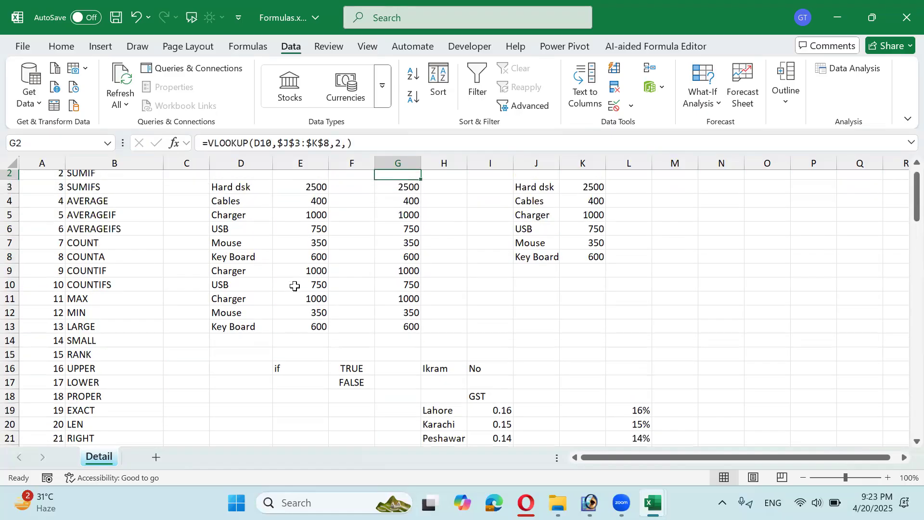
{"action": "key", "text": "Down"}
{"action": "key", "text": "Down"}
{"action": "key", "text": "Down"}
{"action": "key", "text": "Down"}
{"action": "key", "text": "Down"}
{"action": "key", "text": "Down"}
{"action": "key", "text": "Down"}
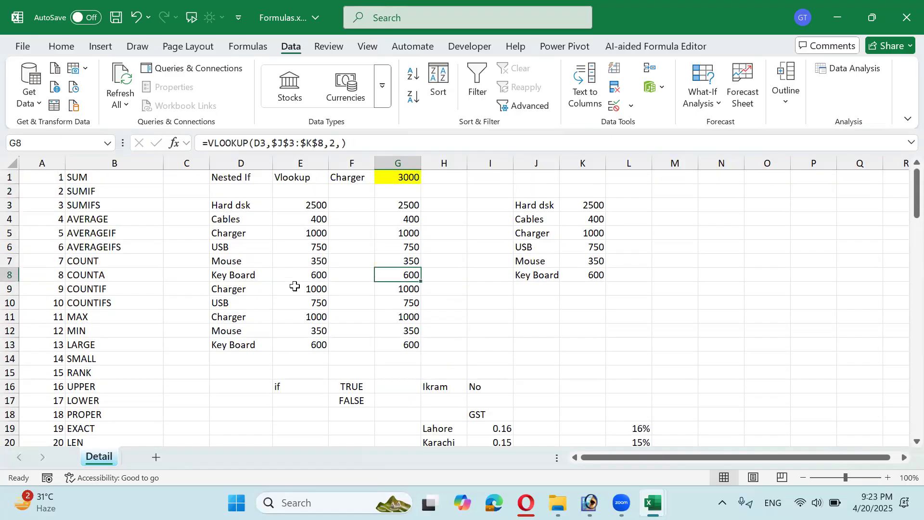
{"action": "key", "text": "Right"}
{"action": "key", "text": "Right"}
{"action": "key", "text": "Right"}
{"action": "key", "text": "Right"}
{"action": "key", "text": "Right"}
{"action": "key", "text": "Right"}
{"action": "key", "text": "Left"}
{"action": "key", "text": "Left"}
{"action": "key", "text": "Left"}
{"action": "key", "text": "Left"}
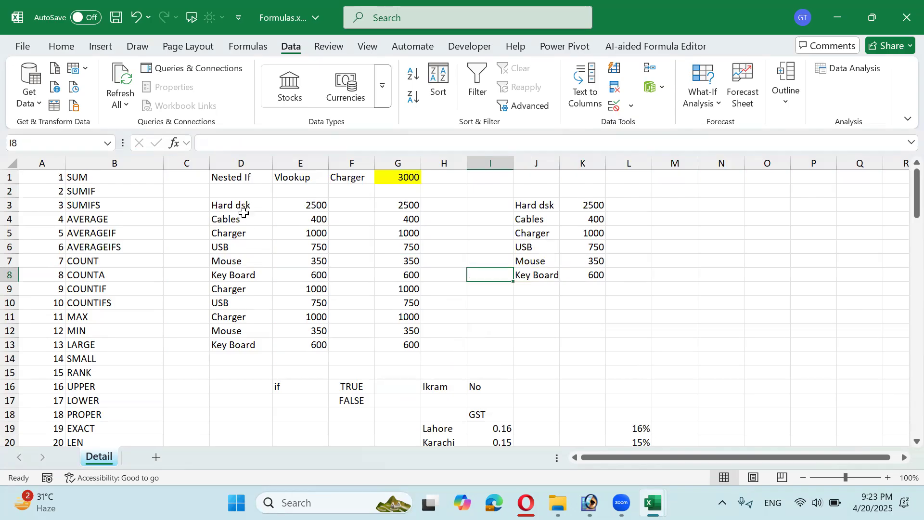
Copy the items and values in D3:E13 to cell B2 of a new sheet and autofit column B
{"action": "left_click_drag", "start_coordinate": [249, 205], "coordinate": [316, 341]}
{"action": "key", "text": "ctrl+c"}
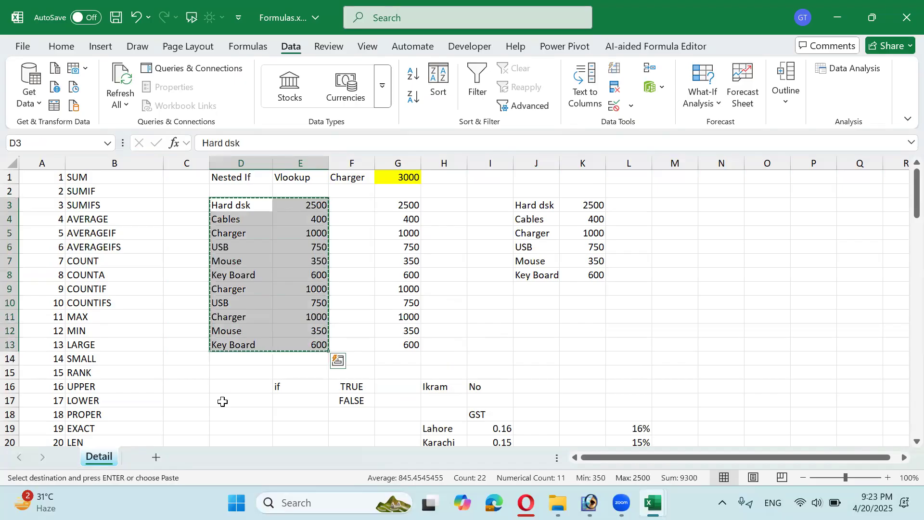
{"action": "left_click", "coordinate": [156, 457]}
{"action": "left_click", "coordinate": [80, 188]}
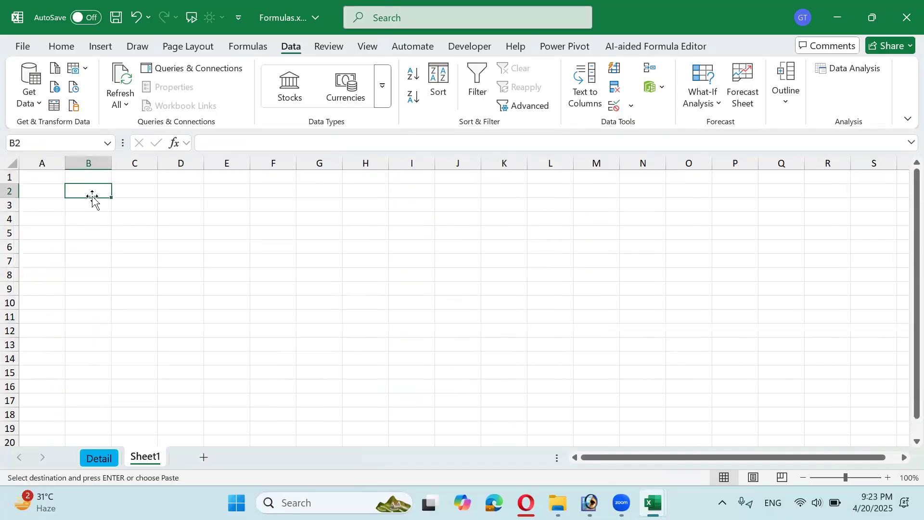
{"action": "key", "text": "ctrl+v"}
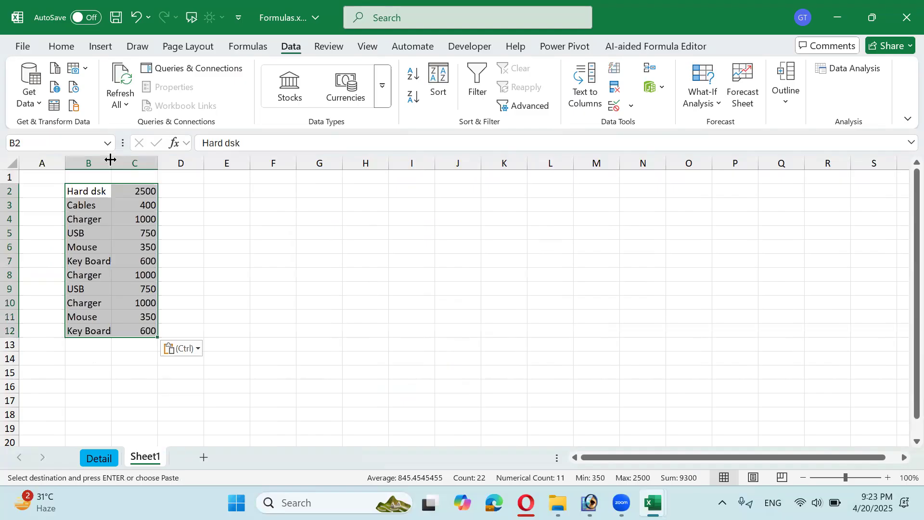
{"action": "double_click", "coordinate": [111, 163]}
Start a SUMIF formula in E1 with B2:B12 as the range to check
{"action": "left_click", "coordinate": [210, 191]}
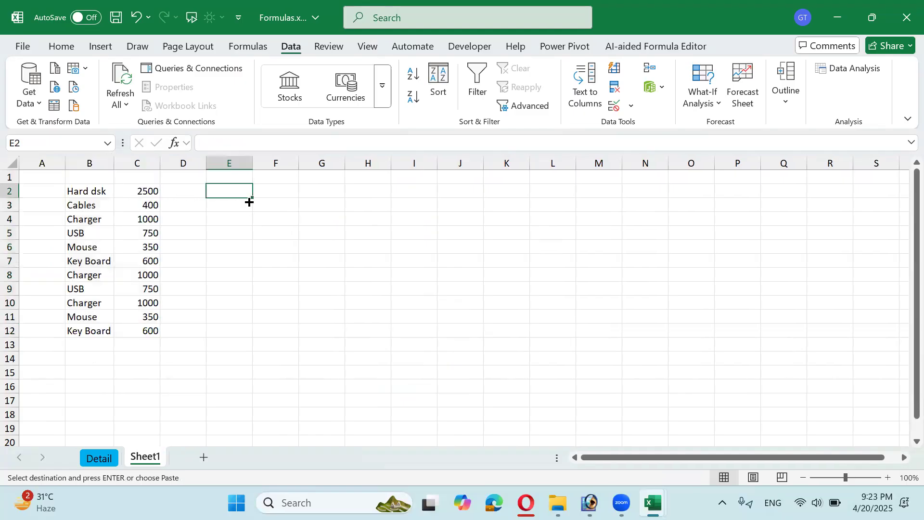
{"action": "key", "text": "Up"}
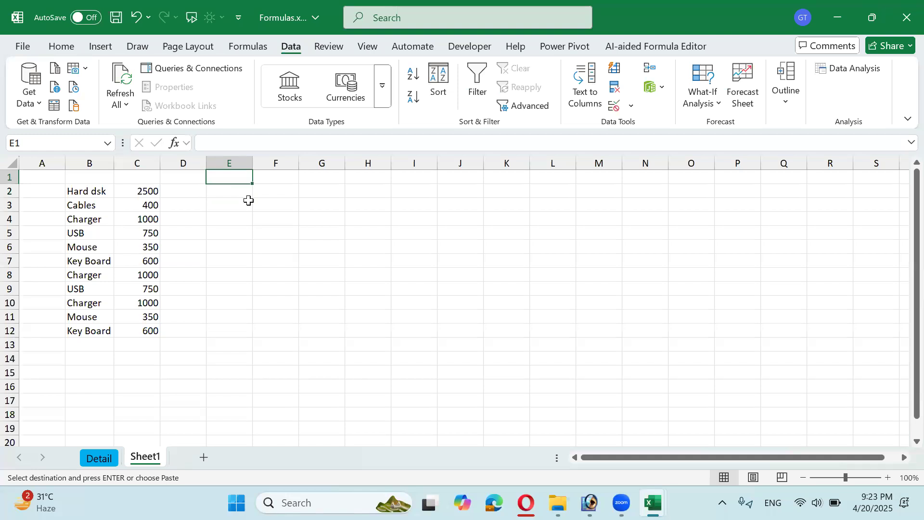
{"action": "key", "text": "Down"}
{"action": "key", "text": "Down"}
{"action": "key", "text": "Up"}
{"action": "key", "text": "Up"}
{"action": "type", "text": "=sumif"}
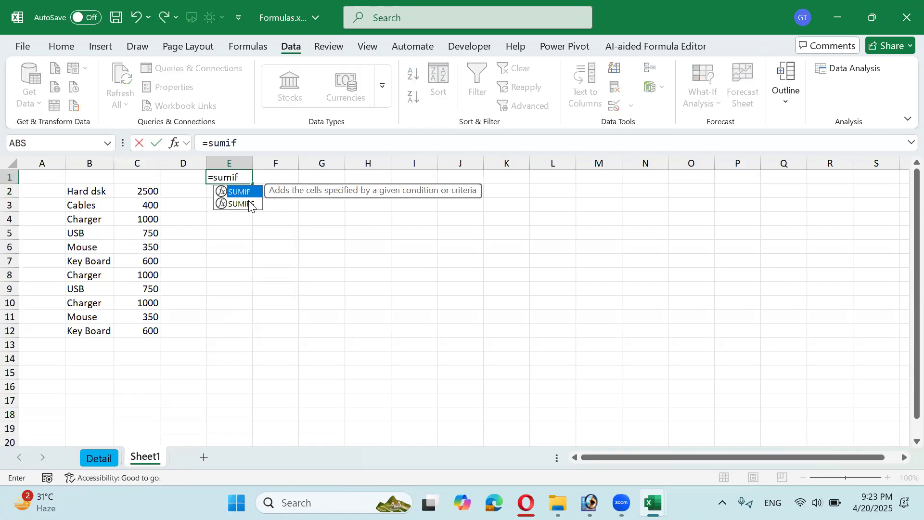
{"action": "key", "text": "Tab"}
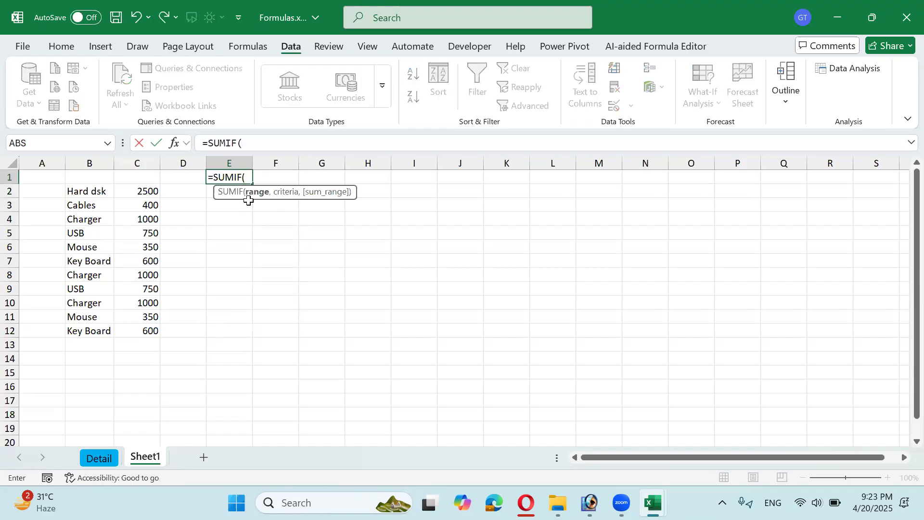
{"action": "key", "text": "Left"}
{"action": "key", "text": "Left"}
{"action": "key", "text": "Down"}
{"action": "key", "text": "Left"}
{"action": "key", "text": "ctrl+shift+Down"}
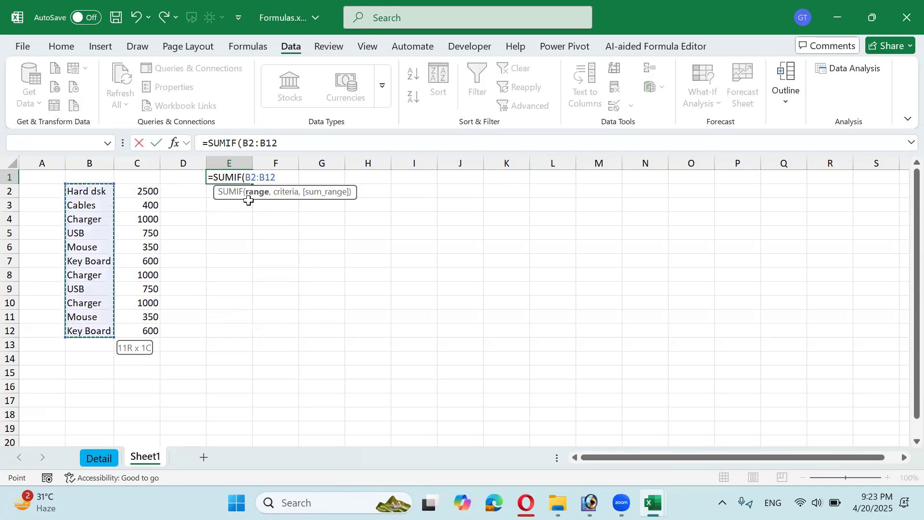
{"action": "type", "text": ","}
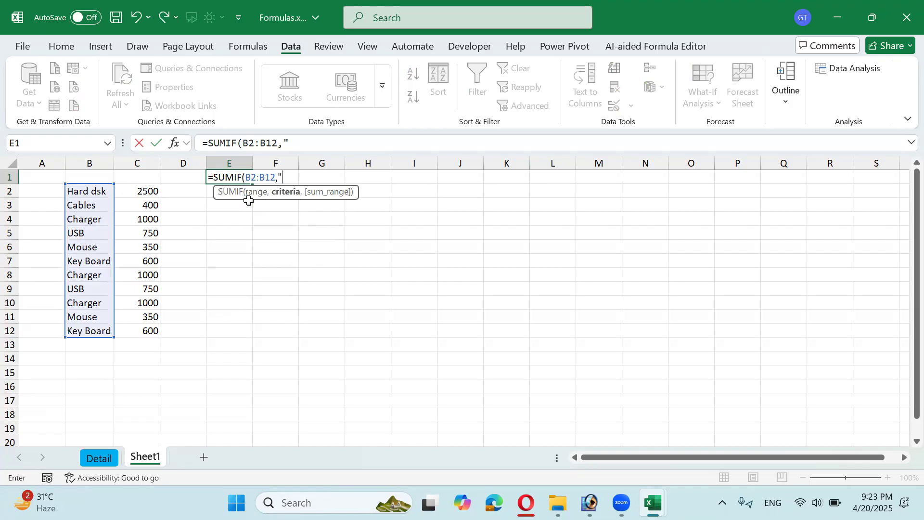
Complete the SUMIF formula in E1 with the criterion "USB" and the sum range C2:C12
{"action": "type", "text": "\"USB\","}
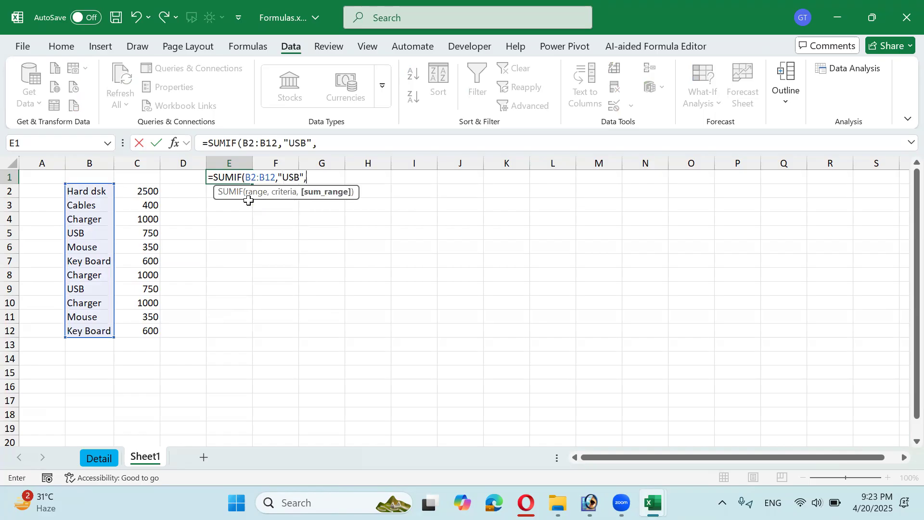
{"action": "key", "text": "Left"}
{"action": "key", "text": "Left"}
{"action": "key", "text": "Down"}
{"action": "key", "text": "ctrl+shift+Down"}
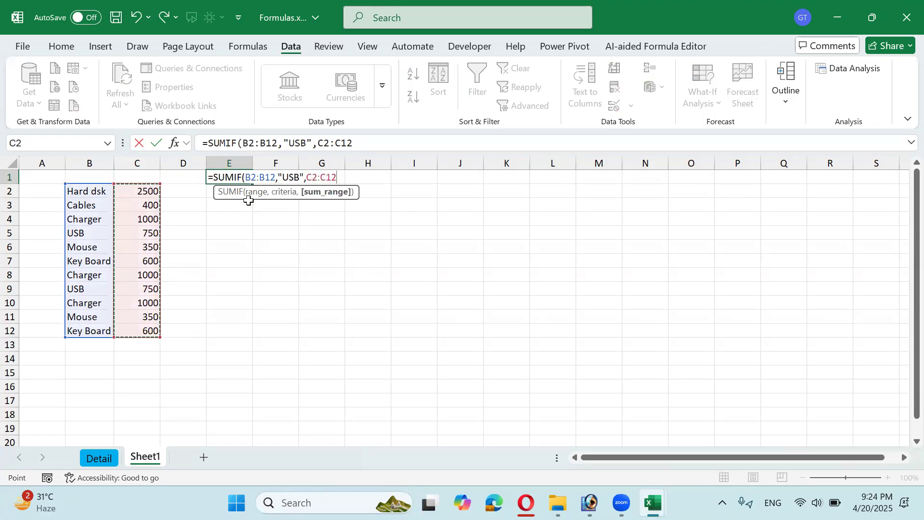
{"action": "type", "text": ")"}
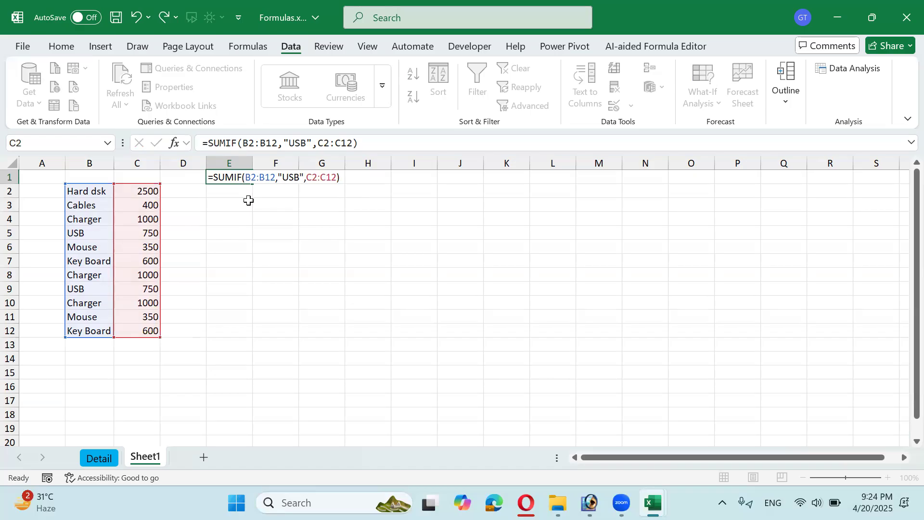
{"action": "key", "text": "ctrl+Return"}
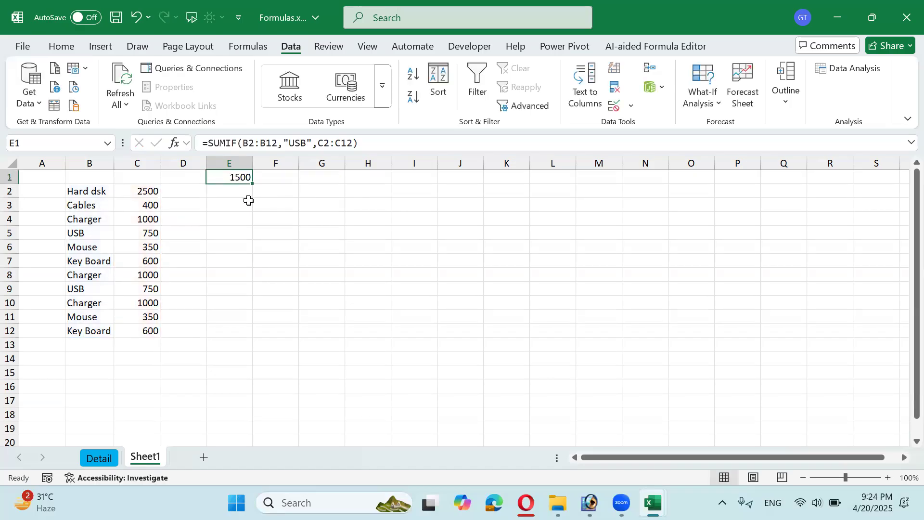
Copy the SUMIF expression in E1 and append the duplicate to the same formula with a plus sign
{"action": "key", "text": "F2"}
{"action": "key", "text": "shift+Left"}
{"action": "key", "text": "shift+Left"}
{"action": "key", "text": "shift+Left"}
{"action": "key", "text": "shift+Left"}
{"action": "key", "text": "shift+Left"}
{"action": "key", "text": "shift+Left"}
{"action": "key", "text": "shift+Left"}
{"action": "key", "text": "shift+Left"}
{"action": "key", "text": "shift+Left"}
{"action": "key", "text": "shift+Left"}
{"action": "key", "text": "shift+Left"}
{"action": "key", "text": "shift+Left"}
{"action": "key", "text": "shift+Left"}
{"action": "key", "text": "shift+Left"}
{"action": "key", "text": "shift+Left"}
{"action": "key", "text": "shift+Left"}
{"action": "key", "text": "shift+Left"}
{"action": "key", "text": "shift+Left"}
{"action": "key", "text": "shift+Left"}
{"action": "key", "text": "shift+Left"}
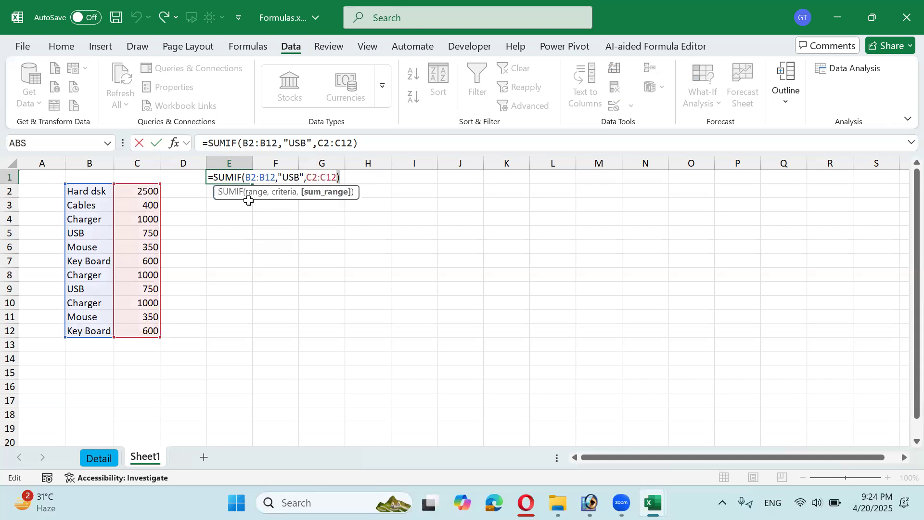
{"action": "key", "text": "shift+Left"}
{"action": "key", "text": "shift+Left"}
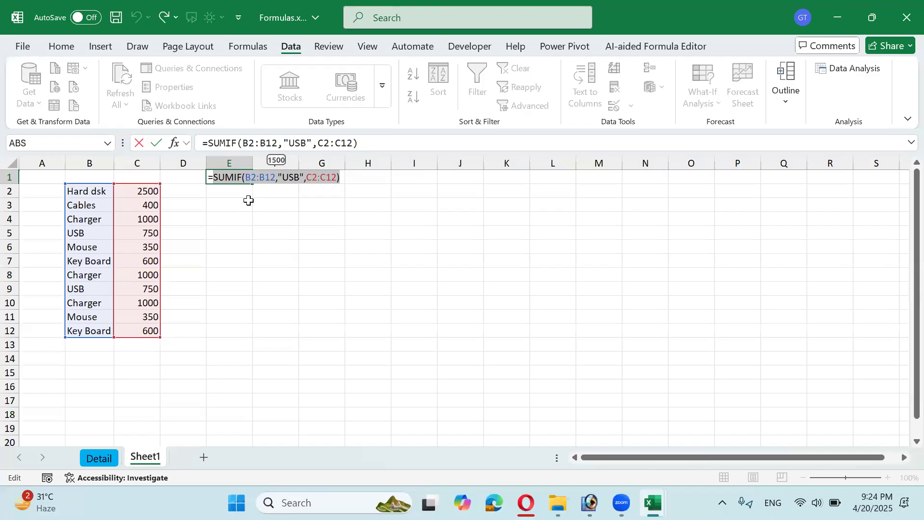
{"action": "key", "text": "Right"}
{"action": "type", "text": "+"}
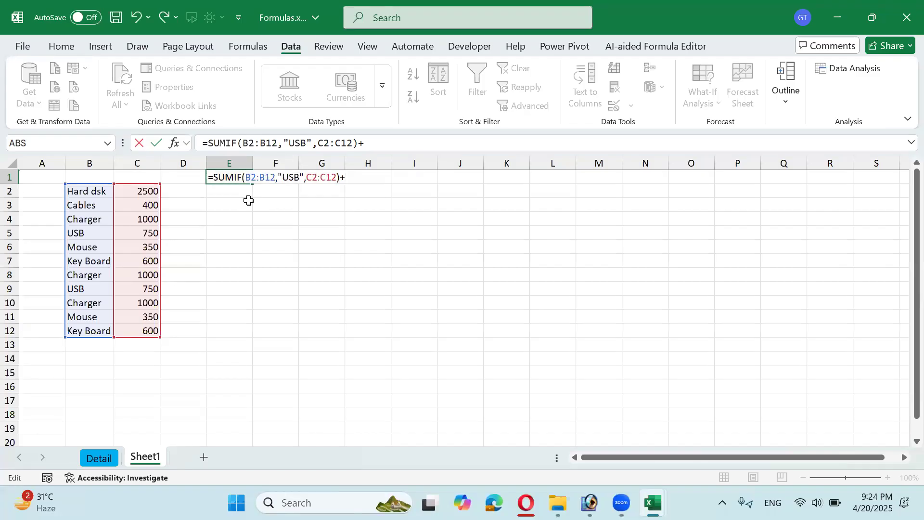
{"action": "key", "text": "ctrl+v"}
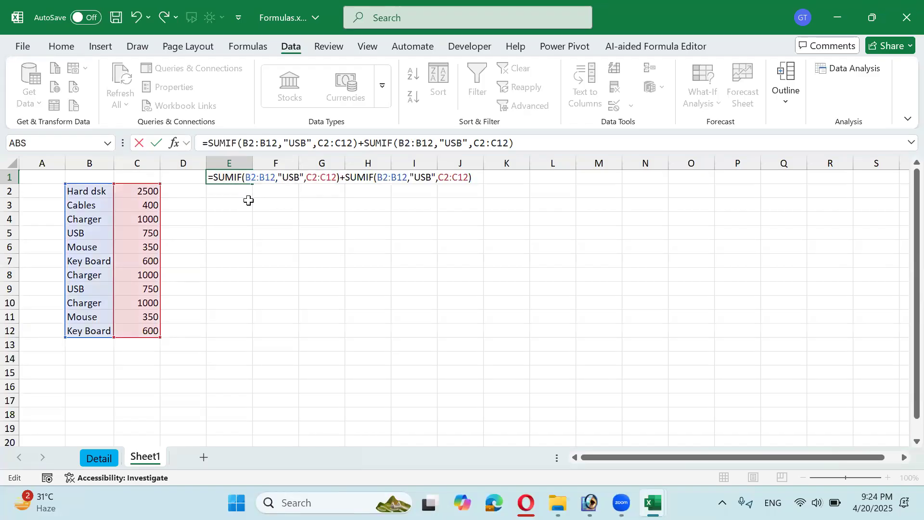
Change the second SUMIF's criterion in E1 to "Mouse" and enter the combined formula
{"action": "key", "text": "Left"}
{"action": "key", "text": "Left"}
{"action": "key", "text": "Left"}
{"action": "key", "text": "Left"}
{"action": "key", "text": "Left"}
{"action": "key", "text": "Left"}
{"action": "key", "text": "Left"}
{"action": "key", "text": "Left"}
{"action": "key", "text": "Left"}
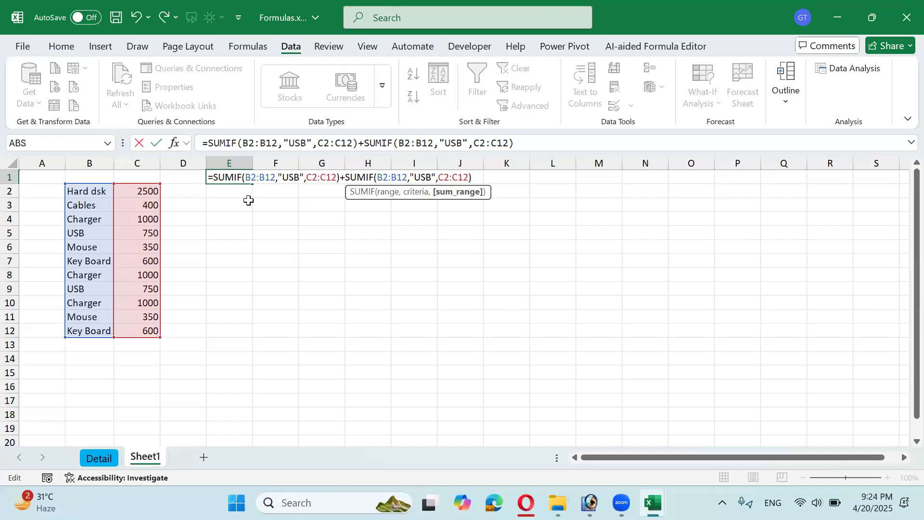
{"action": "key", "text": "shift+Left"}
{"action": "key", "text": "shift+Left"}
{"action": "key", "text": "shift+Left"}
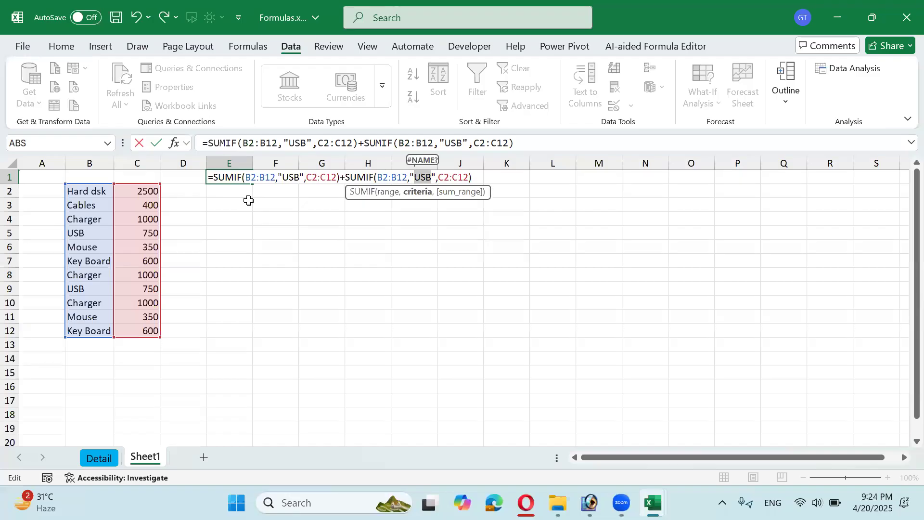
{"action": "type", "text": "Mouse"}
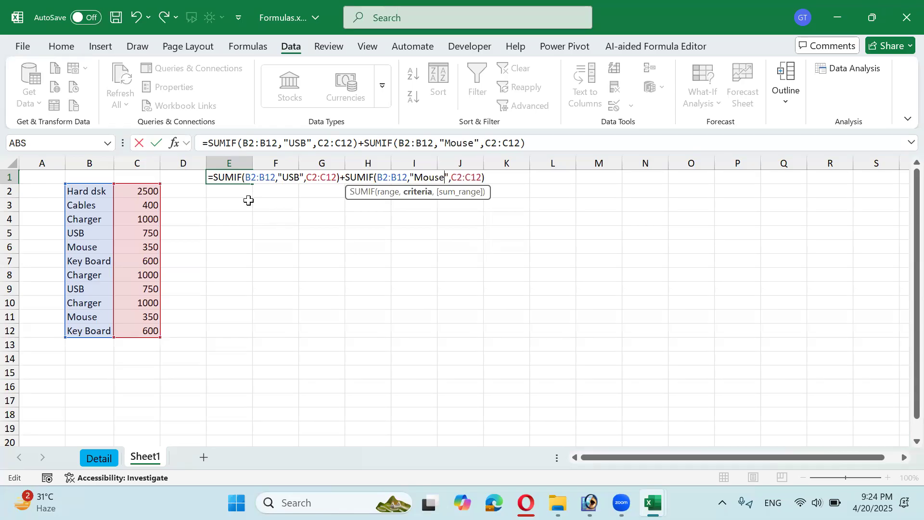
{"action": "key", "text": "Return"}
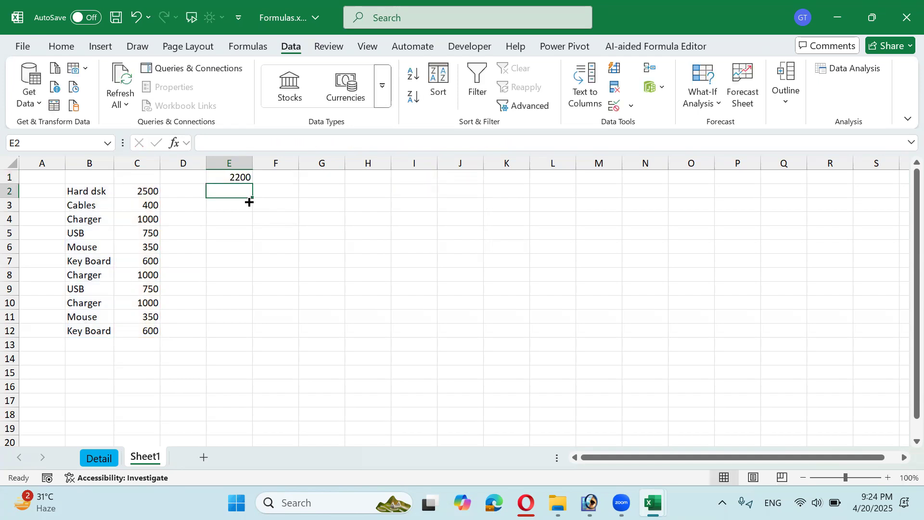
Insert a blank row above row 1, which holds the combined SUMIF formula
{"action": "key", "text": "Up"}
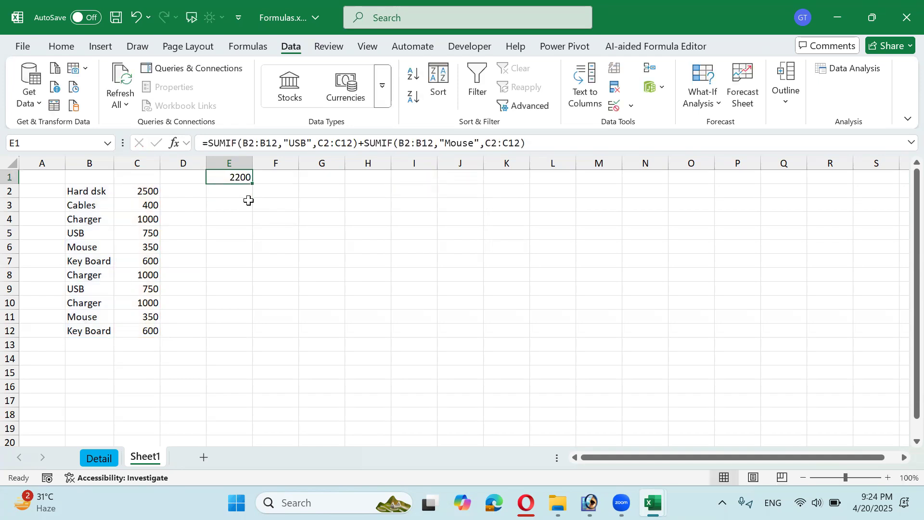
{"action": "key", "text": "F2"}
{"action": "key", "text": "Escape"}
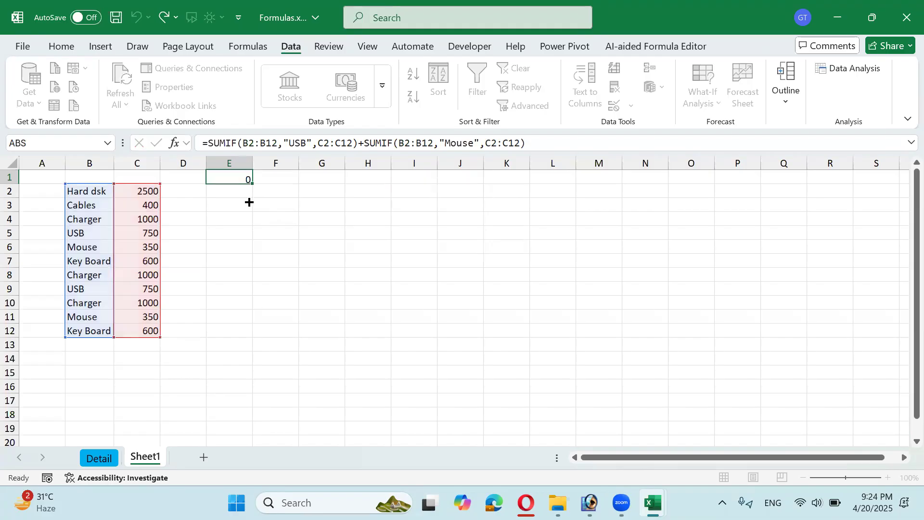
{"action": "key", "text": "shift+space"}
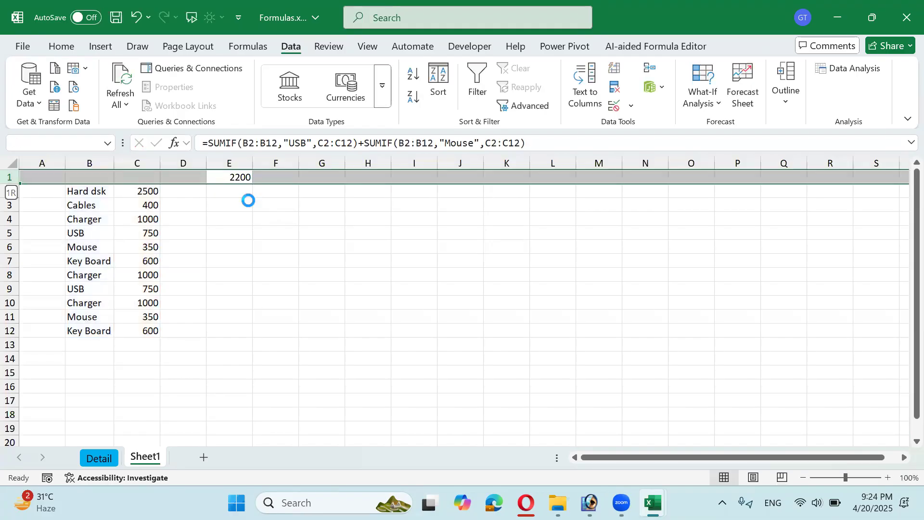
{"action": "key", "text": "ctrl+shift+plus"}
Delete the "USB" criterion from the first SUMIF in the E2 formula
{"action": "key", "text": "Down"}
{"action": "key", "text": "F2"}
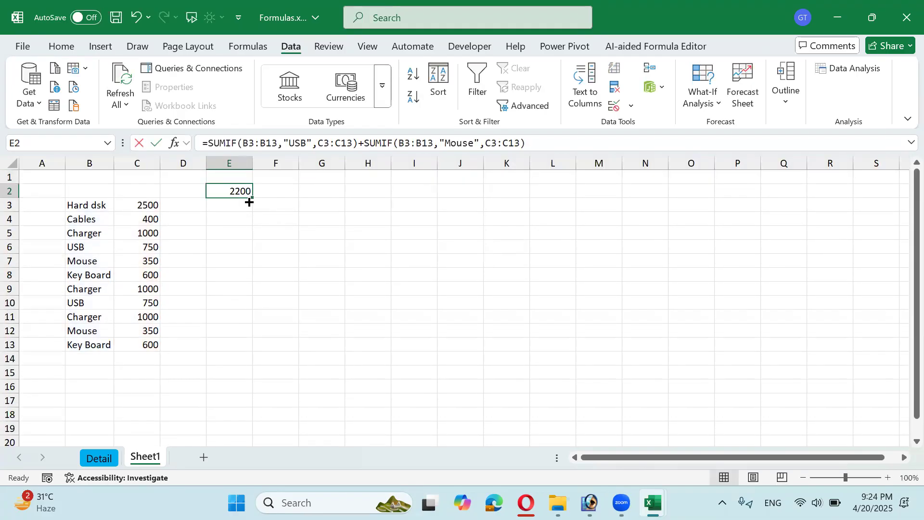
{"action": "key", "text": "Left"}
{"action": "key", "text": "Left"}
{"action": "key", "text": "Left"}
{"action": "key", "text": "Left"}
{"action": "key", "text": "Left"}
{"action": "key", "text": "Left"}
{"action": "key", "text": "Left"}
{"action": "key", "text": "Left"}
{"action": "key", "text": "Left"}
{"action": "key", "text": "Left"}
{"action": "key", "text": "Left"}
{"action": "key", "text": "Left"}
{"action": "key", "text": "Left"}
{"action": "key", "text": "Left"}
{"action": "key", "text": "Left"}
{"action": "key", "text": "Left"}
{"action": "key", "text": "Left"}
{"action": "key", "text": "Left"}
{"action": "key", "text": "Left"}
{"action": "key", "text": "Left"}
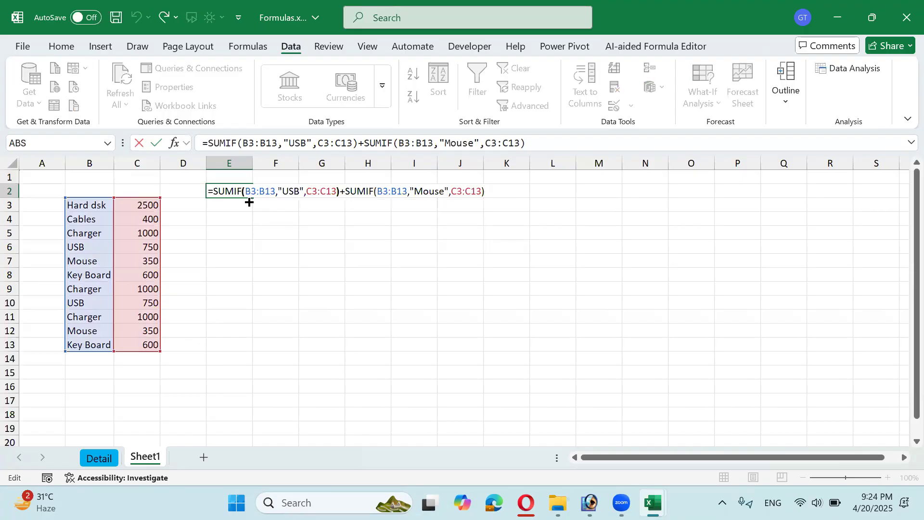
{"action": "key", "text": "Left"}
{"action": "key", "text": "Left"}
{"action": "key", "text": "Left"}
{"action": "key", "text": "Left"}
{"action": "key", "text": "Left"}
{"action": "key", "text": "Left"}
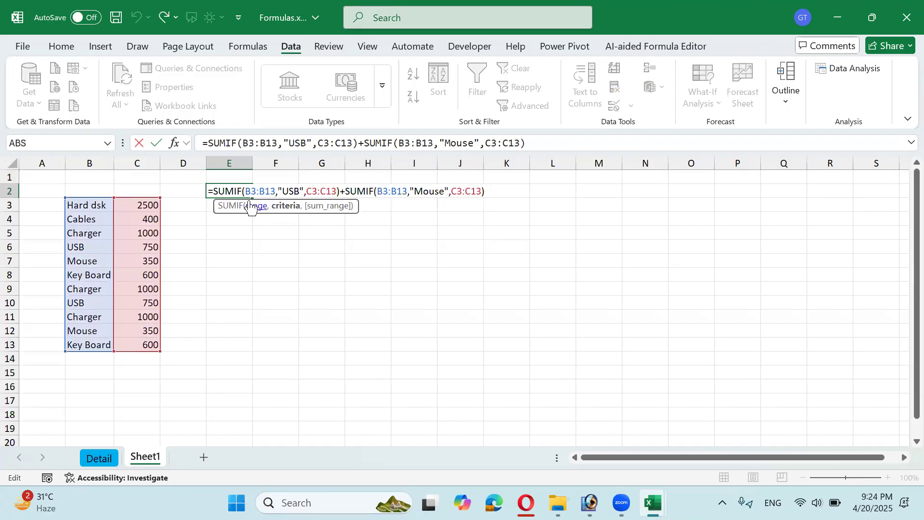
{"action": "key", "text": "Left"}
{"action": "key", "text": "Left"}
{"action": "key", "text": "Left"}
{"action": "key", "text": "BackSpace"}
{"action": "key", "text": "BackSpace"}
{"action": "key", "text": "BackSpace"}
{"action": "key", "text": "BackSpace"}
{"action": "key", "text": "BackSpace"}
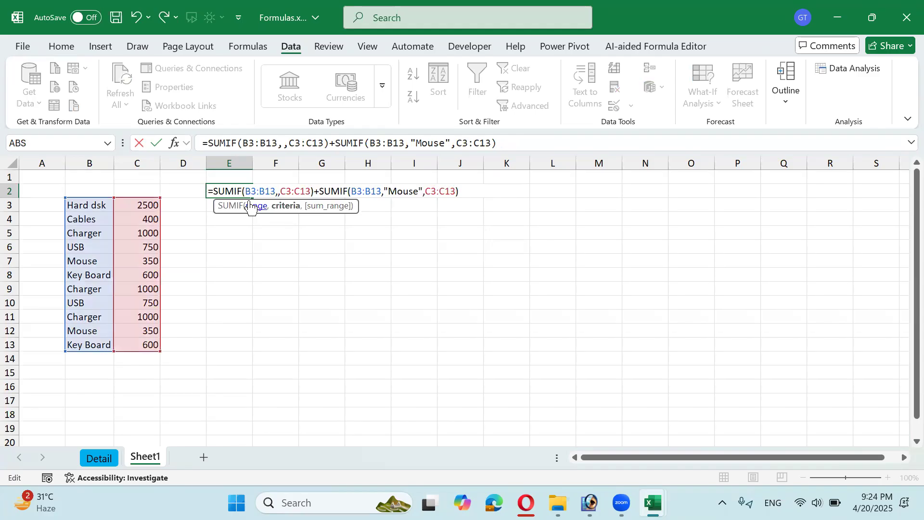
Replace the criteria of the two SUMIF functions in E2 with references to cells E1 and F1
{"action": "key", "text": "F2"}
{"action": "left_click", "coordinate": [234, 176]}
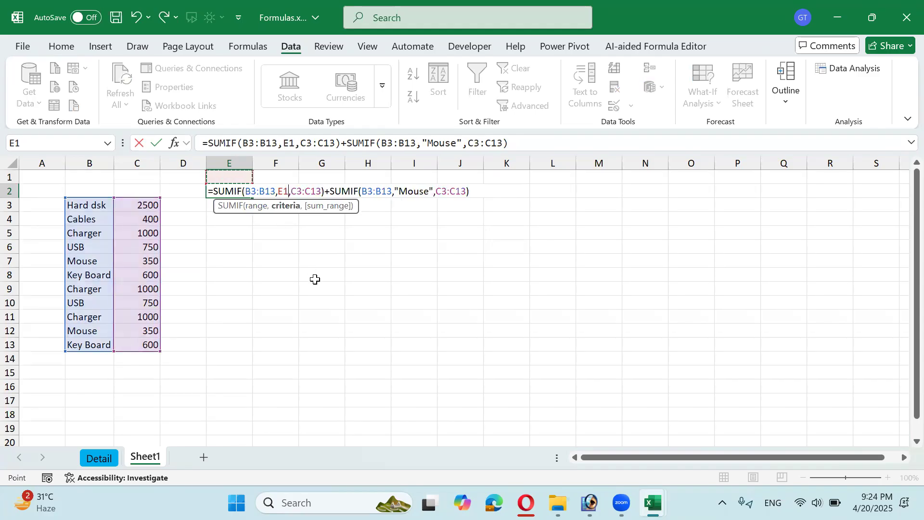
{"action": "left_click", "coordinate": [434, 191]}
{"action": "key", "text": "BackSpace"}
{"action": "key", "text": "BackSpace"}
{"action": "key", "text": "BackSpace"}
{"action": "key", "text": "BackSpace"}
{"action": "key", "text": "BackSpace"}
{"action": "key", "text": "BackSpace"}
{"action": "key", "text": "BackSpace"}
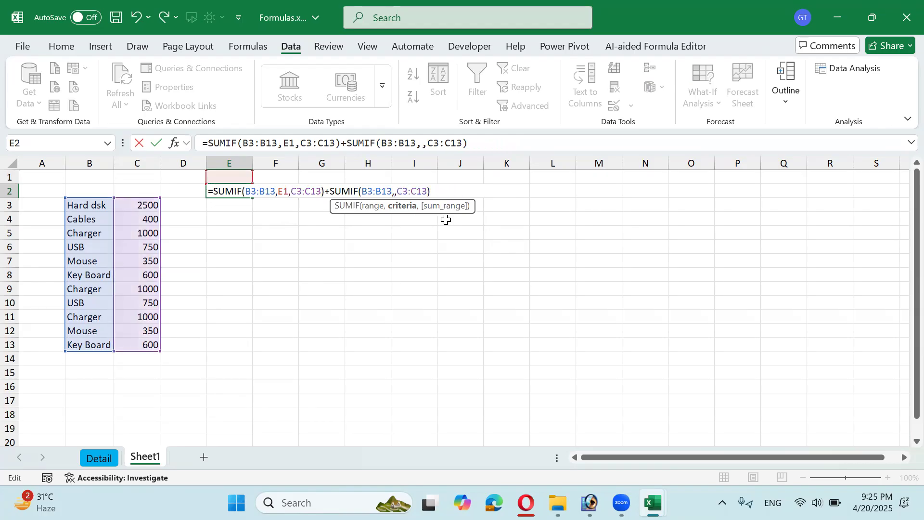
{"action": "left_click", "coordinate": [285, 173]}
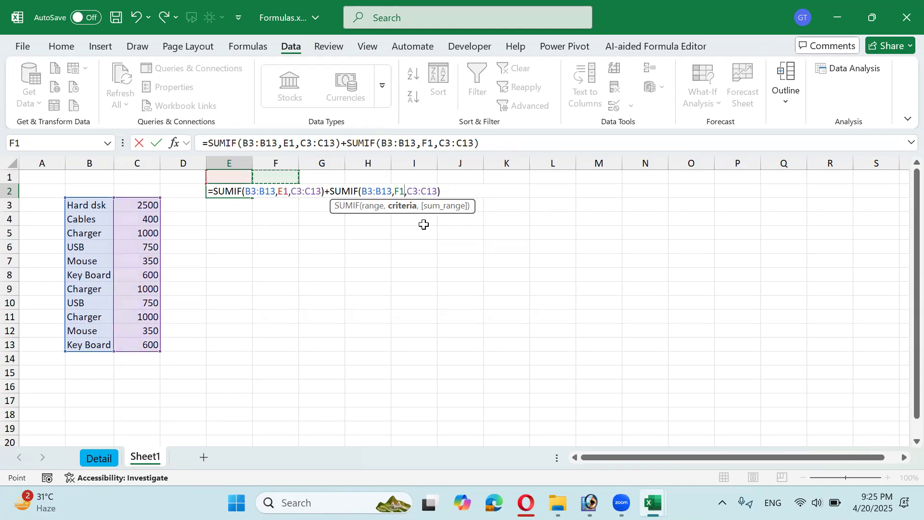
{"action": "key", "text": "Return"}
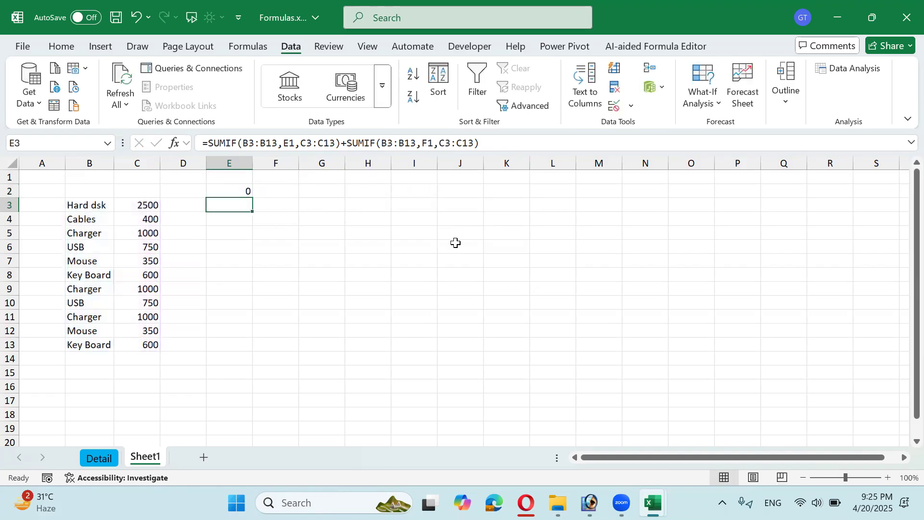
Enter the criteria "Key Board" in cell E1 and "Mouse" in cell F1
{"action": "key", "text": "Up"}
{"action": "key", "text": "Up"}
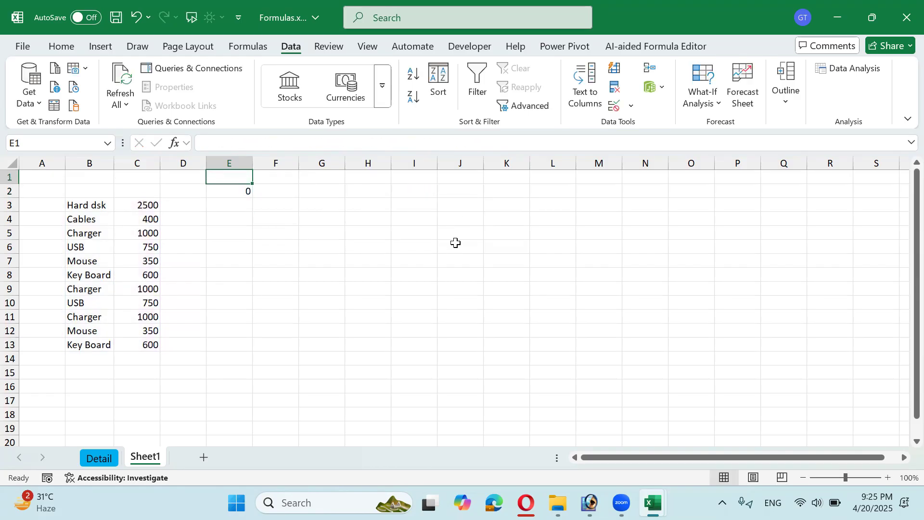
{"action": "type", "text": "Key Board"}
{"action": "key", "text": "Tab"}
{"action": "key", "text": "Down"}
{"action": "key", "text": "Up"}
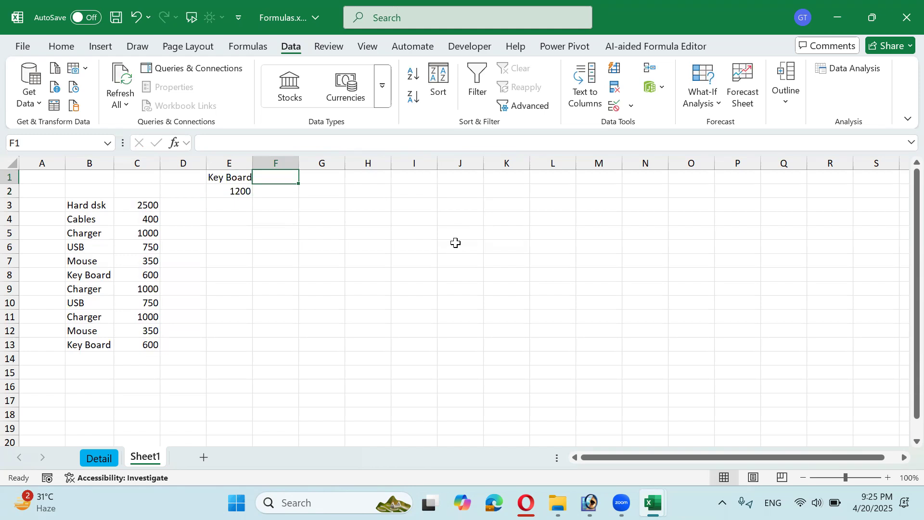
{"action": "type", "text": "o"}
{"action": "key", "text": "BackSpace"}
{"action": "type", "text": "Mouse"}
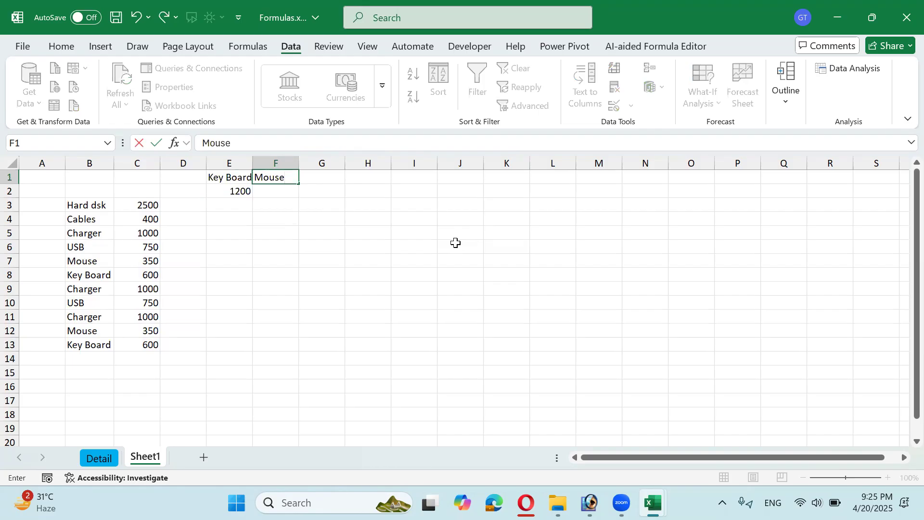
{"action": "key", "text": "Return"}
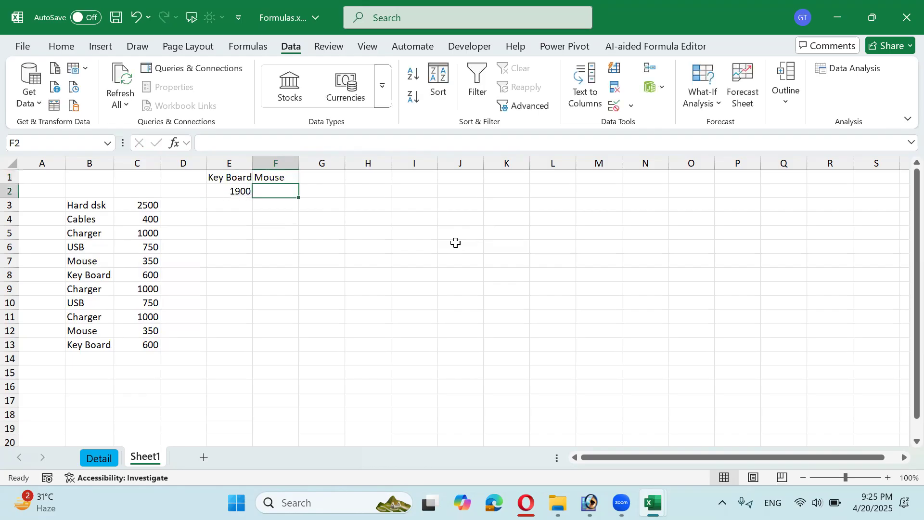
Review the combined SUMIF formula in E2 and the ranges it references, leaving the formula as it is
{"action": "key", "text": "Up"}
{"action": "key", "text": "Left"}
{"action": "key", "text": "Down"}
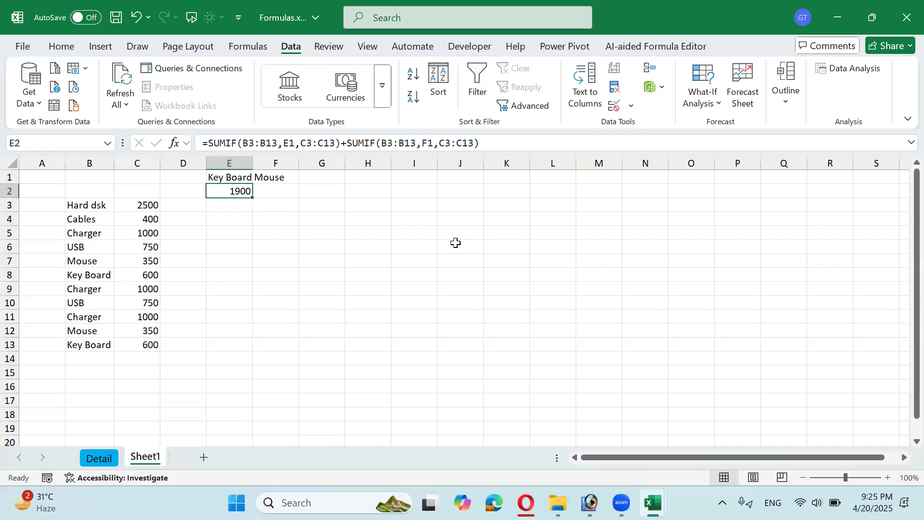
{"action": "key", "text": "F2"}
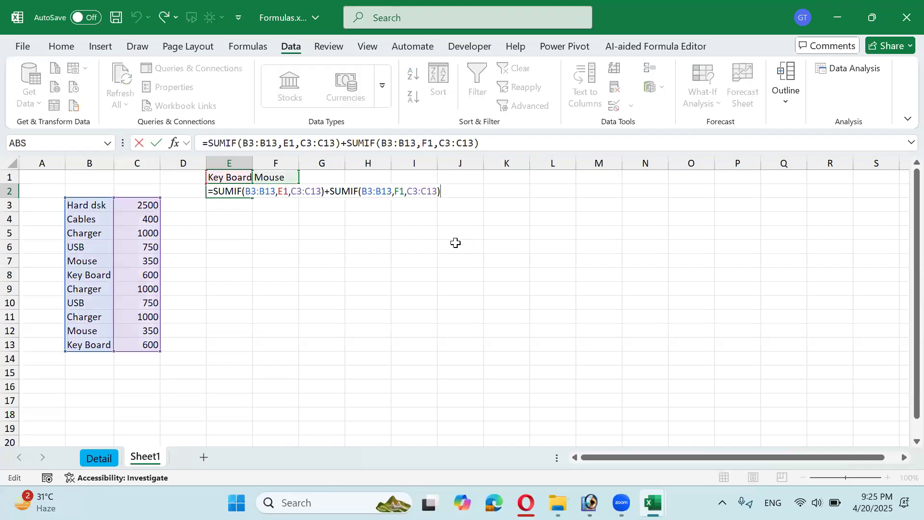
{"action": "key", "text": "Return"}
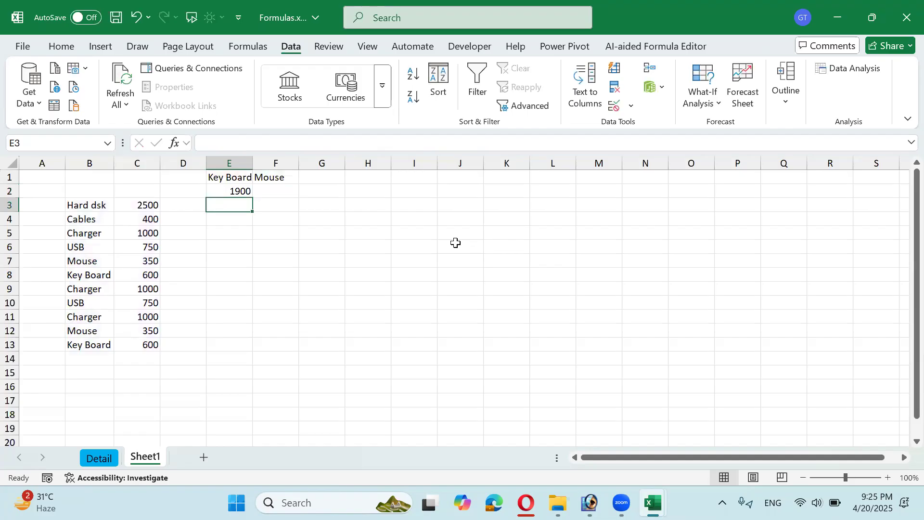
{"action": "key", "text": "Up"}
{"action": "key", "text": "F2"}
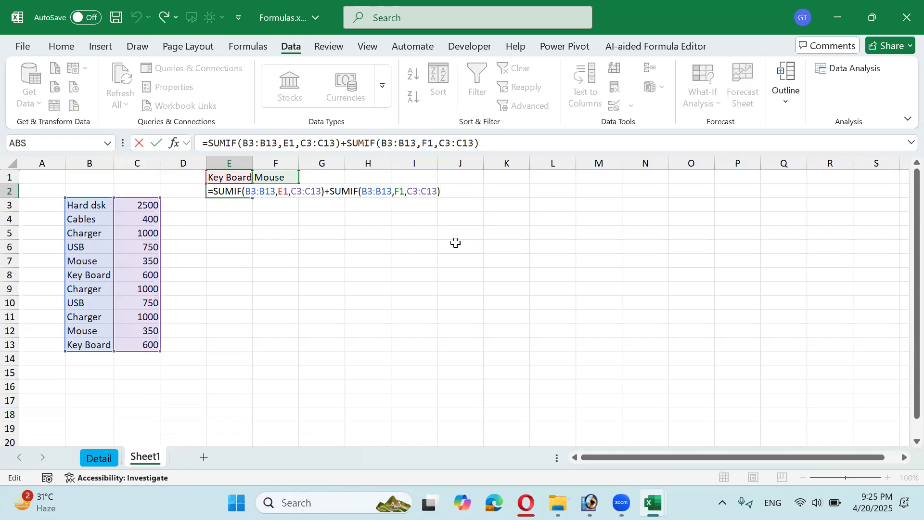
{"action": "key", "text": "Return"}
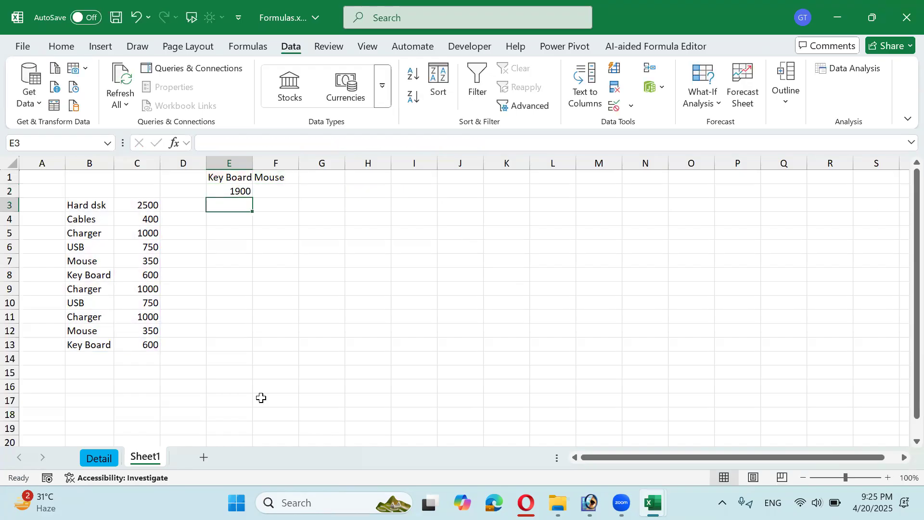
Add three new blank worksheets after Sheet1
{"action": "left_click", "coordinate": [206, 460]}
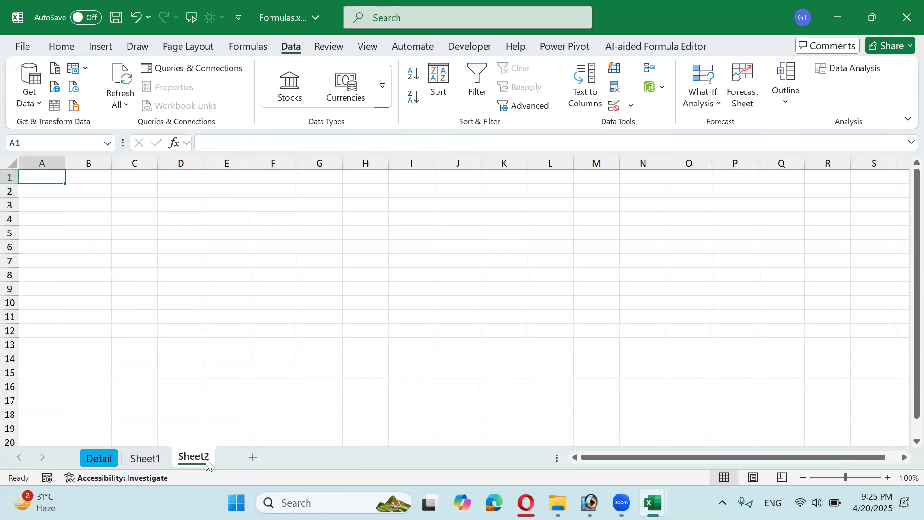
{"action": "left_click", "coordinate": [253, 459]}
{"action": "left_click", "coordinate": [301, 461]}
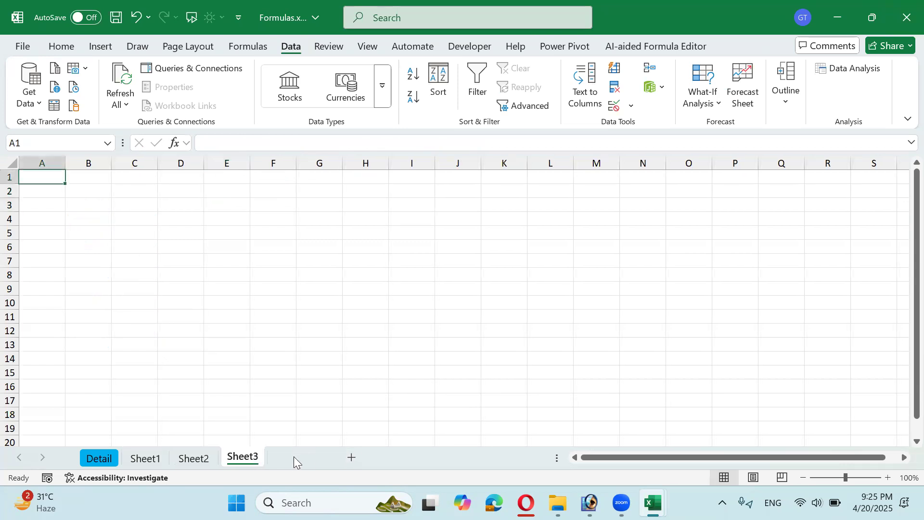
{"action": "left_click", "coordinate": [201, 458]}
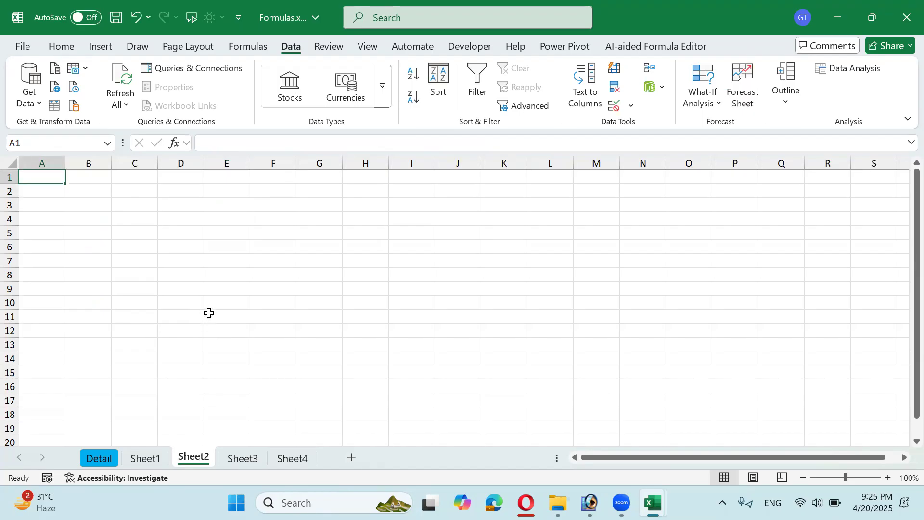
{"action": "left_click", "coordinate": [226, 460]}
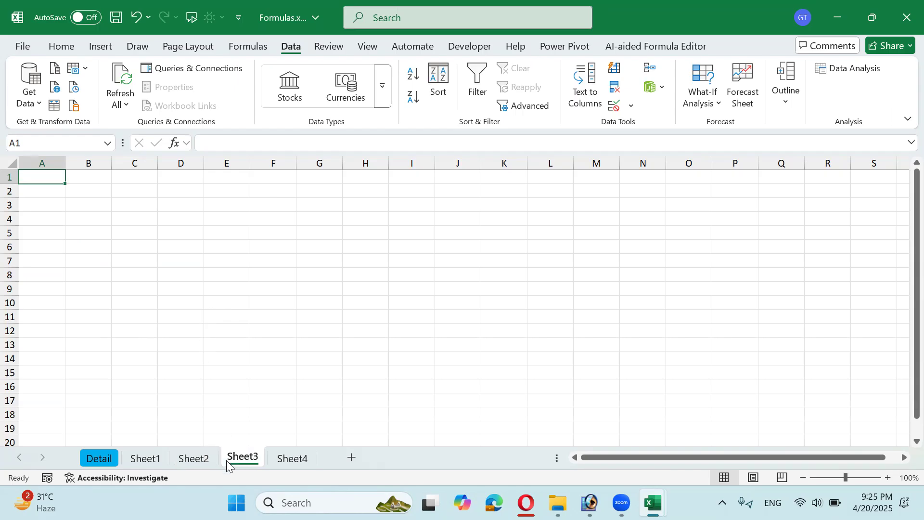
{"action": "left_click", "coordinate": [303, 456]}
{"action": "left_click", "coordinate": [242, 460]}
Rename worksheet Sheet2 as "Stock In"
{"action": "left_click", "coordinate": [193, 458]}
{"action": "right_click", "coordinate": [195, 459]}
{"action": "left_click", "coordinate": [245, 268]}
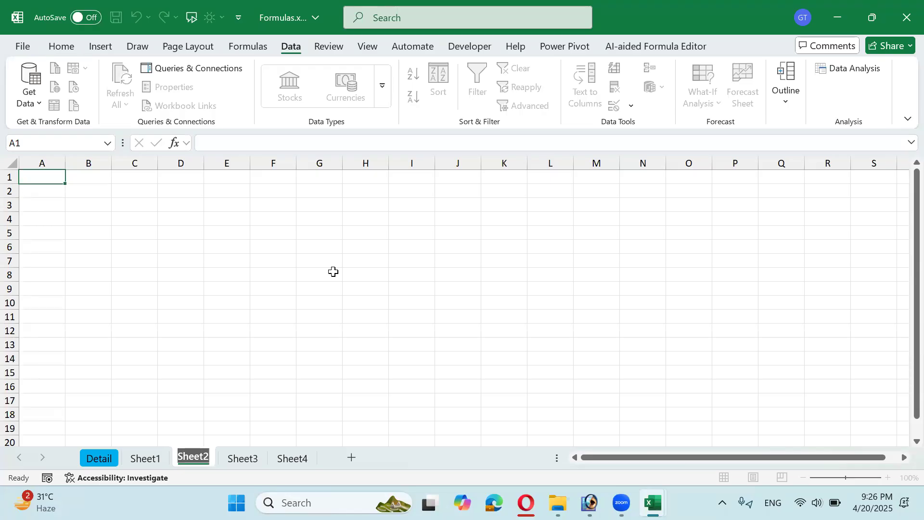
{"action": "type", "text": "Stock In"}
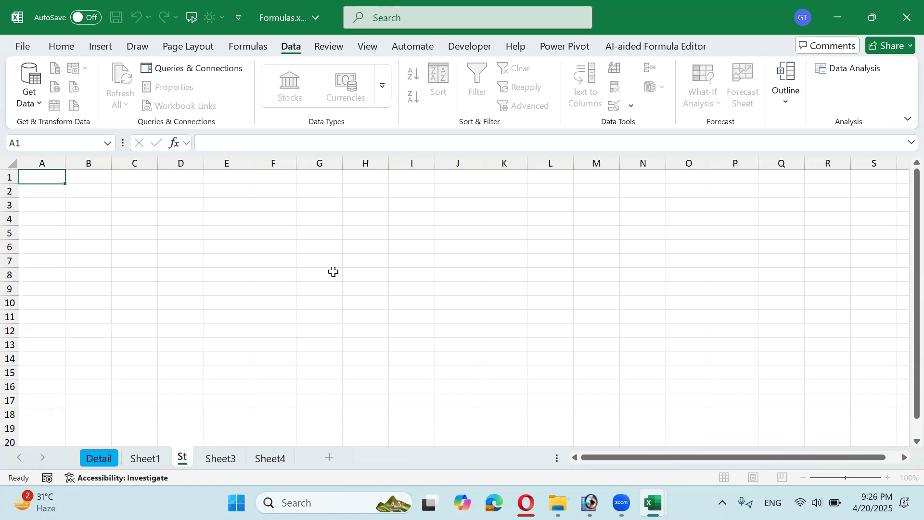
{"action": "key", "text": "Return"}
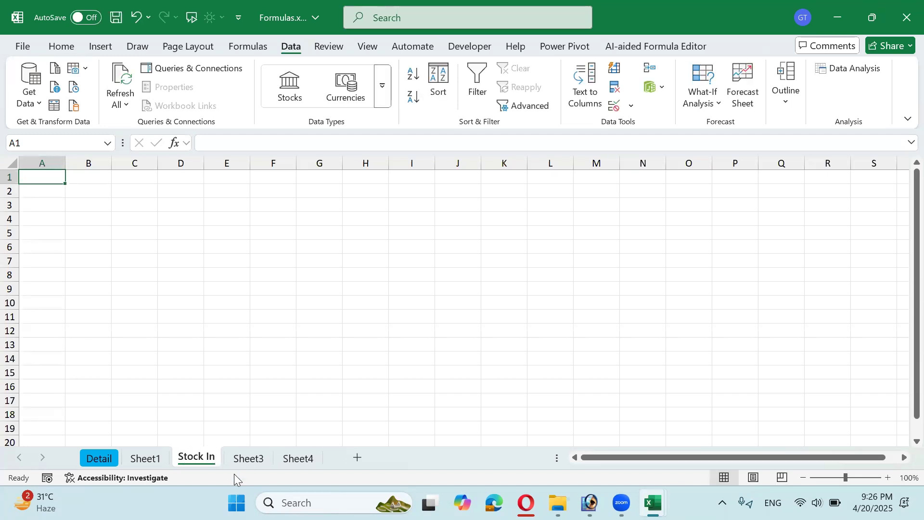
Rename worksheet Sheet3 as "Stock Out"
{"action": "right_click", "coordinate": [245, 460]}
{"action": "left_click", "coordinate": [300, 280]}
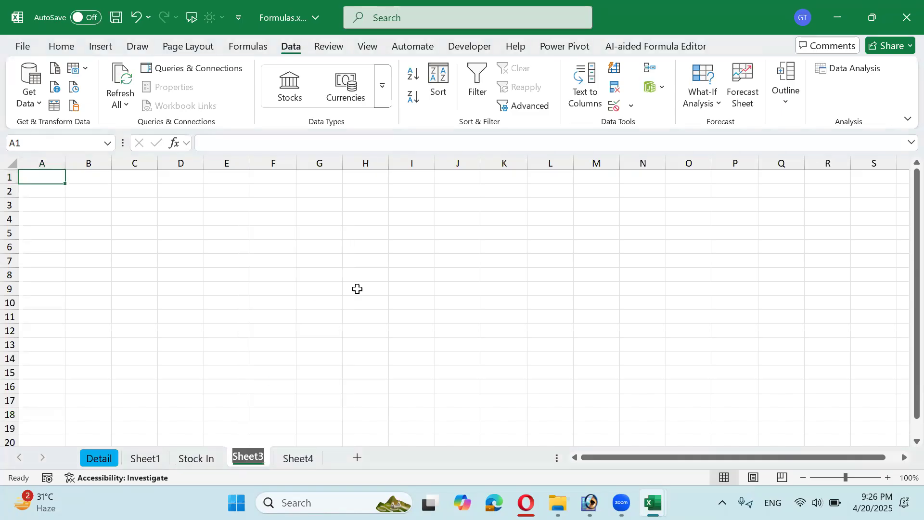
{"action": "type", "text": "Stock Nou"}
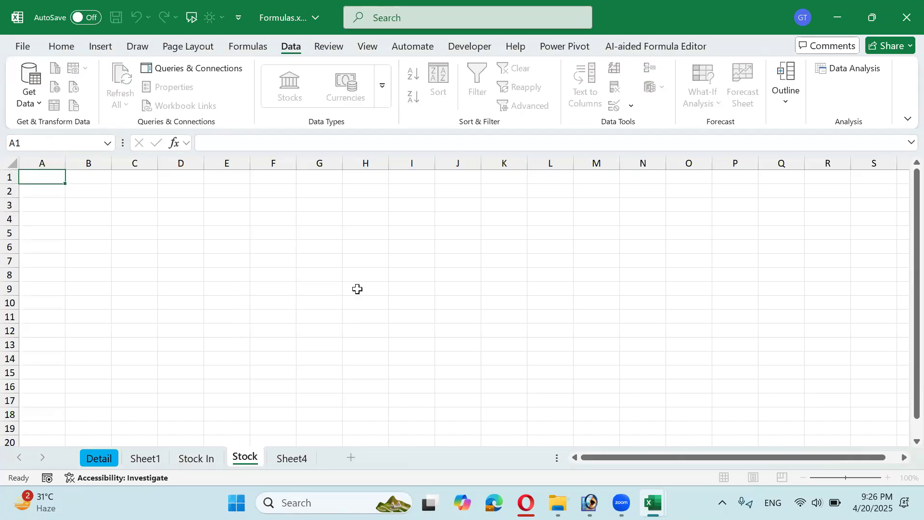
{"action": "key", "text": "BackSpace"}
{"action": "key", "text": "BackSpace"}
{"action": "key", "text": "BackSpace"}
{"action": "type", "text": "Out"}
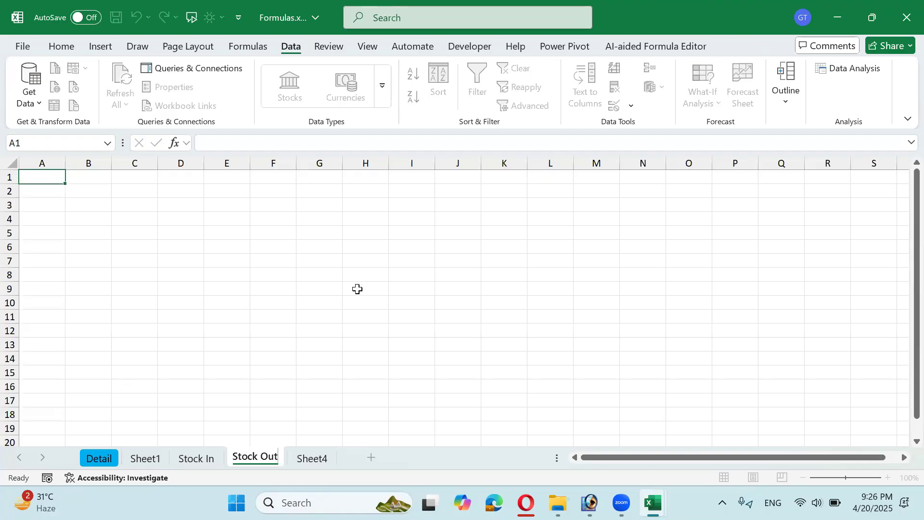
{"action": "key", "text": "Return"}
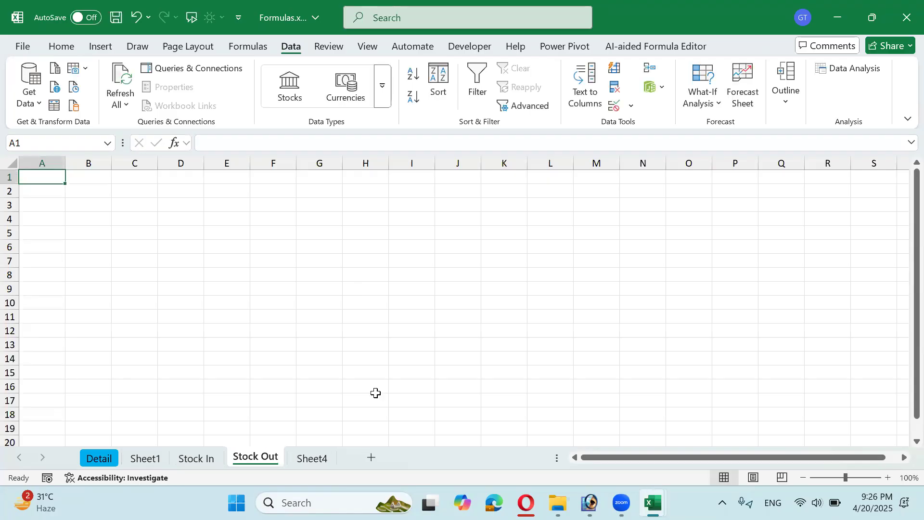
Rename worksheet Sheet4 as "Balance"
{"action": "right_click", "coordinate": [308, 458]}
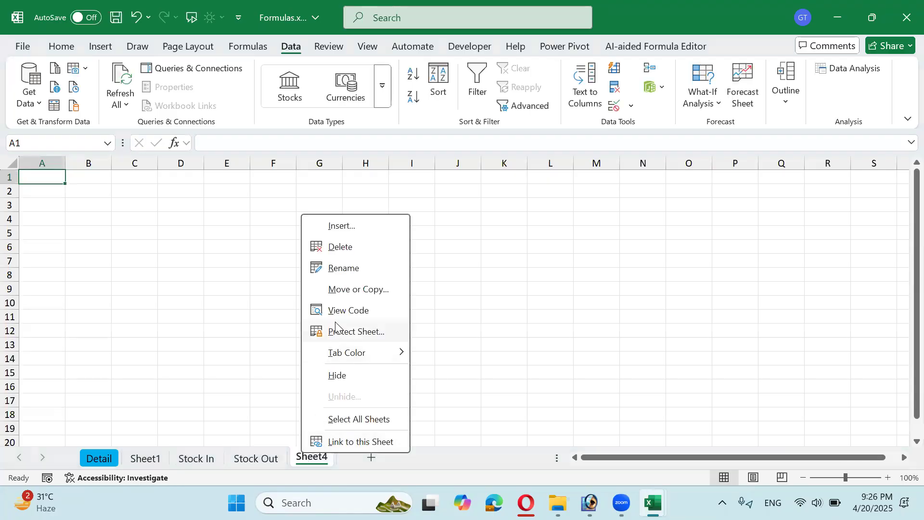
{"action": "left_click", "coordinate": [356, 269]}
{"action": "type", "text": "Balance"}
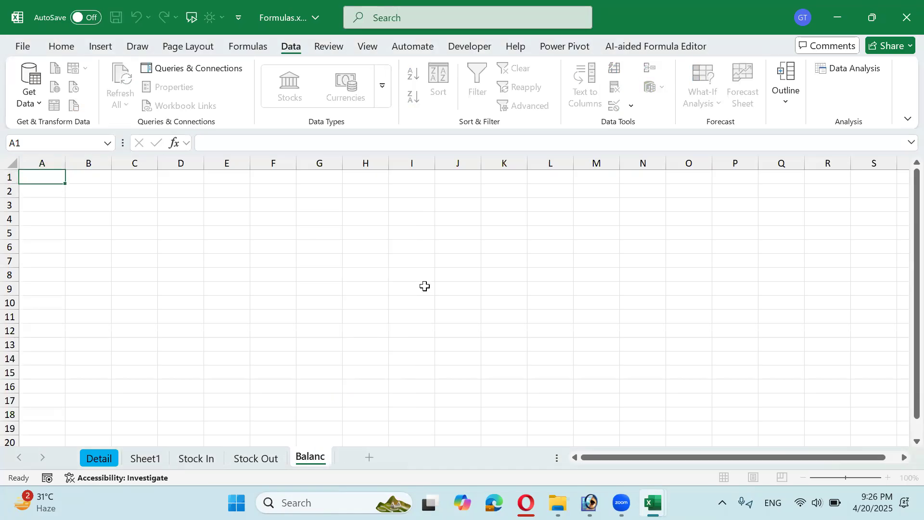
{"action": "key", "text": "Return"}
{"action": "left_click", "coordinate": [212, 459]}
{"action": "left_click", "coordinate": [250, 460]}
{"action": "left_click", "coordinate": [316, 462]}
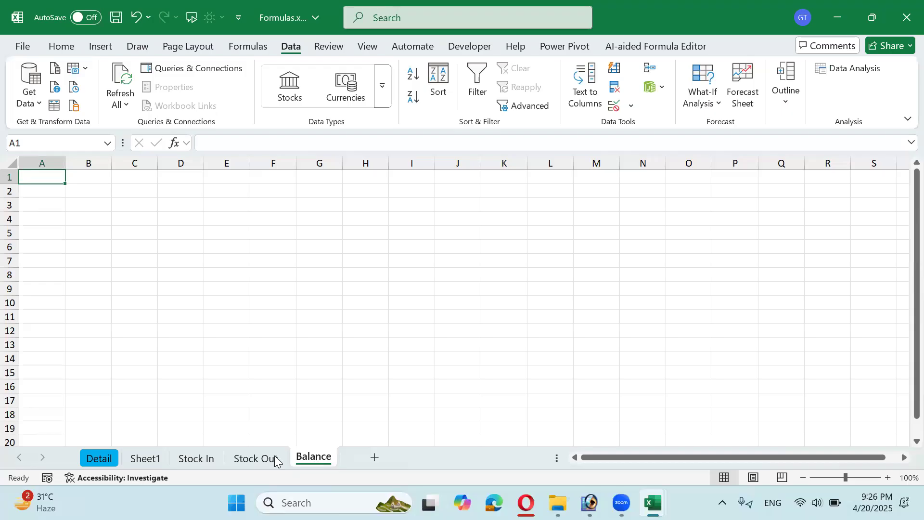
Select cell B2 on the Stock In sheet and group the Stock In, Stock Out and Balance sheets
{"action": "left_click", "coordinate": [213, 459]}
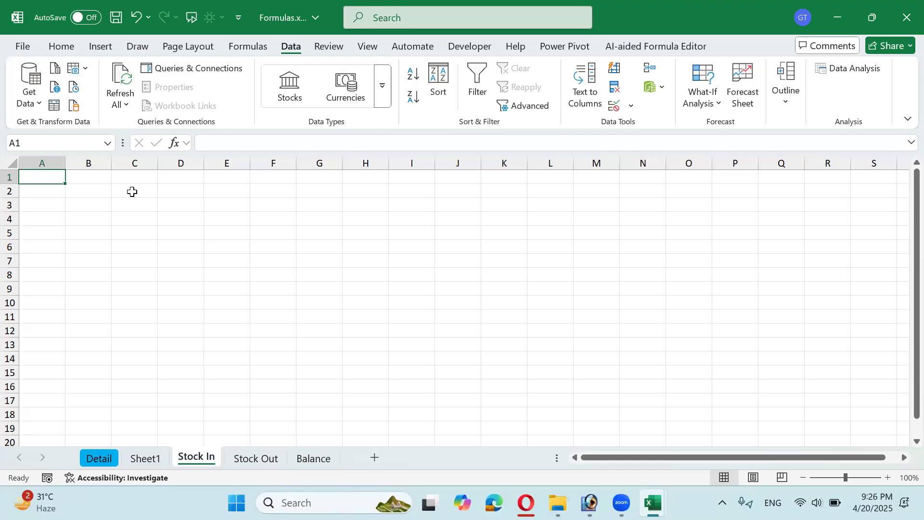
{"action": "left_click", "coordinate": [98, 197]}
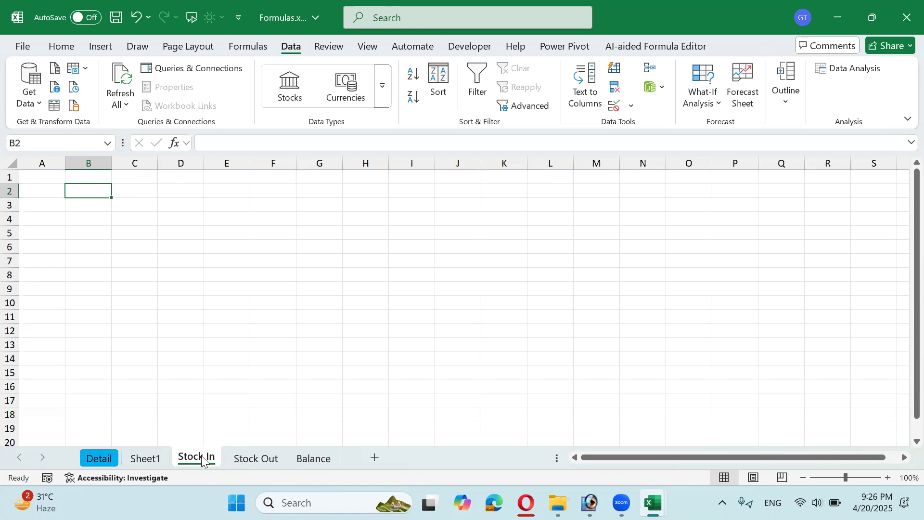
{"action": "left_click", "coordinate": [315, 460], "text": "shift"}
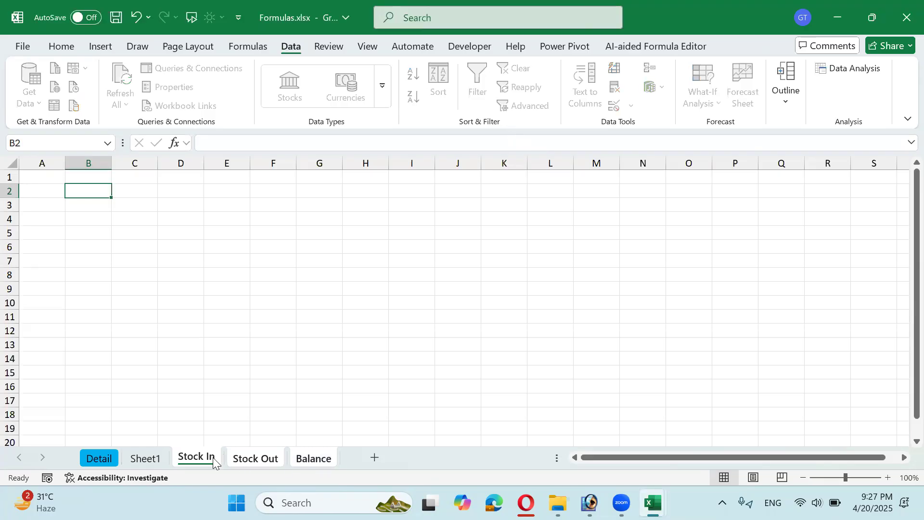
Enter the headers Date, Item Name and Qty in cells B2 to D2 of the grouped sheets
{"action": "type", "text": "Date"}
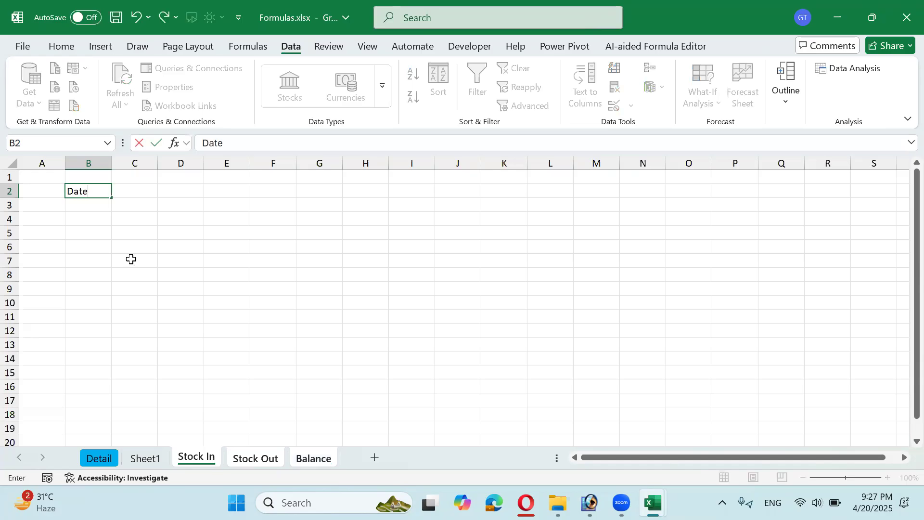
{"action": "key", "text": "Tab"}
{"action": "type", "text": "Item Name"}
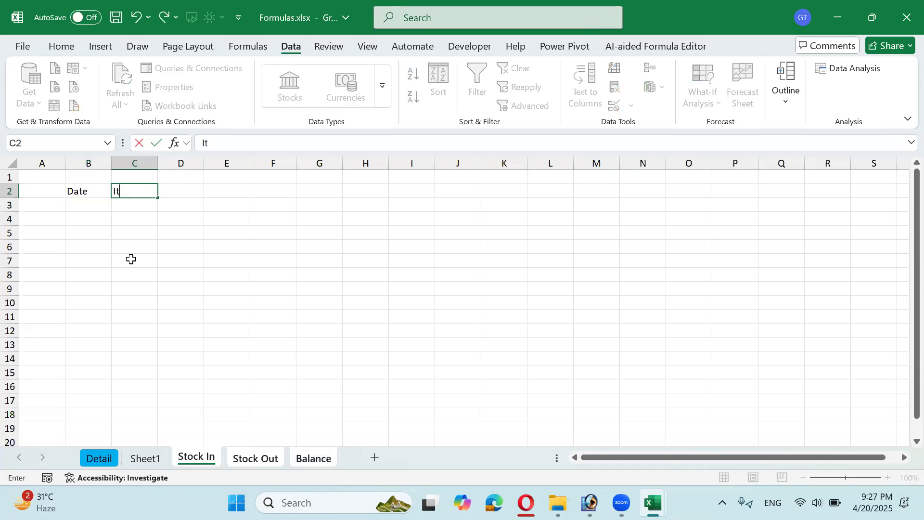
{"action": "key", "text": "Tab"}
{"action": "type", "text": "Qty"}
{"action": "key", "text": "Tab"}
{"action": "key", "text": "Left"}
{"action": "key", "text": "Left"}
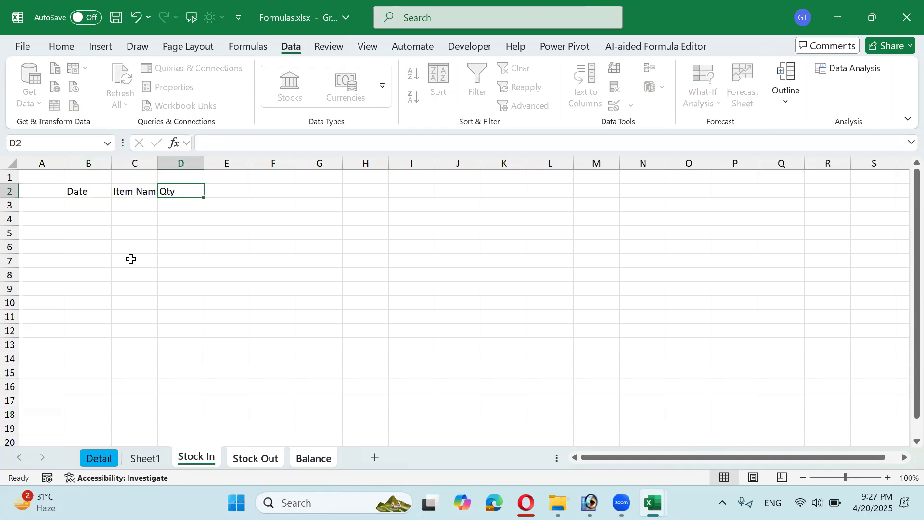
Widen columns C and D to give the Item Name and Qty headers more room
{"action": "left_click_drag", "start_coordinate": [161, 164], "coordinate": [162, 164]}
{"action": "double_click", "coordinate": [162, 164]}
{"action": "left_click_drag", "start_coordinate": [230, 164], "coordinate": [257, 164]}
{"action": "left_click_drag", "start_coordinate": [183, 164], "coordinate": [197, 164]}
Center the header cells B2:D2 horizontally on the grouped sheets
{"action": "left_click_drag", "start_coordinate": [107, 191], "coordinate": [217, 190]}
{"action": "left_click", "coordinate": [63, 46]}
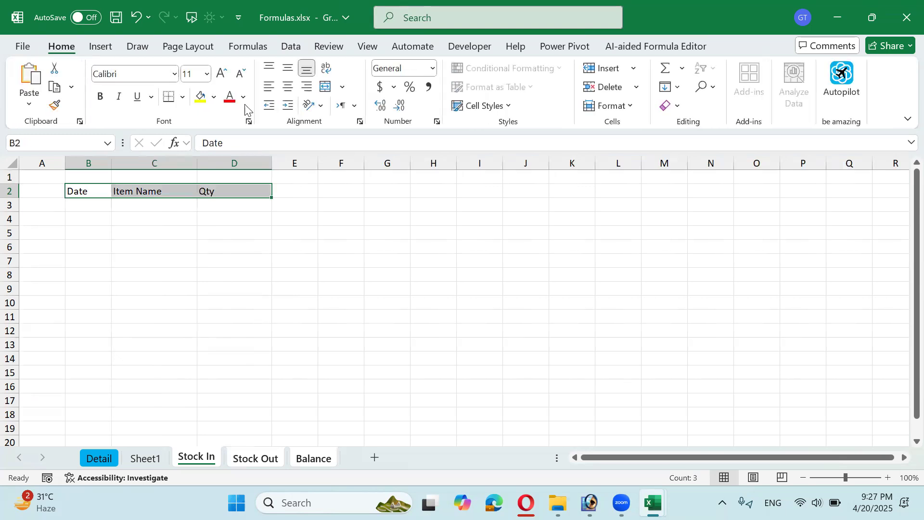
{"action": "left_click", "coordinate": [288, 87]}
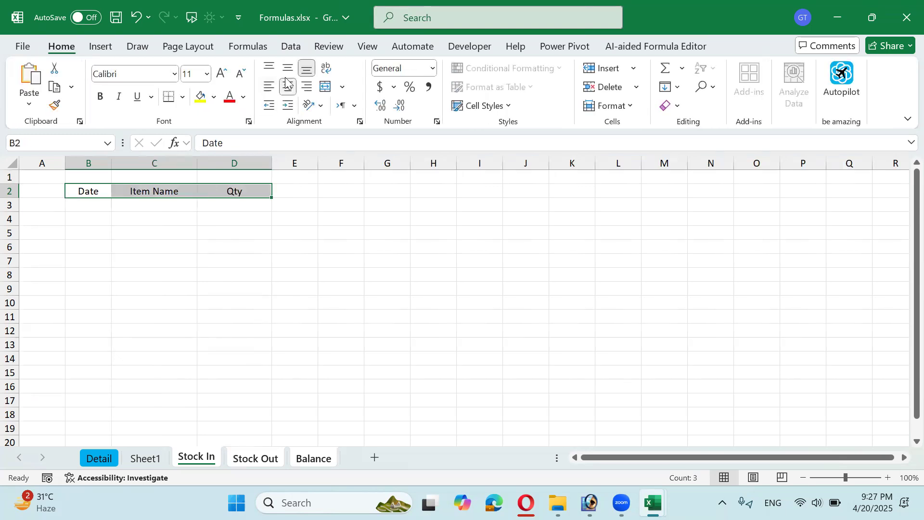
Apply a light gray fill and bold text to the header cells B2:D2 on the grouped sheets
{"action": "left_click", "coordinate": [213, 97]}
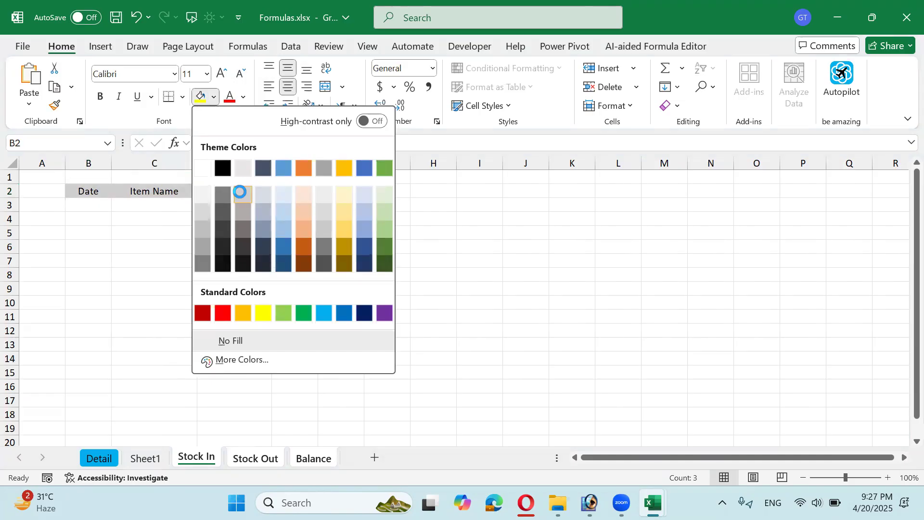
{"action": "left_click", "coordinate": [244, 191]}
{"action": "left_click", "coordinate": [101, 98]}
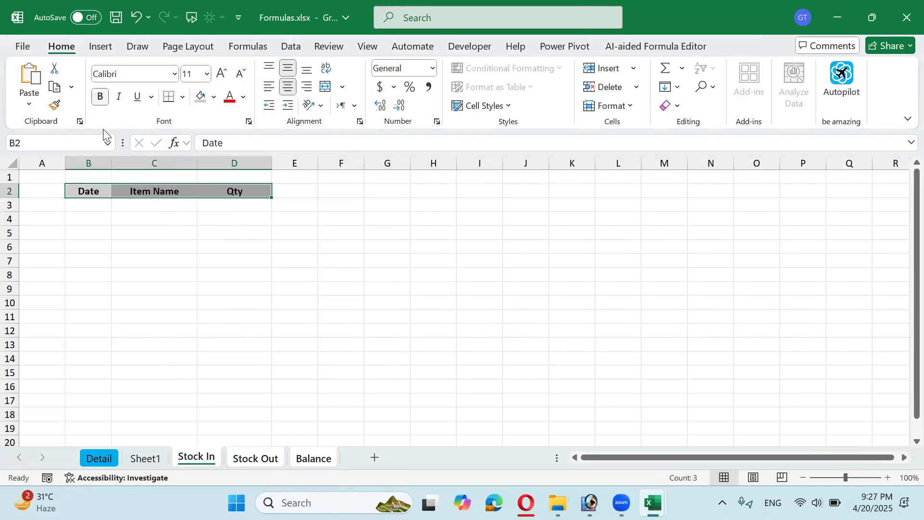
Add all borders around the header cells B2:D2 on the grouped sheets
{"action": "left_click", "coordinate": [183, 97]}
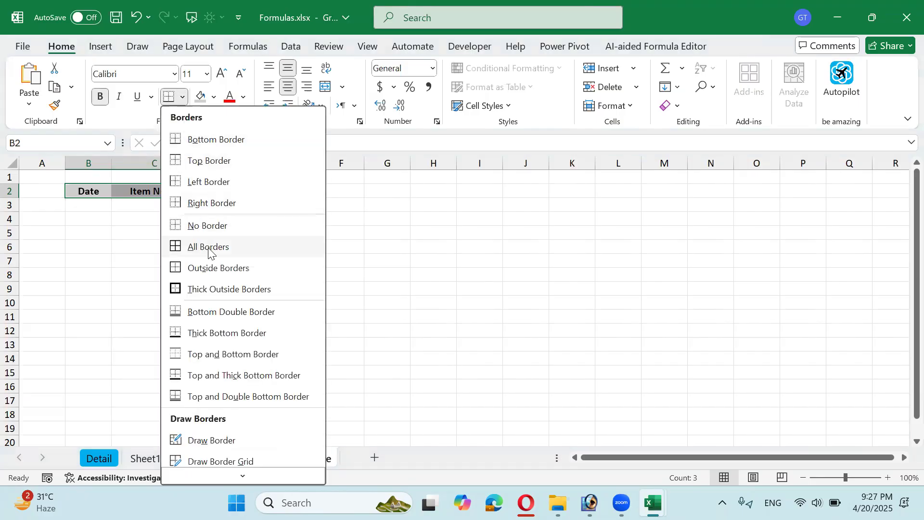
{"action": "left_click", "coordinate": [194, 246]}
{"action": "left_click", "coordinate": [195, 235]}
{"action": "left_click", "coordinate": [186, 215]}
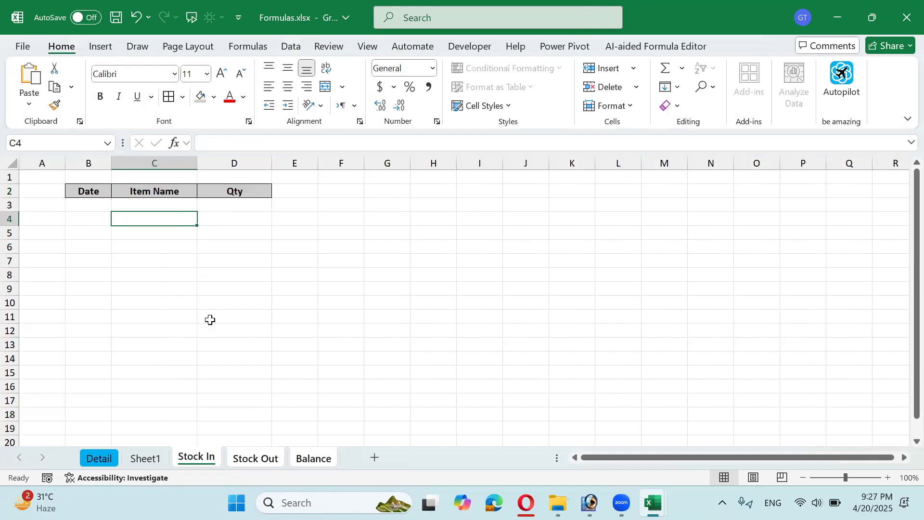
Ungroup the sheets and check the header row on Stock In, Stock Out and Balance individually
{"action": "right_click", "coordinate": [207, 461]}
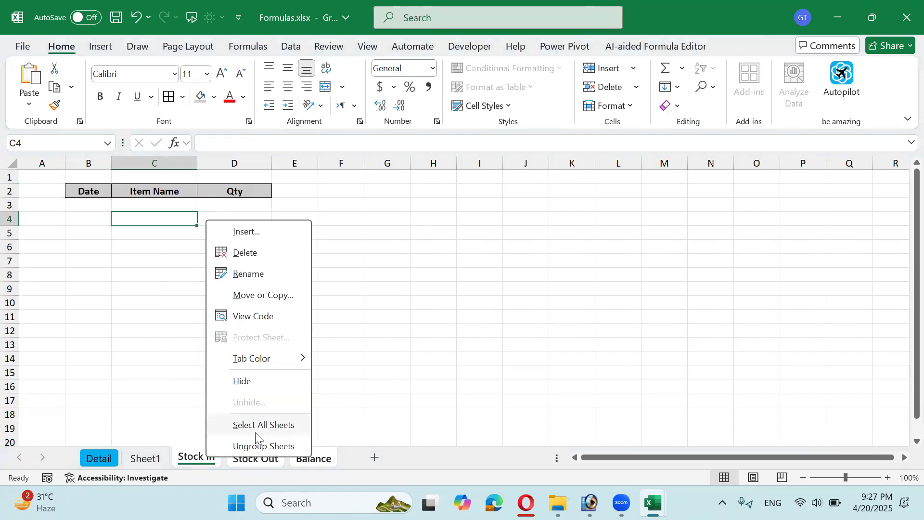
{"action": "left_click", "coordinate": [263, 447]}
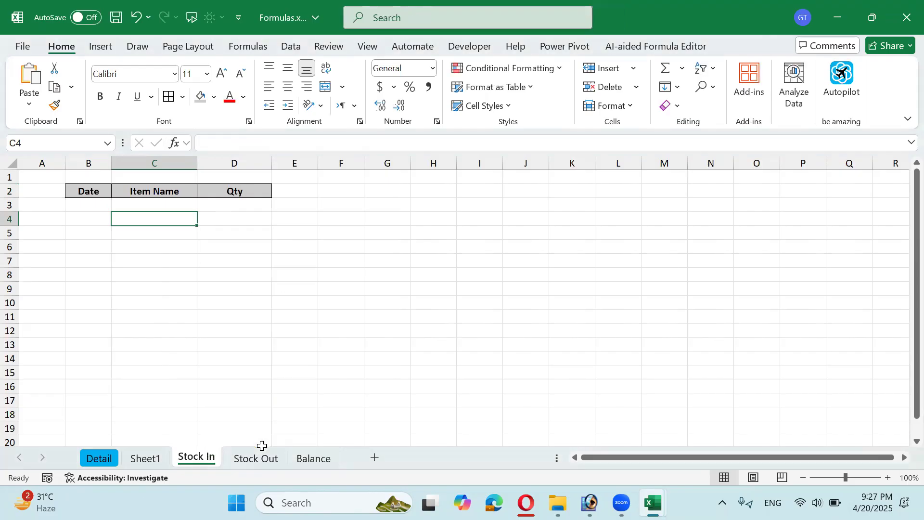
{"action": "left_click", "coordinate": [238, 459]}
{"action": "left_click", "coordinate": [305, 461]}
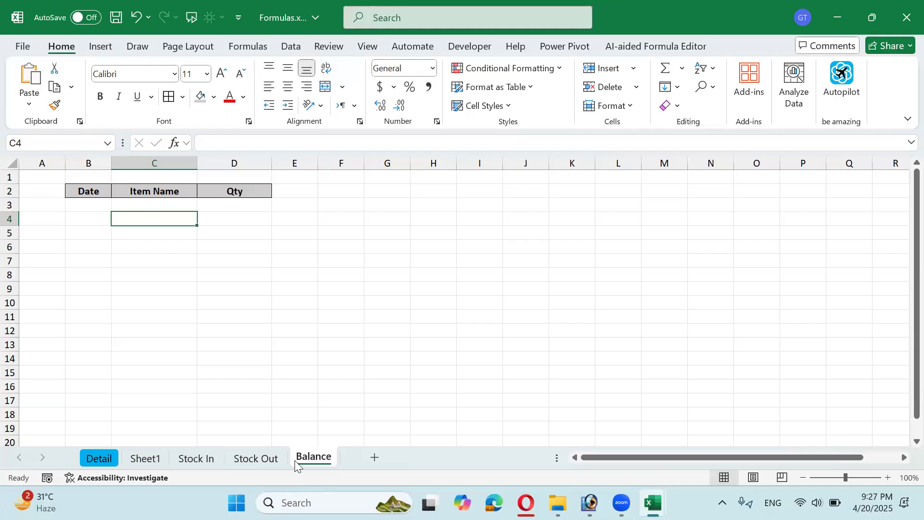
{"action": "left_click", "coordinate": [269, 462]}
{"action": "left_click", "coordinate": [214, 462]}
{"action": "left_click", "coordinate": [250, 461]}
{"action": "left_click", "coordinate": [306, 459]}
{"action": "left_click", "coordinate": [200, 460]}
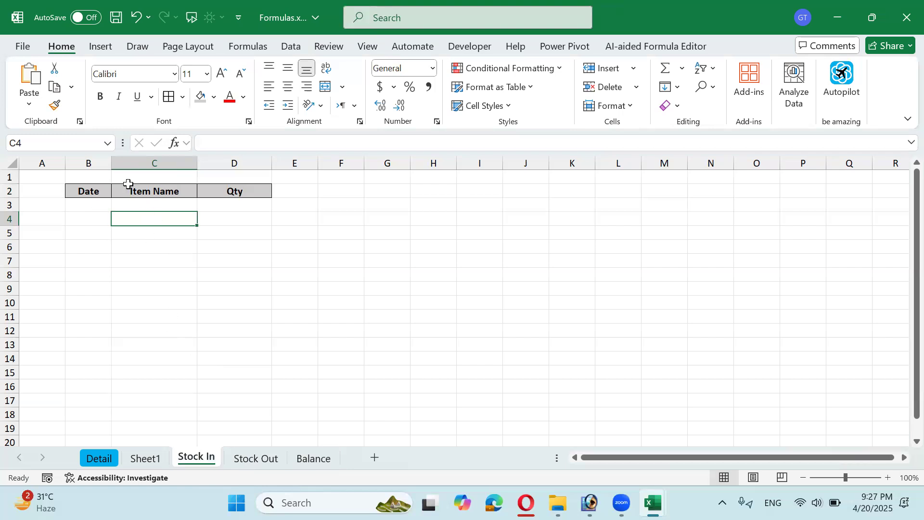
Widen the Date column on Stock In and enter the row 3 record 1 Mar 2025, Panadol, 600
{"action": "left_click_drag", "start_coordinate": [112, 163], "coordinate": [136, 163]}
{"action": "left_click", "coordinate": [102, 204]}
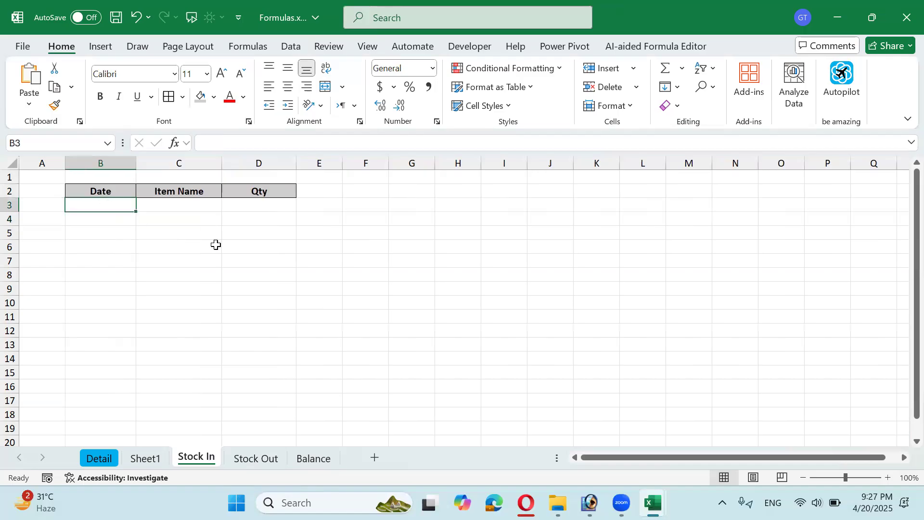
{"action": "type", "text": "1ma"}
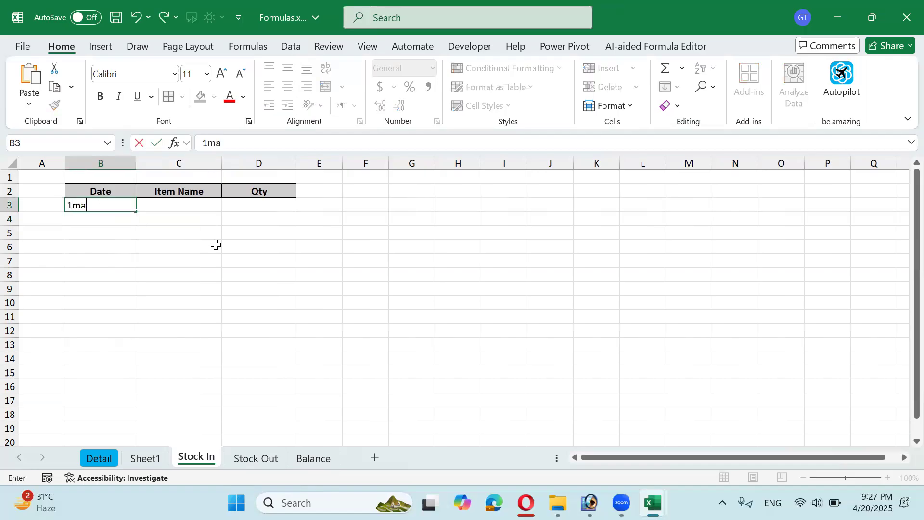
{"action": "type", "text": "r 2025"}
{"action": "key", "text": "Tab"}
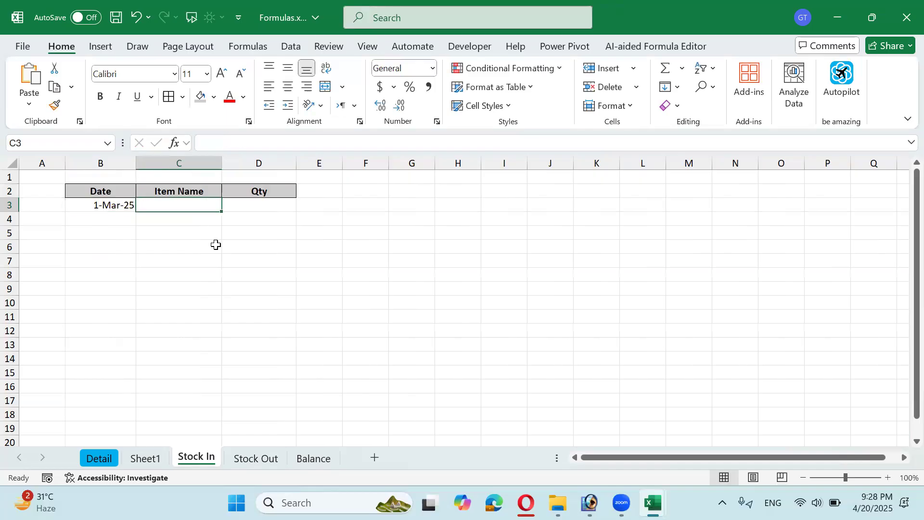
{"action": "type", "text": "Pan"}
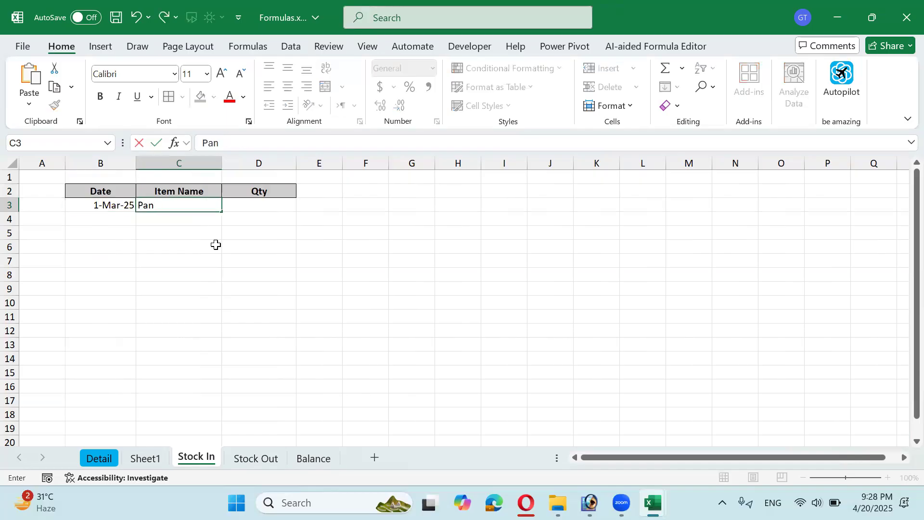
{"action": "type", "text": "adol"}
{"action": "key", "text": "Tab"}
{"action": "type", "text": "600"}
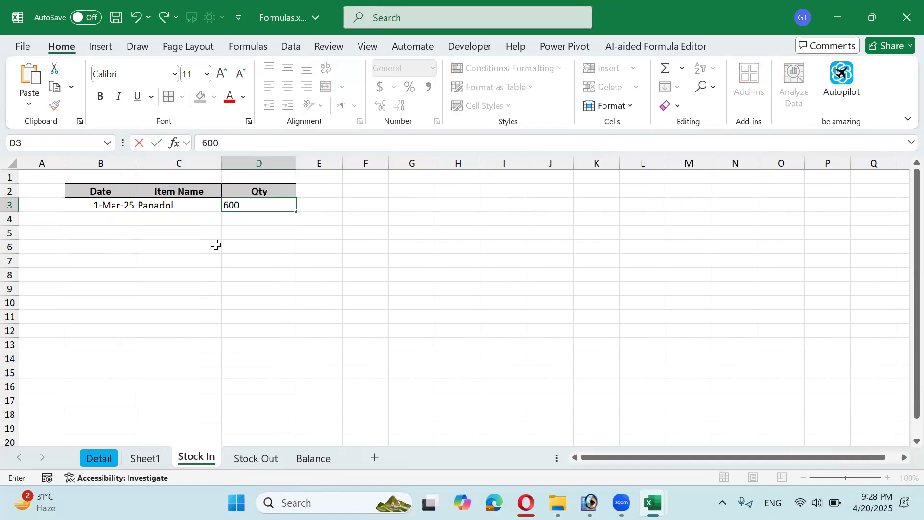
{"action": "key", "text": "Tab"}
{"action": "key", "text": "shift+Tab"}
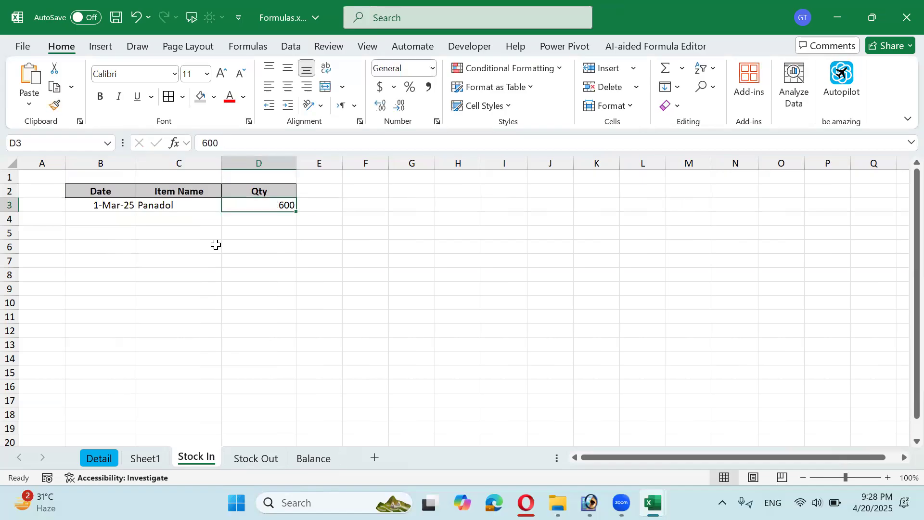
Widen the Item Name column on the Balance sheet slightly
{"action": "left_click", "coordinate": [299, 461]}
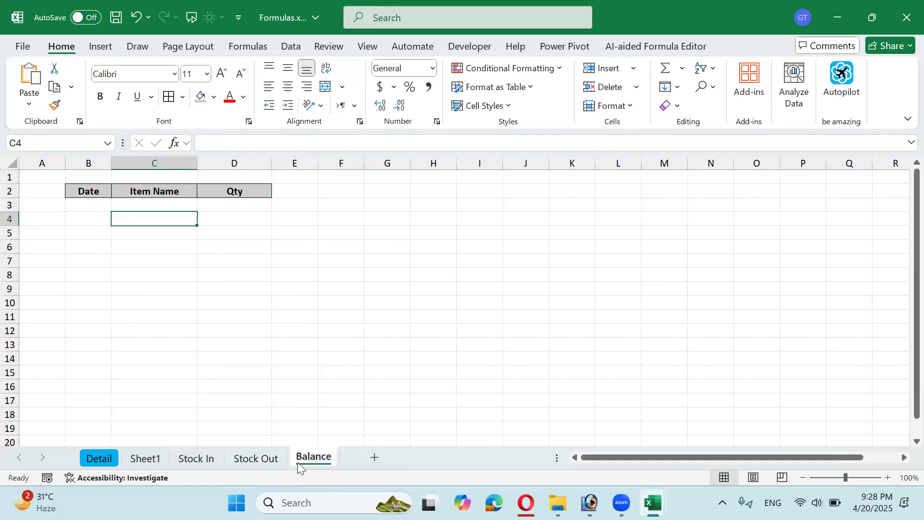
{"action": "left_click", "coordinate": [250, 207]}
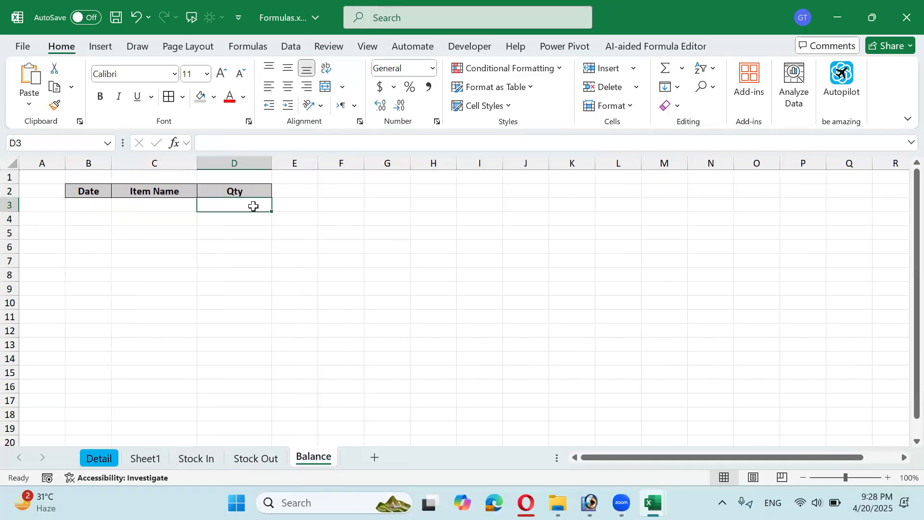
{"action": "left_click_drag", "start_coordinate": [197, 163], "coordinate": [217, 163]}
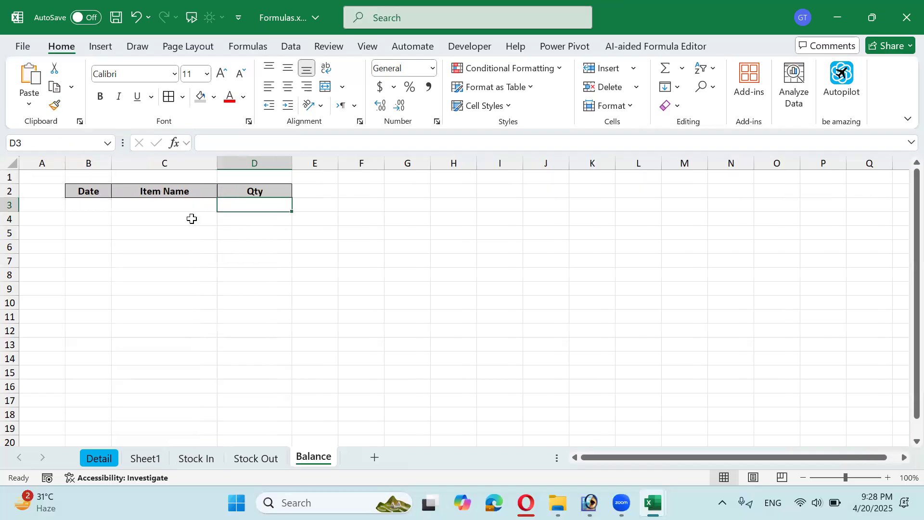
Enter a second Stock In record in row 4 with date 2 Mar 2025, item Panadol and quantity 700
{"action": "left_click", "coordinate": [214, 459]}
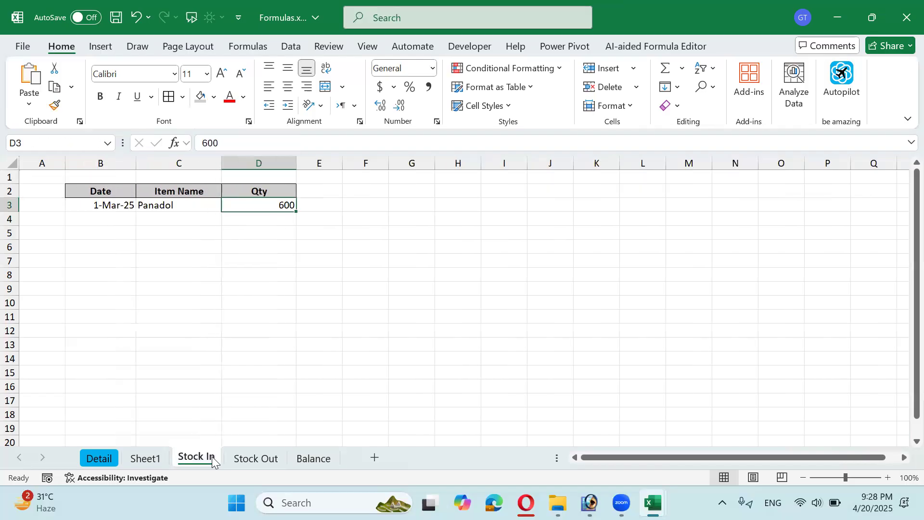
{"action": "left_click_drag", "start_coordinate": [171, 207], "coordinate": [171, 236]}
{"action": "left_click", "coordinate": [110, 215]}
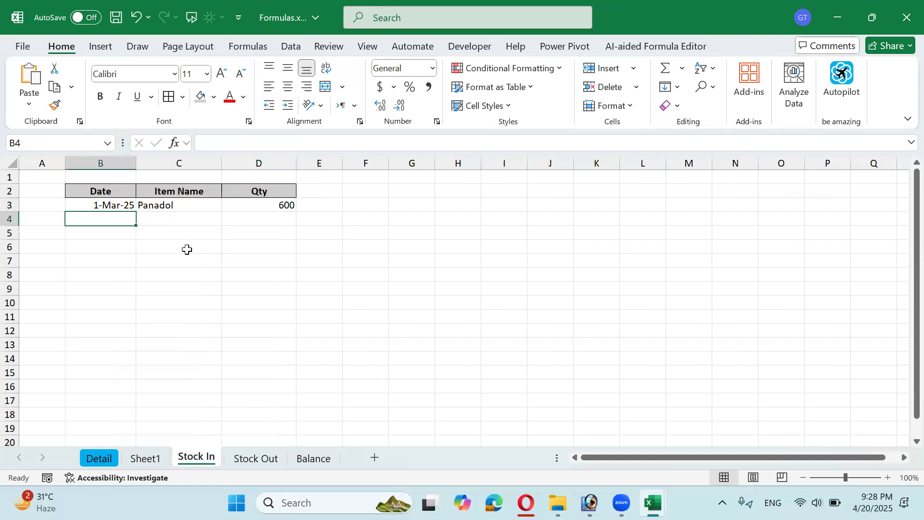
{"action": "type", "text": "2 mar"}
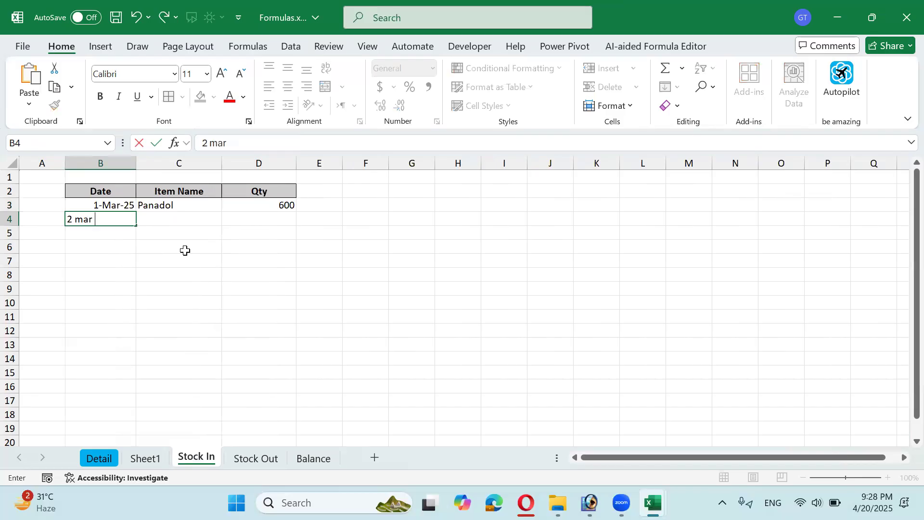
{"action": "type", "text": " 2025"}
{"action": "key", "text": "Tab"}
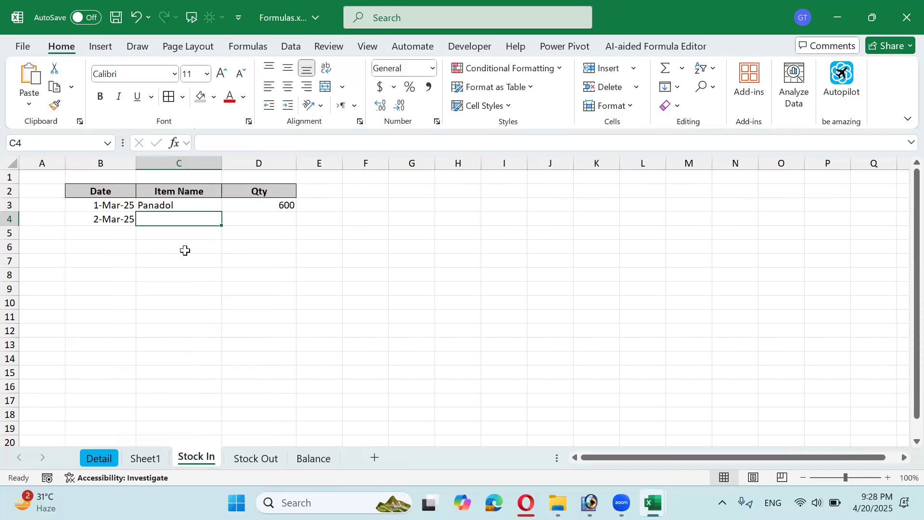
{"action": "type", "text": "panadol"}
{"action": "key", "text": "Tab"}
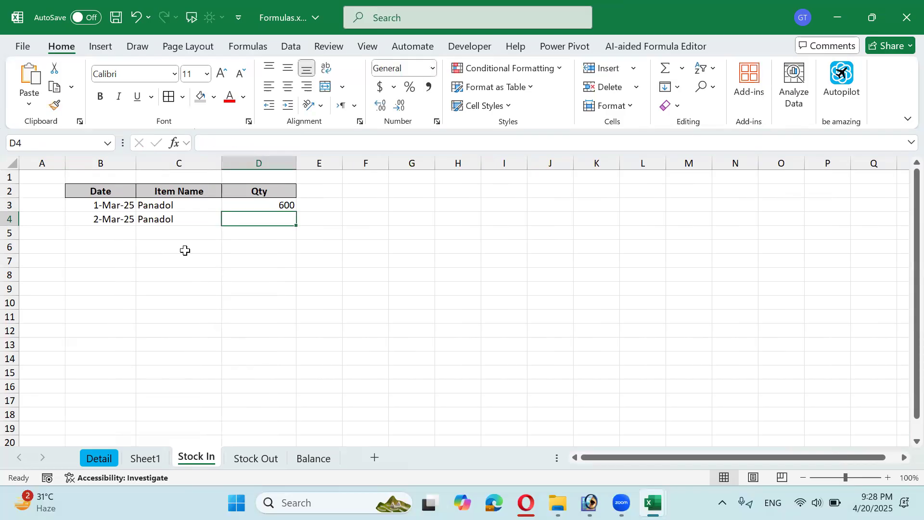
{"action": "type", "text": "700"}
{"action": "key", "text": "Tab"}
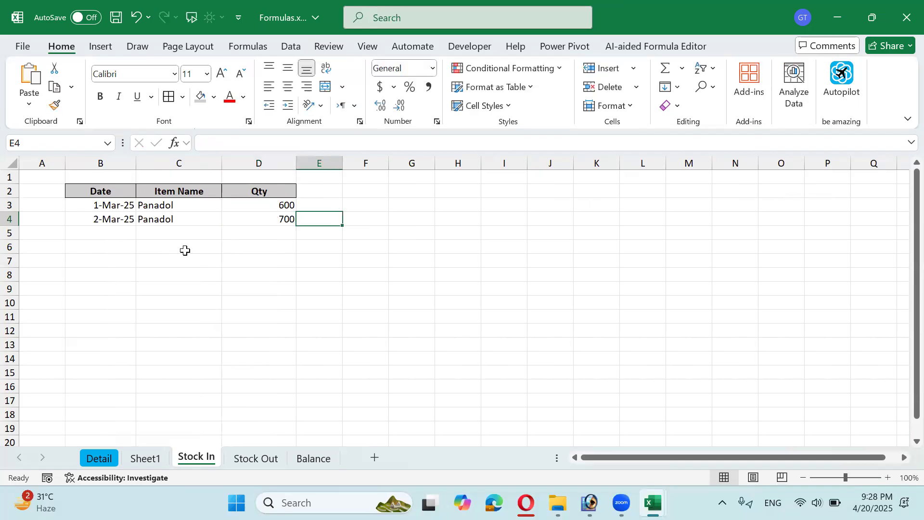
Begin a UNIQUE formula in cell C3 of the Balance sheet to list the Stock In item names
{"action": "left_click", "coordinate": [186, 204]}
{"action": "left_click_drag", "start_coordinate": [186, 218], "coordinate": [175, 291]}
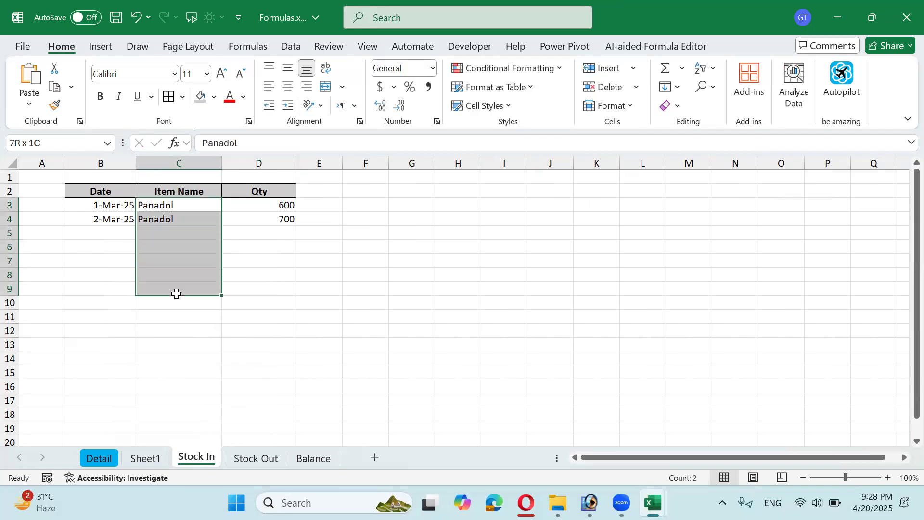
{"action": "left_click", "coordinate": [311, 457]}
{"action": "left_click", "coordinate": [158, 208]}
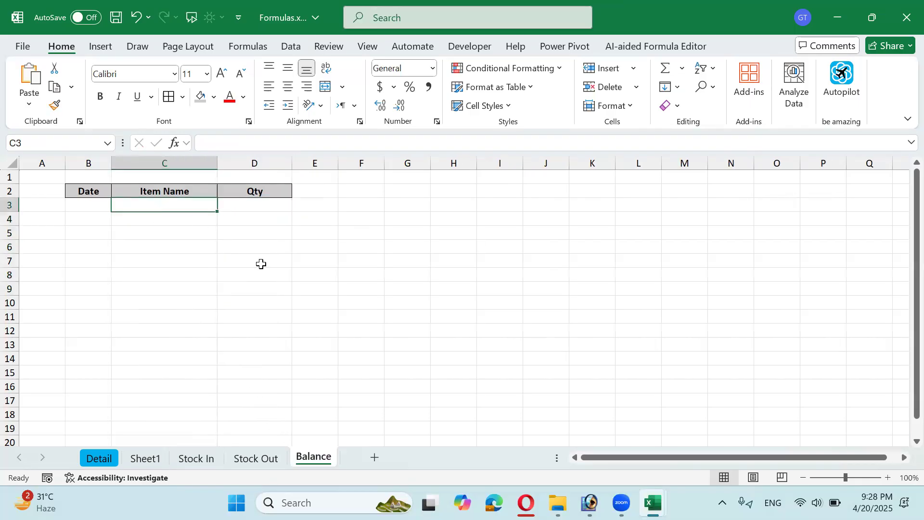
{"action": "type", "text": "=uni"}
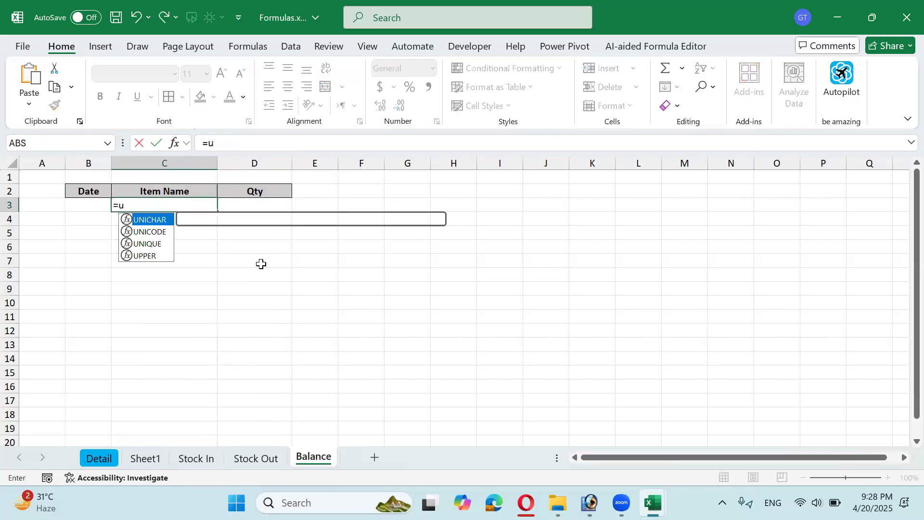
{"action": "key", "text": "Tab"}
{"action": "key", "text": "BackSpace"}
{"action": "key", "text": "BackSpace"}
{"action": "key", "text": "BackSpace"}
{"action": "key", "text": "BackSpace"}
{"action": "key", "text": "BackSpace"}
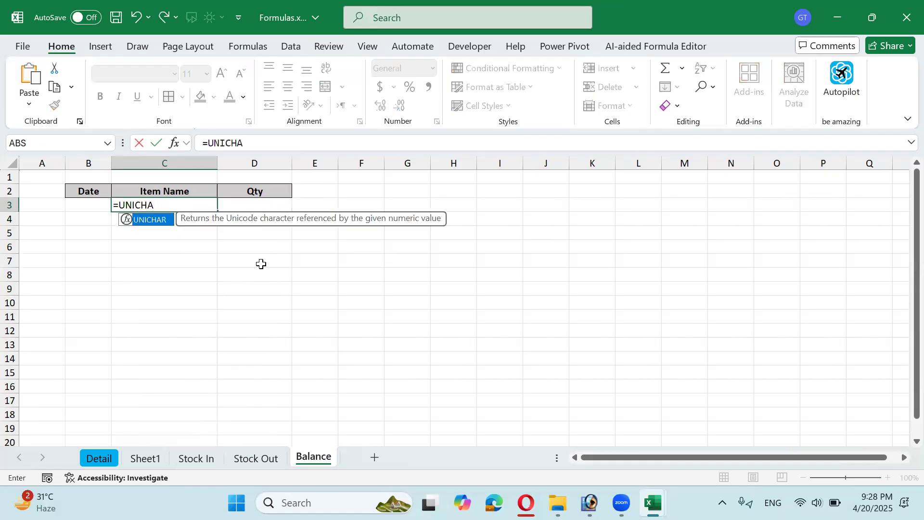
{"action": "key", "text": "Down"}
{"action": "key", "text": "Down"}
{"action": "key", "text": "Tab"}
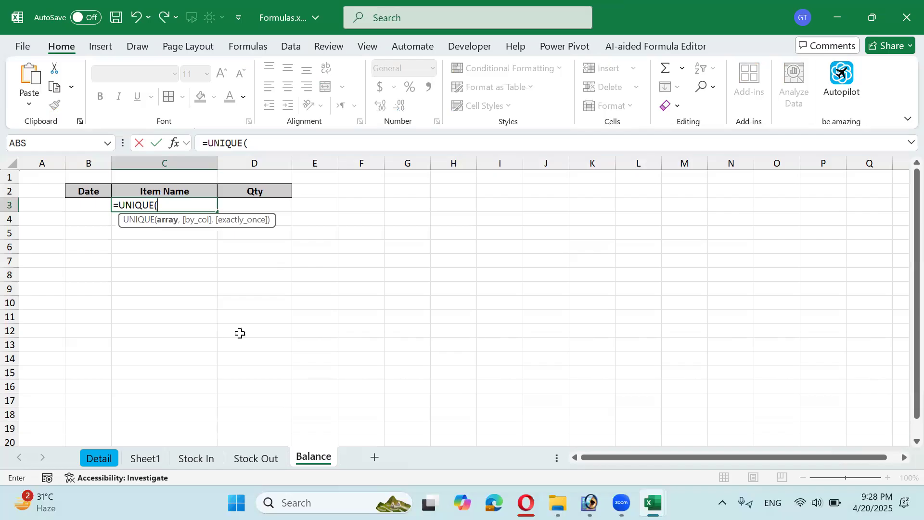
Set the UNIQUE array to 'Stock In'!C3:C35 and complete the formula
{"action": "left_click", "coordinate": [203, 461]}
{"action": "left_click_drag", "start_coordinate": [180, 200], "coordinate": [187, 476]}
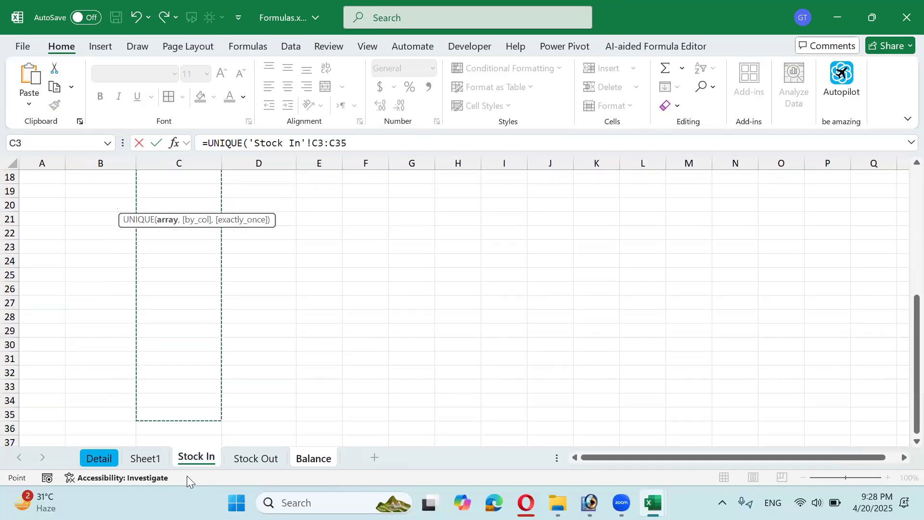
{"action": "key", "text": "Return"}
{"action": "key", "text": "Up"}
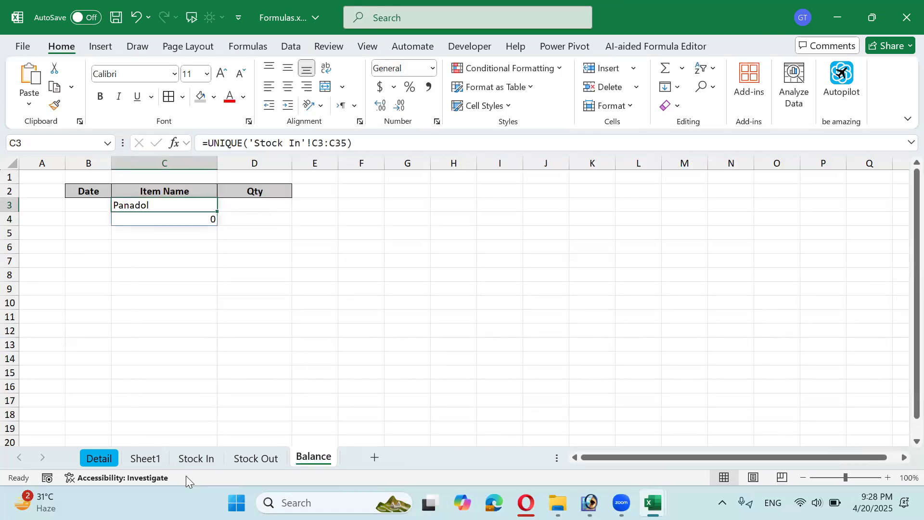
Begin a SUMIF formula in cell D3 of the Balance sheet with 'Stock In'!C:C as the range
{"action": "key", "text": "Right"}
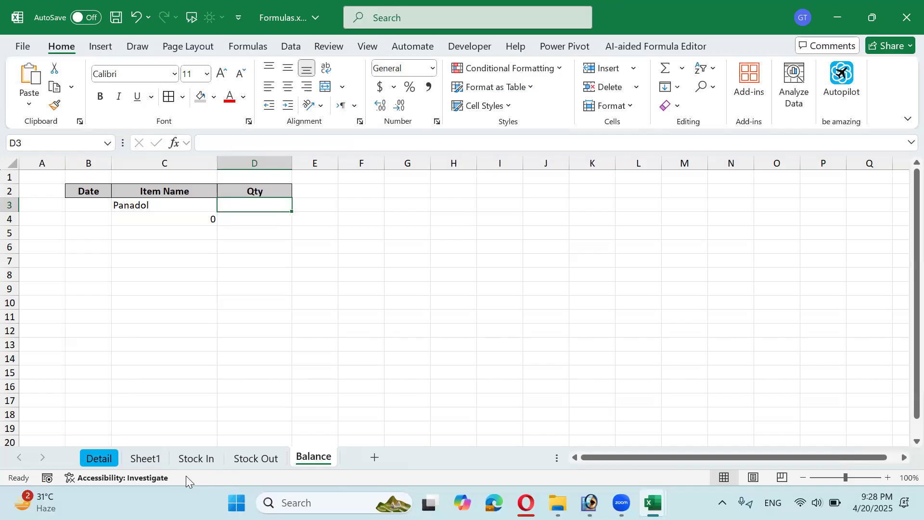
{"action": "left_click", "coordinate": [231, 460]}
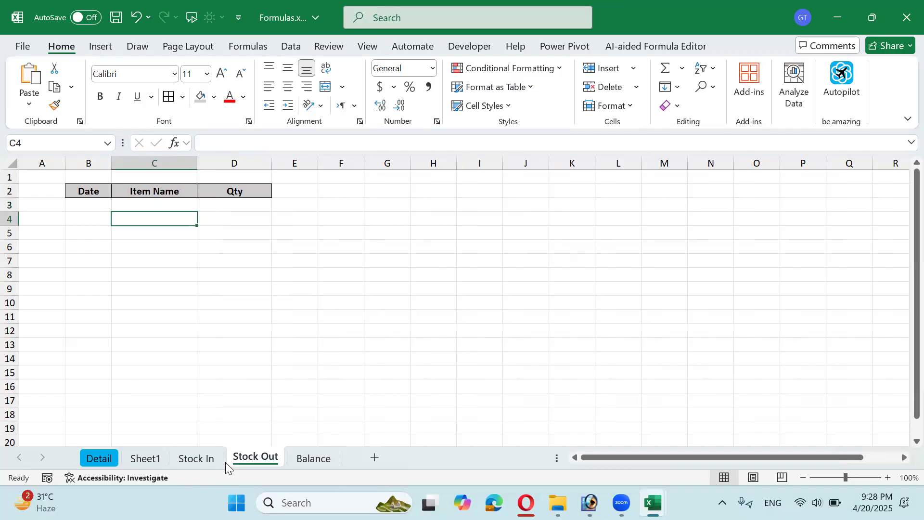
{"action": "left_click", "coordinate": [207, 460]}
{"action": "left_click", "coordinate": [249, 460]}
{"action": "left_click", "coordinate": [316, 460]}
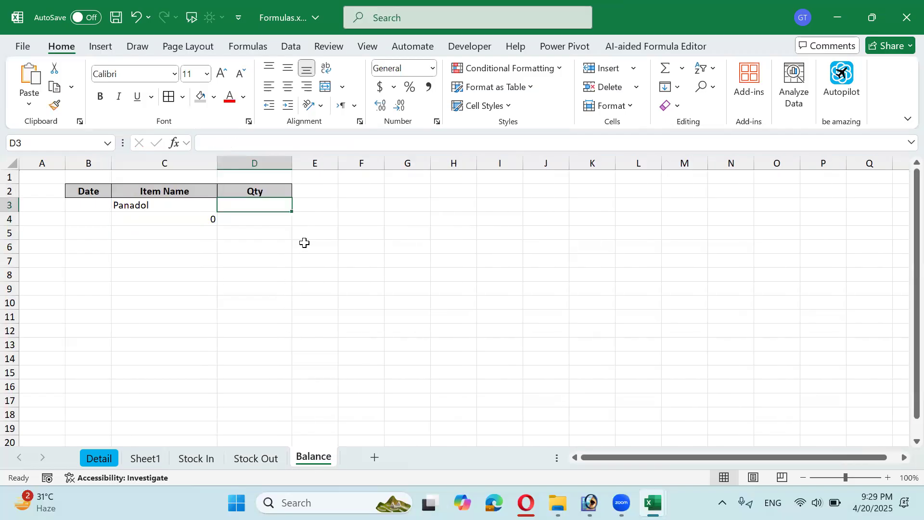
{"action": "type", "text": "=sumif"}
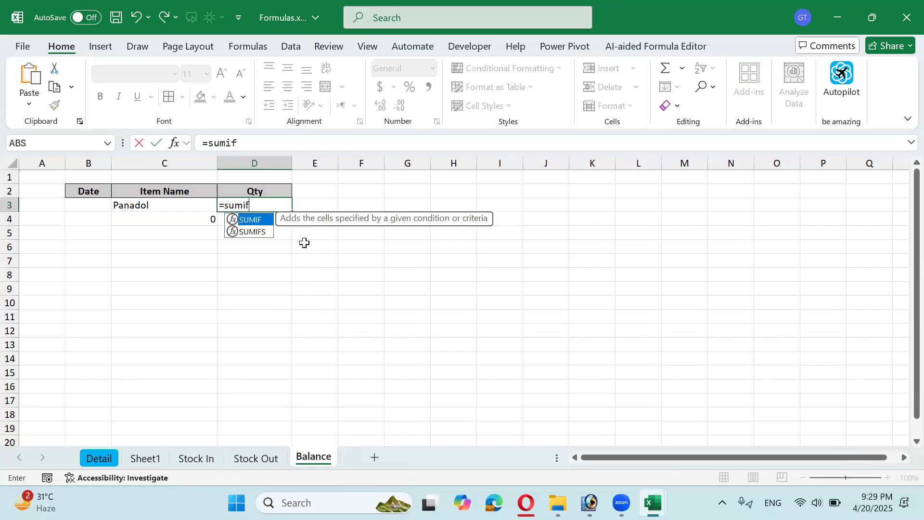
{"action": "type", "text": "("}
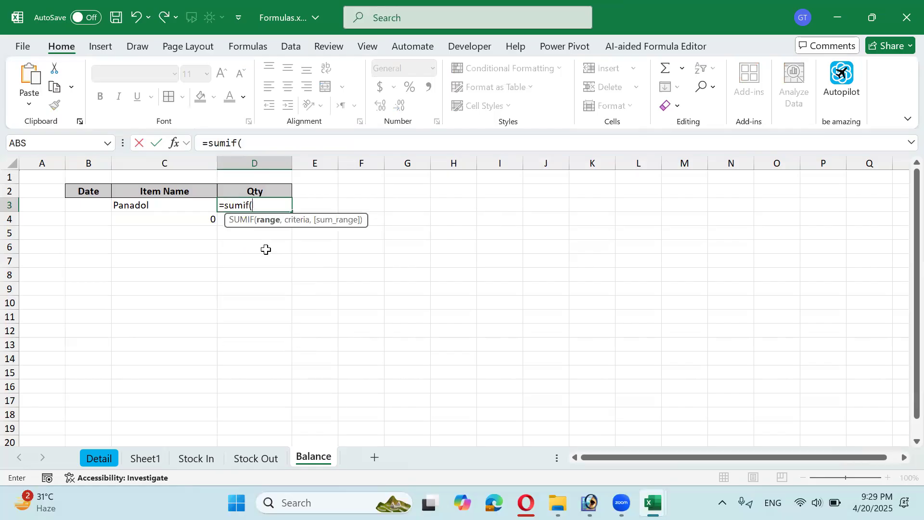
{"action": "left_click", "coordinate": [207, 460]}
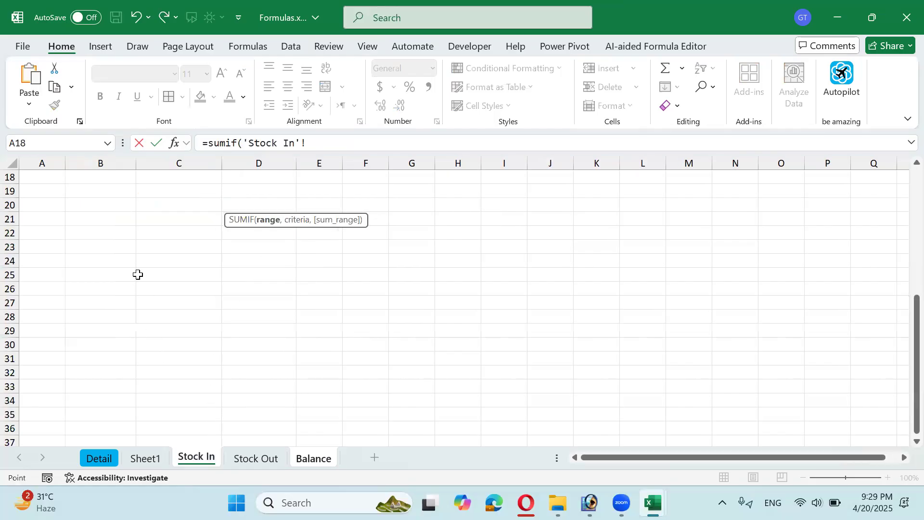
{"action": "scroll", "coordinate": [126, 264], "scroll_direction": "up", "scroll_amount": 6}
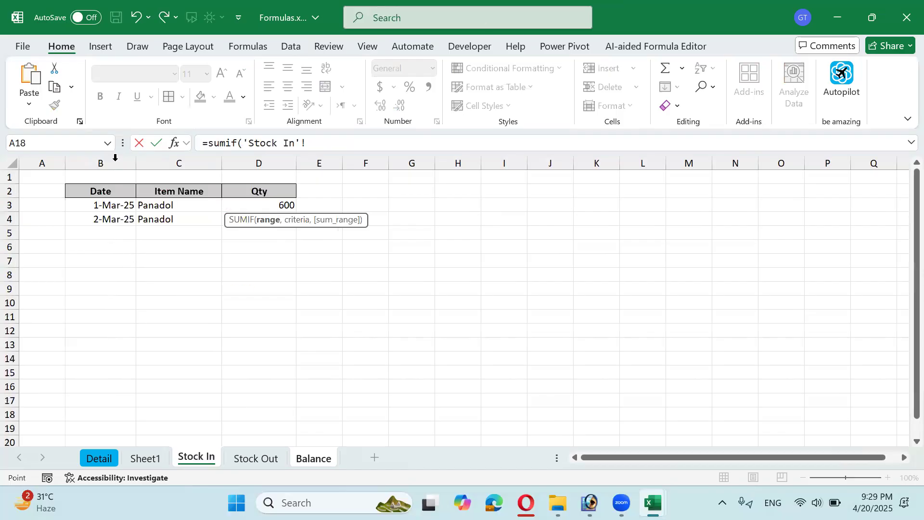
{"action": "left_click", "coordinate": [169, 164]}
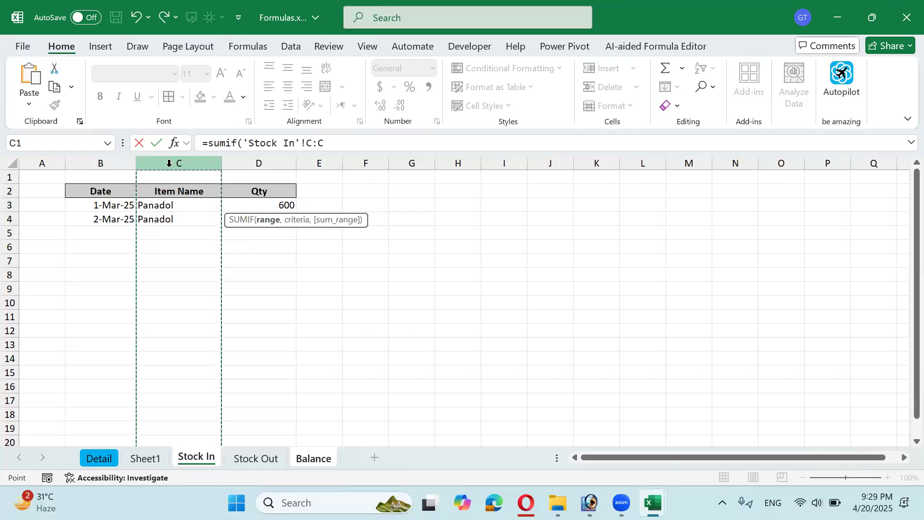
Set the SUMIF criteria to Balance!C3 and the sum range to 'Stock In'!D:D, and complete the formula
{"action": "type", "text": ","}
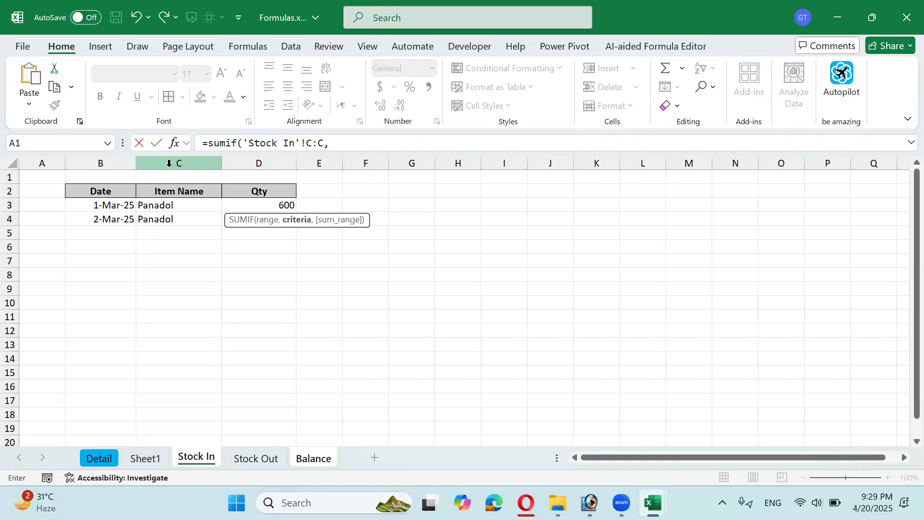
{"action": "left_click", "coordinate": [325, 460]}
{"action": "left_click", "coordinate": [155, 205]}
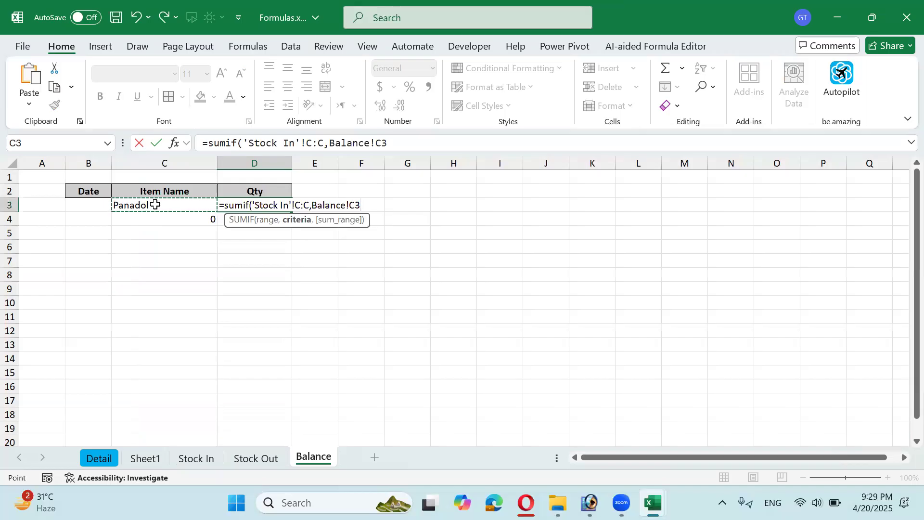
{"action": "type", "text": ","}
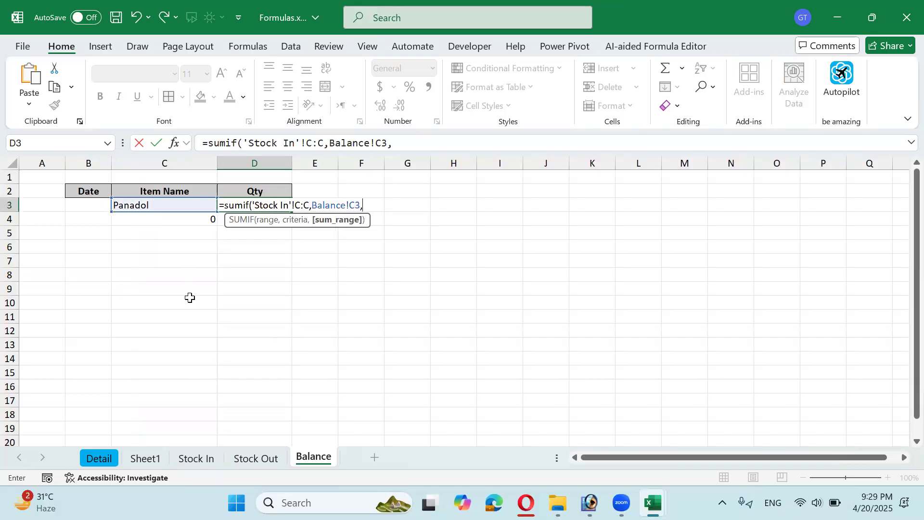
{"action": "left_click", "coordinate": [205, 459]}
{"action": "left_click", "coordinate": [250, 159]}
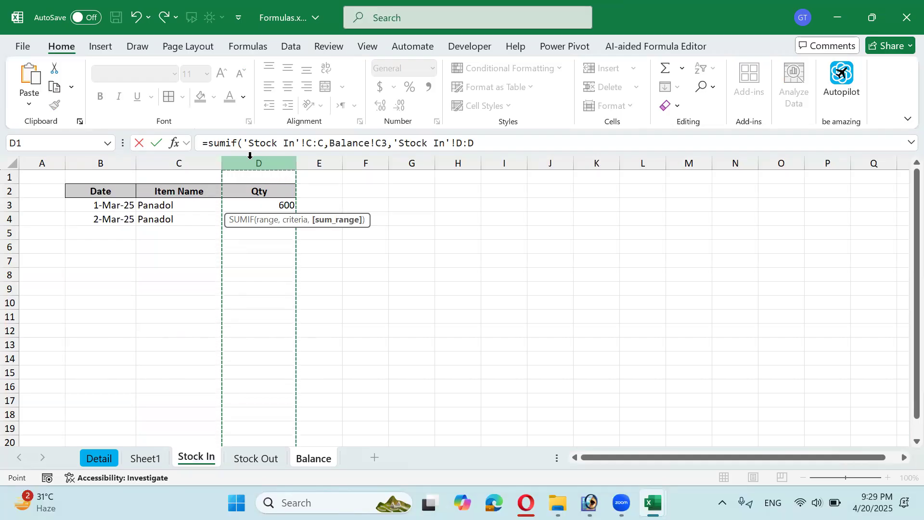
{"action": "type", "text": ")"}
{"action": "key", "text": "Return"}
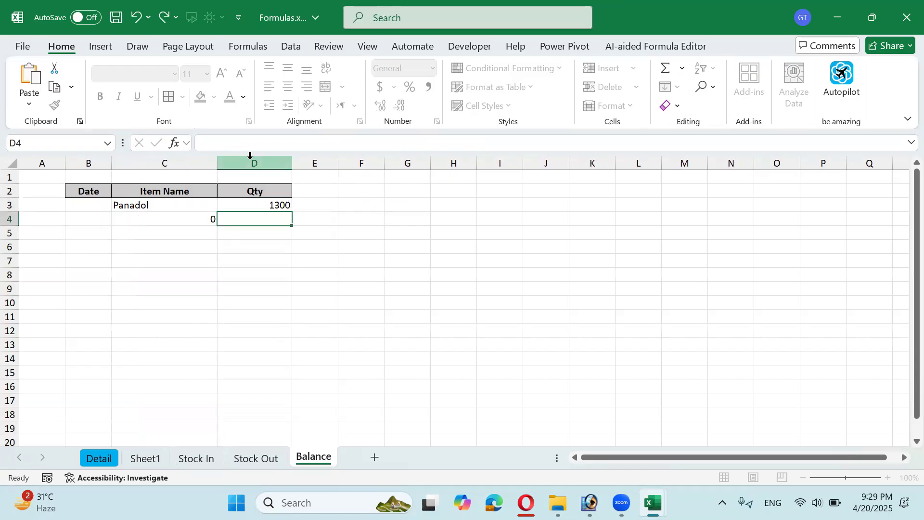
Review the SUMIF formula in D3 and fill it down the Qty column to D12
{"action": "key", "text": "Up"}
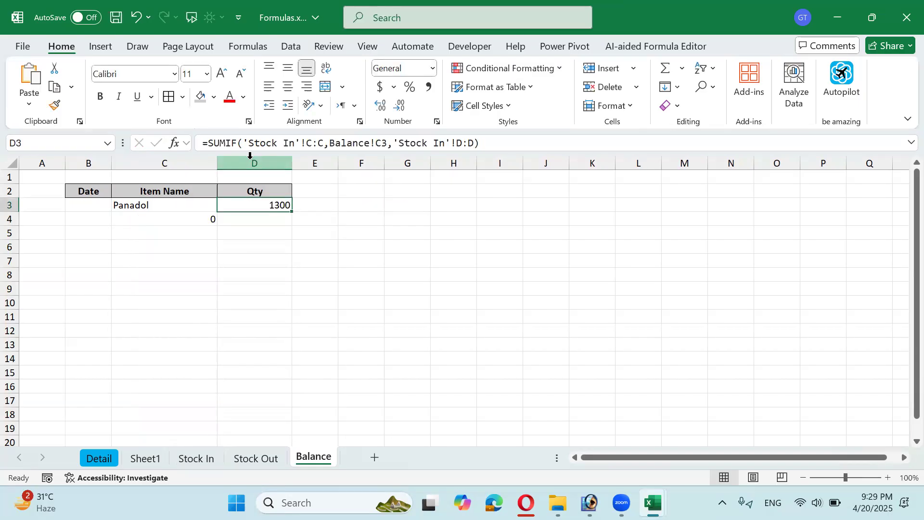
{"action": "key", "text": "F2"}
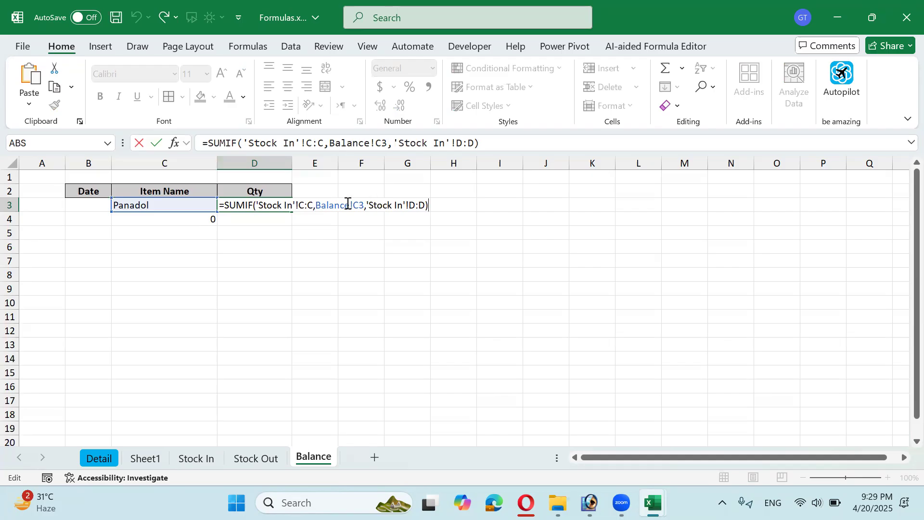
{"action": "key", "text": "Return"}
{"action": "key", "text": "Up"}
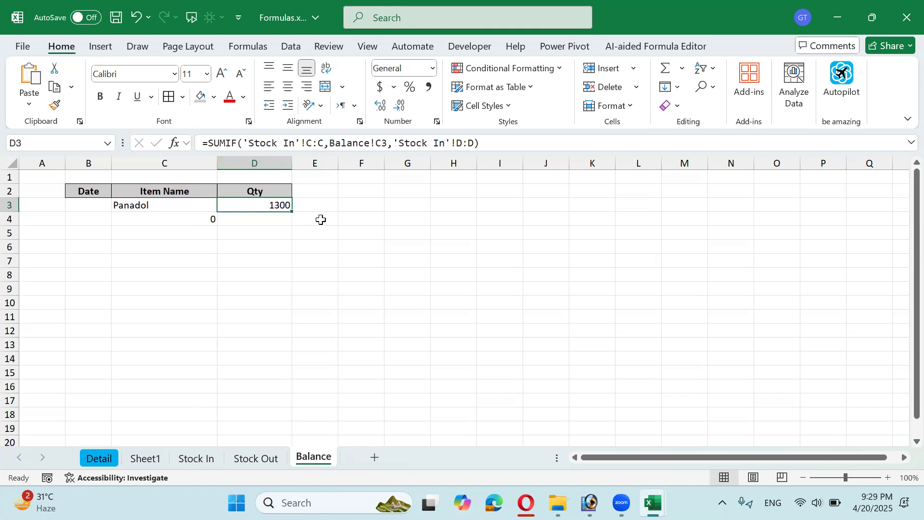
{"action": "left_click_drag", "start_coordinate": [291, 211], "coordinate": [291, 337]}
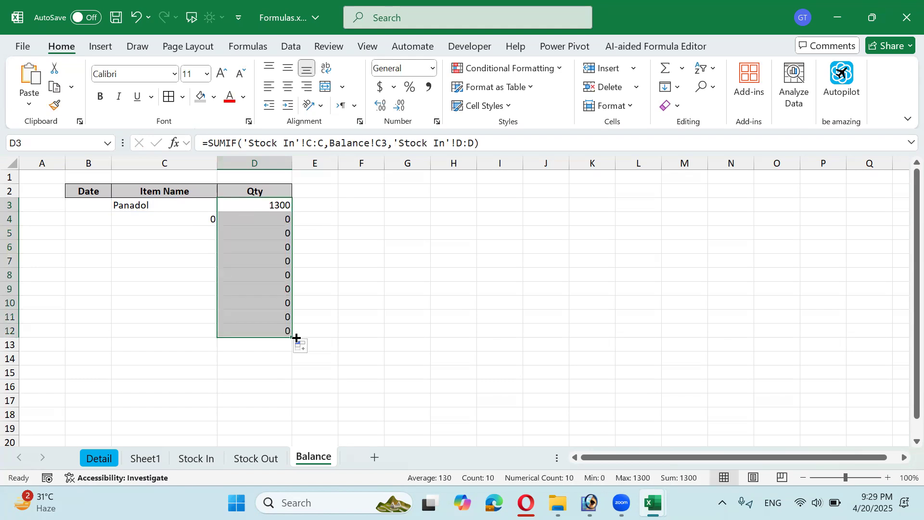
Enter a Stock Out record in row 3 with item Panadol and quantity 700, leaving the date blank
{"action": "left_click", "coordinate": [229, 461]}
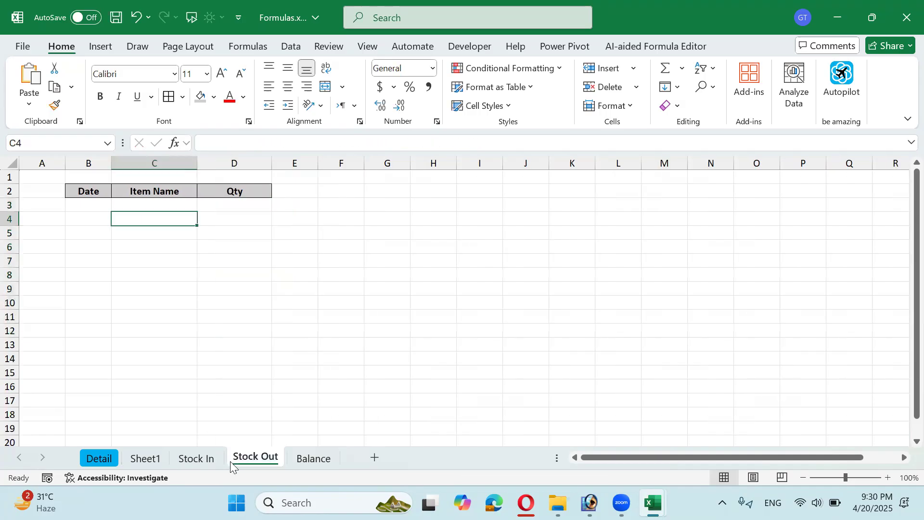
{"action": "left_click", "coordinate": [96, 204]}
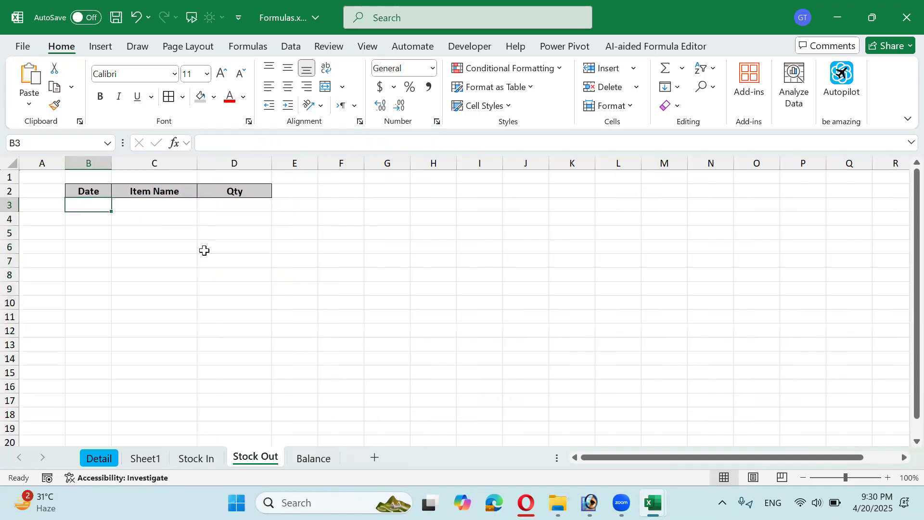
{"action": "key", "text": "Right"}
{"action": "type", "text": "Panadol"}
{"action": "key", "text": "Tab"}
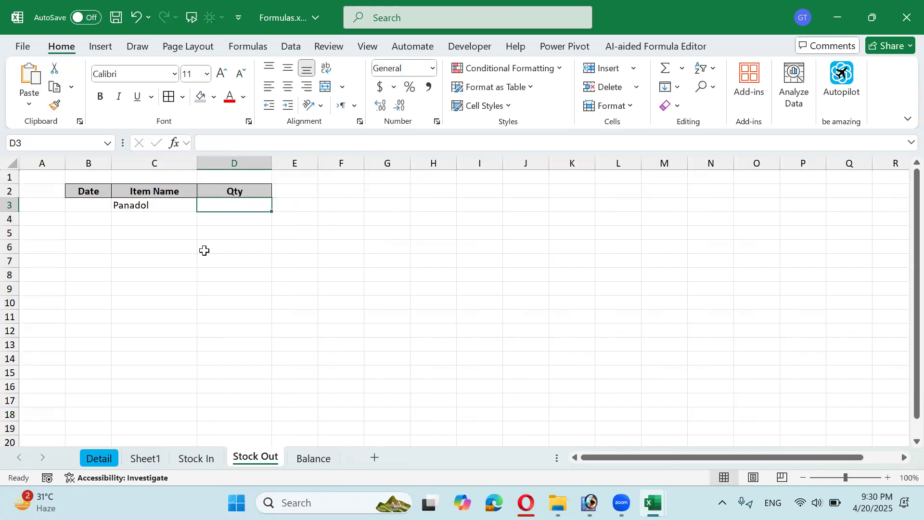
{"action": "type", "text": "700"}
{"action": "key", "text": "Return"}
{"action": "key", "text": "Up"}
Compare the Panadol quantities on the Balance, Stock Out and Stock In sheets and inspect the formula in Balance cell D3
{"action": "left_click", "coordinate": [314, 458]}
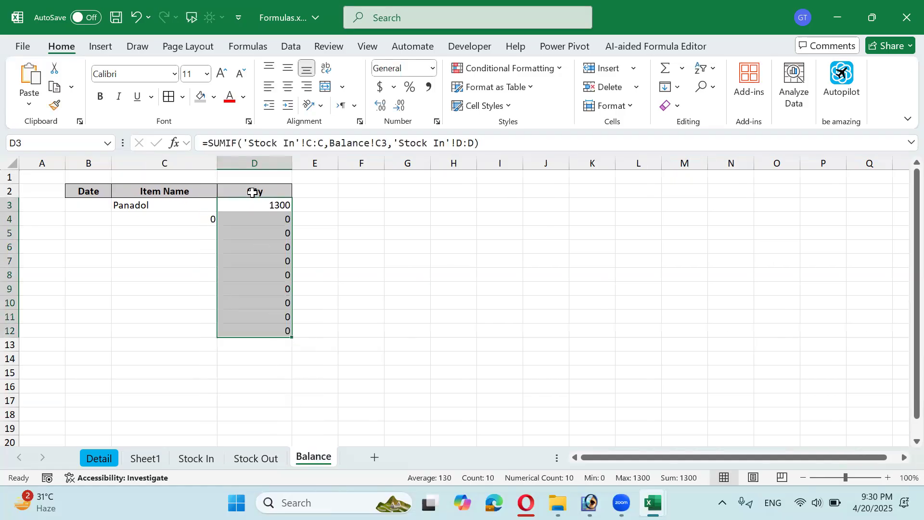
{"action": "left_click", "coordinate": [254, 458]}
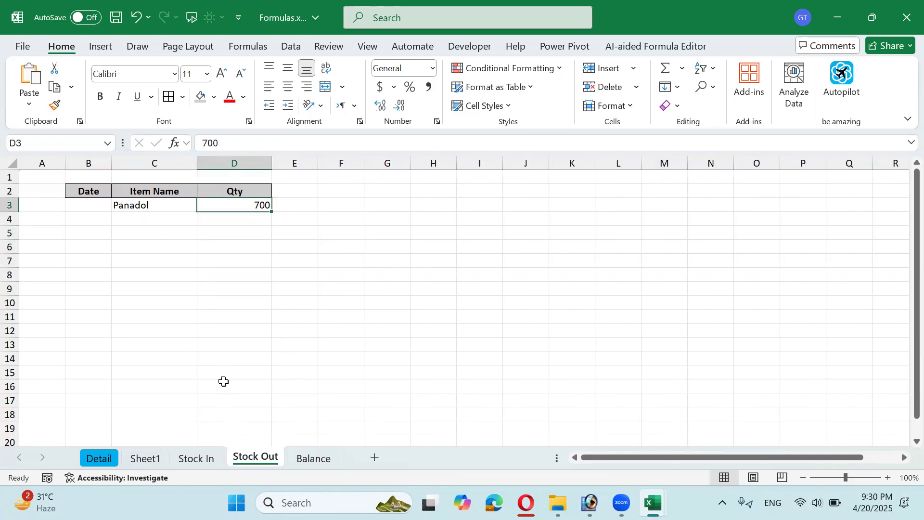
{"action": "left_click", "coordinate": [211, 463]}
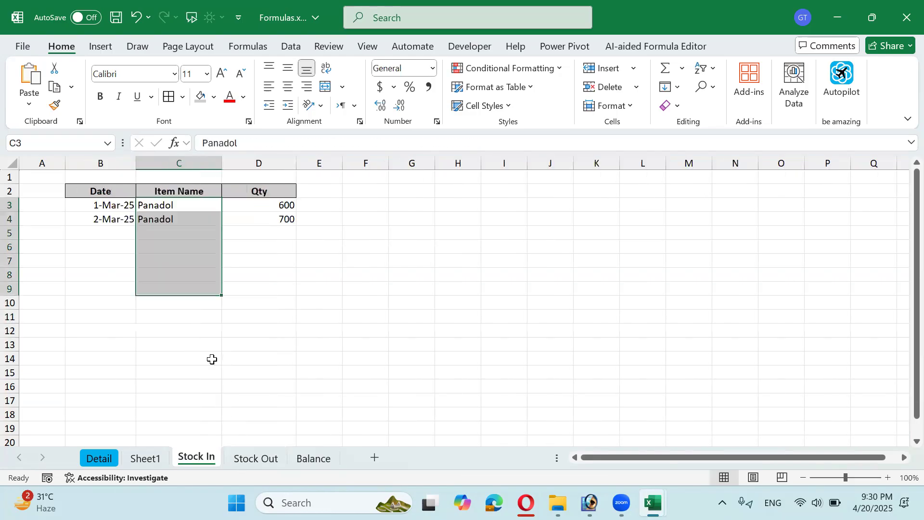
{"action": "left_click", "coordinate": [261, 218]}
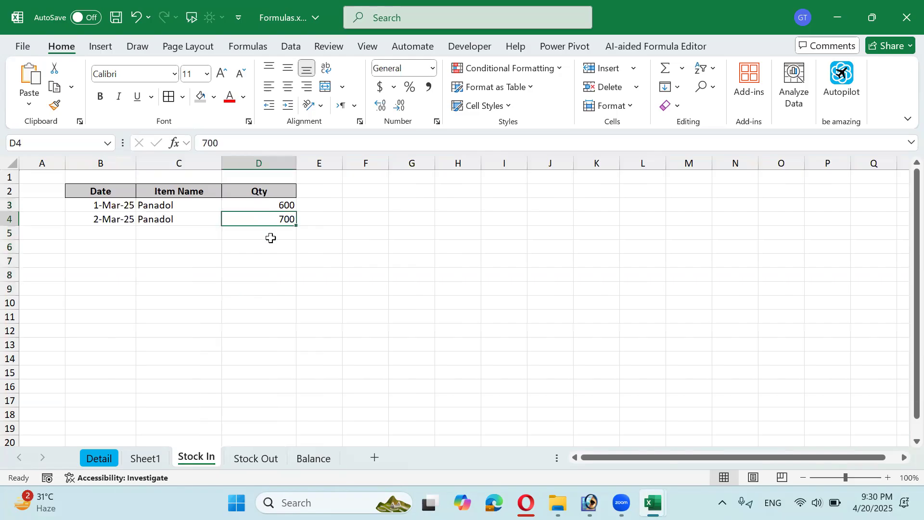
{"action": "left_click", "coordinate": [319, 461]}
{"action": "left_click", "coordinate": [254, 206]}
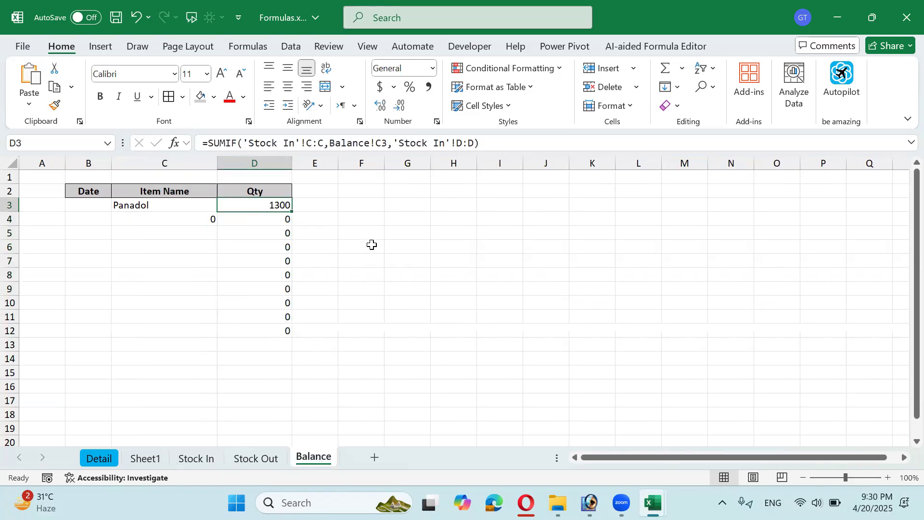
{"action": "key", "text": "F2"}
{"action": "key", "text": "Return"}
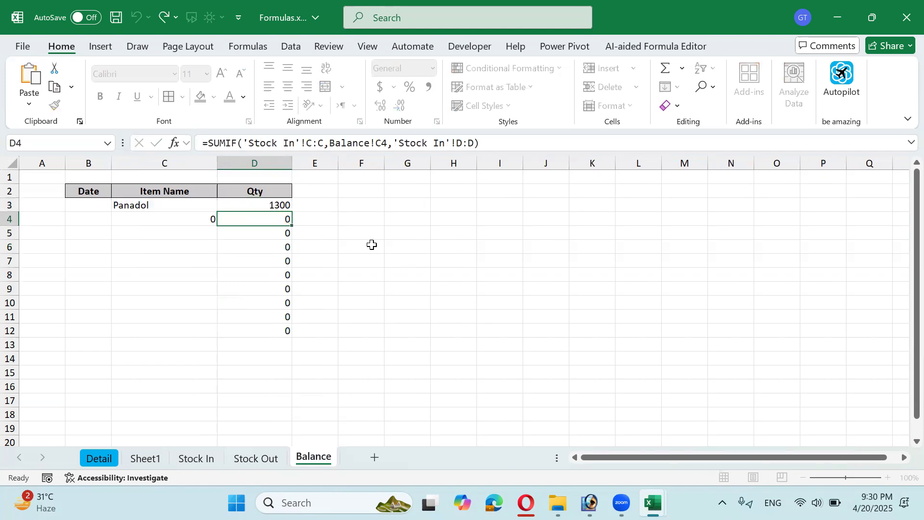
{"action": "key", "text": "Up"}
Append a minus sign and a copy of the existing SUMIF expression to the formula in Balance cell D3
{"action": "key", "text": "F2"}
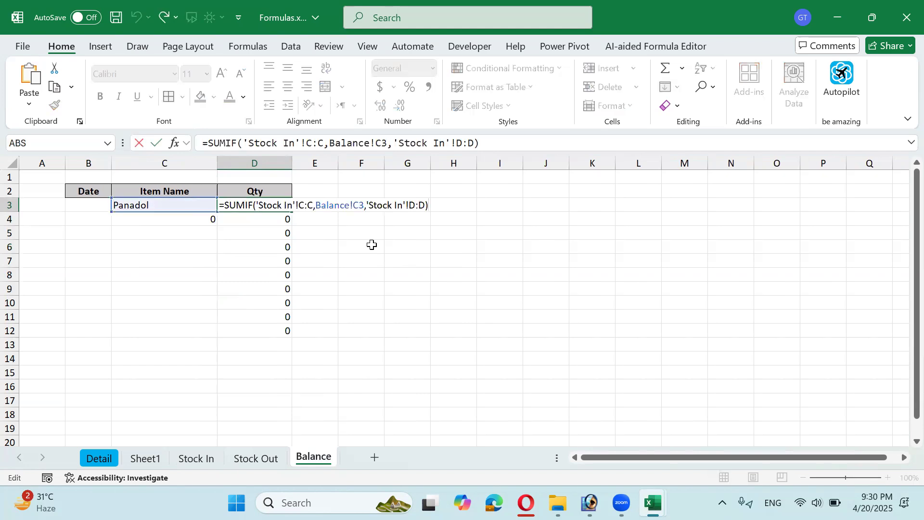
{"action": "key", "text": "shift+Left"}
{"action": "key", "text": "shift+Left"}
{"action": "key", "text": "shift+Left"}
{"action": "key", "text": "shift+Left"}
{"action": "key", "text": "shift+Left"}
{"action": "key", "text": "shift+Left"}
{"action": "key", "text": "shift+Left"}
{"action": "key", "text": "shift+Left"}
{"action": "key", "text": "shift+Left"}
{"action": "key", "text": "shift+Left"}
{"action": "key", "text": "shift+Left"}
{"action": "key", "text": "shift+Left"}
{"action": "key", "text": "shift+Left"}
{"action": "key", "text": "shift+Left"}
{"action": "key", "text": "shift+Left"}
{"action": "key", "text": "shift+Left"}
{"action": "key", "text": "shift+Left"}
{"action": "key", "text": "shift+Left"}
{"action": "key", "text": "shift+Left"}
{"action": "key", "text": "shift+Left"}
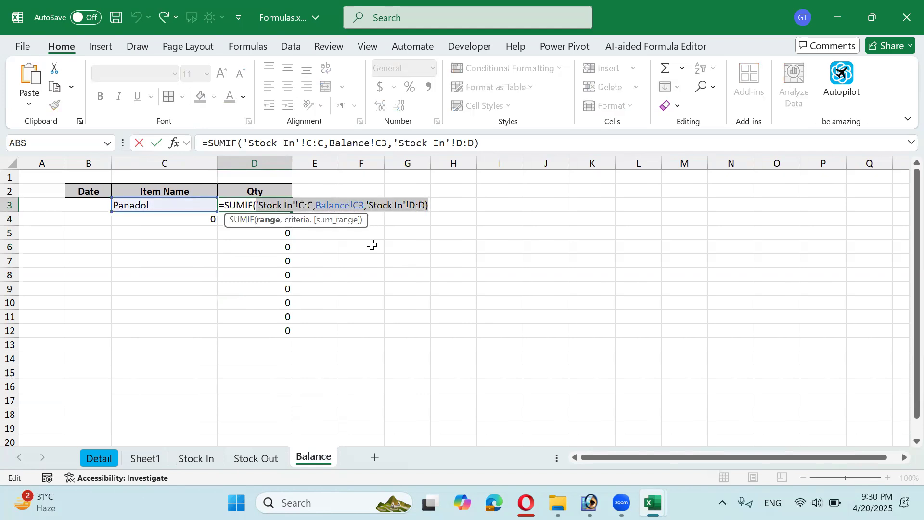
{"action": "key", "text": "shift+Left"}
{"action": "key", "text": "shift+Left"}
{"action": "key", "text": "shift+Left"}
{"action": "key", "text": "shift+Left"}
{"action": "key", "text": "ctrl+c"}
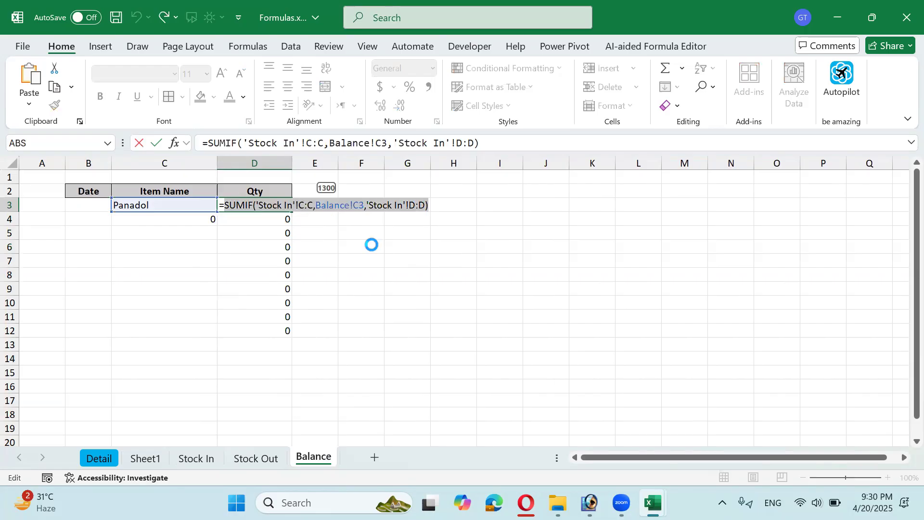
{"action": "key", "text": "Right"}
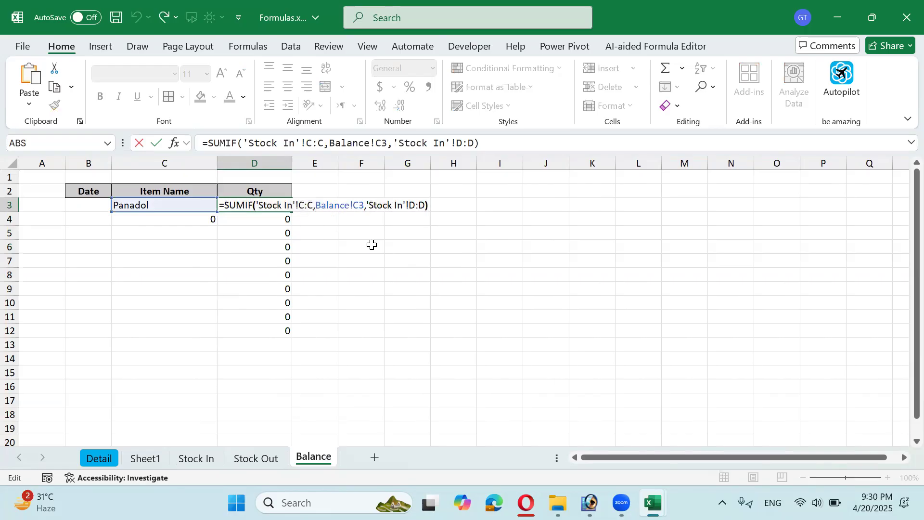
{"action": "type", "text": "-"}
{"action": "key", "text": "ctrl+v"}
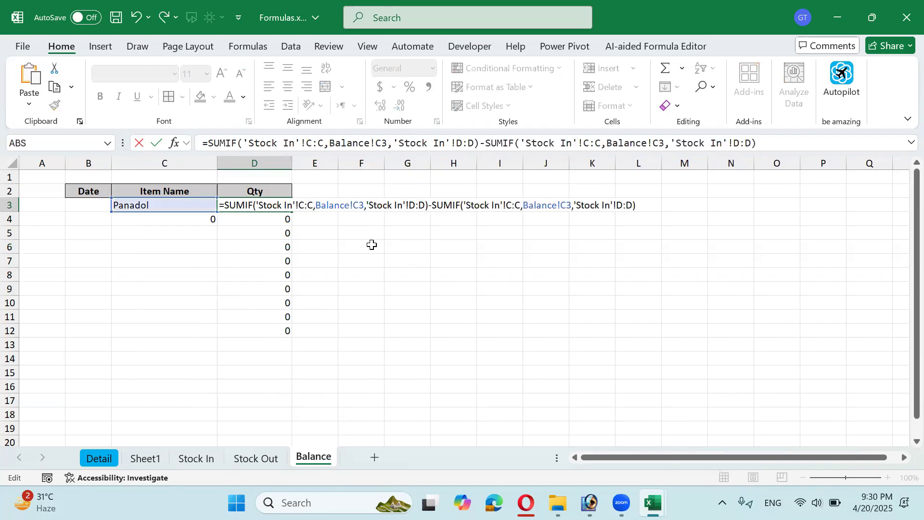
Change the second SUMIF's range in the D3 formula to refer to 'Stock out'!C:C
{"action": "key", "text": "Left"}
{"action": "key", "text": "Left"}
{"action": "key", "text": "Left"}
{"action": "key", "text": "Left"}
{"action": "key", "text": "Left"}
{"action": "key", "text": "Left"}
{"action": "key", "text": "Left"}
{"action": "key", "text": "Left"}
{"action": "key", "text": "Left"}
{"action": "key", "text": "Left"}
{"action": "key", "text": "Left"}
{"action": "key", "text": "Left"}
{"action": "key", "text": "Left"}
{"action": "key", "text": "Left"}
{"action": "key", "text": "Left"}
{"action": "key", "text": "Left"}
{"action": "key", "text": "Left"}
{"action": "key", "text": "Left"}
{"action": "key", "text": "Left"}
{"action": "key", "text": "Left"}
{"action": "key", "text": "Left"}
{"action": "key", "text": "Left"}
{"action": "key", "text": "Left"}
{"action": "key", "text": "Left"}
{"action": "key", "text": "shift+Left"}
{"action": "key", "text": "shift+Left"}
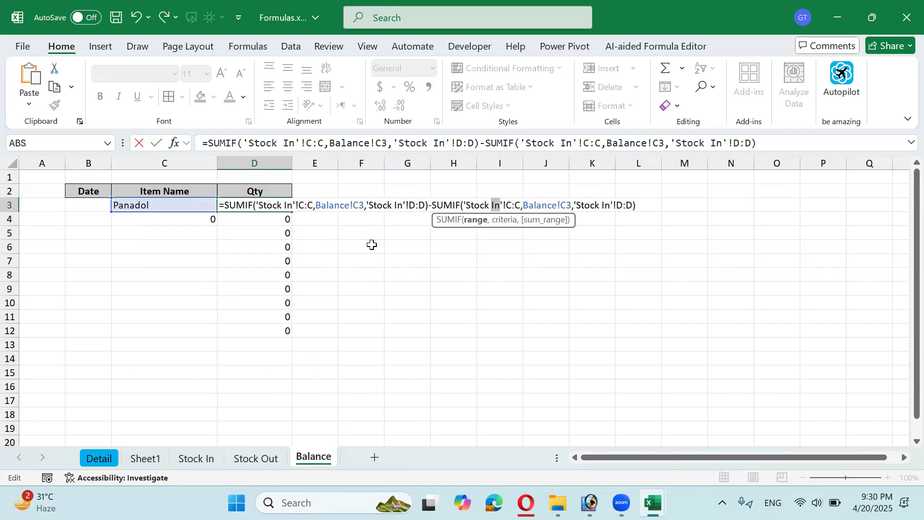
{"action": "type", "text": "ou"}
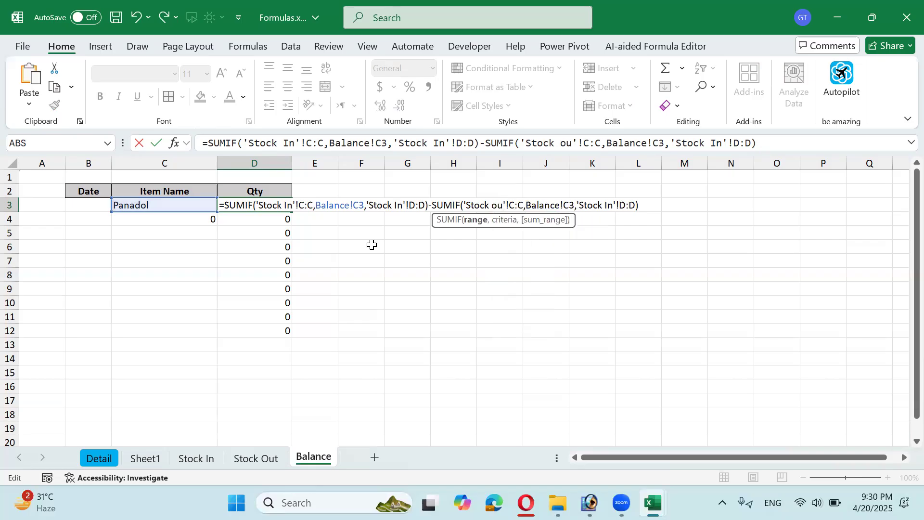
{"action": "type", "text": "t"}
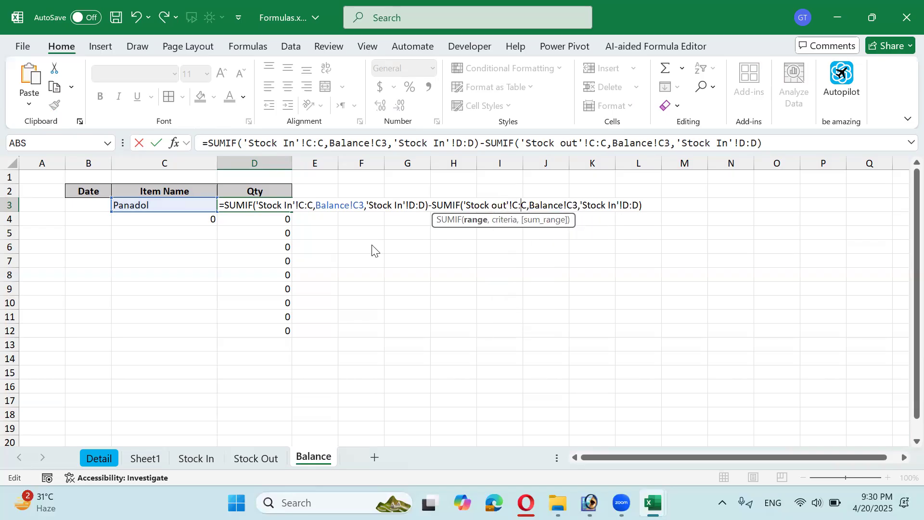
Change the second SUMIF's sum range in the D3 formula to 'Stock Out'!D:D and accept the formula
{"action": "key", "text": "Right"}
{"action": "key", "text": "Right"}
{"action": "key", "text": "Right"}
{"action": "key", "text": "Right"}
{"action": "key", "text": "Right"}
{"action": "key", "text": "Right"}
{"action": "key", "text": "Right"}
{"action": "key", "text": "Right"}
{"action": "key", "text": "Right"}
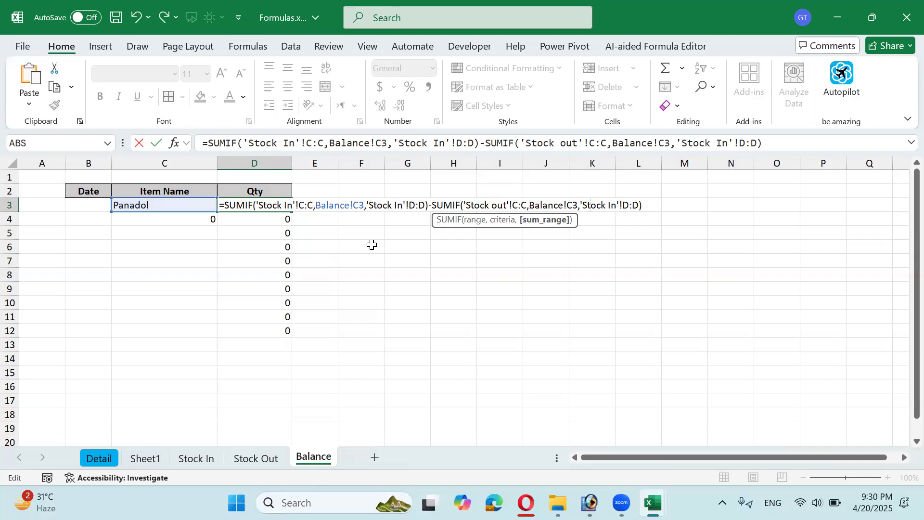
{"action": "key", "text": "shift+Left"}
{"action": "key", "text": "shift+Left"}
{"action": "type", "text": "out"}
{"action": "key", "text": "Return"}
Fill the Balance D3 formula down through the Qty column to D12
{"action": "key", "text": "Up"}
{"action": "key", "text": "ctrl+shift+Down"}
{"action": "key", "text": "ctrl+d"}
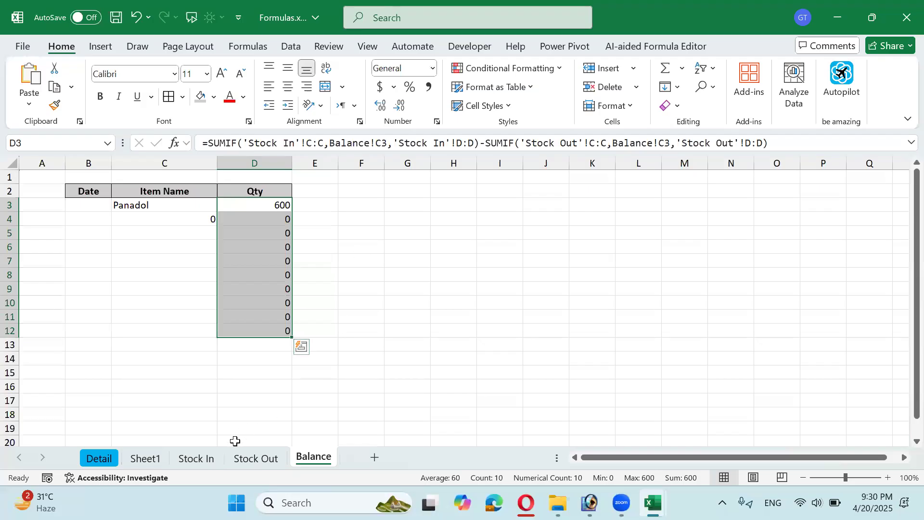
Add a Stock In record in row 5 dated 3 Mar 2025 with item Ponston and quantity 600
{"action": "left_click", "coordinate": [212, 459]}
{"action": "left_click", "coordinate": [172, 234]}
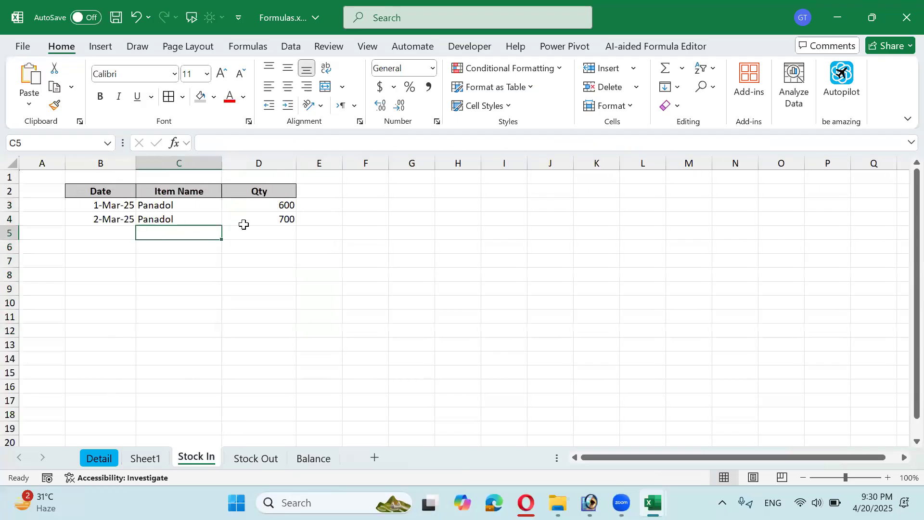
{"action": "key", "text": "Left"}
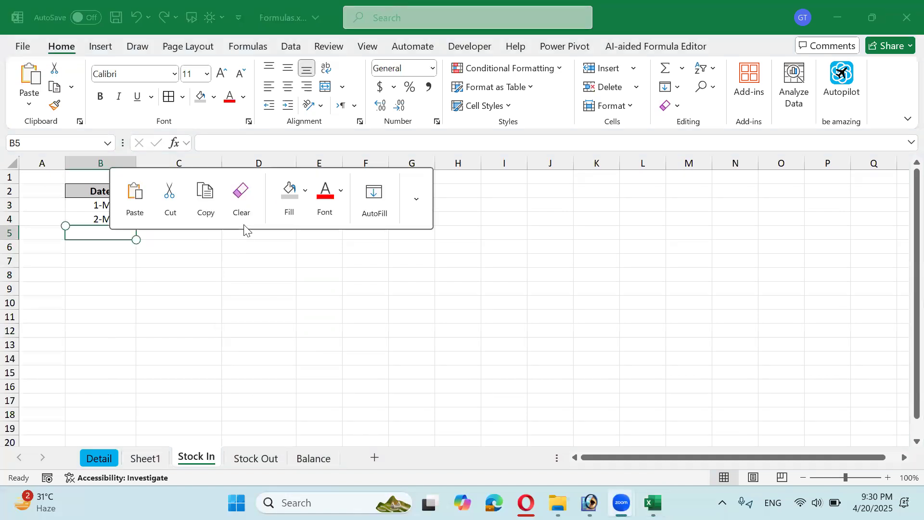
{"action": "type", "text": "3 mar "}
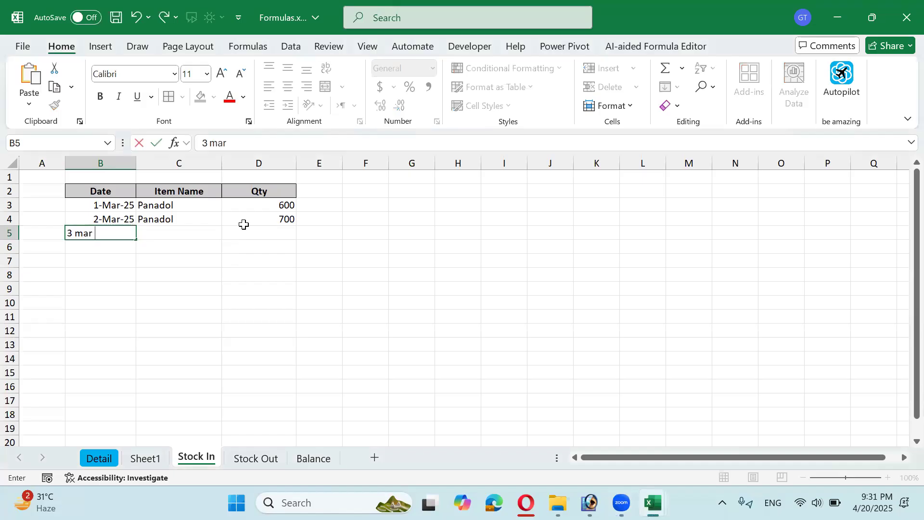
{"action": "type", "text": "2025"}
{"action": "key", "text": "Tab"}
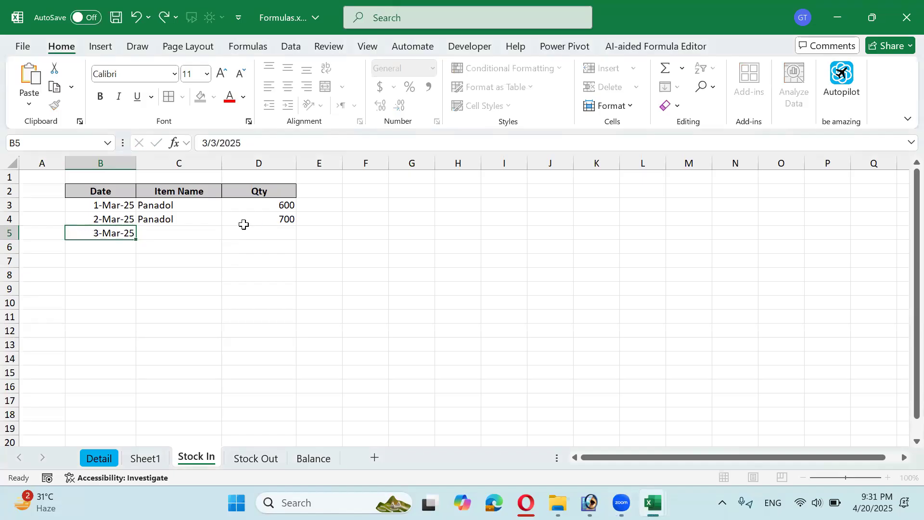
{"action": "type", "text": "Pon"}
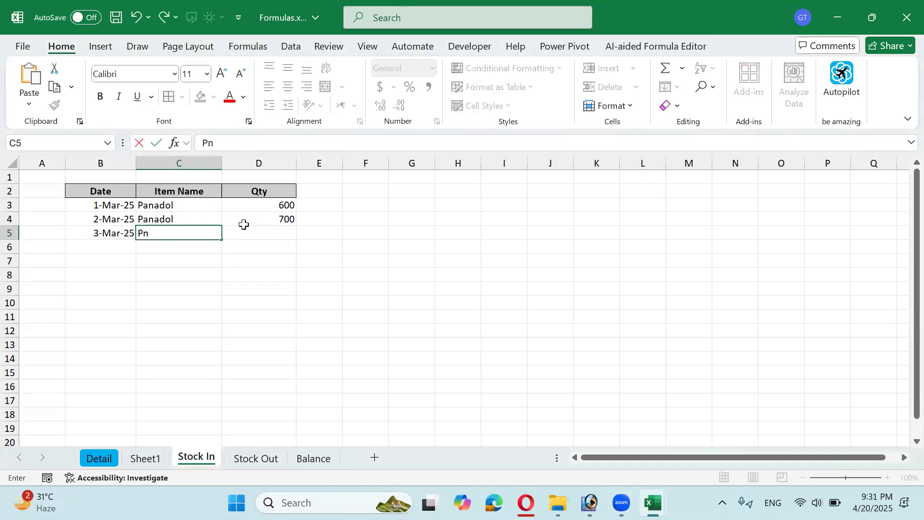
{"action": "type", "text": "ston"}
{"action": "key", "text": "Tab"}
{"action": "type", "text": "6"}
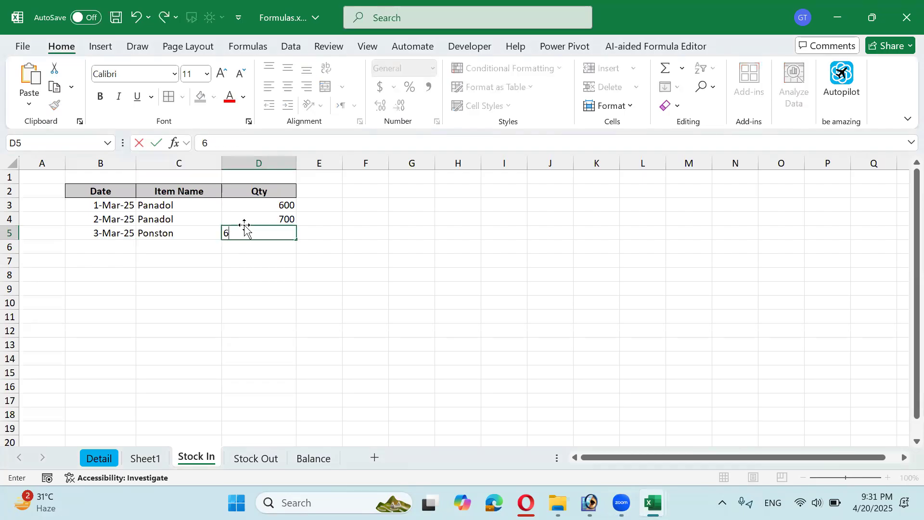
{"action": "type", "text": "00"}
{"action": "key", "text": "ctrl+Return"}
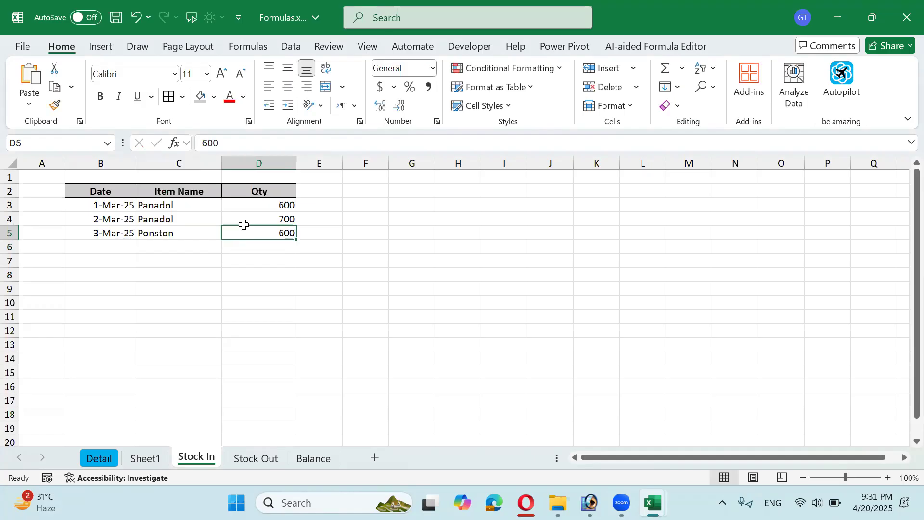
Check the Ponston item and its quantity formula in row 4 of the Balance sheet
{"action": "left_click", "coordinate": [300, 460]}
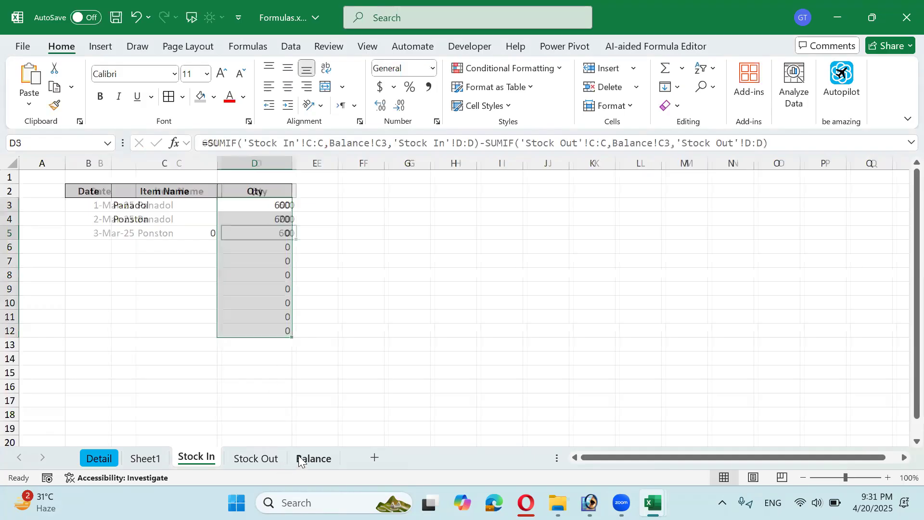
{"action": "left_click", "coordinate": [129, 219]}
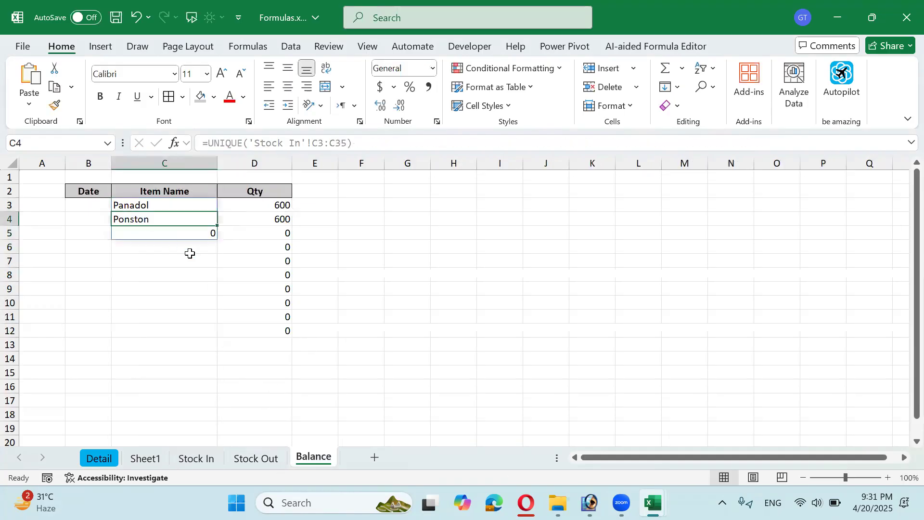
{"action": "key", "text": "Right"}
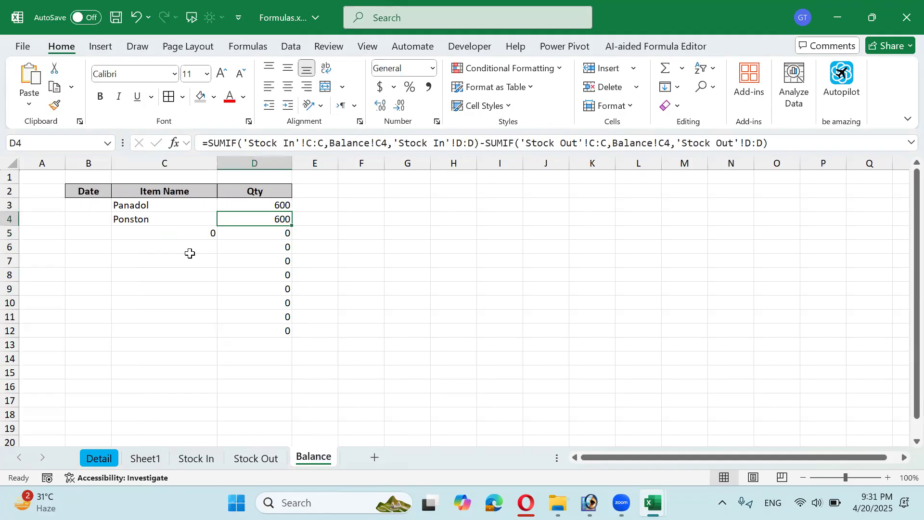
Add a Stock Out record in row 4 with item Ponston and quantity 400, leaving the date blank
{"action": "left_click", "coordinate": [252, 462]}
{"action": "left_click", "coordinate": [144, 206]}
{"action": "key", "text": "Down"}
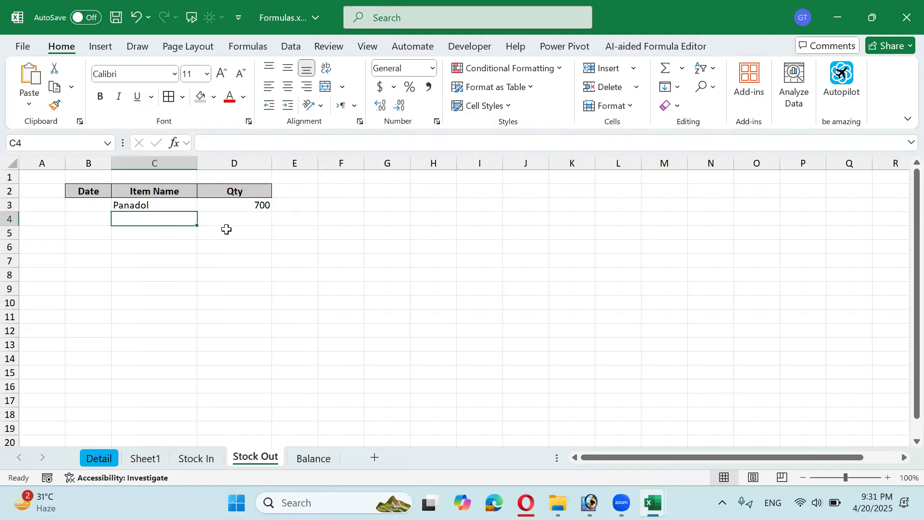
{"action": "type", "text": "Ponston"}
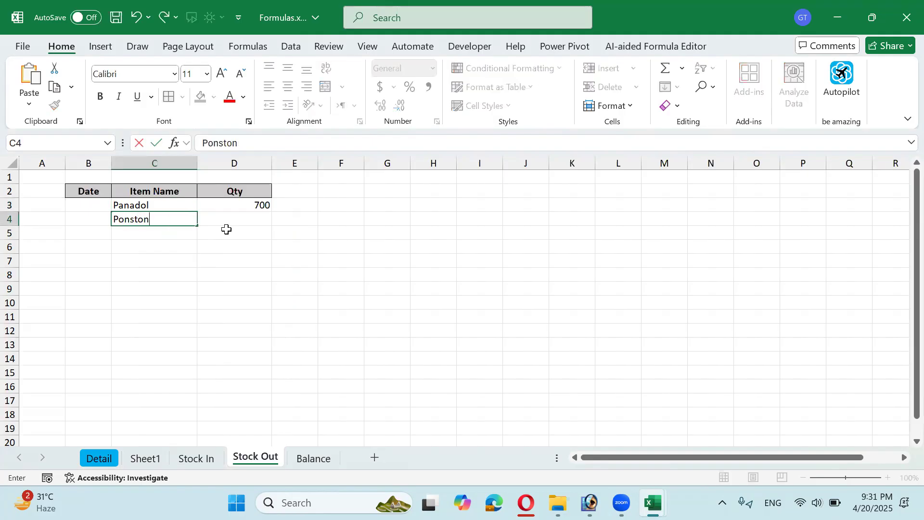
{"action": "key", "text": "Tab"}
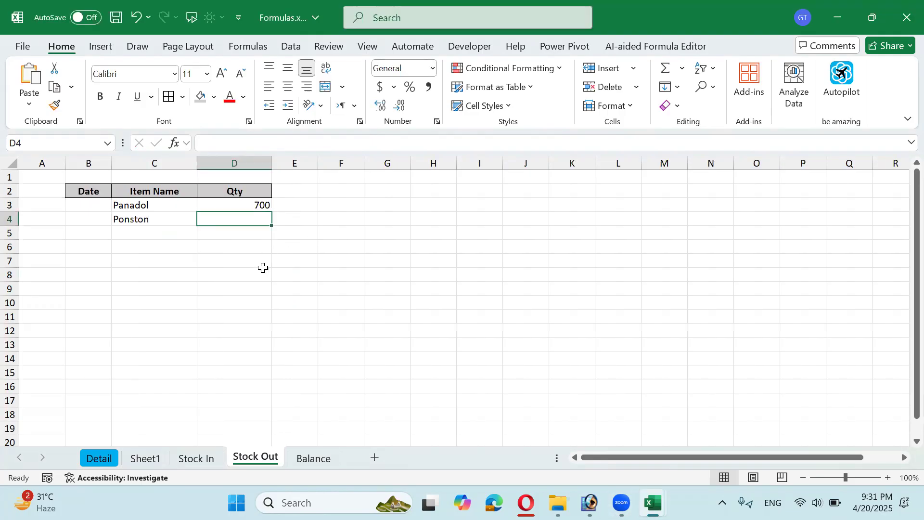
{"action": "type", "text": "400"}
{"action": "key", "text": "Return"}
{"action": "key", "text": "Up"}
Inspect the combined SUMIF formula for Ponston in Balance cell D4
{"action": "left_click", "coordinate": [314, 458]}
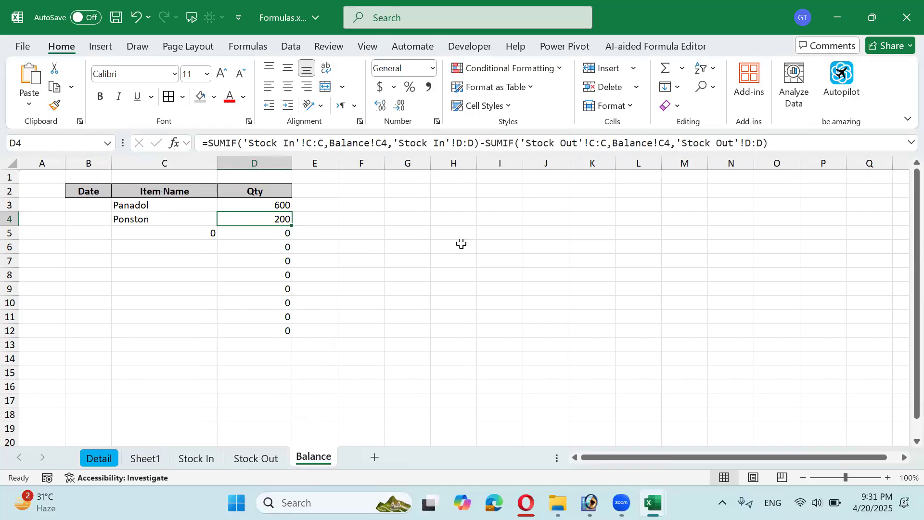
{"action": "key", "text": "F2"}
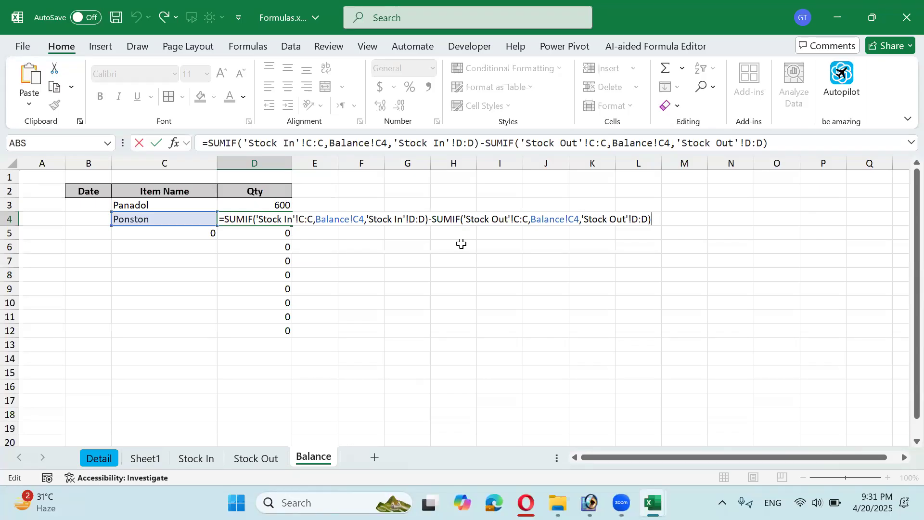
{"action": "key", "text": "ctrl+Return"}
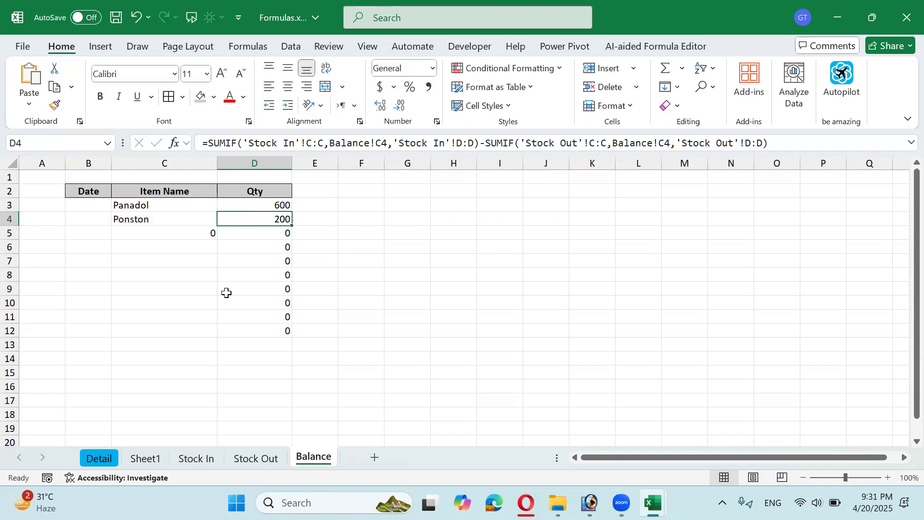
Review the Stock In records, the item list in Sheet1 B3:B13 and the function names on the Detail sheet
{"action": "left_click", "coordinate": [191, 460]}
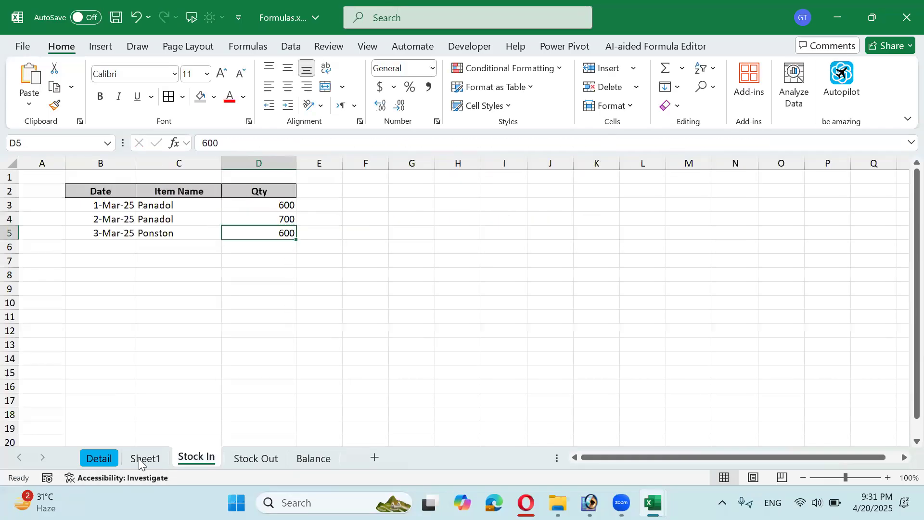
{"action": "left_click", "coordinate": [145, 458]}
{"action": "left_click", "coordinate": [106, 207]}
{"action": "left_click_drag", "start_coordinate": [108, 217], "coordinate": [112, 345]}
{"action": "left_click_drag", "start_coordinate": [113, 205], "coordinate": [113, 345]}
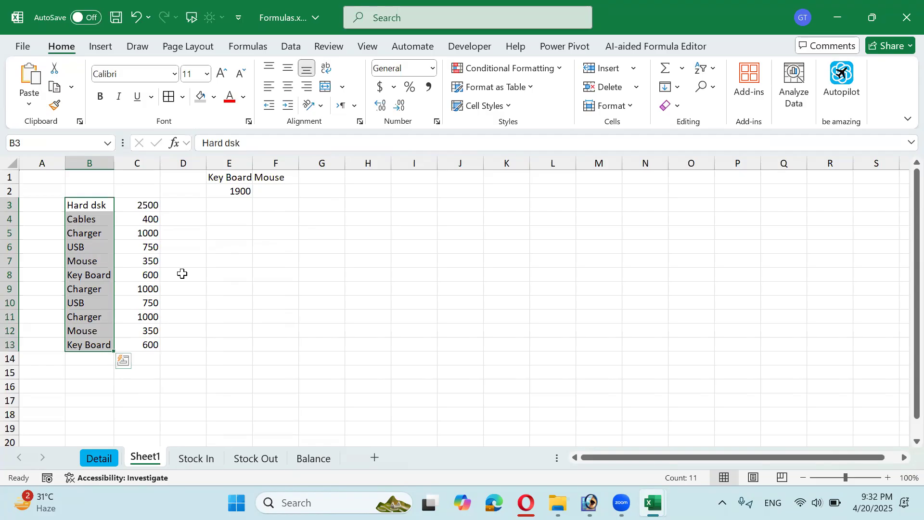
{"action": "left_click", "coordinate": [109, 459]}
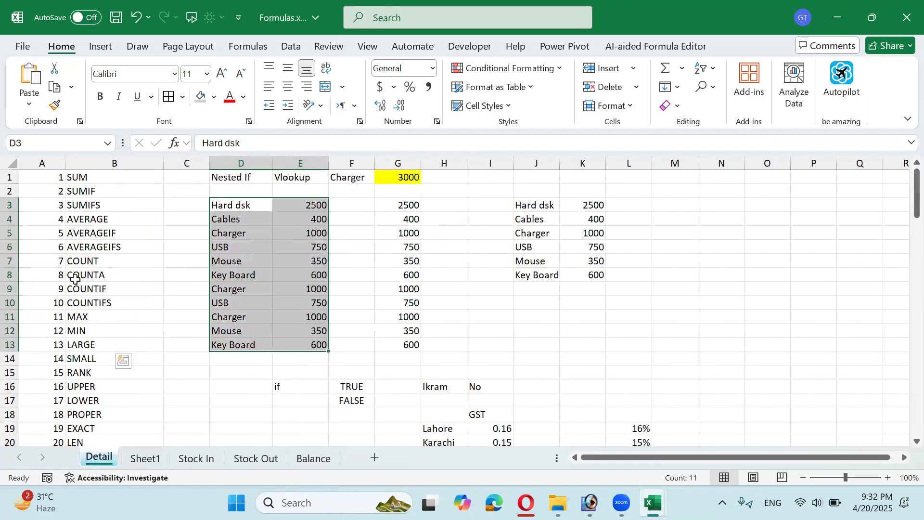
{"action": "left_click", "coordinate": [86, 219]}
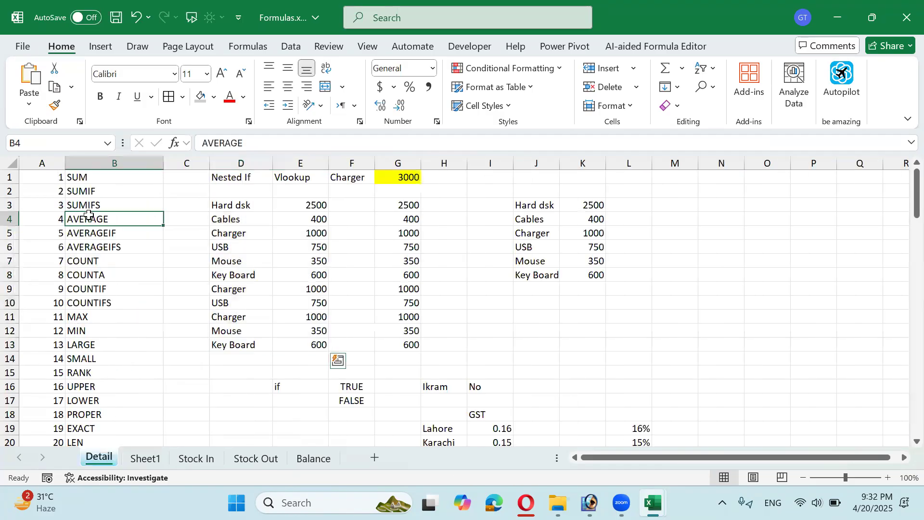
{"action": "left_click", "coordinate": [96, 184]}
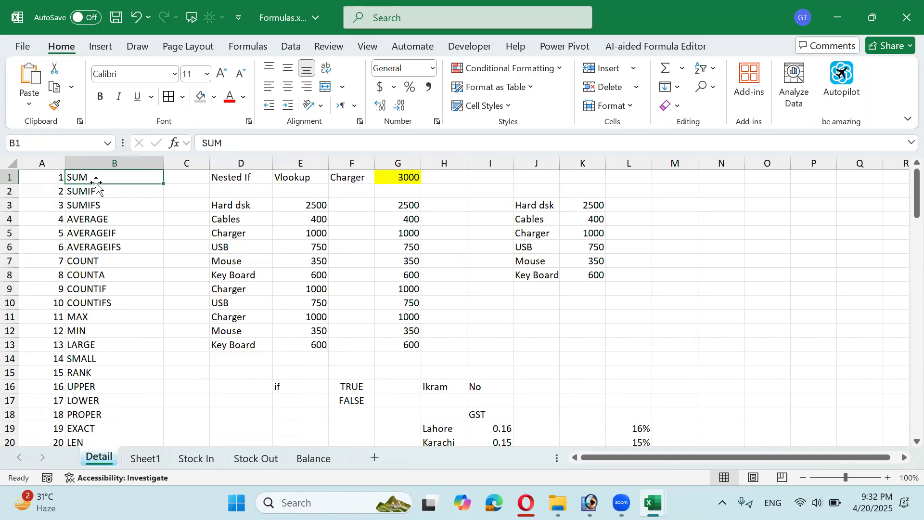
Total the Balance quantities in cell D14 with a SUM of D3:D13
{"action": "left_click", "coordinate": [312, 458]}
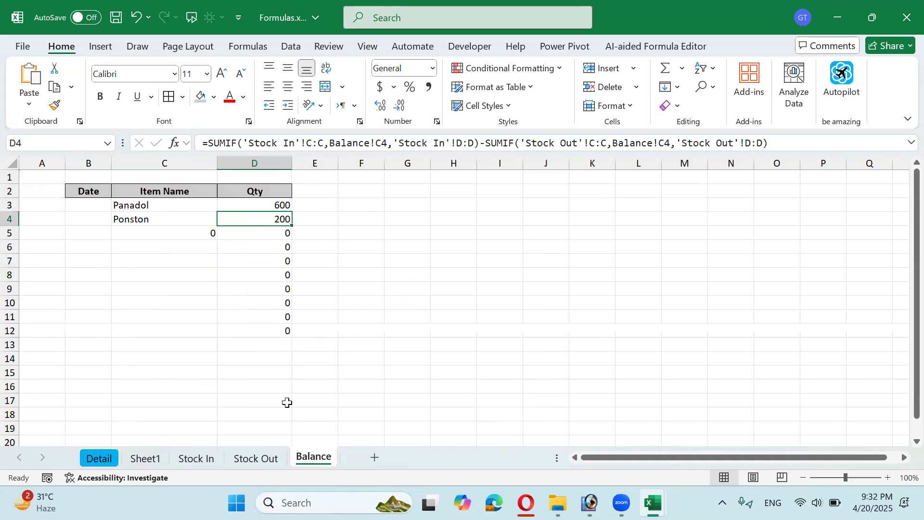
{"action": "left_click", "coordinate": [282, 356]}
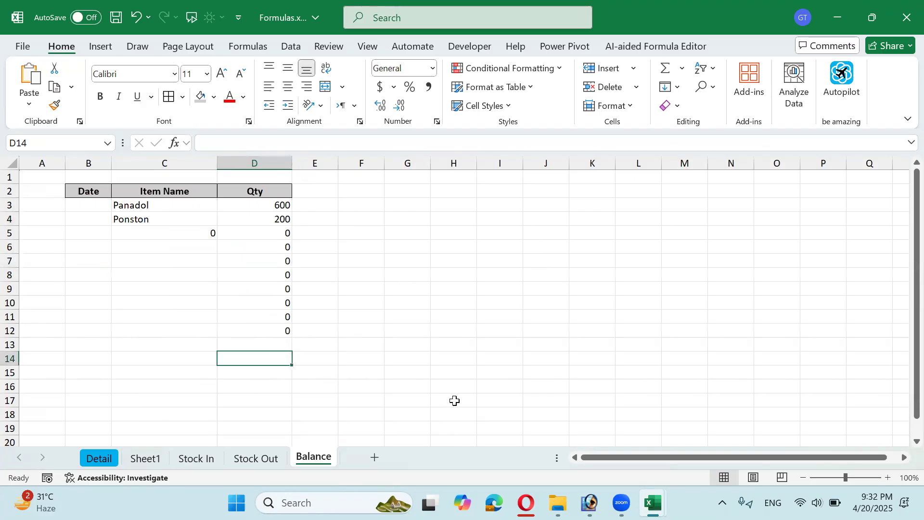
{"action": "type", "text": "=s"}
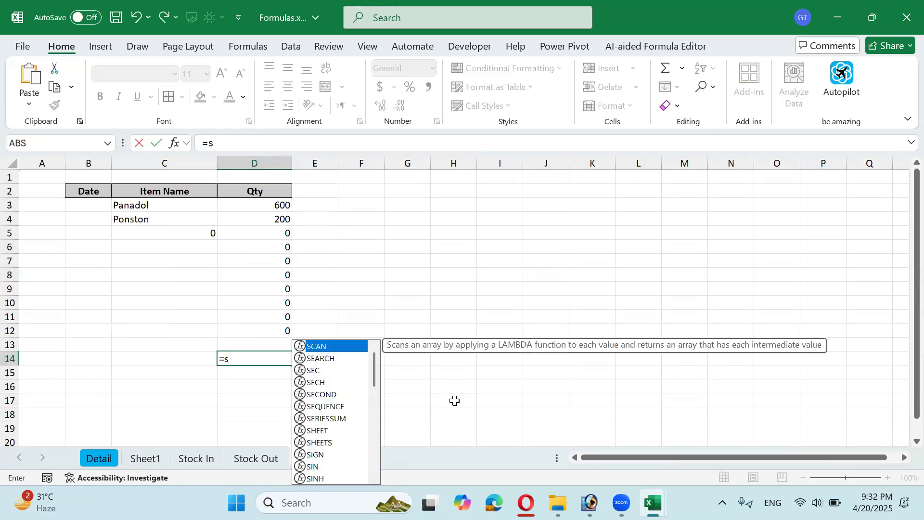
{"action": "type", "text": "um("}
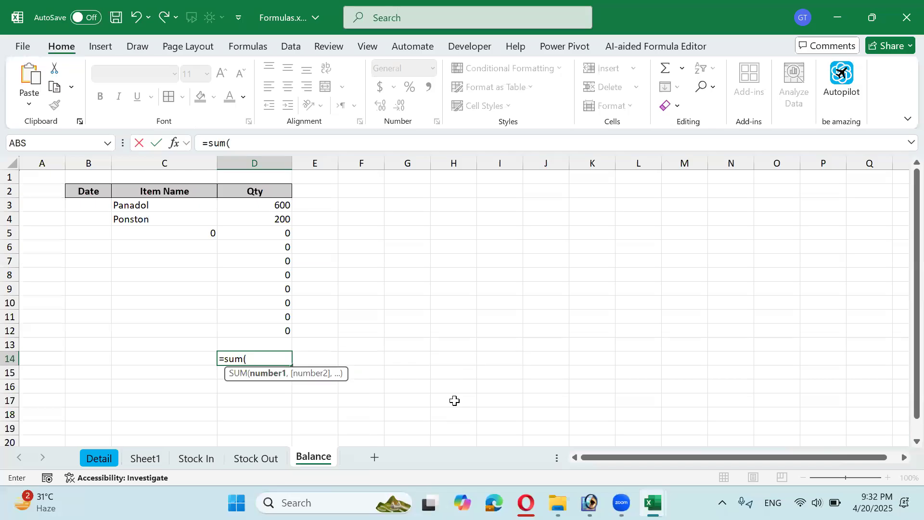
{"action": "key", "text": "Up"}
{"action": "key", "text": "shift+Up"}
{"action": "key", "text": "shift+Up"}
{"action": "key", "text": "shift+Up"}
{"action": "key", "text": "shift+Up"}
{"action": "key", "text": "shift+Up"}
{"action": "key", "text": "shift+Up"}
{"action": "key", "text": "shift+Up"}
{"action": "key", "text": "shift+Up"}
{"action": "key", "text": "shift+Up"}
{"action": "key", "text": "shift+Up"}
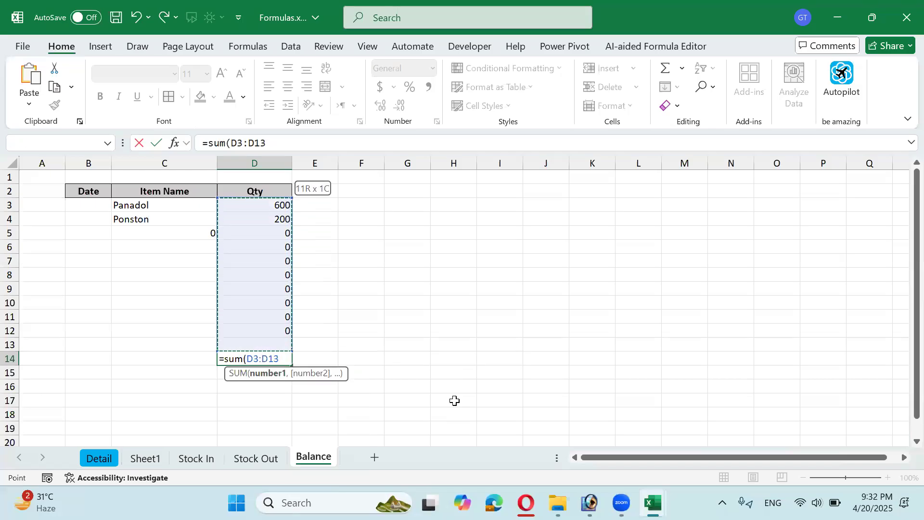
{"action": "key", "text": "ctrl+Return"}
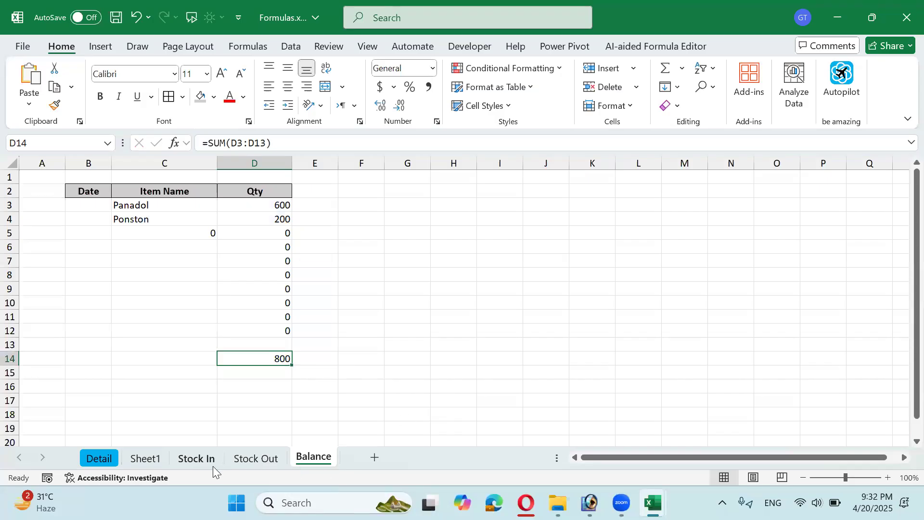
Look through the function list on the Detail sheet, focusing on AVERAGE through COUNTIFS
{"action": "left_click", "coordinate": [99, 458]}
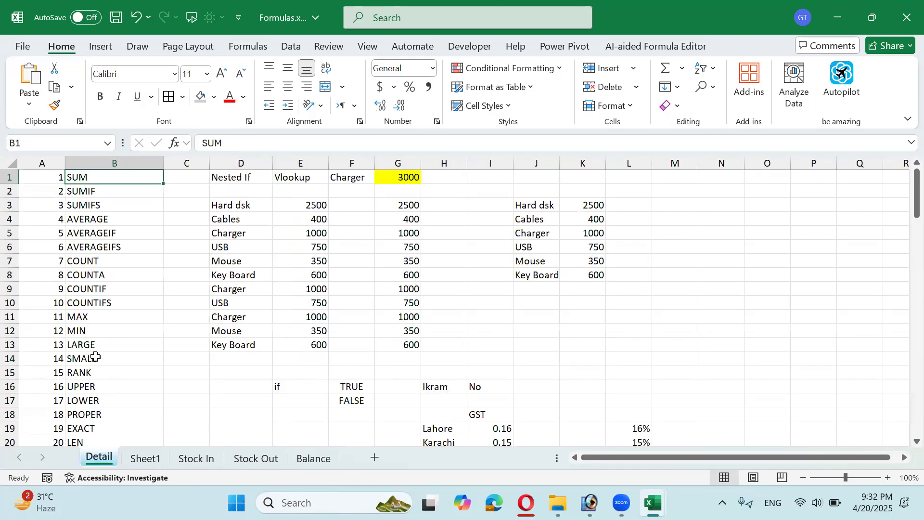
{"action": "left_click_drag", "start_coordinate": [108, 220], "coordinate": [102, 303]}
{"action": "scroll", "coordinate": [98, 308], "scroll_direction": "down", "scroll_amount": 6}
{"action": "scroll", "coordinate": [98, 306], "scroll_direction": "down", "scroll_amount": 6}
{"action": "scroll", "coordinate": [97, 304], "scroll_direction": "up", "scroll_amount": 12}
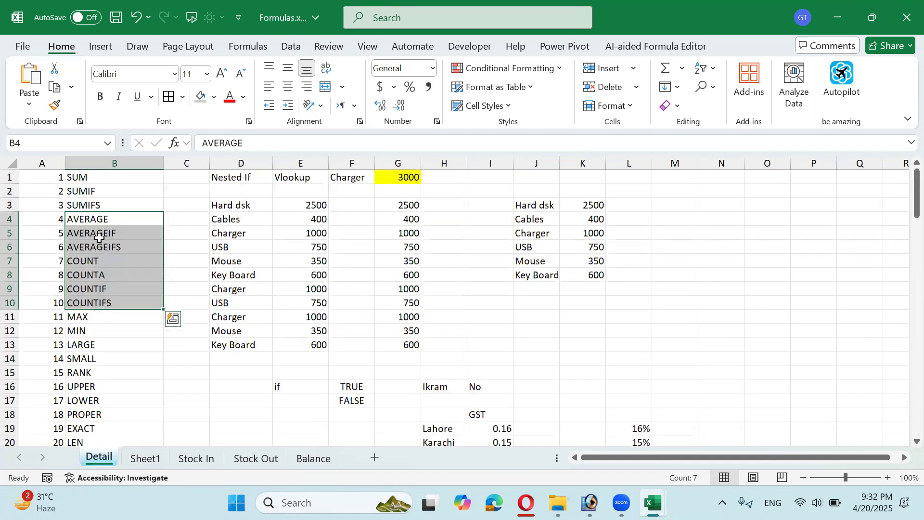
{"action": "left_click_drag", "start_coordinate": [99, 237], "coordinate": [105, 242]}
{"action": "left_click", "coordinate": [107, 236]}
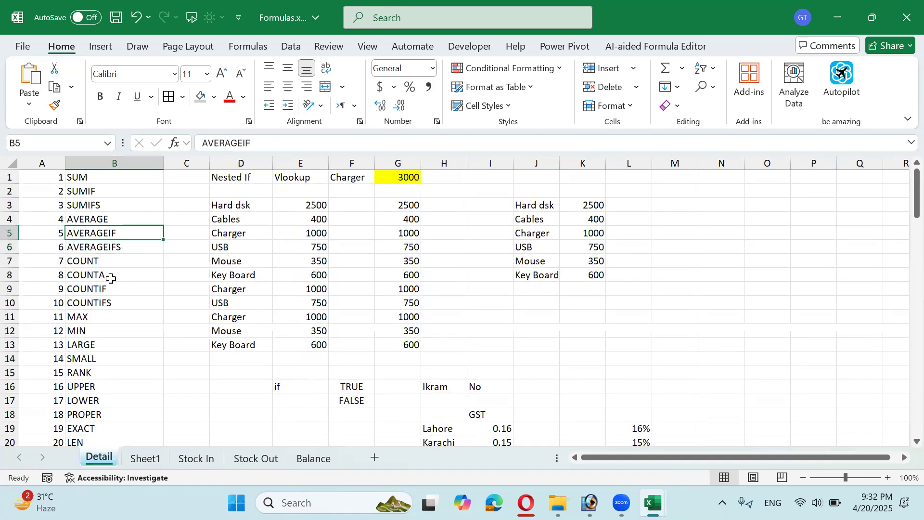
{"action": "left_click", "coordinate": [122, 215]}
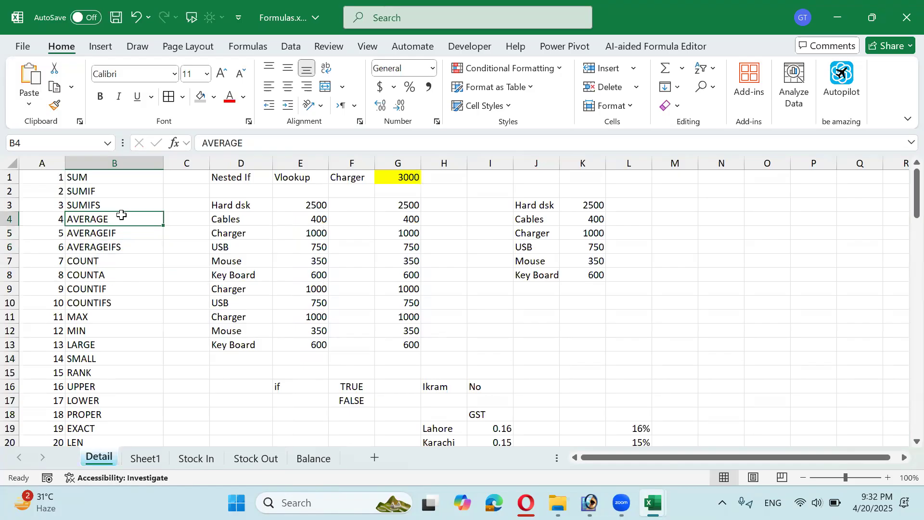
Widen column G on the Balance sheet to about twice its width, with cell G3 selected
{"action": "left_click", "coordinate": [330, 458]}
{"action": "left_click", "coordinate": [402, 247]}
{"action": "left_click", "coordinate": [411, 205]}
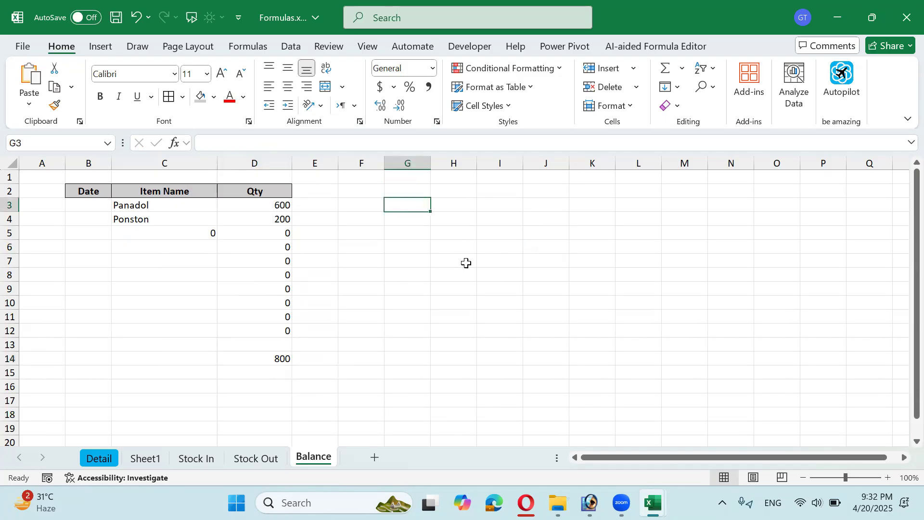
{"action": "left_click_drag", "start_coordinate": [430, 163], "coordinate": [477, 176]}
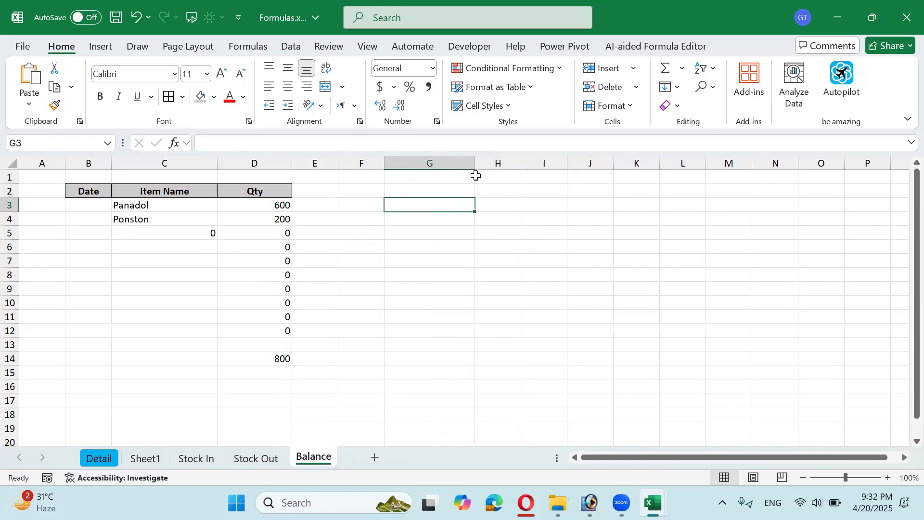
{"action": "type", "text": "74635546236"}
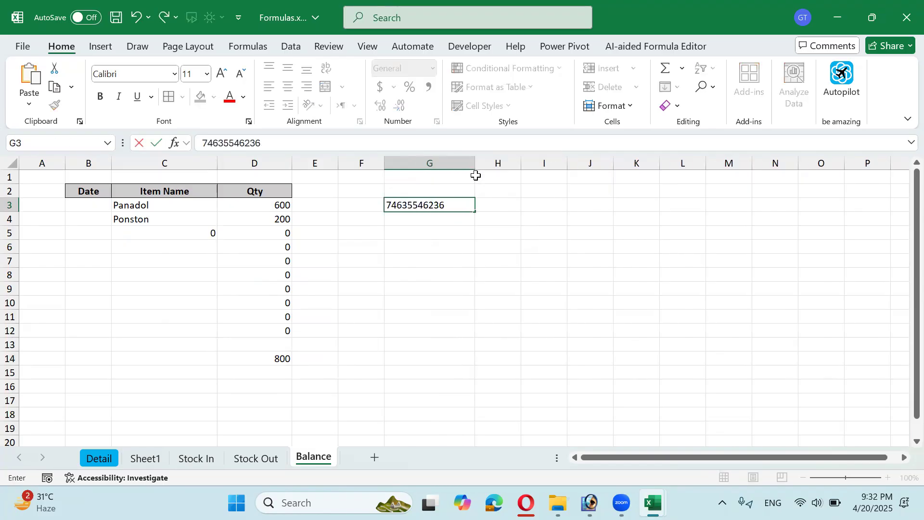
{"action": "type", "text": "344"}
{"action": "key", "text": "Return"}
{"action": "key", "text": "Up"}
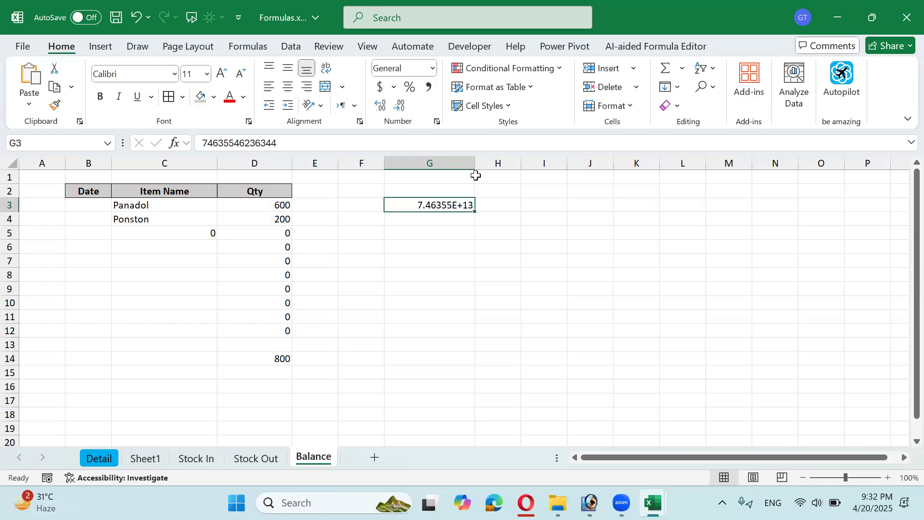
Apply the custom number format 0 to cell G3
{"action": "key", "text": "ctrl+1"}
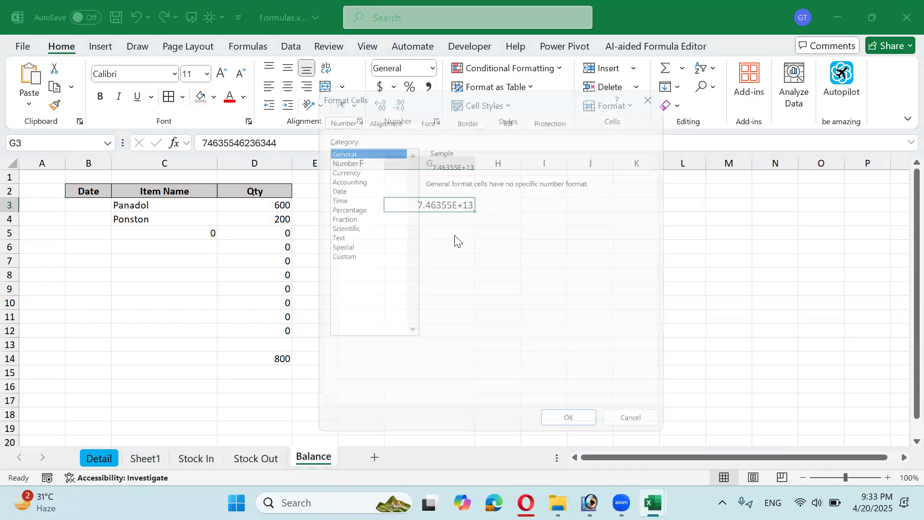
{"action": "left_click", "coordinate": [346, 256]}
{"action": "double_click", "coordinate": [479, 188]}
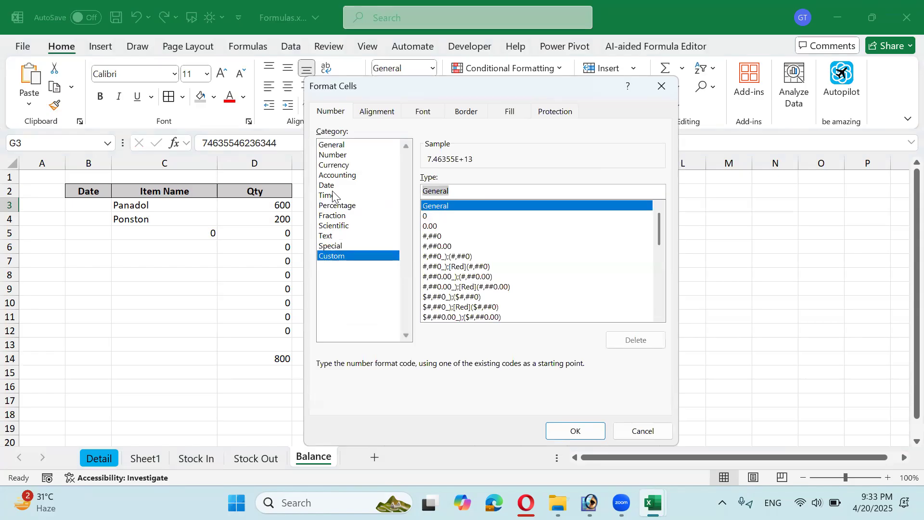
{"action": "type", "text": "0"}
{"action": "key", "text": "Return"}
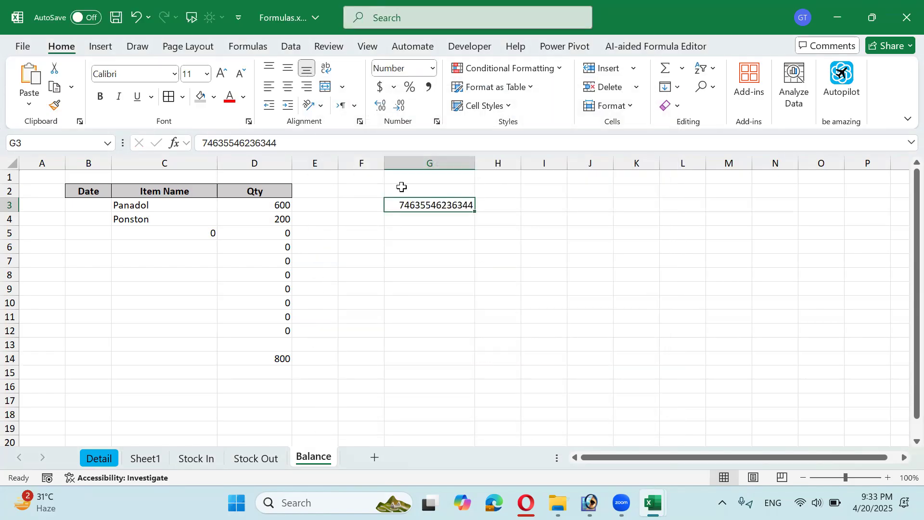
Extend the number in G3 down through G23 as an incrementing series instead of copies
{"action": "left_click_drag", "start_coordinate": [473, 213], "coordinate": [470, 450]}
{"action": "left_click", "coordinate": [487, 430]}
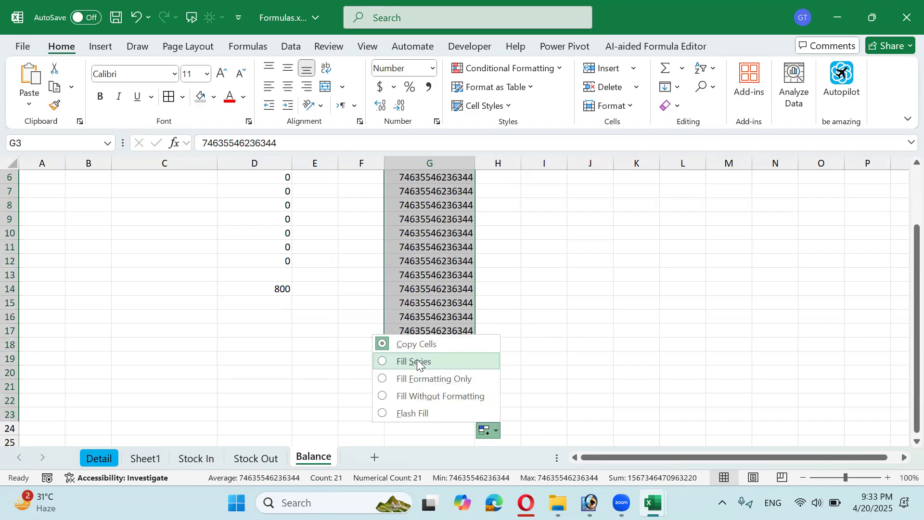
{"action": "left_click", "coordinate": [417, 363]}
Shorten the number in G7 by its last digit and those in G9 and G12 by their last two digits
{"action": "scroll", "coordinate": [433, 289], "scroll_direction": "up", "scroll_amount": 1}
{"action": "left_click", "coordinate": [441, 234]}
{"action": "scroll", "coordinate": [589, 266], "scroll_direction": "up", "scroll_amount": 1}
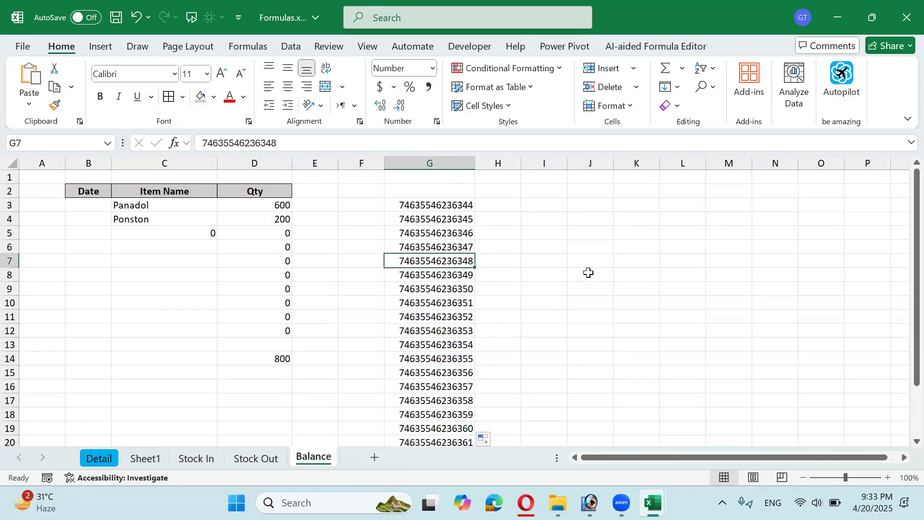
{"action": "key", "text": "F2"}
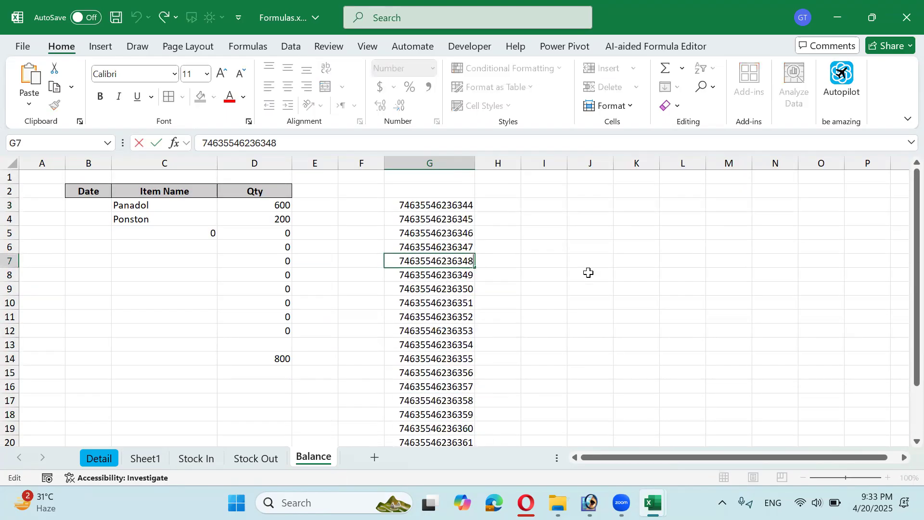
{"action": "key", "text": "BackSpace"}
{"action": "key", "text": "Return"}
{"action": "key", "text": "Down"}
{"action": "key", "text": "F2"}
{"action": "key", "text": "BackSpace"}
{"action": "key", "text": "BackSpace"}
{"action": "key", "text": "Return"}
{"action": "key", "text": "Down"}
{"action": "key", "text": "Down"}
{"action": "key", "text": "F2"}
{"action": "key", "text": "BackSpace"}
{"action": "key", "text": "BackSpace"}
{"action": "key", "text": "Return"}
Remove the last digit from the numbers in G14, G17 and G20, and the last two digits from G23
{"action": "key", "text": "Down"}
{"action": "key", "text": "F2"}
{"action": "key", "text": "BackSpace"}
{"action": "key", "text": "Return"}
{"action": "key", "text": "Down"}
{"action": "key", "text": "Down"}
{"action": "key", "text": "F2"}
{"action": "key", "text": "BackSpace"}
{"action": "key", "text": "Return"}
{"action": "key", "text": "Down"}
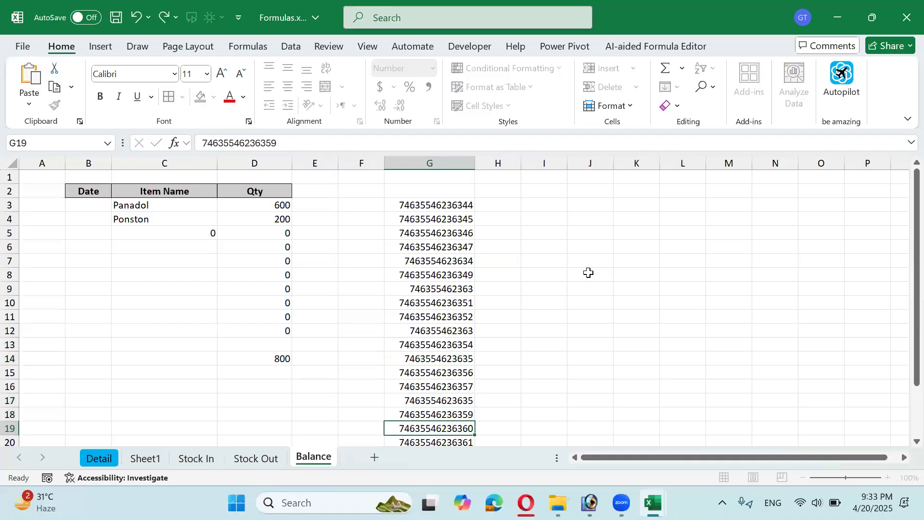
{"action": "key", "text": "Down"}
{"action": "key", "text": "F2"}
{"action": "key", "text": "BackSpace"}
{"action": "key", "text": "Return"}
{"action": "key", "text": "Down"}
{"action": "key", "text": "Down"}
{"action": "key", "text": "F2"}
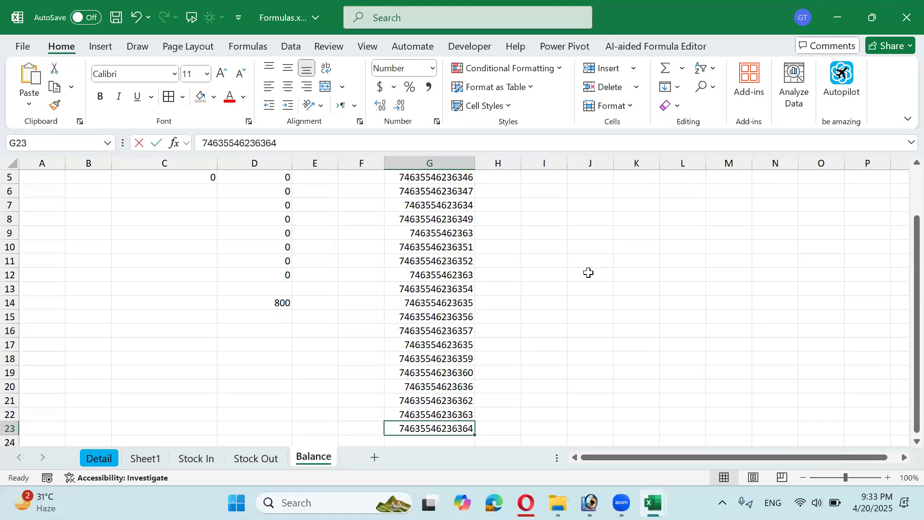
{"action": "key", "text": "BackSpace"}
{"action": "key", "text": "BackSpace"}
{"action": "key", "text": "Return"}
Return to the top of the number list and widen column H slightly, with cell H2 selected
{"action": "key", "text": "Up"}
{"action": "key", "text": "Up"}
{"action": "key", "text": "Up"}
{"action": "key", "text": "Up"}
{"action": "key", "text": "Up"}
{"action": "key", "text": "Up"}
{"action": "key", "text": "Up"}
{"action": "key", "text": "Up"}
{"action": "key", "text": "Up"}
{"action": "key", "text": "Up"}
{"action": "key", "text": "Up"}
{"action": "key", "text": "Up"}
{"action": "key", "text": "Up"}
{"action": "key", "text": "Up"}
{"action": "key", "text": "Up"}
{"action": "key", "text": "Up"}
{"action": "key", "text": "Up"}
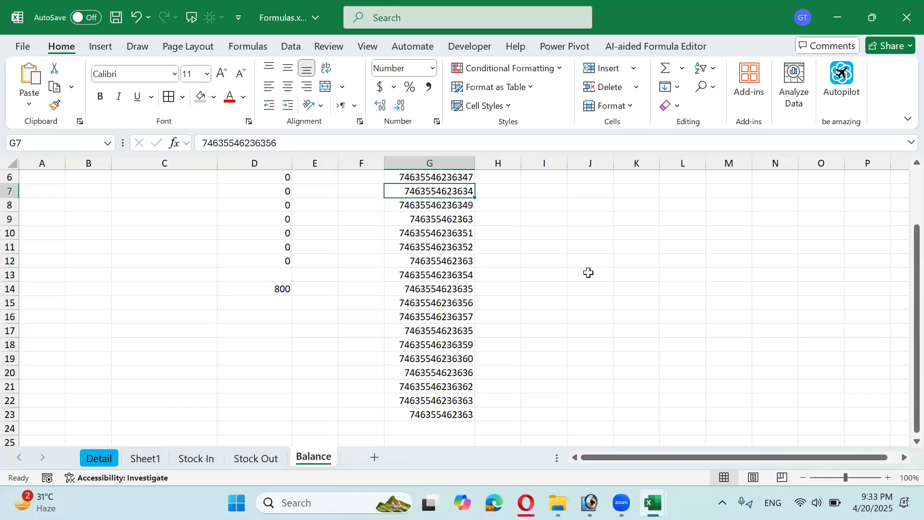
{"action": "key", "text": "Up"}
{"action": "key", "text": "Up"}
{"action": "key", "text": "Up"}
{"action": "key", "text": "Up"}
{"action": "key", "text": "Up"}
{"action": "key", "text": "Up"}
{"action": "key", "text": "Down"}
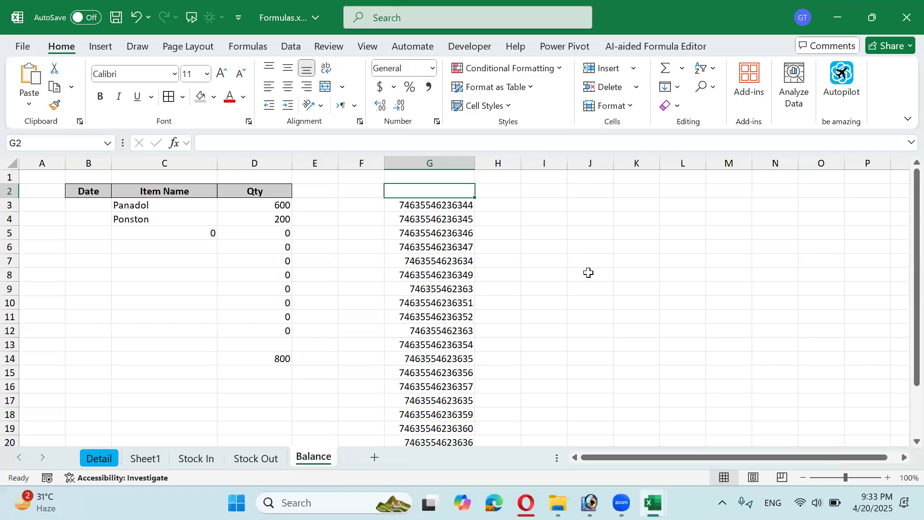
{"action": "key", "text": "Right"}
{"action": "left_click_drag", "start_coordinate": [522, 163], "coordinate": [539, 166]}
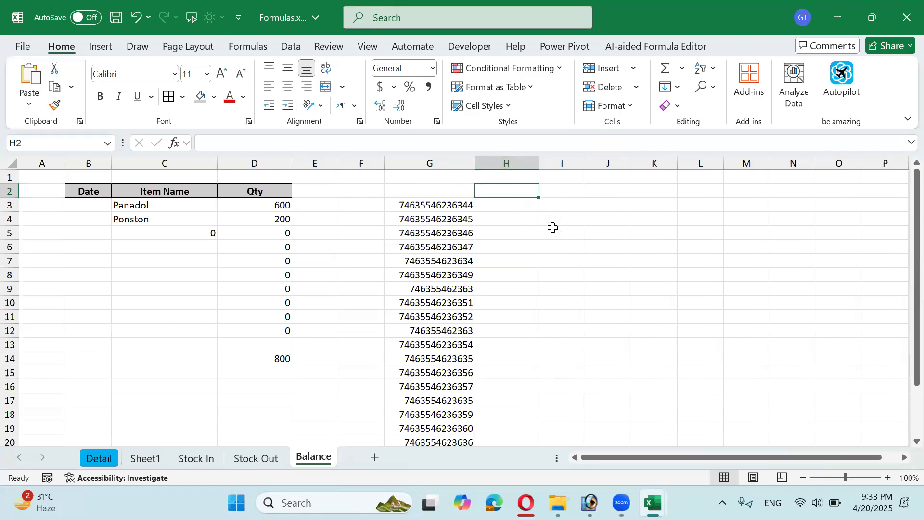
{"action": "left_click", "coordinate": [470, 207]}
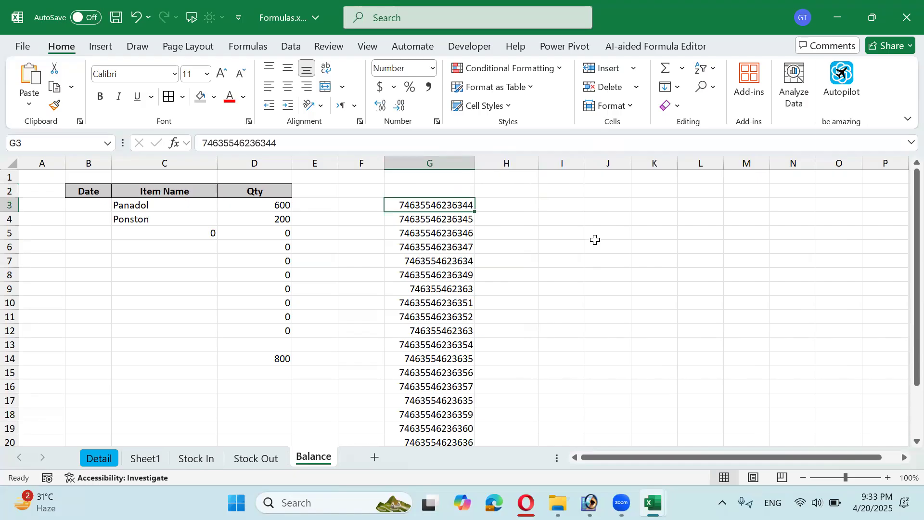
{"action": "key", "text": "Right"}
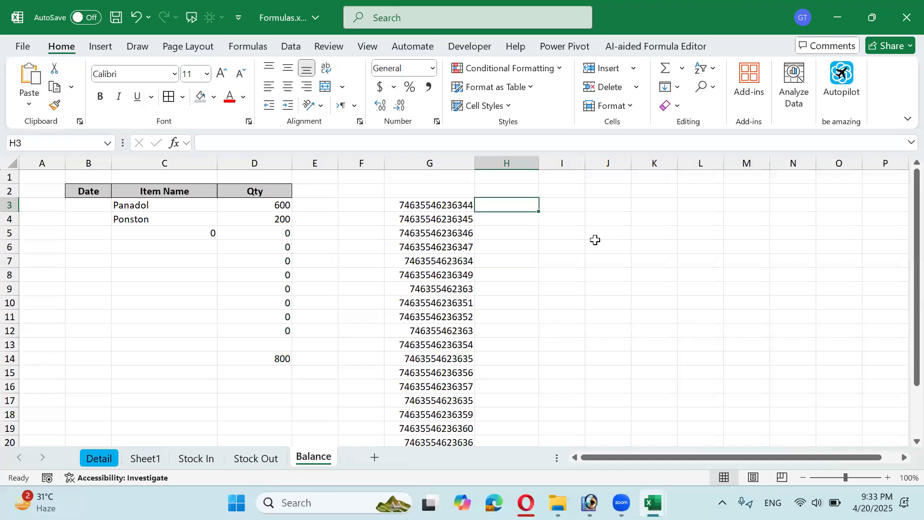
{"action": "left_click", "coordinate": [258, 457]}
{"action": "left_click", "coordinate": [319, 461]}
Copy the numbers in G3:G23 into a new blank workbook starting at H3, and autofit column H there
{"action": "left_click", "coordinate": [453, 205]}
{"action": "key", "text": "ctrl+shift+Down"}
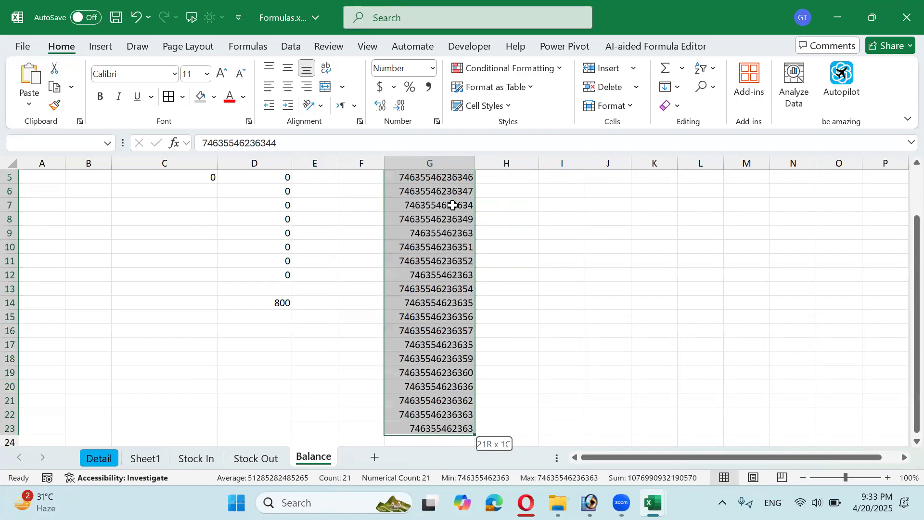
{"action": "key", "text": "ctrl+c"}
{"action": "key", "text": "ctrl+v"}
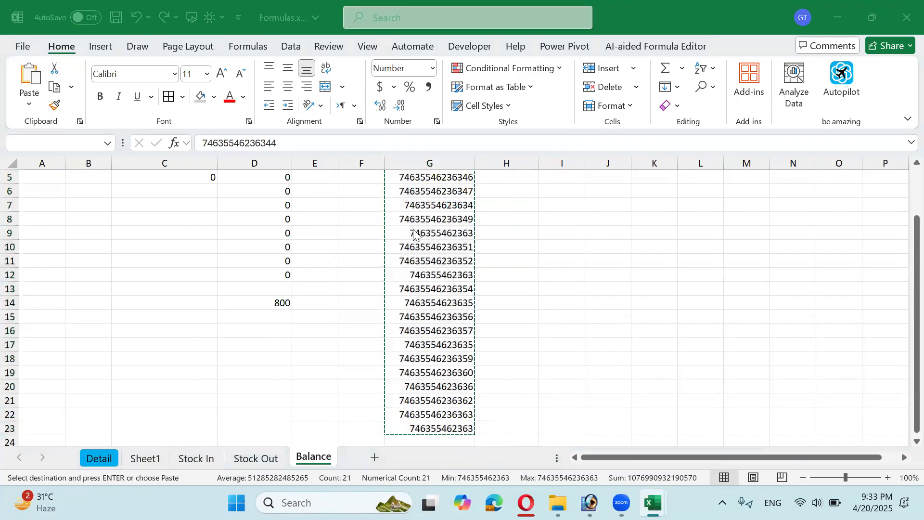
{"action": "key", "text": "ctrl+n"}
{"action": "left_click", "coordinate": [361, 203]}
{"action": "key", "text": "ctrl+v"}
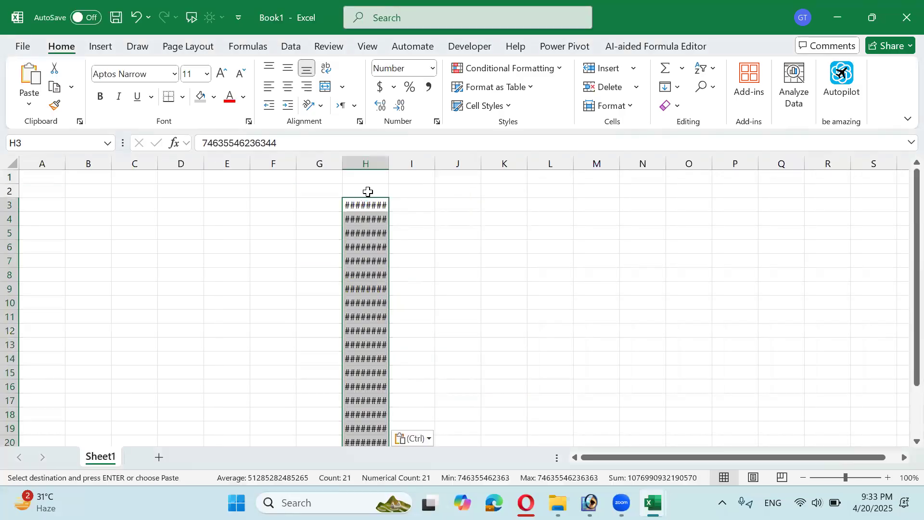
{"action": "double_click", "coordinate": [389, 163]}
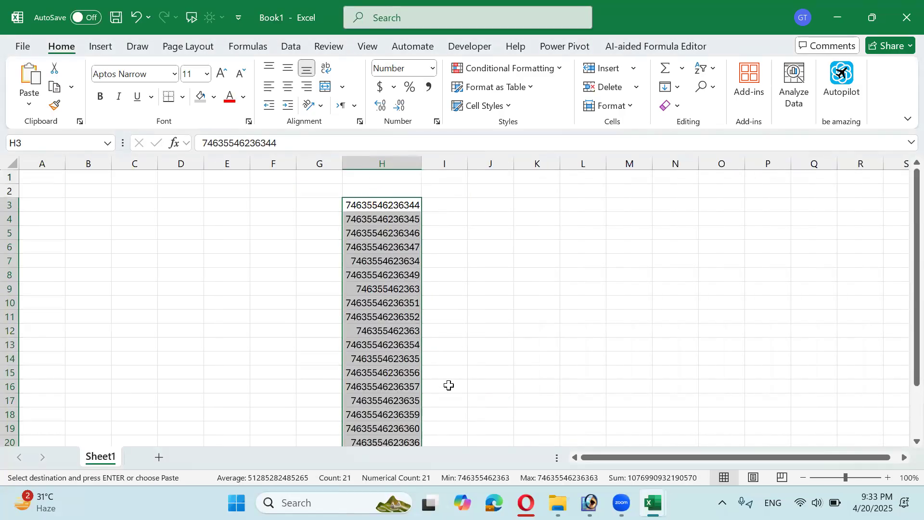
Switch back to the Formulas workbook's Balance sheet and cancel the pending copy of G3:G23
{"action": "key", "text": "ctrl+Tab"}
{"action": "scroll", "coordinate": [496, 226], "scroll_direction": "up", "scroll_amount": 2}
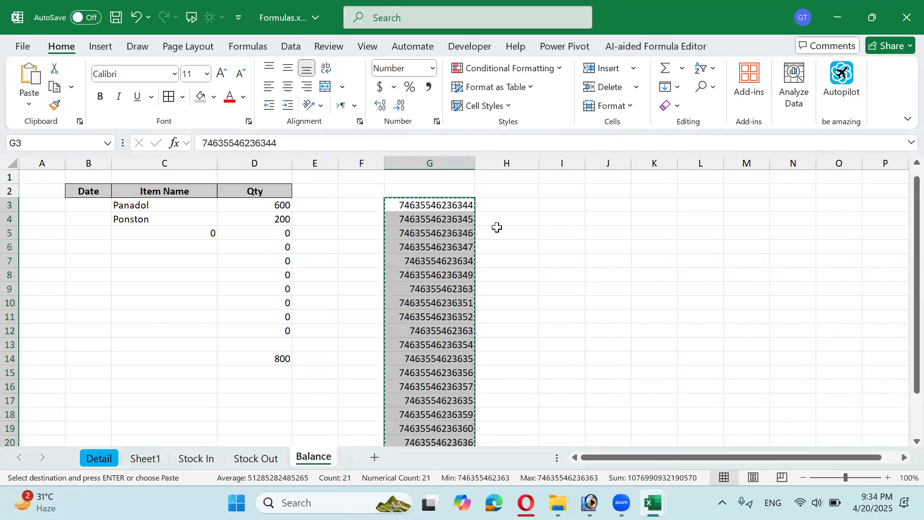
{"action": "left_click", "coordinate": [510, 202]}
{"action": "key", "text": "Right"}
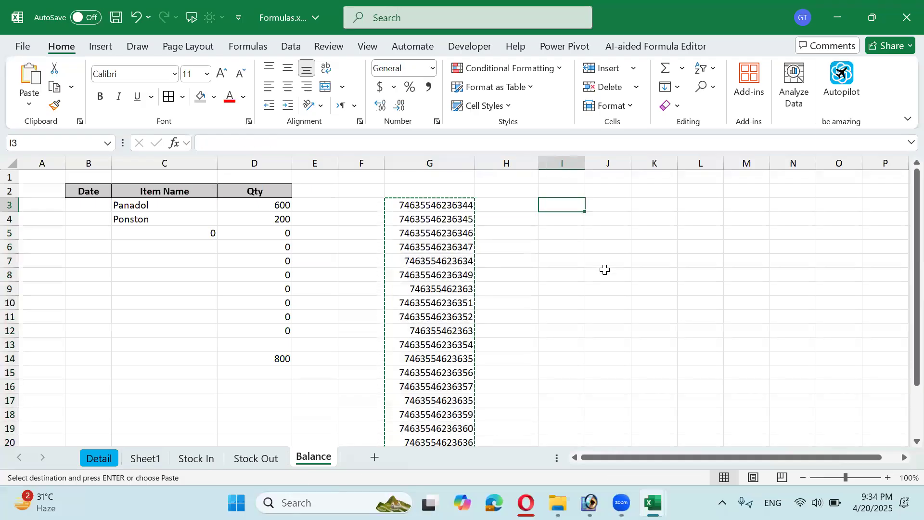
{"action": "key", "text": "Escape"}
{"action": "key", "text": "Left"}
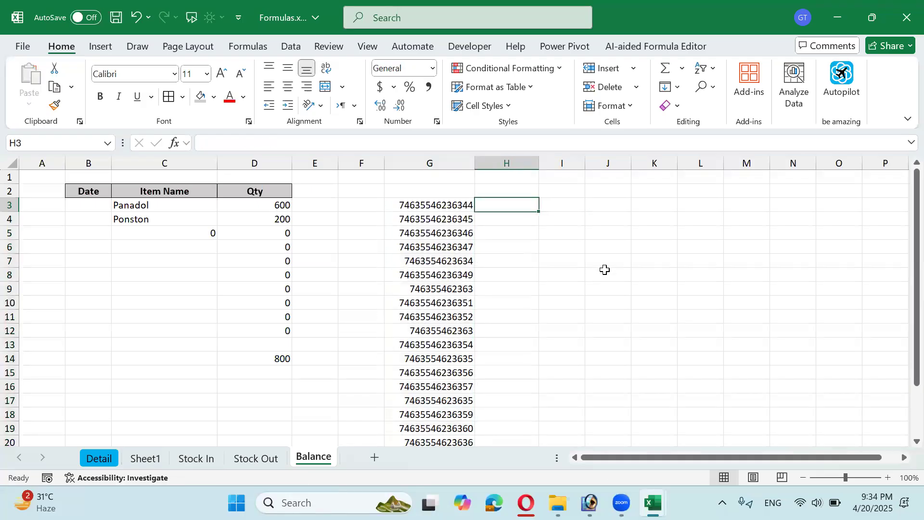
{"action": "key", "text": "Left"}
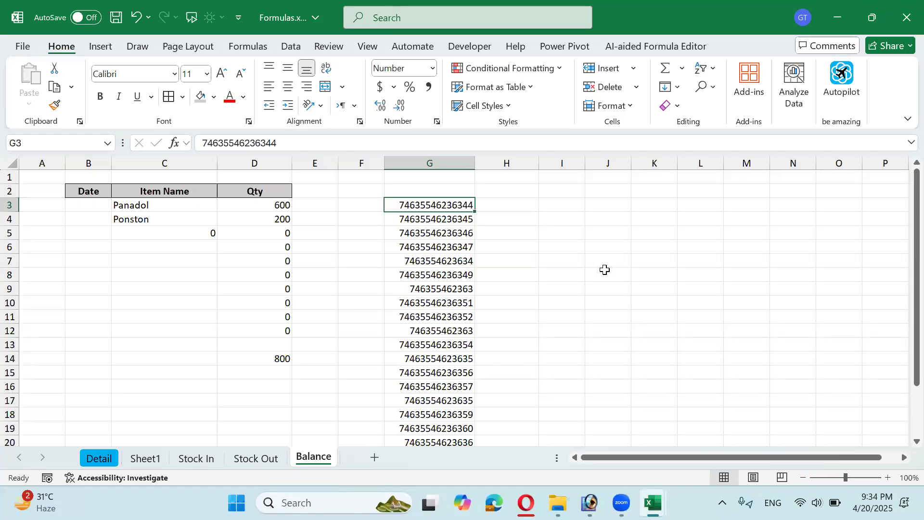
Count the characters of G3 in cell H3 with the formula =LEN(G3)
{"action": "key", "text": "Right"}
{"action": "type", "text": "=len"}
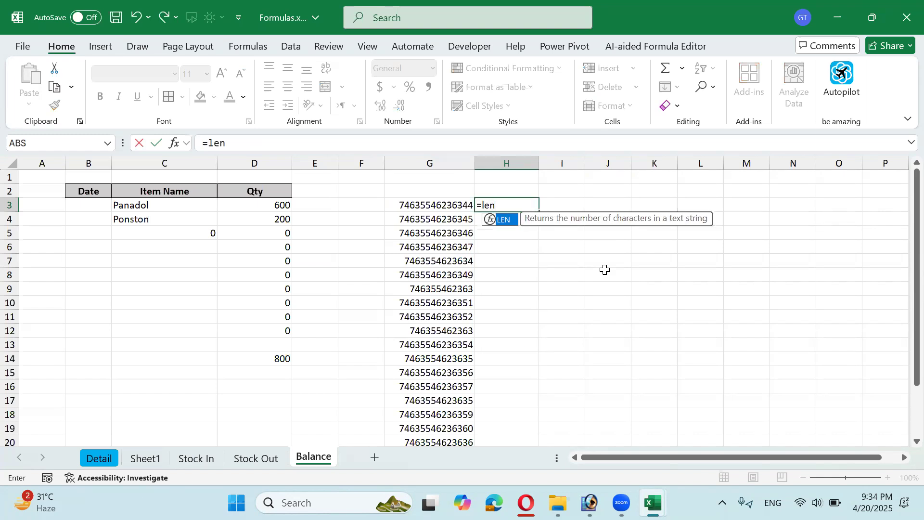
{"action": "key", "text": "Tab"}
{"action": "key", "text": "Left"}
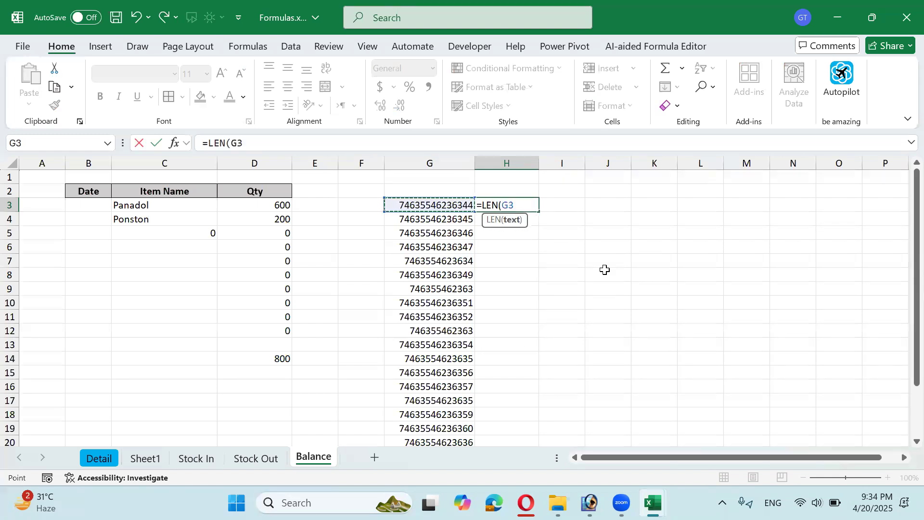
{"action": "key", "text": "ctrl+Return"}
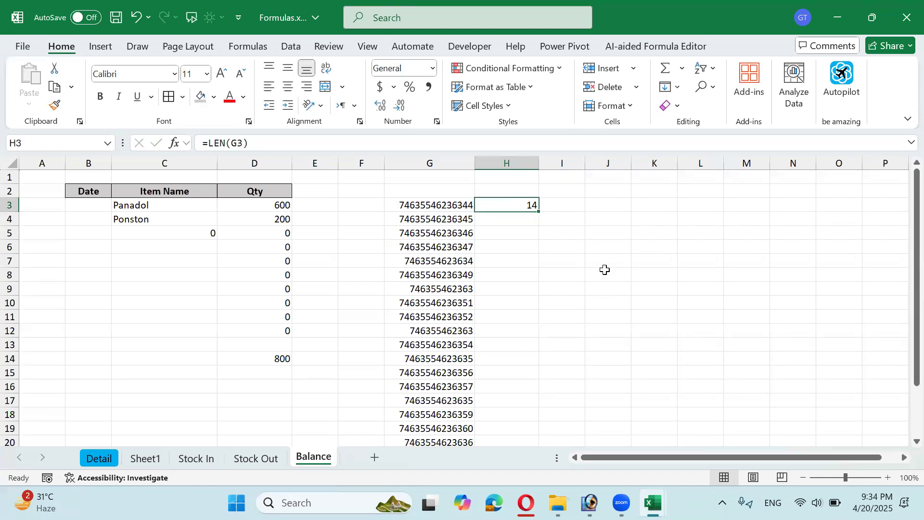
Replace the formula in H3 with a LEN of cell H3 in the new workbook, =LEN([Book1]Sheet1!$H$3)
{"action": "type", "text": "=len"}
{"action": "key", "text": "Tab"}
{"action": "key", "text": "alt+Tab"}
{"action": "key", "text": "Right"}
{"action": "key", "text": "Down"}
{"action": "key", "text": "Down"}
{"action": "key", "text": "Down"}
{"action": "key", "text": "Right"}
{"action": "key", "text": "Right"}
{"action": "key", "text": "Right"}
{"action": "key", "text": "Right"}
{"action": "key", "text": "Right"}
{"action": "key", "text": "Right"}
{"action": "key", "text": "Right"}
{"action": "key", "text": "Up"}
{"action": "key", "text": "Left"}
{"action": "key", "text": "Return"}
{"action": "key", "text": "Up"}
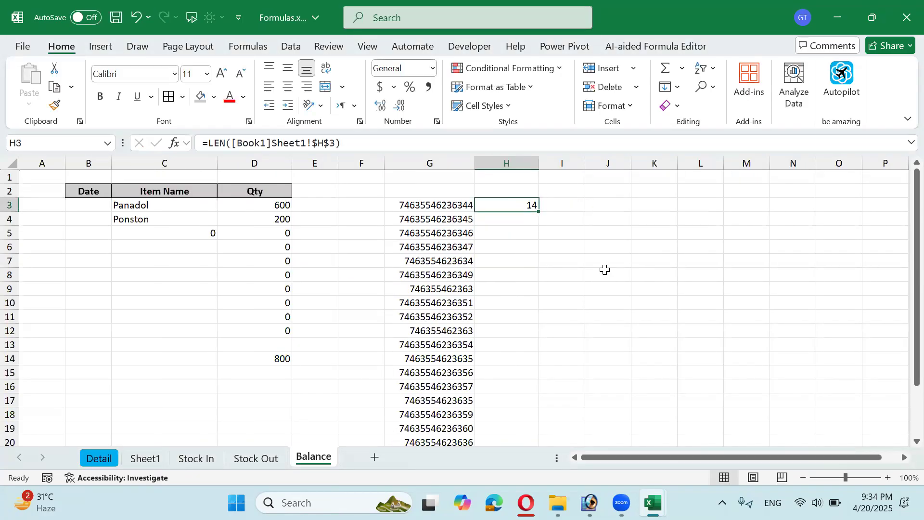
{"action": "key", "text": "F2"}
{"action": "key", "text": "Return"}
{"action": "key", "text": "Up"}
{"action": "key", "text": "F2"}
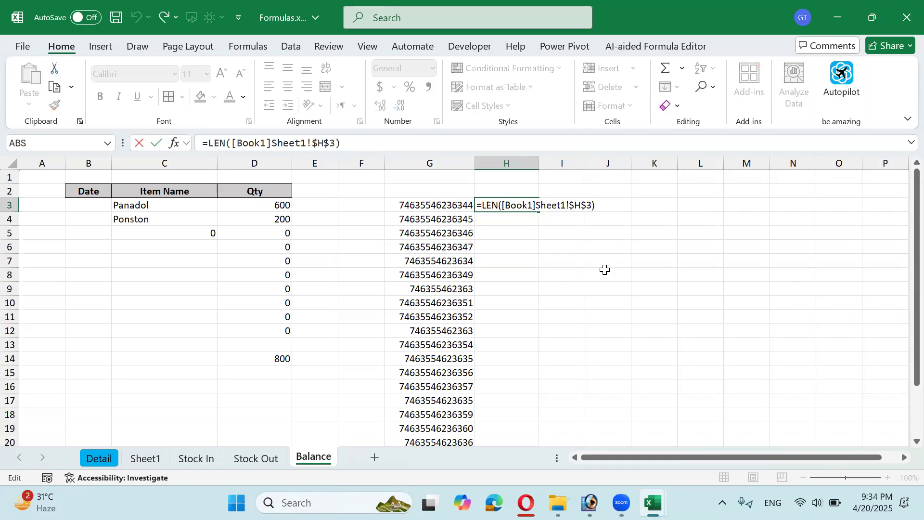
{"action": "key", "text": "Left"}
{"action": "key", "text": "Left"}
{"action": "key", "text": "Left"}
{"action": "key", "text": "Left"}
{"action": "key", "text": "Left"}
{"action": "key", "text": "Left"}
{"action": "key", "text": "Left"}
{"action": "key", "text": "Left"}
{"action": "key", "text": "Left"}
{"action": "key", "text": "Left"}
{"action": "key", "text": "Left"}
{"action": "key", "text": "Left"}
{"action": "key", "text": "Left"}
{"action": "key", "text": "Left"}
{"action": "key", "text": "Left"}
{"action": "key", "text": "Left"}
{"action": "key", "text": "Left"}
{"action": "key", "text": "Left"}
{"action": "key", "text": "Left"}
{"action": "key", "text": "Left"}
{"action": "key", "text": "Left"}
{"action": "type", "text": "i"}
{"action": "key", "text": "BackSpace"}
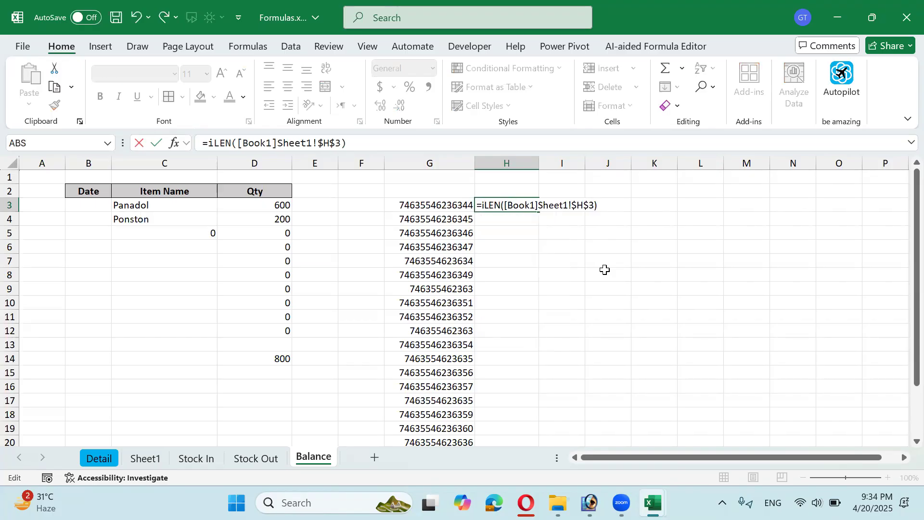
{"action": "key", "text": "Escape"}
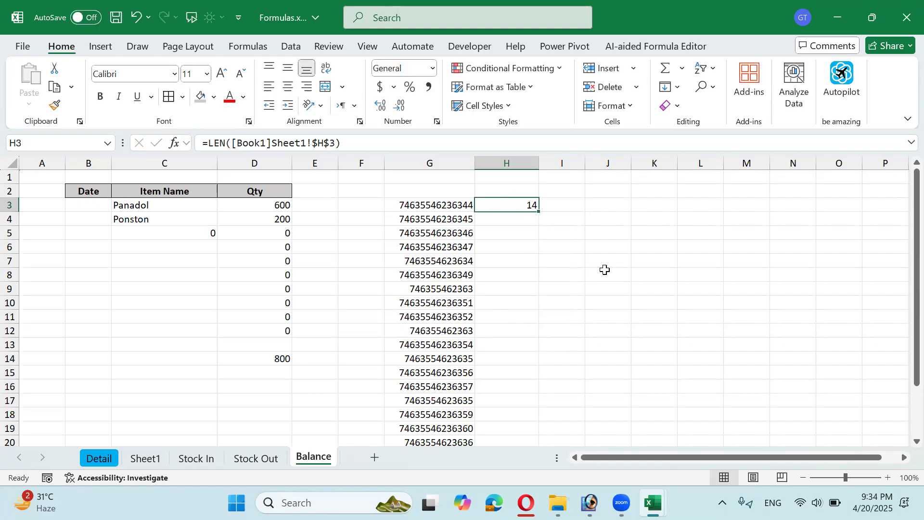
Wrap the LEN formula in H3 in an IF function that tests whether the length equals 14
{"action": "key", "text": "F2"}
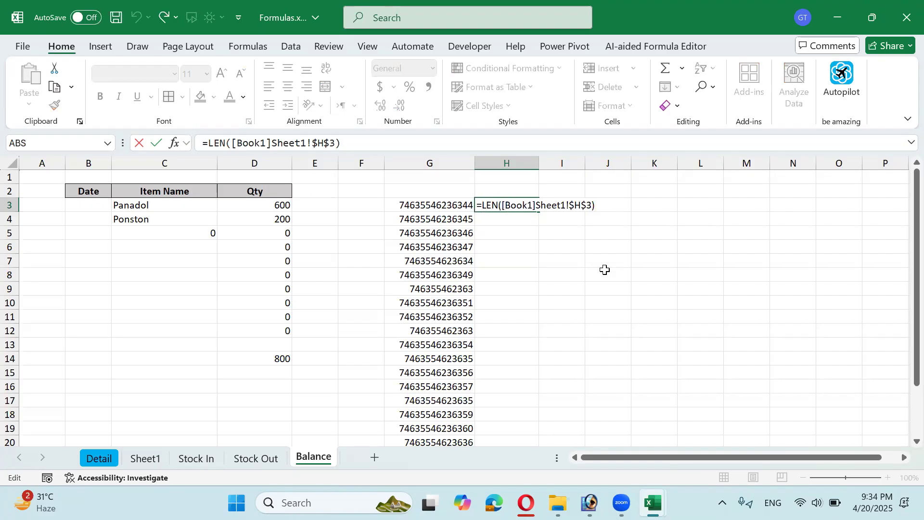
{"action": "type", "text": "if"}
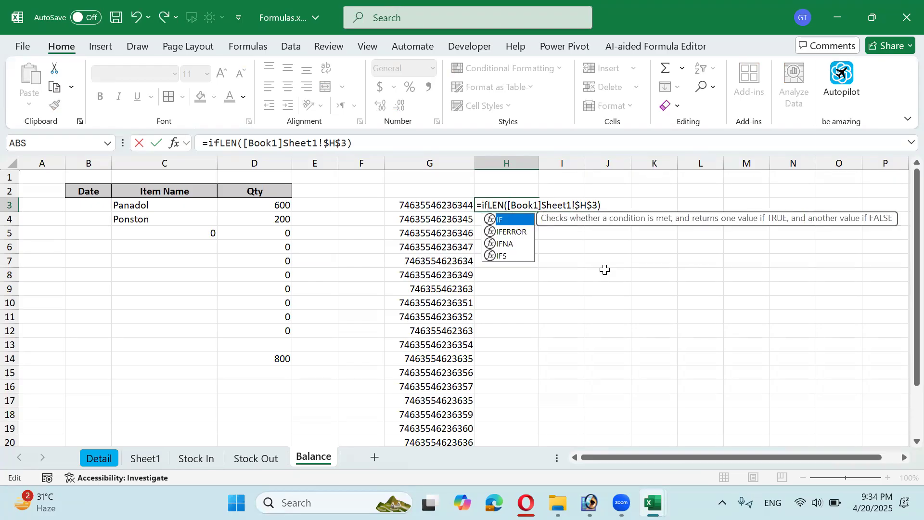
{"action": "type", "text": "("}
{"action": "key", "text": "Right"}
{"action": "key", "text": "Right"}
{"action": "key", "text": "Right"}
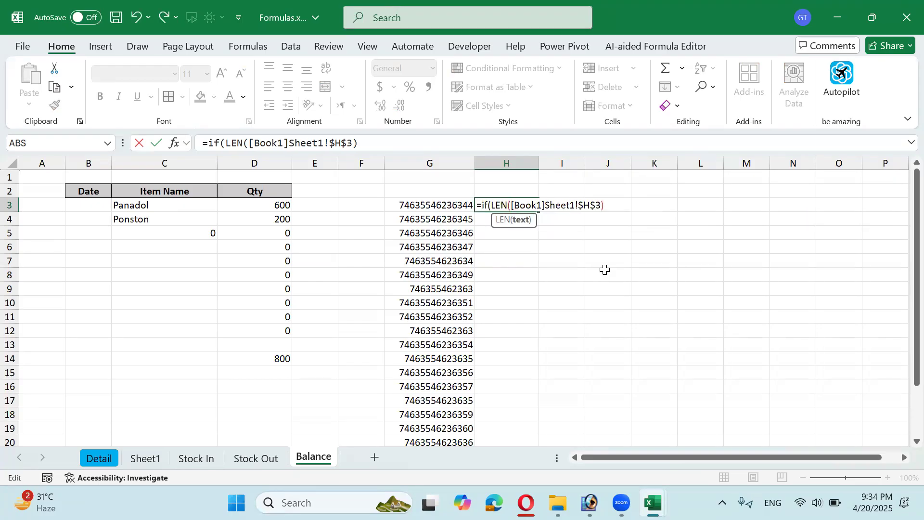
{"action": "key", "text": "Right"}
{"action": "type", "text": "=14"}
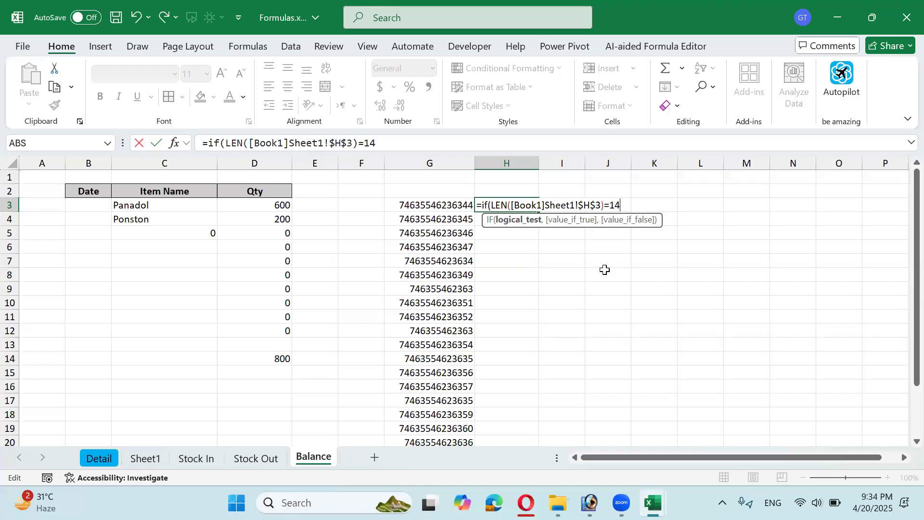
Complete the IF formula in H3 to return Book1's [Book1]Sheet1!$H$3 when true and empty text "" when false
{"action": "type", "text": ","}
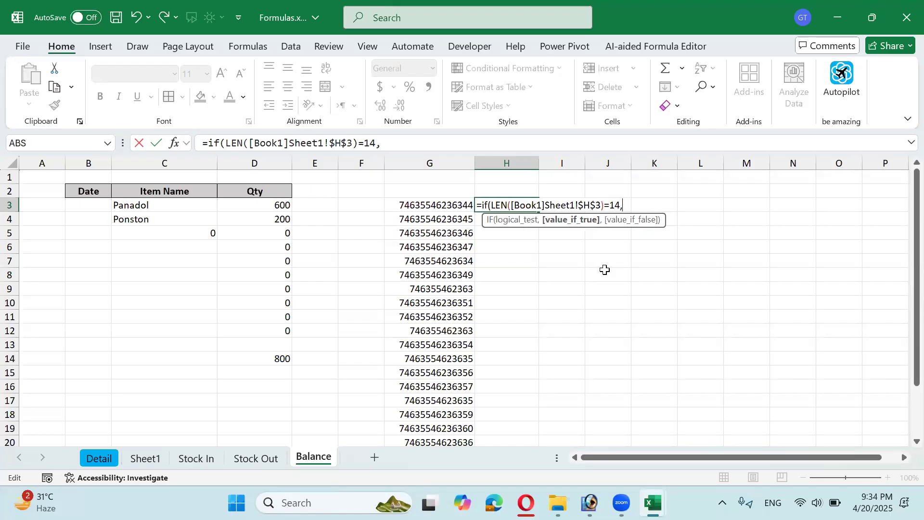
{"action": "key", "text": "alt+Tab"}
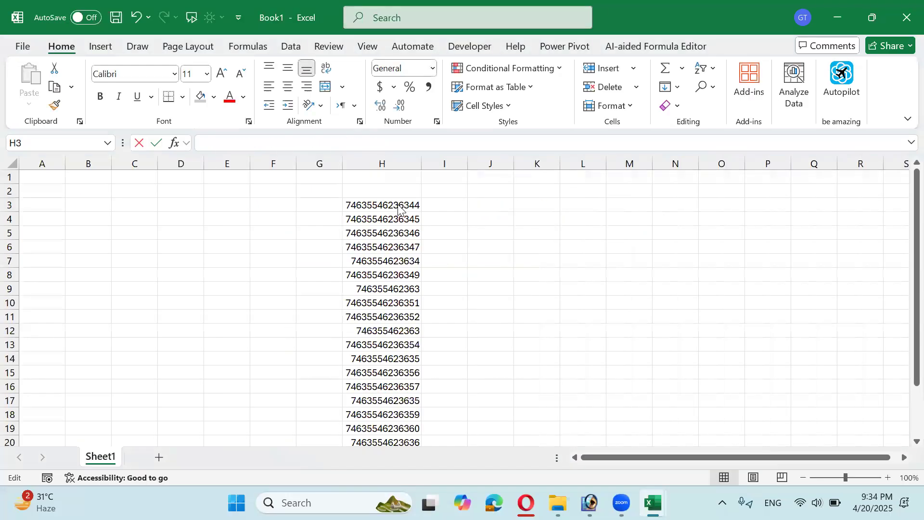
{"action": "left_click", "coordinate": [396, 202]}
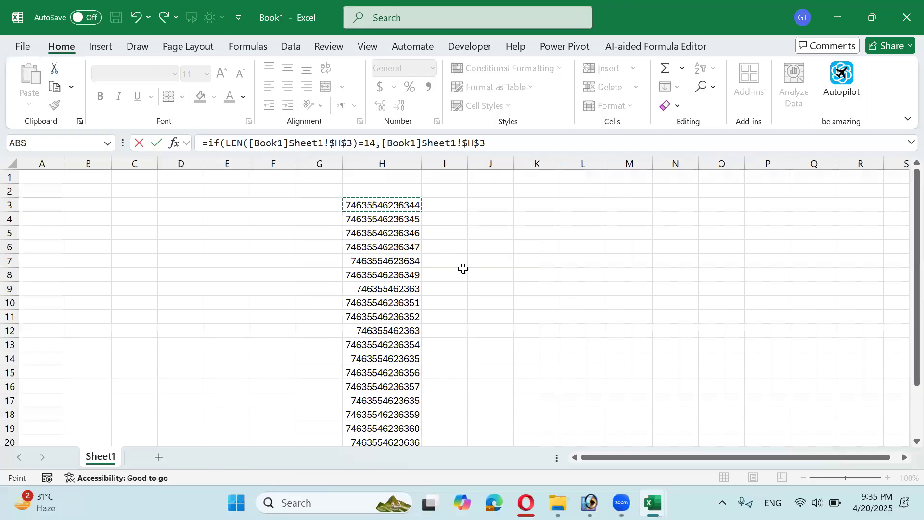
{"action": "type", "text": ","}
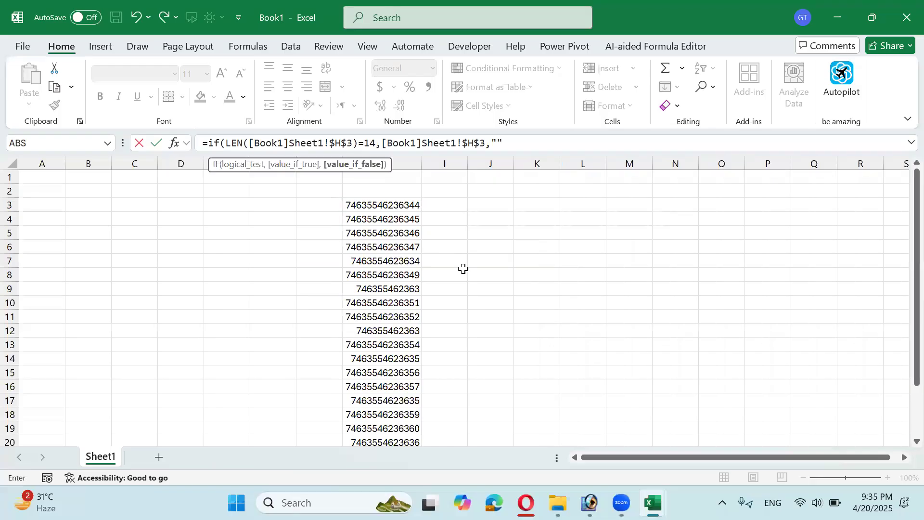
{"action": "type", "text": ")"}
{"action": "key", "text": "Return"}
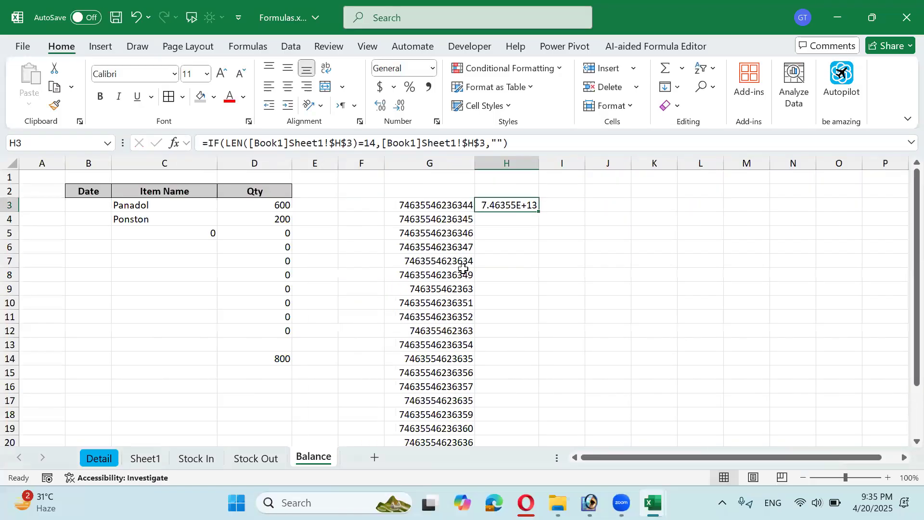
Apply the custom number format 0 to H3 and autofit column H
{"action": "key", "text": "ctrl+1"}
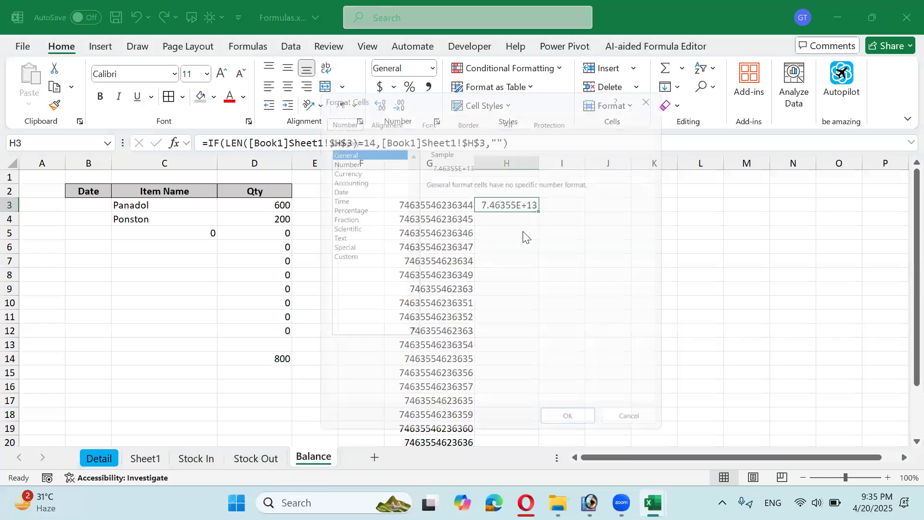
{"action": "left_click", "coordinate": [347, 258]}
{"action": "key", "text": "Tab"}
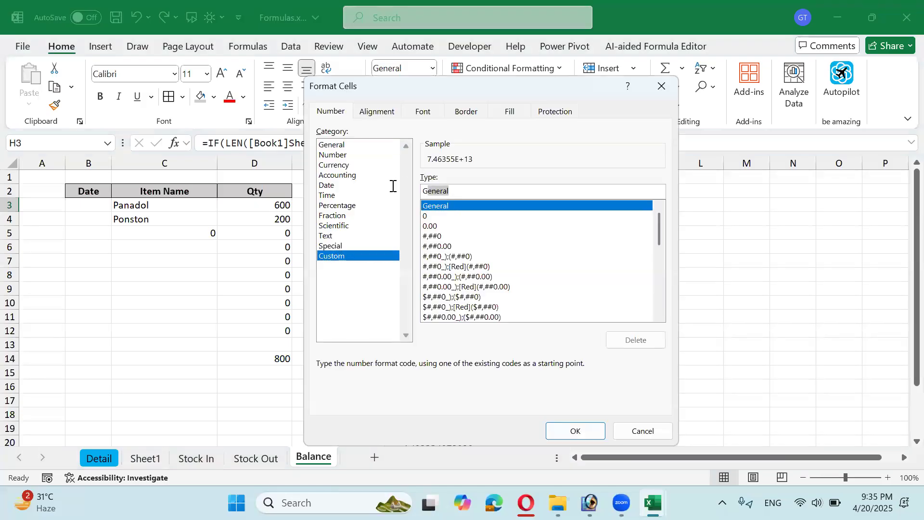
{"action": "type", "text": "0"}
{"action": "key", "text": "Return"}
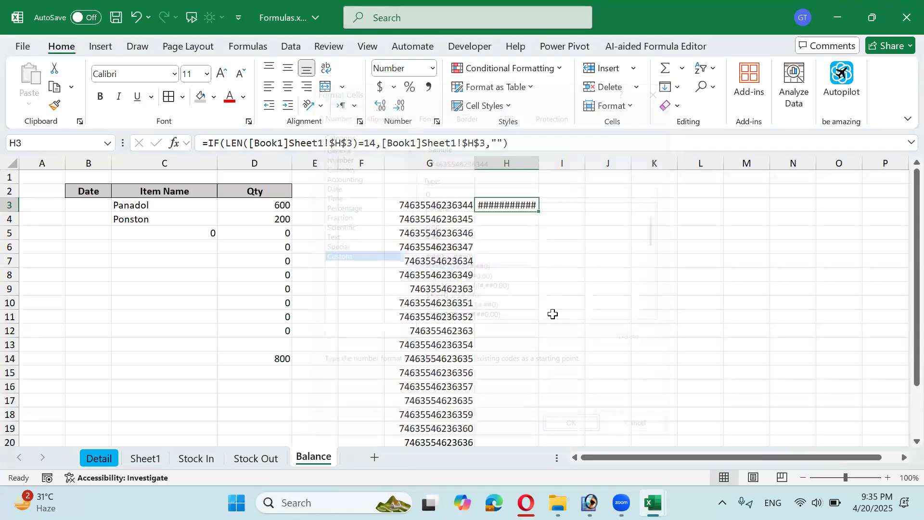
{"action": "double_click", "coordinate": [537, 167]}
Fill the IF formula from H3 down through H22
{"action": "left_click_drag", "start_coordinate": [554, 212], "coordinate": [559, 405]}
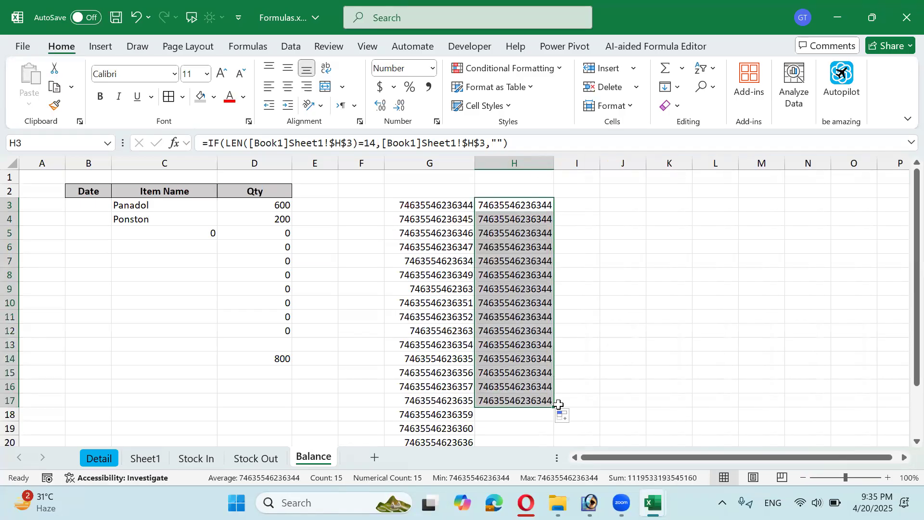
{"action": "scroll", "coordinate": [558, 402], "scroll_direction": "down", "scroll_amount": 2}
{"action": "scroll", "coordinate": [557, 392], "scroll_direction": "up", "scroll_amount": 2}
{"action": "scroll", "coordinate": [553, 398], "scroll_direction": "down", "scroll_amount": 2}
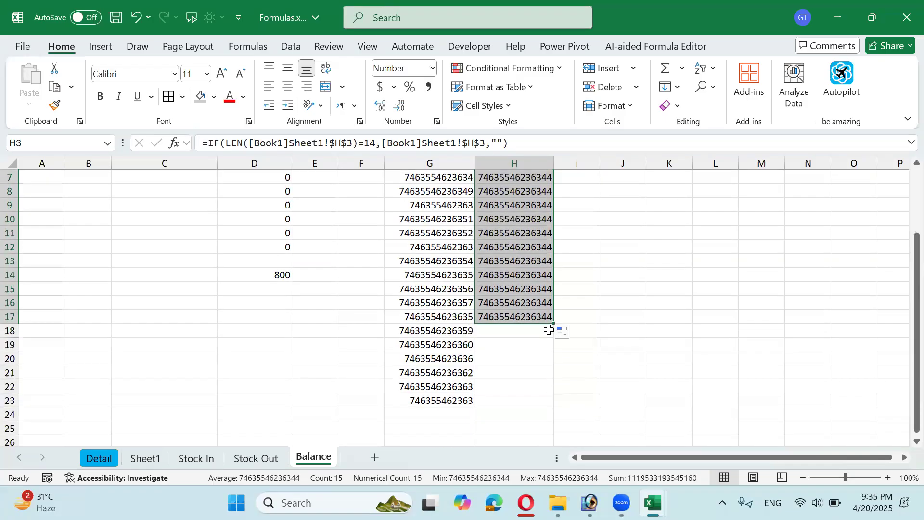
{"action": "left_click_drag", "start_coordinate": [553, 324], "coordinate": [551, 399]}
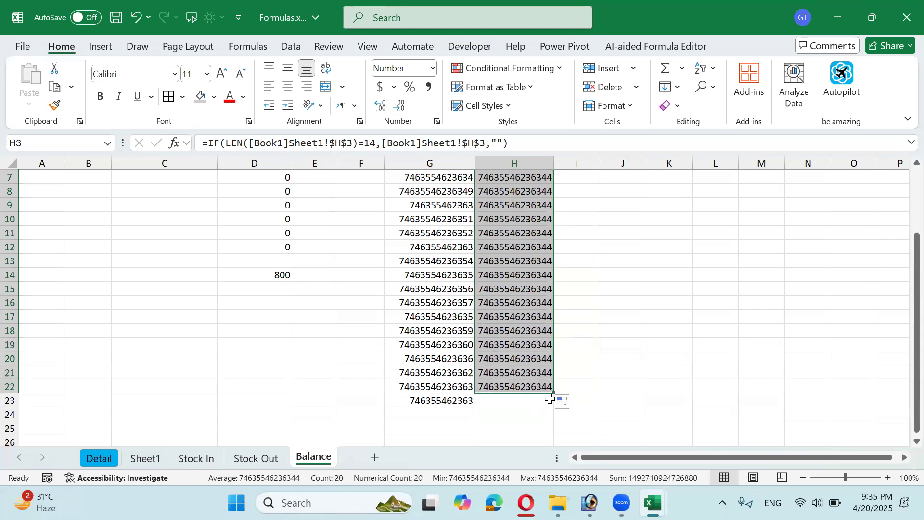
{"action": "scroll", "coordinate": [551, 398], "scroll_direction": "up", "scroll_amount": 2}
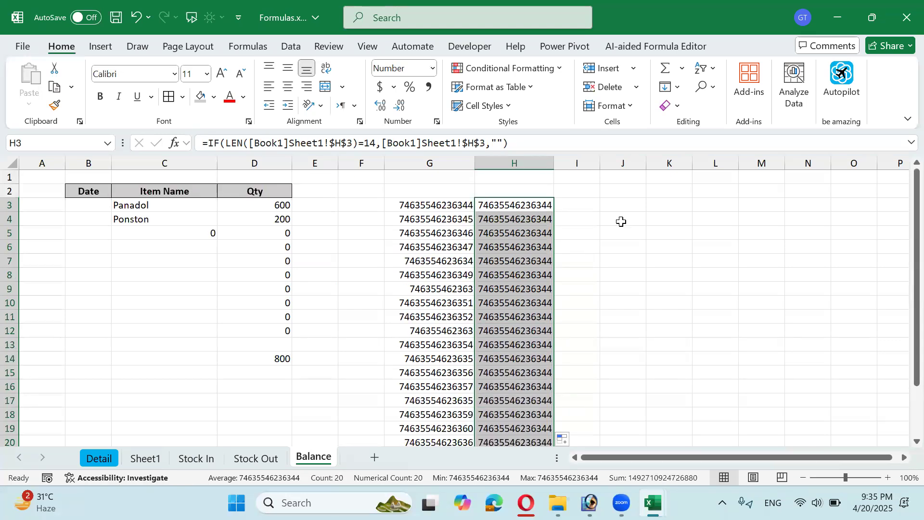
Remove the row lock from the reference inside LEN in H3's formula, making it [Book1]Sheet1!$H3
{"action": "key", "text": "F2"}
{"action": "key", "text": "Left"}
{"action": "key", "text": "Left"}
{"action": "key", "text": "Left"}
{"action": "key", "text": "Left"}
{"action": "key", "text": "Left"}
{"action": "key", "text": "Left"}
{"action": "key", "text": "Left"}
{"action": "key", "text": "Left"}
{"action": "key", "text": "Left"}
{"action": "key", "text": "Left"}
{"action": "key", "text": "Left"}
{"action": "key", "text": "Left"}
{"action": "key", "text": "Left"}
{"action": "key", "text": "Left"}
{"action": "key", "text": "Left"}
{"action": "key", "text": "Left"}
{"action": "key", "text": "Left"}
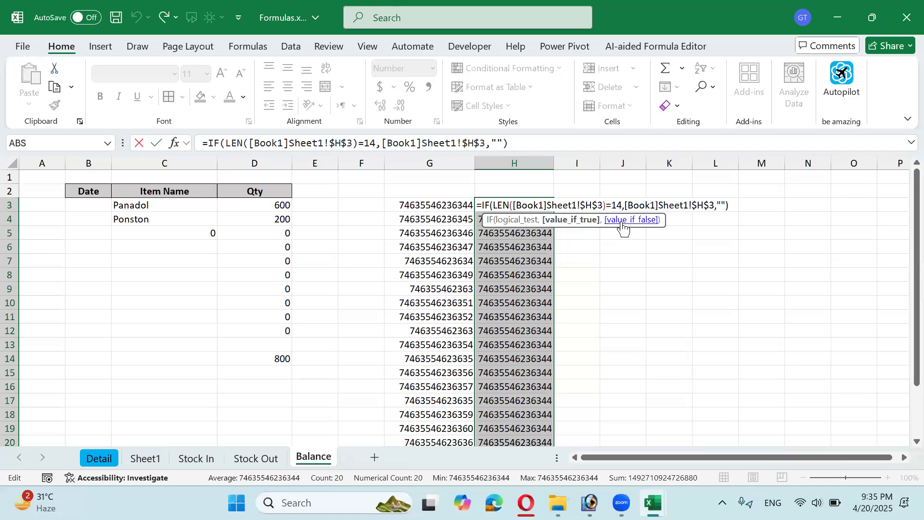
{"action": "key", "text": "Left"}
{"action": "key", "text": "Left"}
{"action": "key", "text": "Left"}
{"action": "key", "text": "Left"}
{"action": "key", "text": "Left"}
{"action": "key", "text": "Left"}
{"action": "key", "text": "Left"}
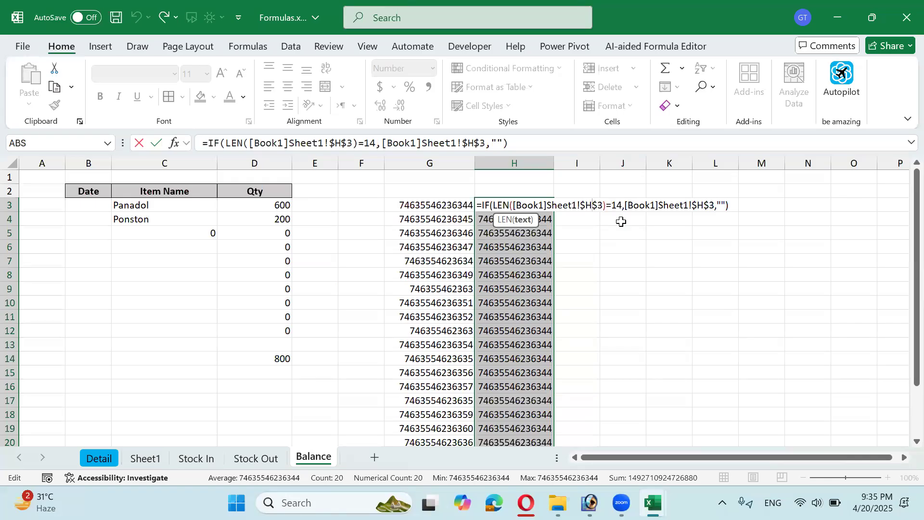
{"action": "key", "text": "shift+Right"}
{"action": "key", "text": "BackSpace"}
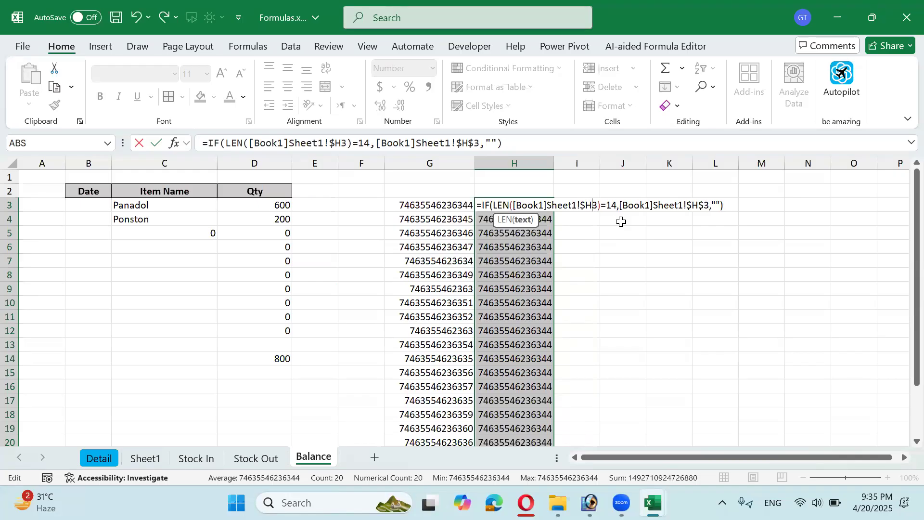
Change the value-if-true reference in H3's formula to [Book1]Sheet1!$H3 as well and commit the formula
{"action": "key", "text": "Right"}
{"action": "key", "text": "Right"}
{"action": "key", "text": "Right"}
{"action": "key", "text": "Right"}
{"action": "key", "text": "Right"}
{"action": "key", "text": "Right"}
{"action": "key", "text": "Right"}
{"action": "key", "text": "Right"}
{"action": "key", "text": "Right"}
{"action": "key", "text": "Right"}
{"action": "key", "text": "Right"}
{"action": "key", "text": "Right"}
{"action": "key", "text": "Right"}
{"action": "key", "text": "Right"}
{"action": "key", "text": "Right"}
{"action": "key", "text": "Right"}
{"action": "key", "text": "Right"}
{"action": "key", "text": "Right"}
{"action": "key", "text": "Right"}
{"action": "key", "text": "Right"}
{"action": "key", "text": "shift+Right"}
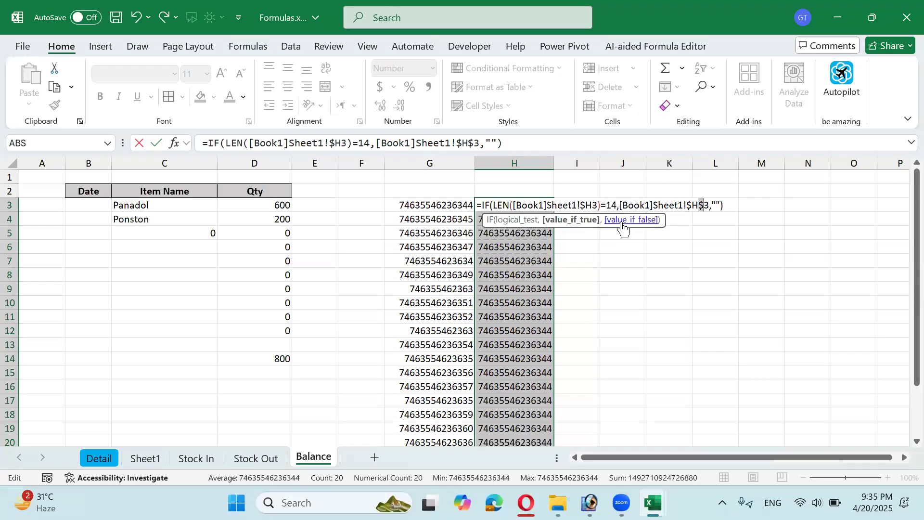
{"action": "key", "text": "BackSpace"}
{"action": "key", "text": "ctrl+Return"}
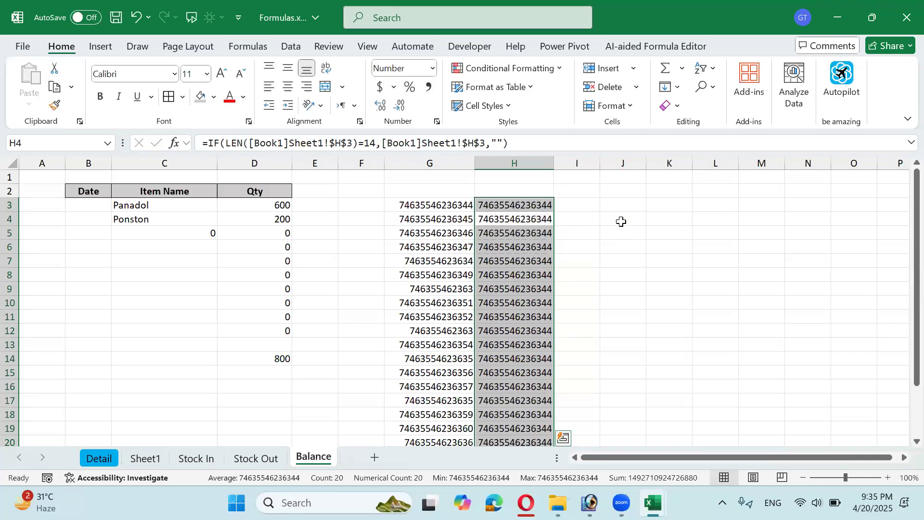
Fill the corrected IF formula from H3 down over the existing formulas in column H
{"action": "key", "text": "ctrl+shift+Down"}
{"action": "key", "text": "ctrl+d"}
{"action": "key", "text": "Down"}
{"action": "key", "text": "Down"}
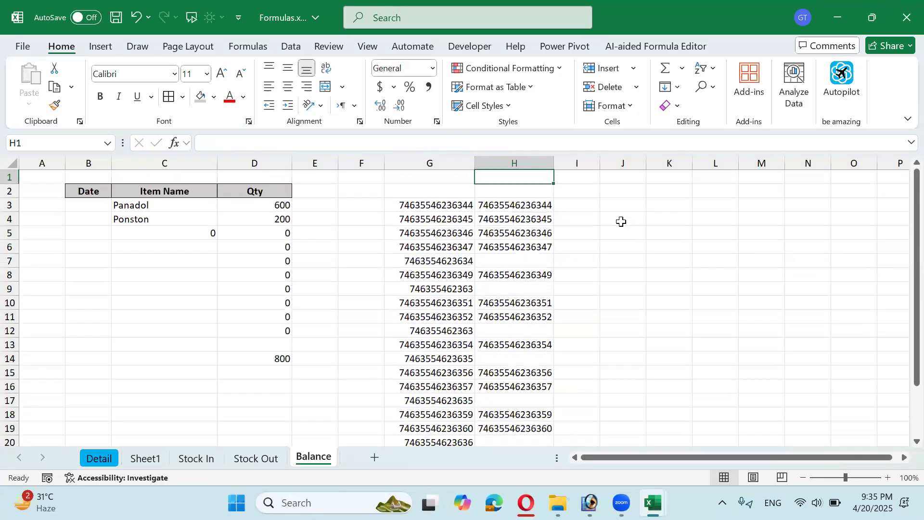
{"action": "key", "text": "Up"}
{"action": "key", "text": "Up"}
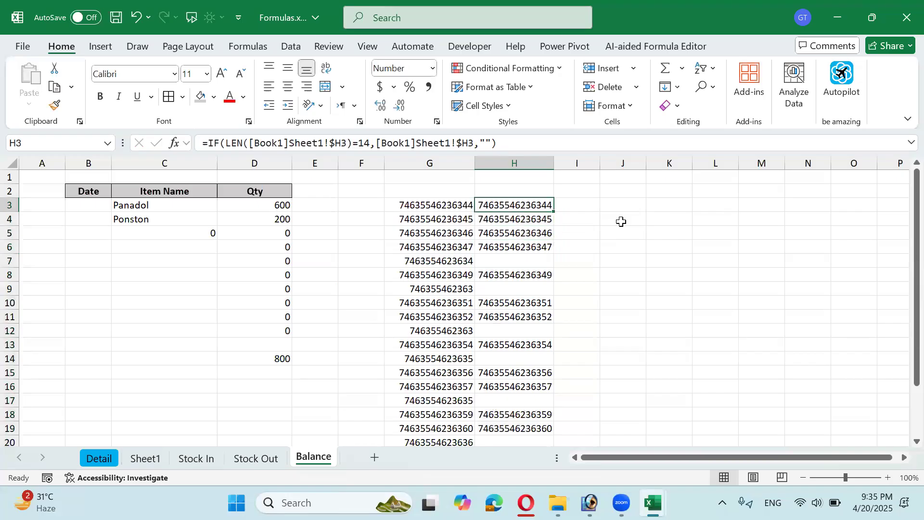
Step through the cells of column H from H3 downward and examine how each formula's row reference compares with its result
{"action": "key", "text": "Up"}
{"action": "key", "text": "Down"}
{"action": "key", "text": "Down"}
{"action": "key", "text": "Up"}
{"action": "key", "text": "ctrl+shift+Down"}
{"action": "key", "text": "ctrl+Up"}
{"action": "key", "text": "ctrl+Down"}
{"action": "key", "text": "Down"}
{"action": "key", "text": "Down"}
{"action": "key", "text": "Down"}
{"action": "key", "text": "Down"}
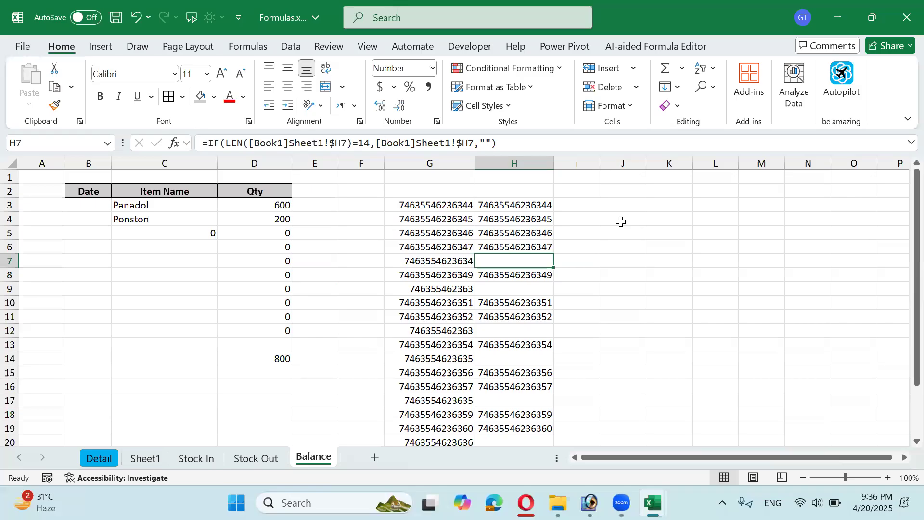
{"action": "key", "text": "Up"}
{"action": "key", "text": "Up"}
{"action": "key", "text": "Up"}
{"action": "key", "text": "Up"}
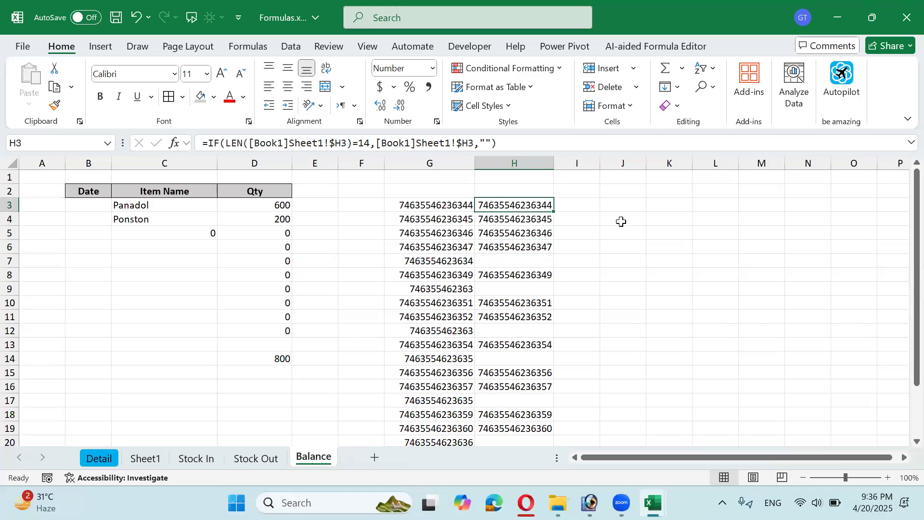
{"action": "key", "text": "Down"}
{"action": "key", "text": "Down"}
{"action": "key", "text": "Down"}
{"action": "key", "text": "Down"}
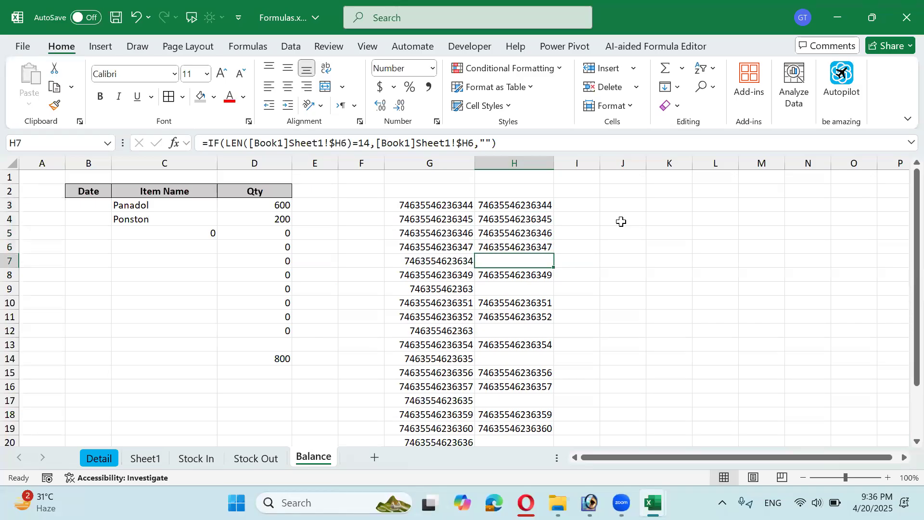
{"action": "key", "text": "Up"}
{"action": "key", "text": "Up"}
{"action": "key", "text": "Up"}
{"action": "key", "text": "Up"}
{"action": "key", "text": "Up"}
{"action": "key", "text": "Down"}
{"action": "key", "text": "Down"}
{"action": "key", "text": "Down"}
{"action": "key", "text": "Down"}
{"action": "key", "text": "Down"}
{"action": "key", "text": "Down"}
{"action": "key", "text": "Down"}
{"action": "key", "text": "Down"}
{"action": "key", "text": "Down"}
{"action": "key", "text": "Down"}
{"action": "key", "text": "Down"}
{"action": "key", "text": "Down"}
{"action": "key", "text": "Down"}
{"action": "key", "text": "Down"}
{"action": "key", "text": "Down"}
{"action": "key", "text": "Down"}
{"action": "key", "text": "Down"}
{"action": "key", "text": "Down"}
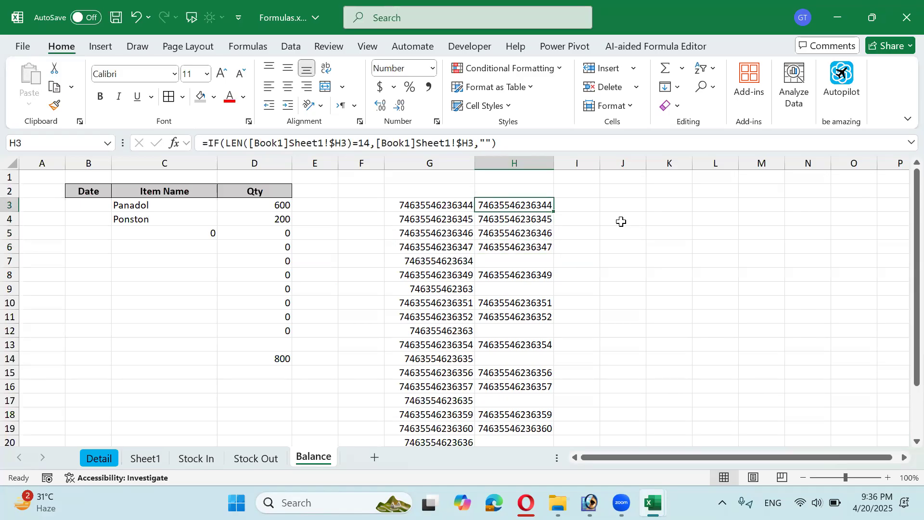
Compare the results in column H with the numbers in column G, moving down the rows and back to the first row
{"action": "key", "text": "Down"}
{"action": "key", "text": "Down"}
{"action": "key", "text": "Down"}
{"action": "key", "text": "Down"}
{"action": "key", "text": "Down"}
{"action": "key", "text": "Down"}
{"action": "key", "text": "Down"}
{"action": "key", "text": "Down"}
{"action": "key", "text": "Down"}
{"action": "key", "text": "Down"}
{"action": "key", "text": "Down"}
{"action": "key", "text": "Down"}
{"action": "key", "text": "Down"}
{"action": "key", "text": "Down"}
{"action": "key", "text": "Up"}
{"action": "key", "text": "Up"}
{"action": "key", "text": "Up"}
{"action": "key", "text": "Up"}
{"action": "key", "text": "Up"}
{"action": "key", "text": "Up"}
{"action": "key", "text": "Up"}
{"action": "key", "text": "Up"}
{"action": "key", "text": "Up"}
{"action": "key", "text": "Up"}
{"action": "key", "text": "Up"}
{"action": "key", "text": "Up"}
{"action": "key", "text": "Up"}
{"action": "key", "text": "Up"}
{"action": "key", "text": "Up"}
{"action": "key", "text": "Up"}
{"action": "key", "text": "Up"}
{"action": "key", "text": "Up"}
{"action": "key", "text": "Up"}
{"action": "key", "text": "Up"}
{"action": "key", "text": "Up"}
{"action": "key", "text": "Up"}
{"action": "key", "text": "Up"}
{"action": "key", "text": "Up"}
{"action": "key", "text": "Up"}
{"action": "key", "text": "Up"}
{"action": "key", "text": "Up"}
{"action": "key", "text": "Up"}
{"action": "key", "text": "Up"}
Enter the heading Len in H2, above the column of IF results
{"action": "key", "text": "Down"}
{"action": "key", "text": "Down"}
{"action": "key", "text": "Up"}
{"action": "type", "text": "Len"}
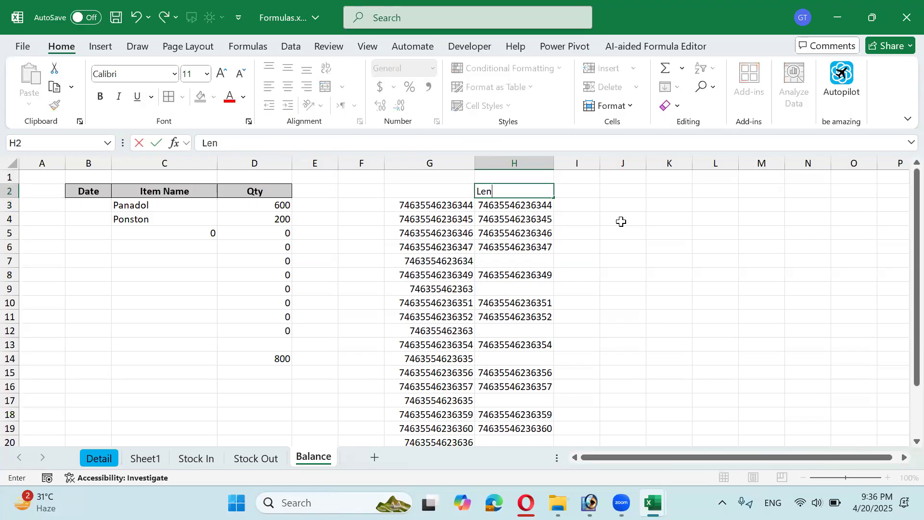
{"action": "key", "text": "Return"}
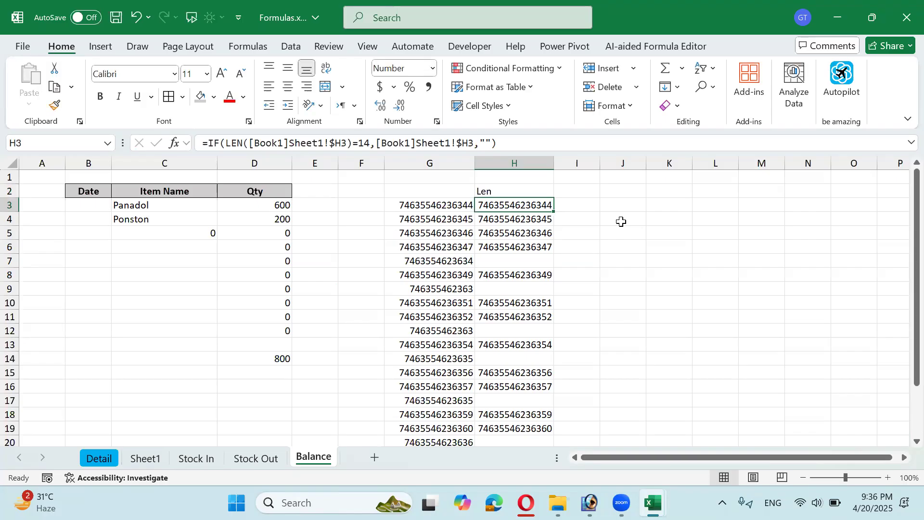
{"action": "key", "text": "Left"}
{"action": "key", "text": "Right"}
{"action": "type", "text": "=if("}
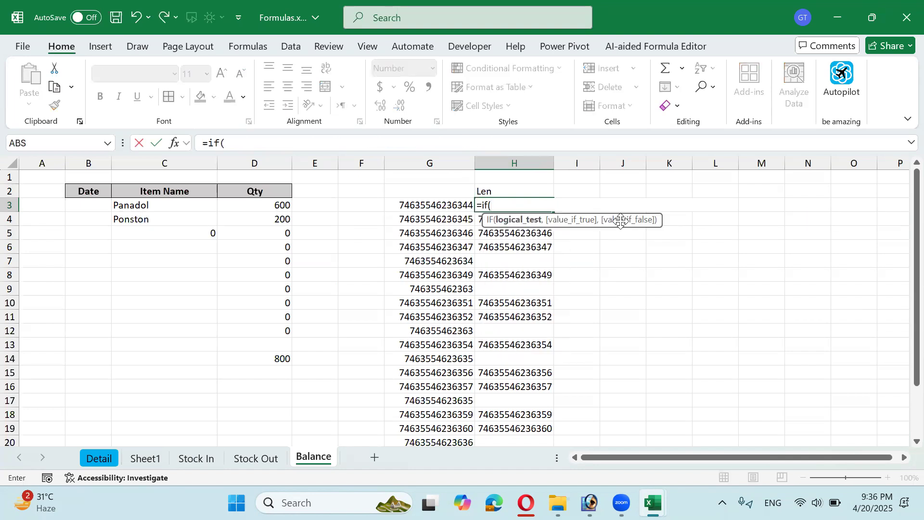
{"action": "key", "text": "Escape"}
Replace the formula in H3 with =LEN(G3) to count the characters of the adjacent number
{"action": "type", "text": "=len"}
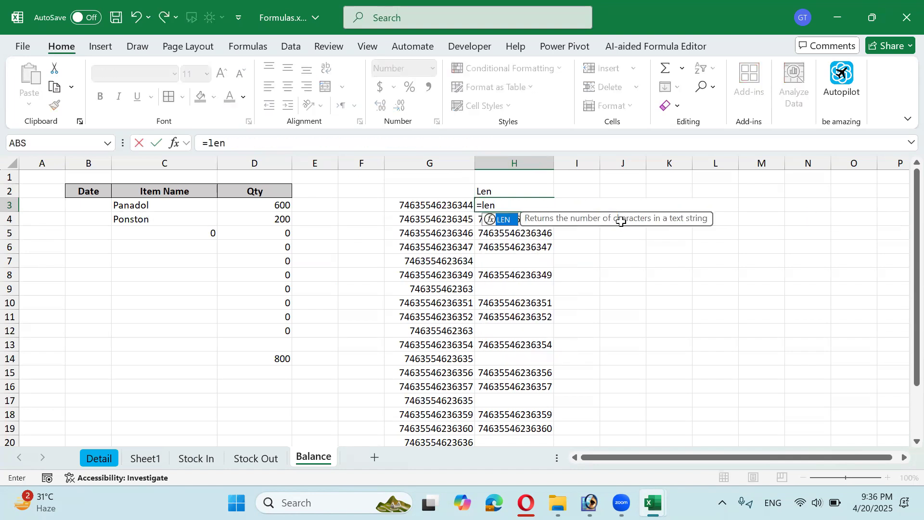
{"action": "key", "text": "Tab"}
{"action": "key", "text": "Left"}
{"action": "type", "text": ")"}
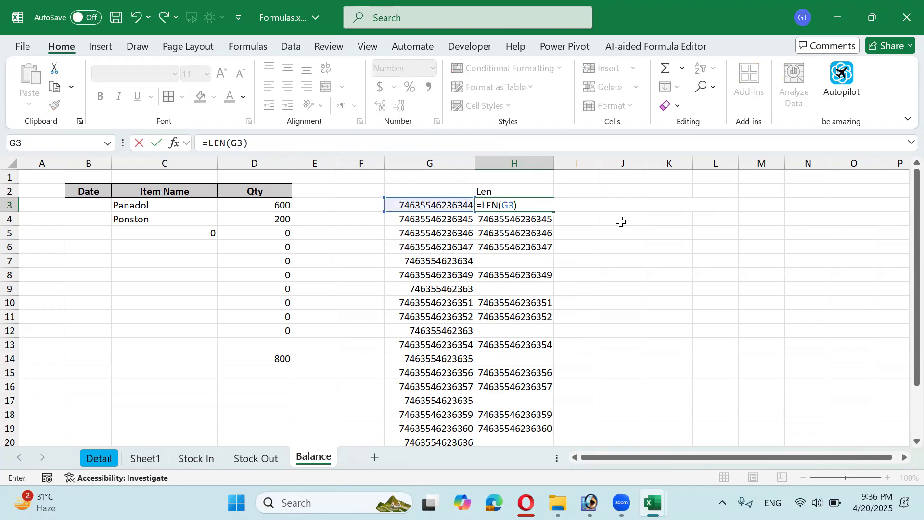
{"action": "key", "text": "Return"}
{"action": "key", "text": "Up"}
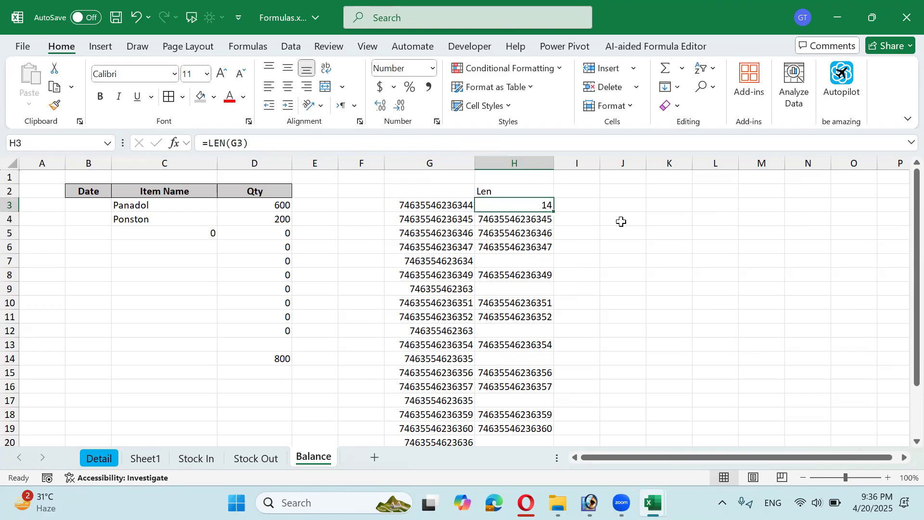
Extend H3's formula to =LEN(G3)=14 so that it tests for a 14-digit number
{"action": "key", "text": "F2"}
{"action": "type", "text": "=14"}
{"action": "key", "text": "Return"}
{"action": "key", "text": "Up"}
Fill the length test from H3 down through H22, over the existing formulas
{"action": "key", "text": "shift+Down"}
{"action": "key", "text": "shift+Down"}
{"action": "key", "text": "shift+Down"}
{"action": "key", "text": "shift+Down"}
{"action": "key", "text": "shift+Down"}
{"action": "key", "text": "shift+Down"}
{"action": "key", "text": "shift+Down"}
{"action": "key", "text": "shift+Down"}
{"action": "key", "text": "shift+Down"}
{"action": "key", "text": "shift+Down"}
{"action": "key", "text": "shift+Down"}
{"action": "key", "text": "shift+Down"}
{"action": "key", "text": "shift+Down"}
{"action": "key", "text": "shift+Down"}
{"action": "key", "text": "shift+Down"}
{"action": "key", "text": "shift+Down"}
{"action": "key", "text": "shift+Down"}
{"action": "key", "text": "shift+Down"}
{"action": "key", "text": "shift+Down"}
{"action": "key", "text": "ctrl+d"}
{"action": "scroll", "coordinate": [620, 221], "scroll_direction": "up", "scroll_amount": 1}
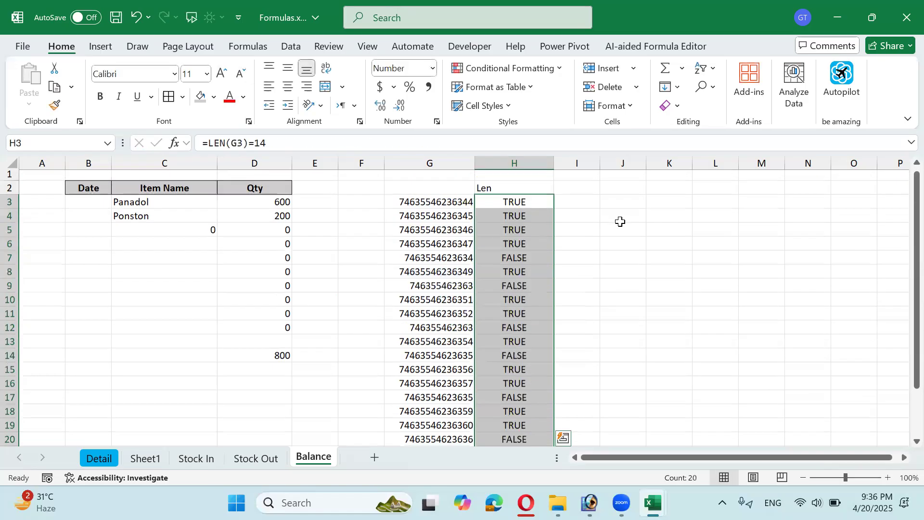
{"action": "key", "text": "Down"}
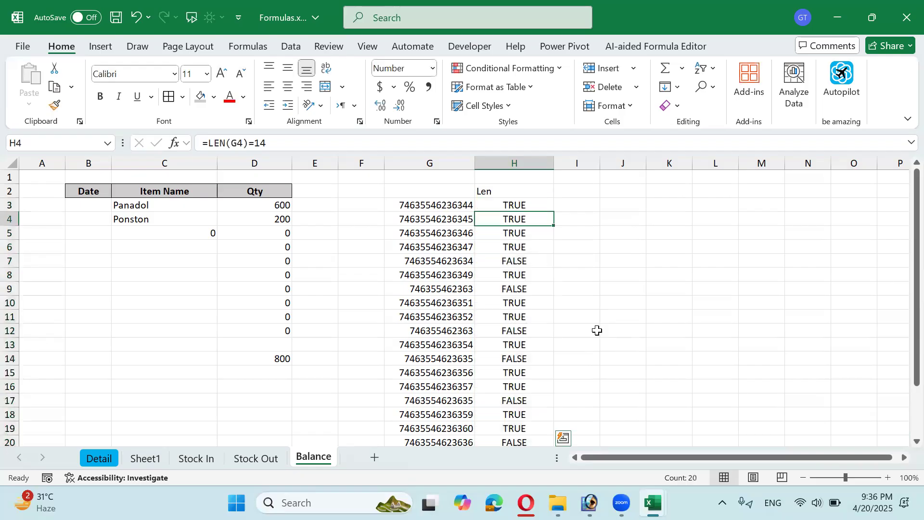
Wrap H3's length test in an IF so the formula becomes =IF(LEN(G3)=14,G3,"")
{"action": "key", "text": "Up"}
{"action": "key", "text": "F2"}
{"action": "key", "text": "Left"}
{"action": "key", "text": "Left"}
{"action": "key", "text": "Left"}
{"action": "key", "text": "Left"}
{"action": "key", "text": "Left"}
{"action": "key", "text": "Left"}
{"action": "key", "text": "Left"}
{"action": "key", "text": "Left"}
{"action": "key", "text": "Left"}
{"action": "key", "text": "Left"}
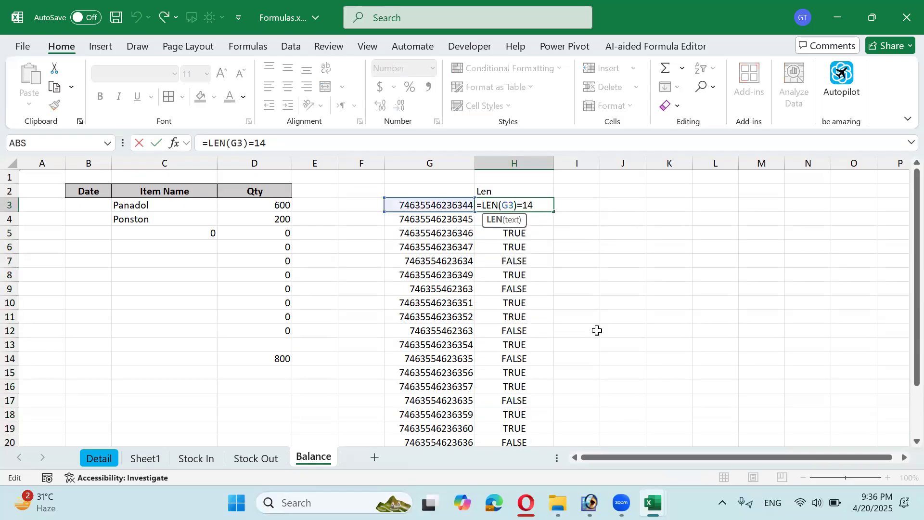
{"action": "type", "text": "if("}
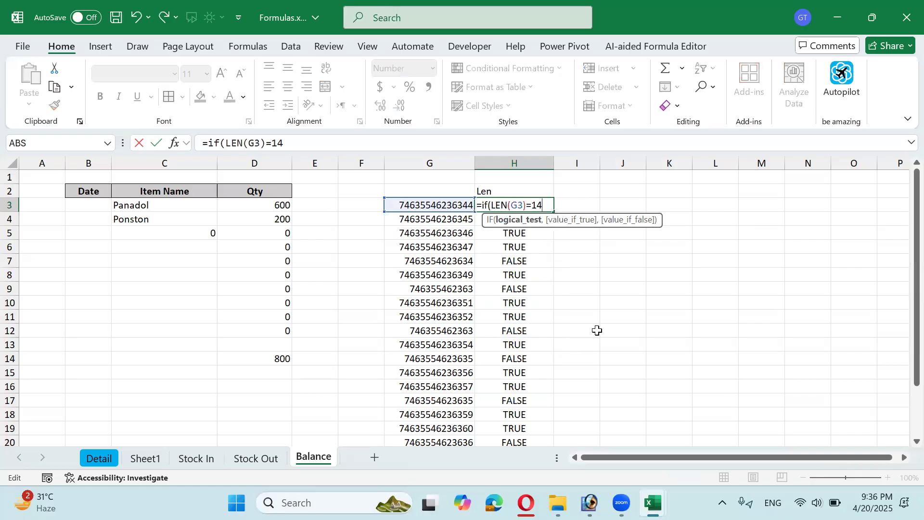
{"action": "type", "text": ","}
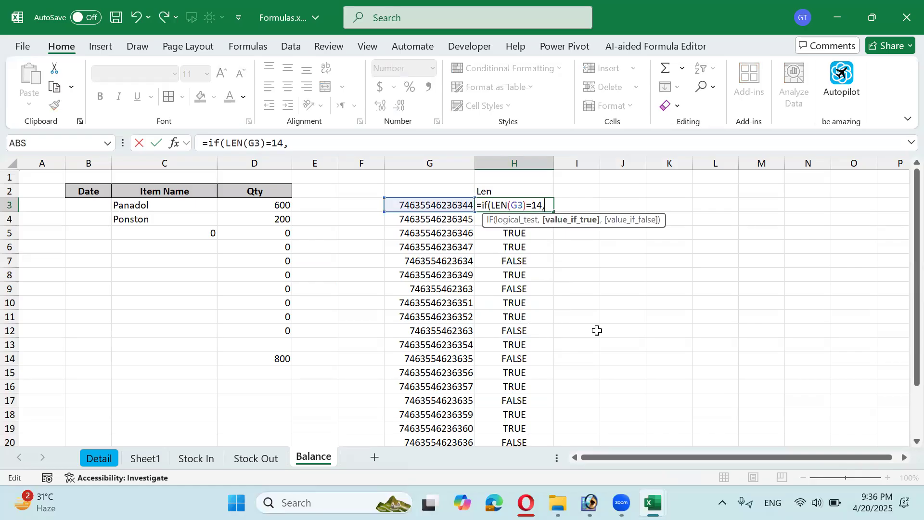
{"action": "left_click", "coordinate": [455, 205]}
{"action": "type", "text": ",\"\""}
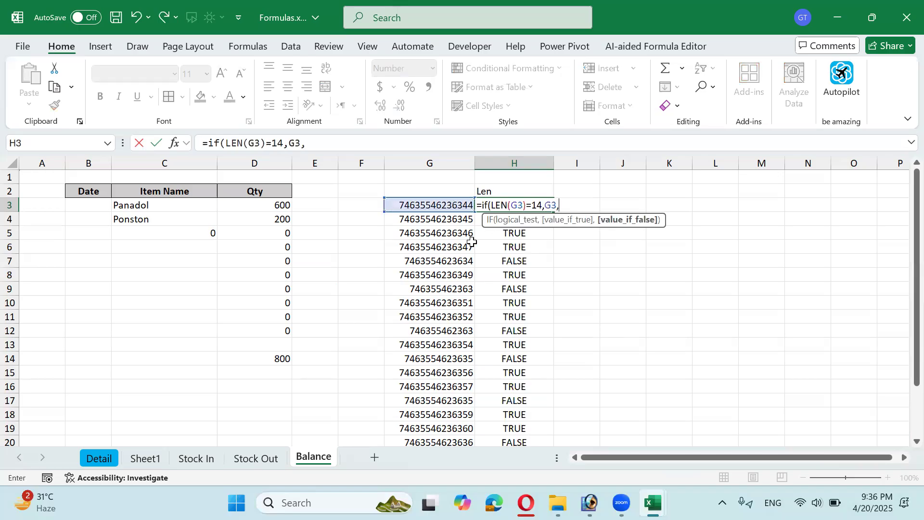
{"action": "type", "text": ")"}
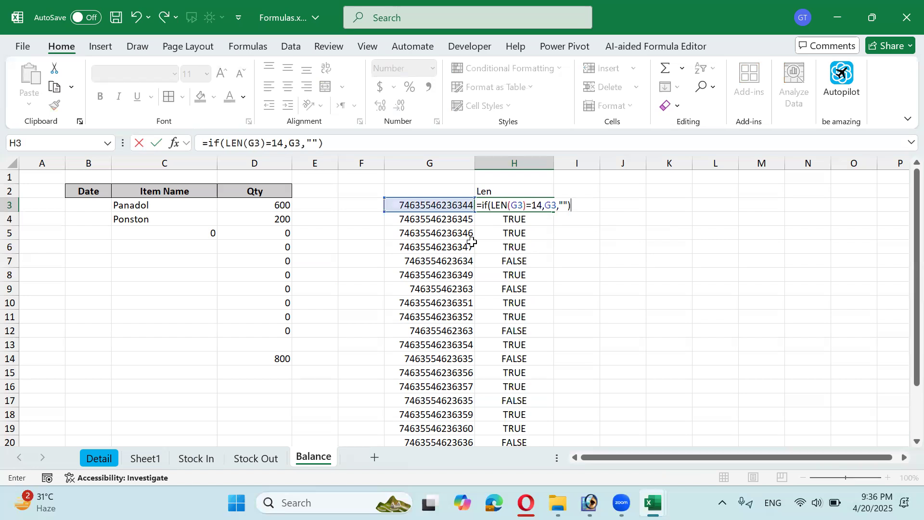
{"action": "key", "text": "ctrl+Return"}
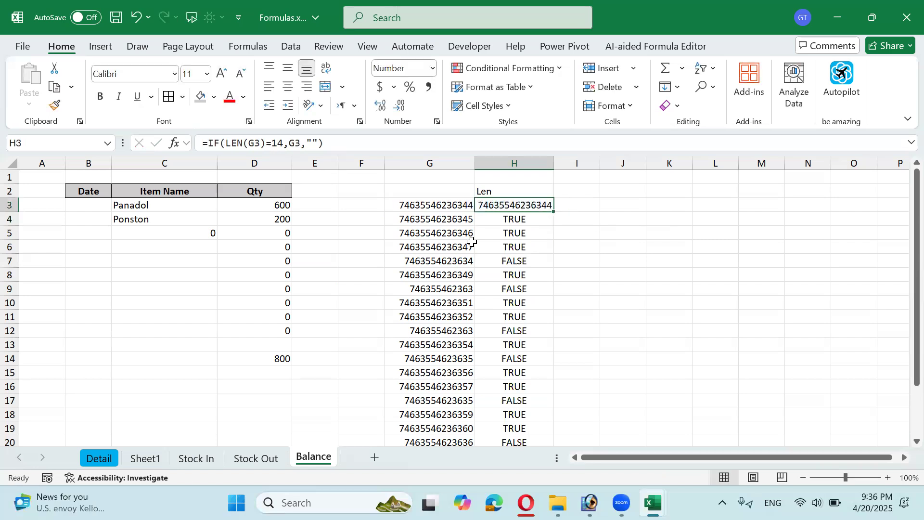
Fill the IF formula from H3 down column H and check its copy in H7
{"action": "key", "text": "ctrl+shift+Down"}
{"action": "key", "text": "ctrl+d"}
{"action": "key", "text": "Up"}
{"action": "key", "text": "Up"}
{"action": "key", "text": "Down"}
{"action": "key", "text": "Down"}
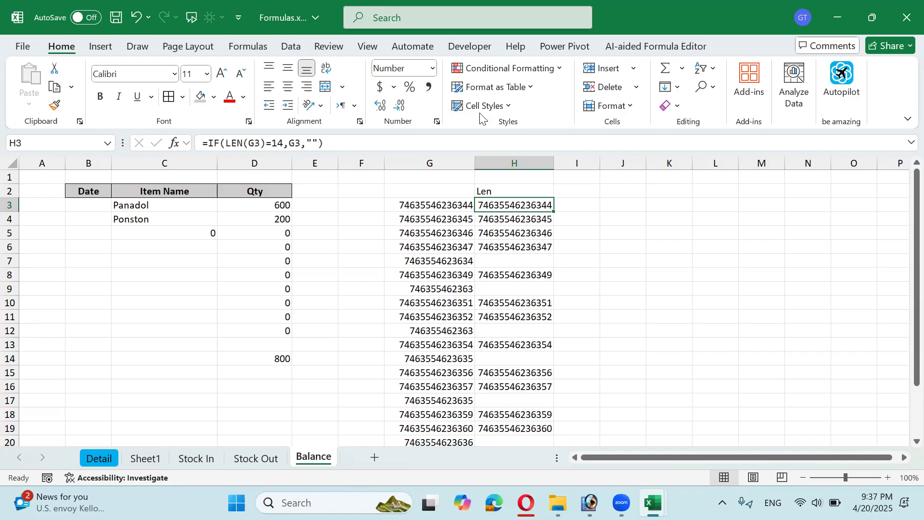
{"action": "left_click", "coordinate": [487, 262]}
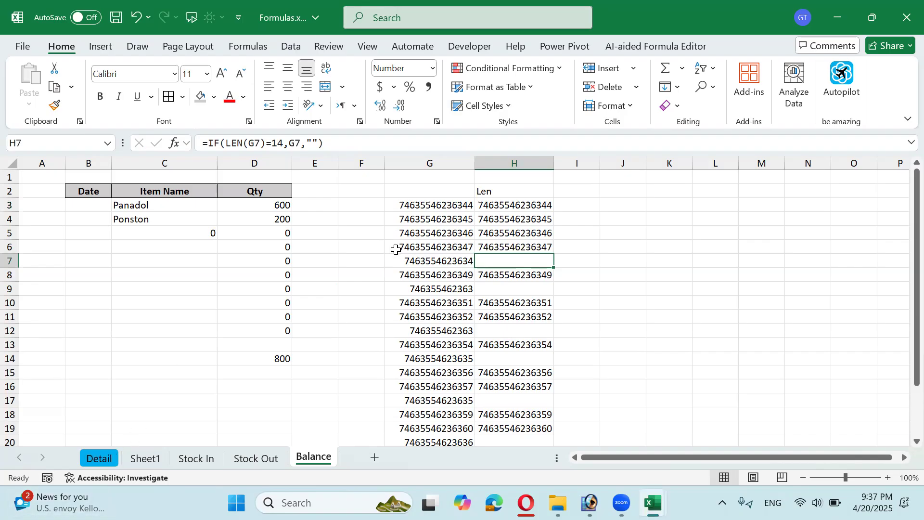
{"action": "left_click", "coordinate": [499, 194]}
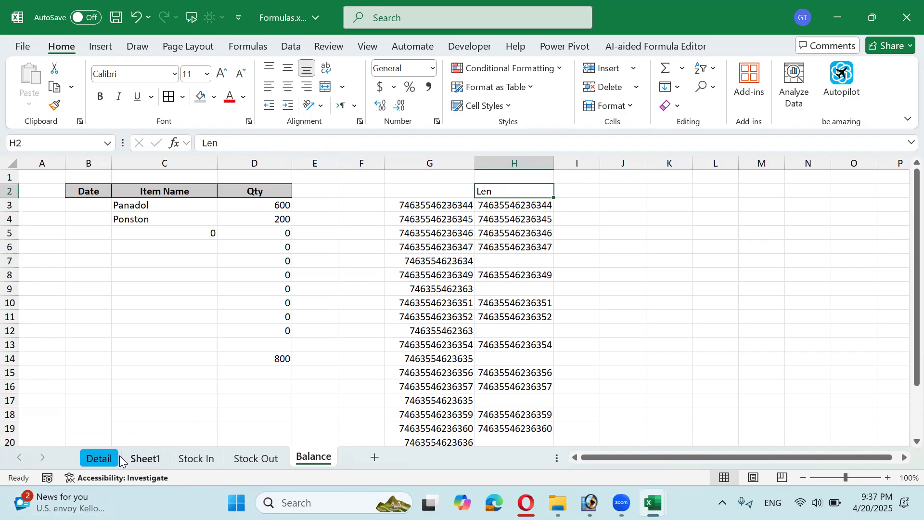
Review the MAX, MIN, LARGE and SMALL entries in the function list on the Detail sheet
{"action": "left_click", "coordinate": [101, 459]}
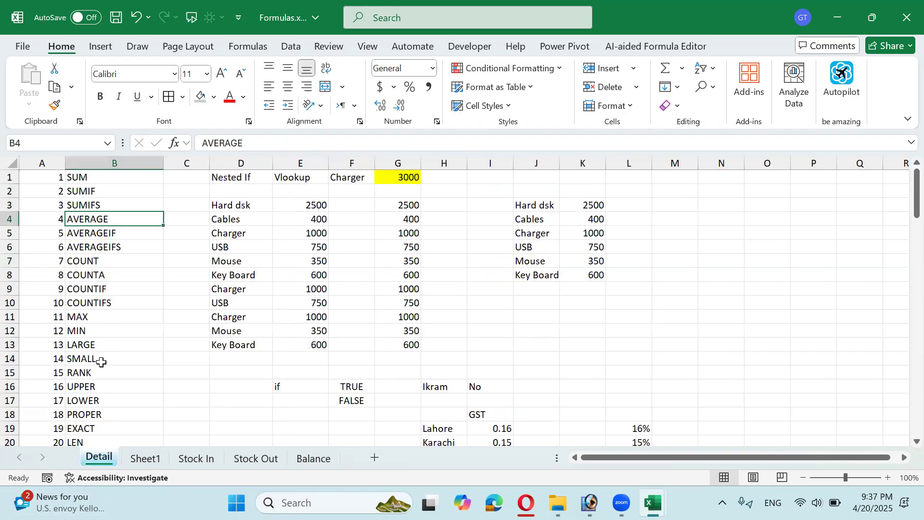
{"action": "left_click", "coordinate": [109, 317]}
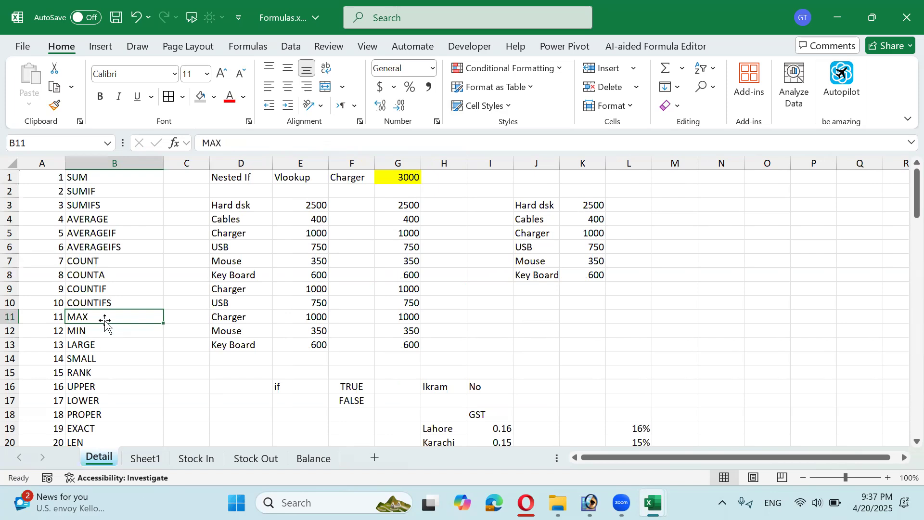
{"action": "left_click", "coordinate": [107, 328]}
{"action": "left_click", "coordinate": [108, 350]}
{"action": "left_click", "coordinate": [107, 359]}
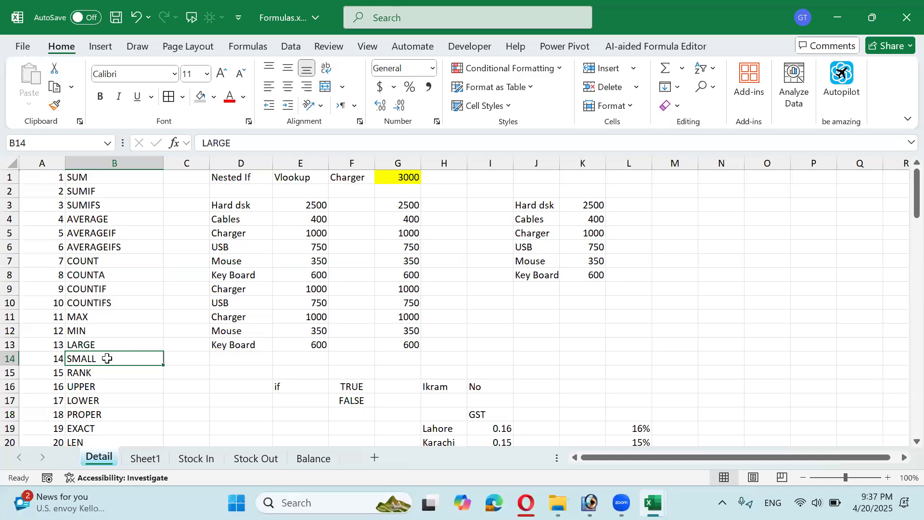
Add a new worksheet after the Balance sheet and enter the heading Sale in E3
{"action": "left_click", "coordinate": [308, 458]}
{"action": "scroll", "coordinate": [286, 372], "scroll_direction": "down", "scroll_amount": 6}
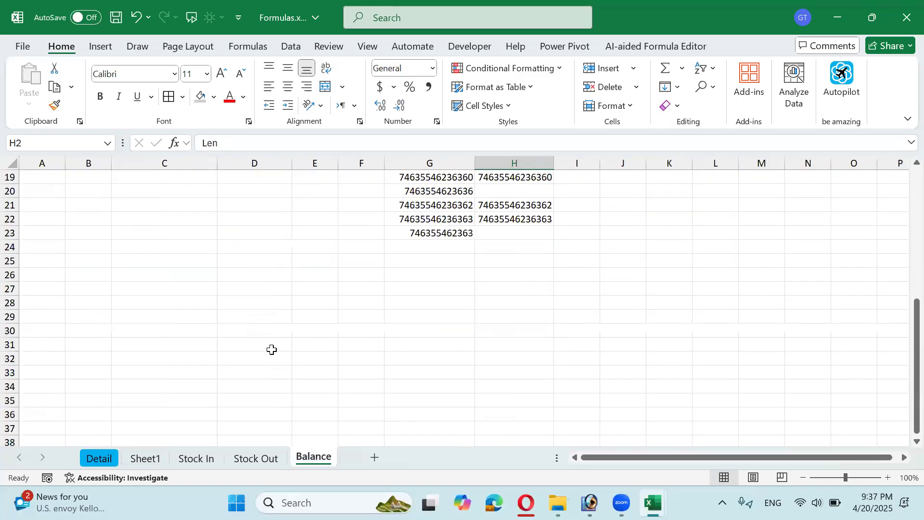
{"action": "left_click", "coordinate": [374, 458]}
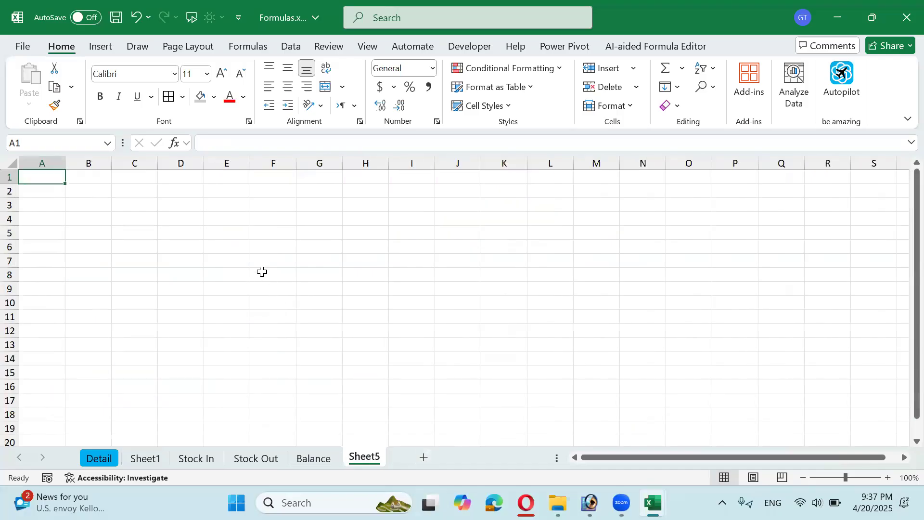
{"action": "left_click", "coordinate": [225, 218]}
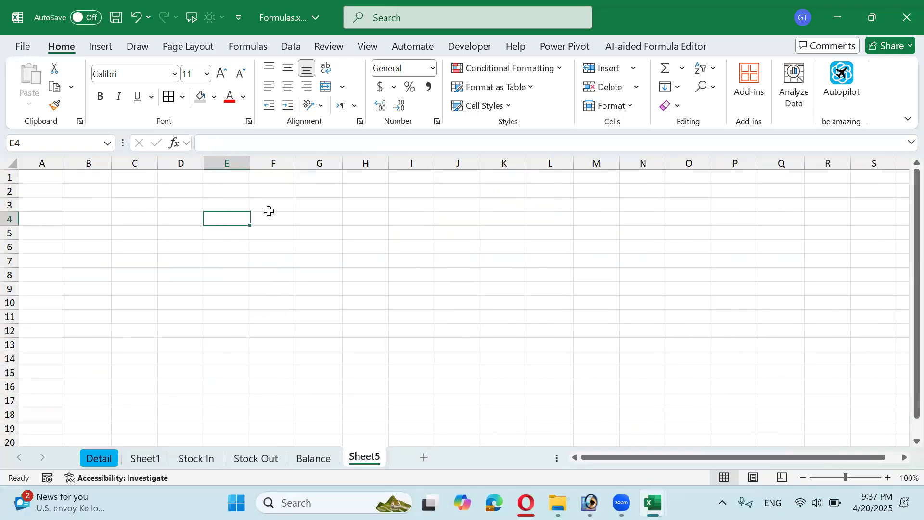
{"action": "key", "text": "Up"}
{"action": "type", "text": "Sale"}
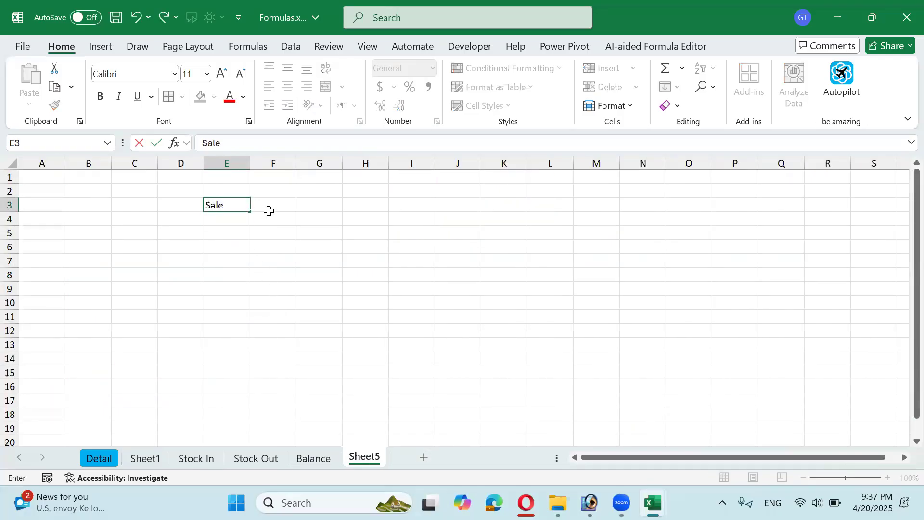
{"action": "key", "text": "Return"}
Select E4:E18 under the Sale heading and widen column E slightly
{"action": "key", "text": "shift+Down"}
{"action": "key", "text": "shift+Down"}
{"action": "key", "text": "shift+Down"}
{"action": "key", "text": "shift+Down"}
{"action": "key", "text": "shift+Down"}
{"action": "key", "text": "shift+Down"}
{"action": "key", "text": "shift+Down"}
{"action": "key", "text": "shift+Down"}
{"action": "key", "text": "shift+Down"}
{"action": "key", "text": "shift+Down"}
{"action": "key", "text": "shift+Down"}
{"action": "key", "text": "shift+Down"}
{"action": "key", "text": "shift+Down"}
{"action": "key", "text": "shift+Down"}
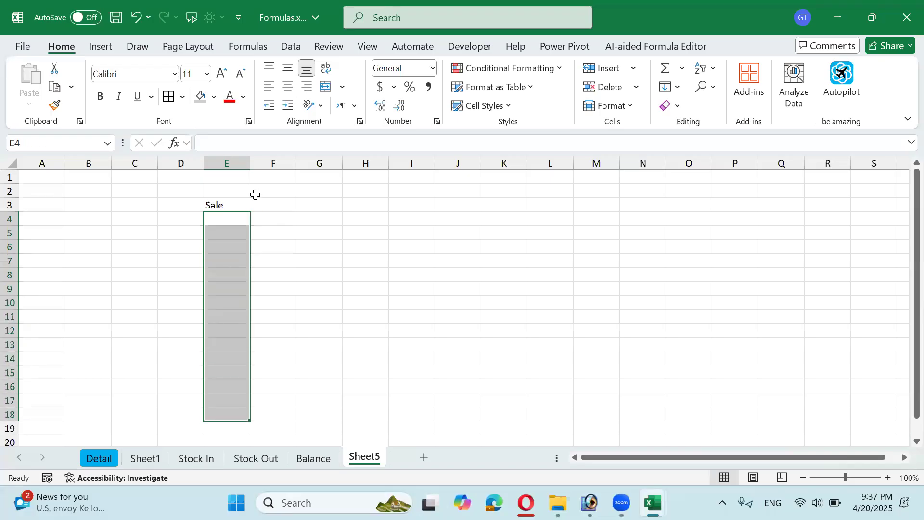
{"action": "left_click_drag", "start_coordinate": [250, 163], "coordinate": [267, 160]}
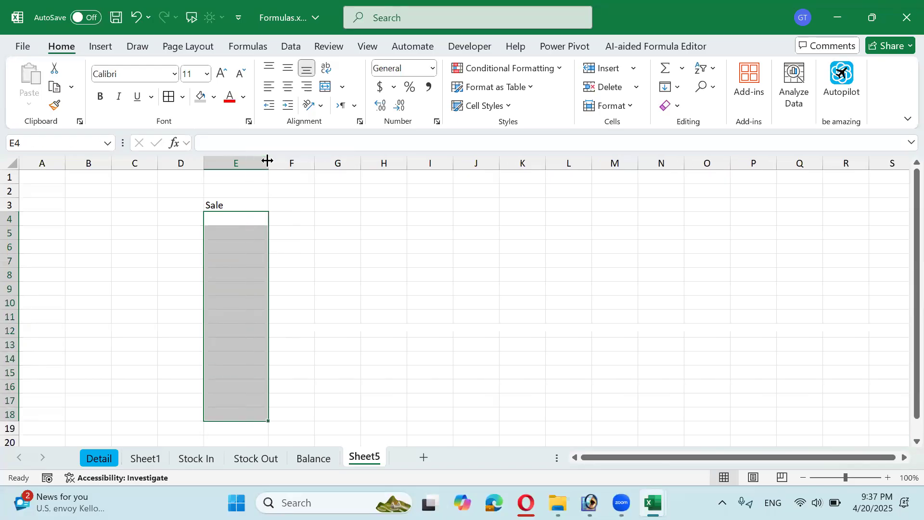
Fill all the selected cells under Sale with =RANDBETWEEN(5000,9000)
{"action": "type", "text": "=ran"}
{"action": "key", "text": "Down"}
{"action": "key", "text": "Down"}
{"action": "key", "text": "Tab"}
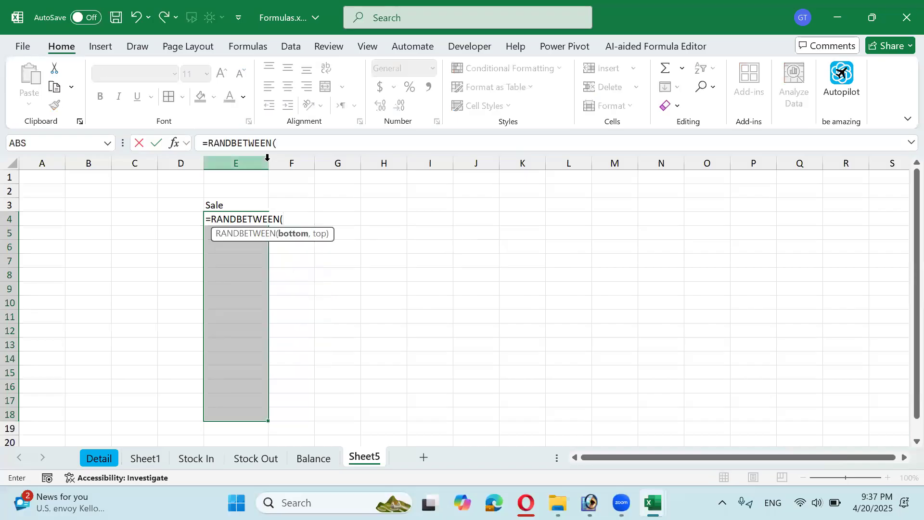
{"action": "type", "text": "5000,9"}
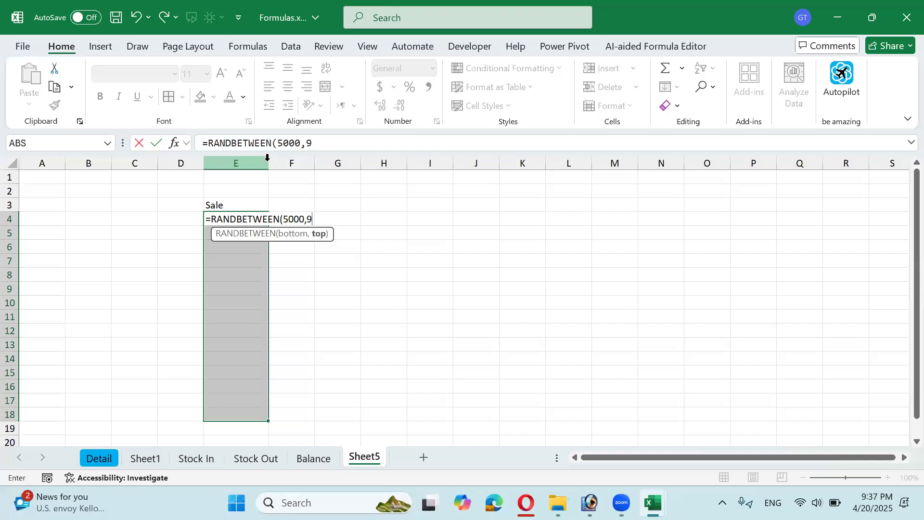
{"action": "type", "text": "000)"}
{"action": "key", "text": "ctrl+Return"}
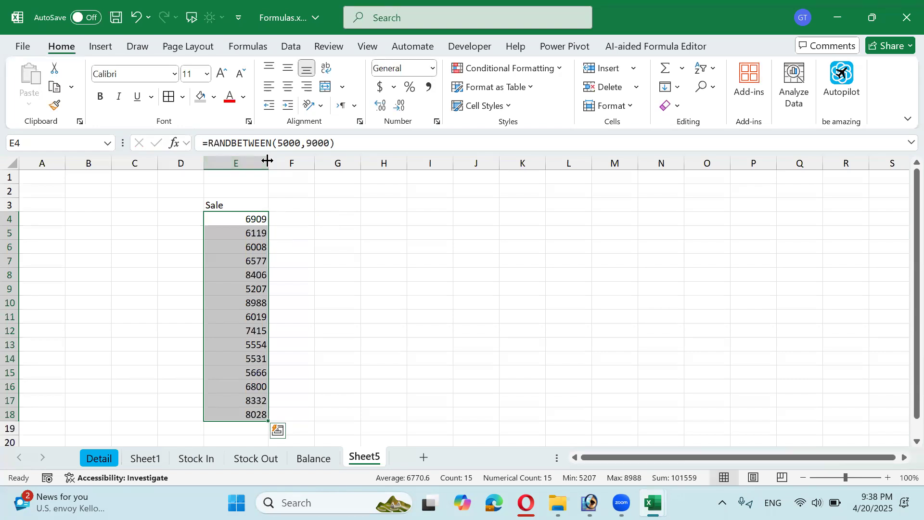
Reopen the RANDBETWEEN formula in E4 and recommit it to the whole selection to regenerate the sales figures
{"action": "key", "text": "F2"}
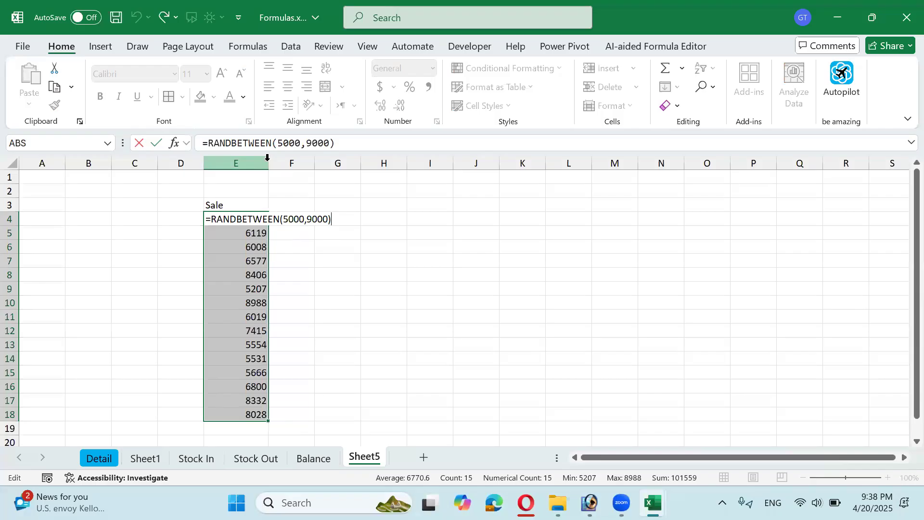
{"action": "key", "text": "Left"}
{"action": "key", "text": "Right"}
{"action": "key", "text": "ctrl+Return"}
Enter the heading Month in D3, beside the Sale heading
{"action": "key", "text": "Up"}
{"action": "key", "text": "Left"}
{"action": "key", "text": "Down"}
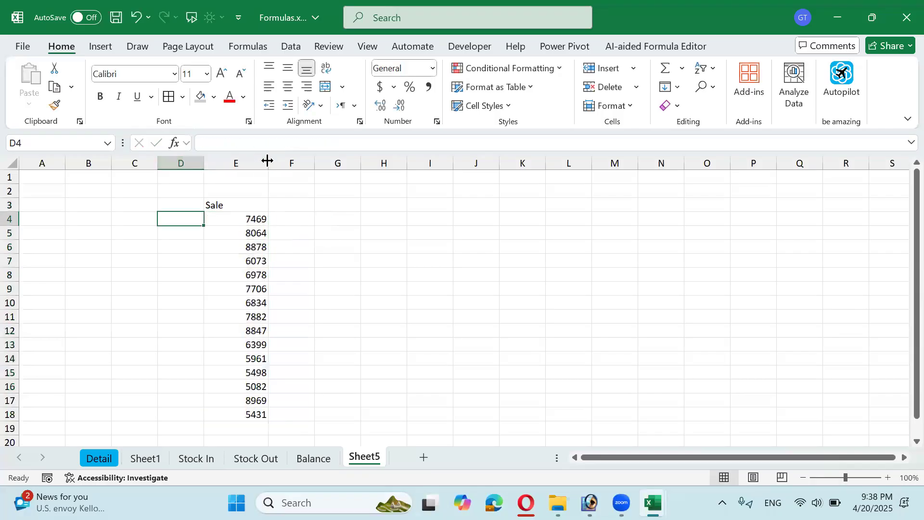
{"action": "key", "text": "Up"}
{"action": "type", "text": "Month"}
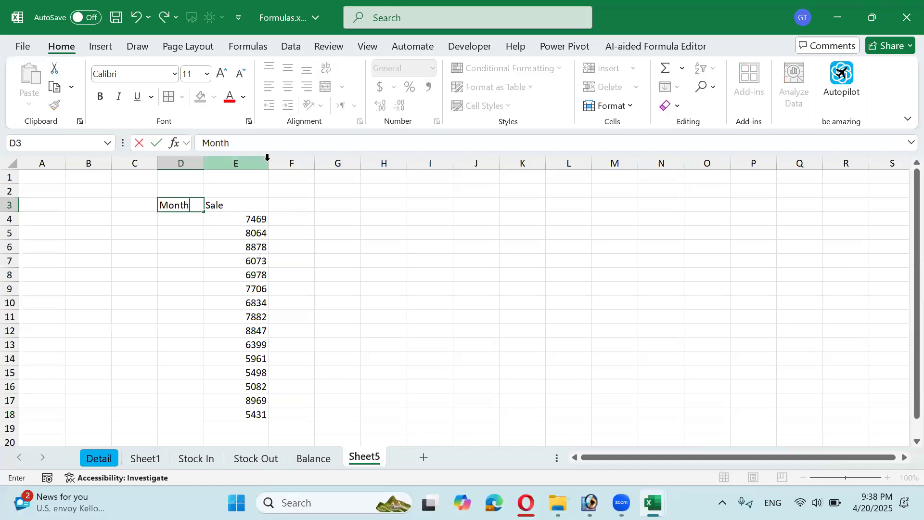
{"action": "key", "text": "Return"}
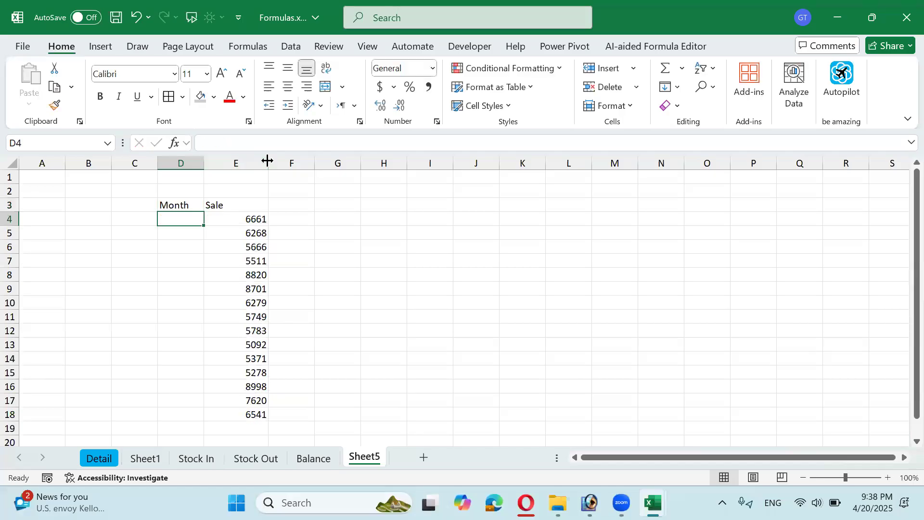
Enter the first two months, Jan in D4 and Feb in D5, under the Month heading
{"action": "type", "text": "Jan"}
{"action": "key", "text": "Return"}
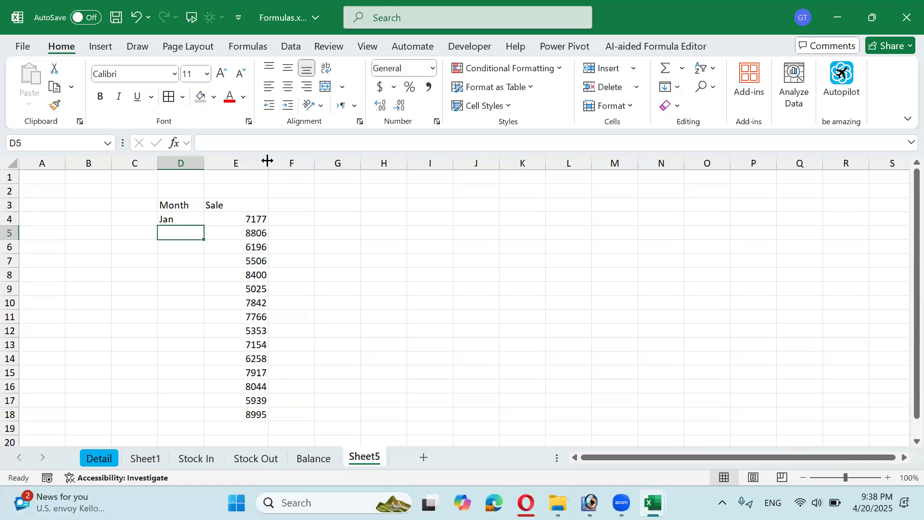
{"action": "type", "text": "Feb"}
{"action": "key", "text": "Return"}
{"action": "key", "text": "Up"}
{"action": "key", "text": "Up"}
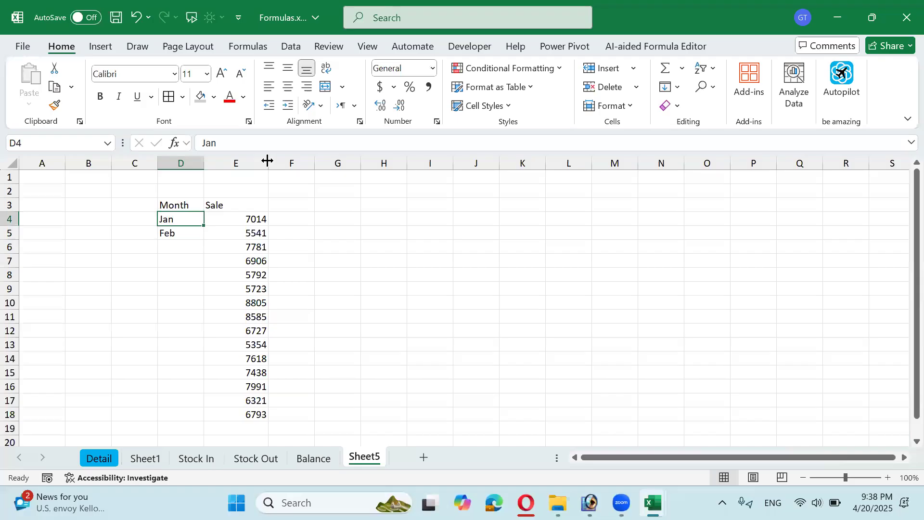
Extend the Jan and Feb month series down column D beside the sales figures, through Dec
{"action": "key", "text": "shift+Down"}
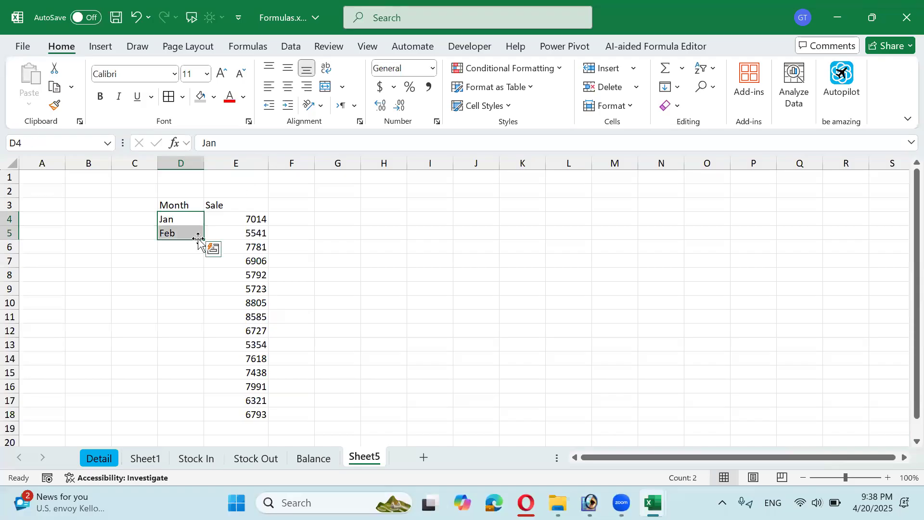
{"action": "left_click_drag", "start_coordinate": [199, 239], "coordinate": [192, 394]}
Delete the surplus rows 16 to 18 below the Dec entry
{"action": "left_click", "coordinate": [198, 360]}
{"action": "key", "text": "Down"}
{"action": "key", "text": "shift+Down"}
{"action": "key", "text": "Down"}
{"action": "key", "text": "shift+Down"}
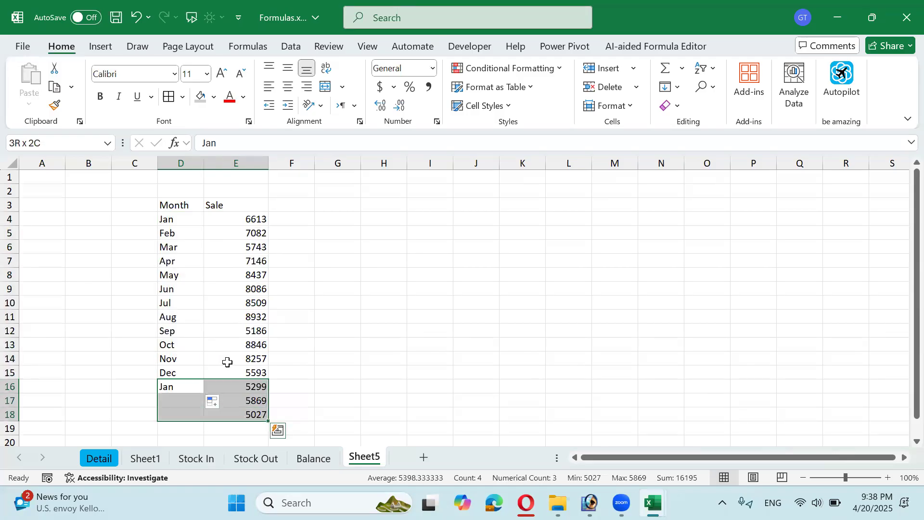
{"action": "key", "text": "shift+space"}
{"action": "key", "text": "alt+e"}
{"action": "key", "text": "d"}
{"action": "key", "text": "Up"}
{"action": "key", "text": "Up"}
{"action": "key", "text": "Up"}
{"action": "key", "text": "Up"}
{"action": "key", "text": "Up"}
{"action": "key", "text": "Up"}
{"action": "key", "text": "Up"}
{"action": "key", "text": "Up"}
{"action": "key", "text": "Up"}
{"action": "key", "text": "Up"}
{"action": "key", "text": "Up"}
{"action": "key", "text": "Up"}
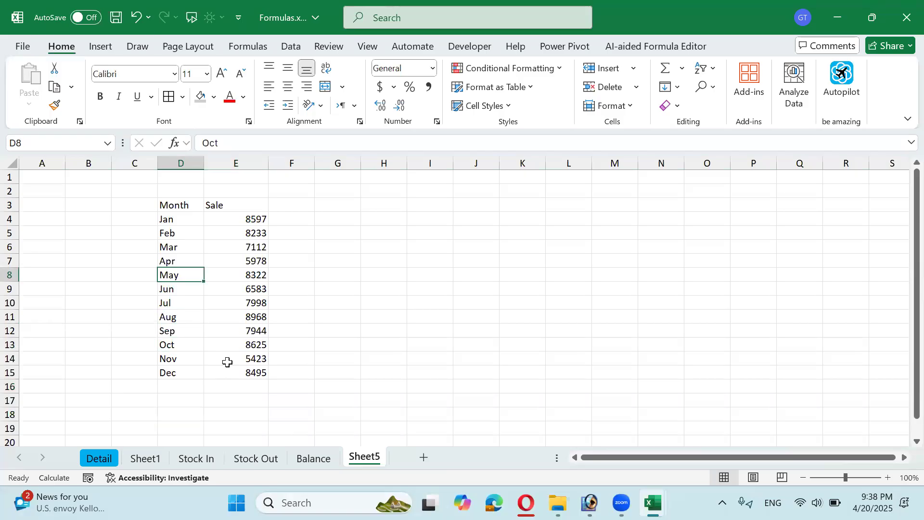
{"action": "key", "text": "Right"}
{"action": "key", "text": "Right"}
{"action": "key", "text": "Right"}
{"action": "key", "text": "Left"}
{"action": "key", "text": "Left"}
{"action": "key", "text": "Left"}
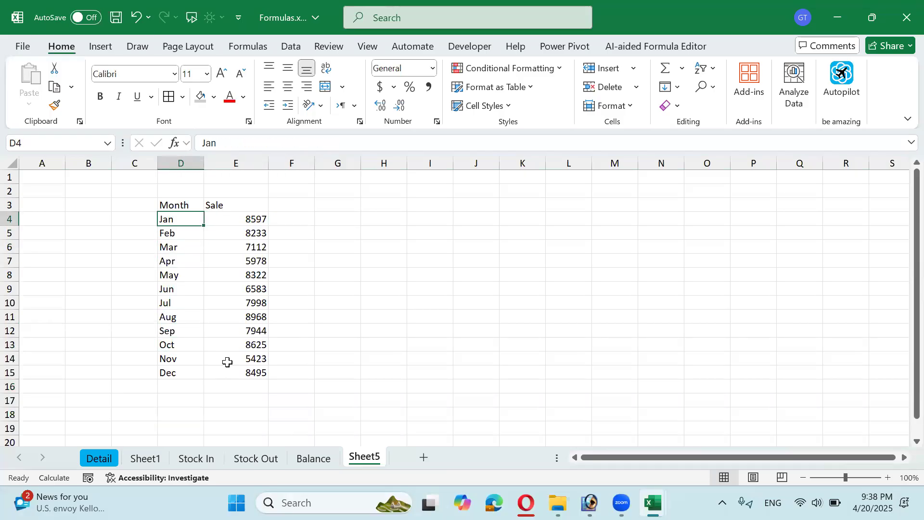
Recalculate the workbook to regenerate the random sales figures
{"action": "key", "text": "F9"}
{"action": "key", "text": "Right"}
{"action": "key", "text": "Right"}
{"action": "key", "text": "Right"}
{"action": "key", "text": "Left"}
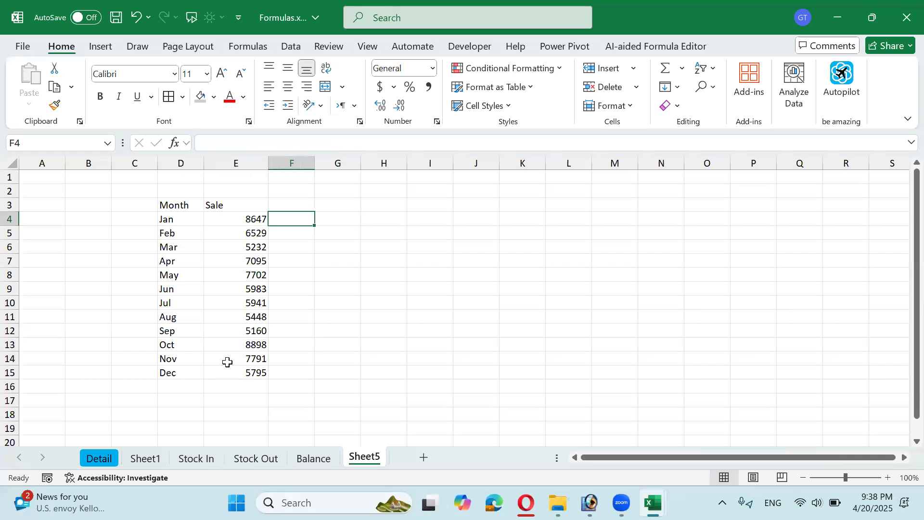
Review the monthly Sale figures and their RANDBETWEEN formulas in E4:E15
{"action": "key", "text": "Left"}
{"action": "key", "text": "ctrl+shift+Down"}
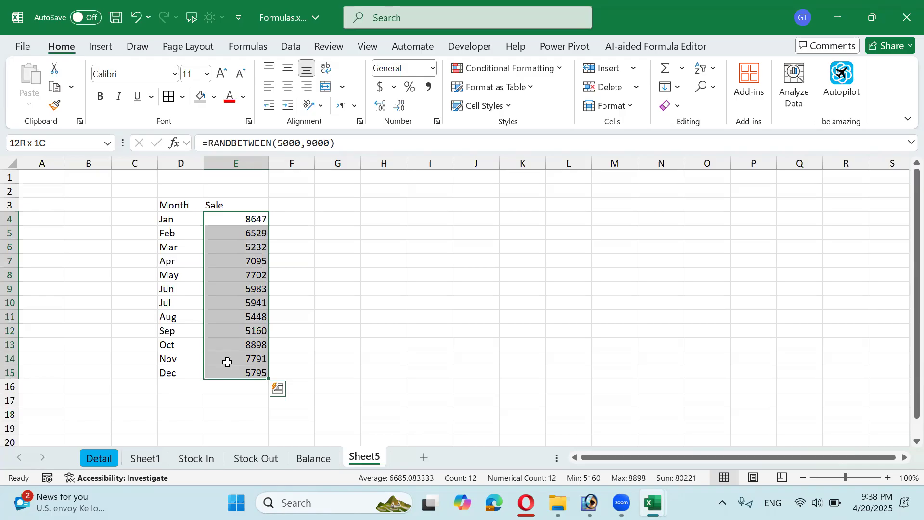
{"action": "key", "text": "Down"}
{"action": "key", "text": "Down"}
{"action": "key", "text": "Down"}
{"action": "key", "text": "Down"}
{"action": "key", "text": "Down"}
{"action": "key", "text": "Down"}
{"action": "key", "text": "Down"}
{"action": "key", "text": "Down"}
{"action": "key", "text": "Down"}
{"action": "key", "text": "Down"}
{"action": "key", "text": "Down"}
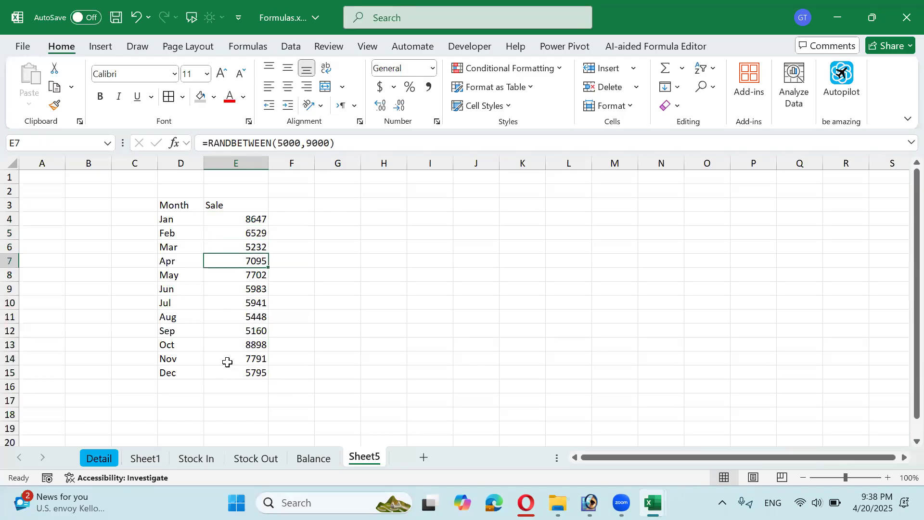
{"action": "key", "text": "Up"}
{"action": "key", "text": "Up"}
{"action": "key", "text": "Up"}
{"action": "key", "text": "Up"}
{"action": "key", "text": "Up"}
{"action": "key", "text": "Up"}
{"action": "key", "text": "Up"}
{"action": "key", "text": "Up"}
{"action": "key", "text": "Up"}
{"action": "key", "text": "Up"}
{"action": "key", "text": "Up"}
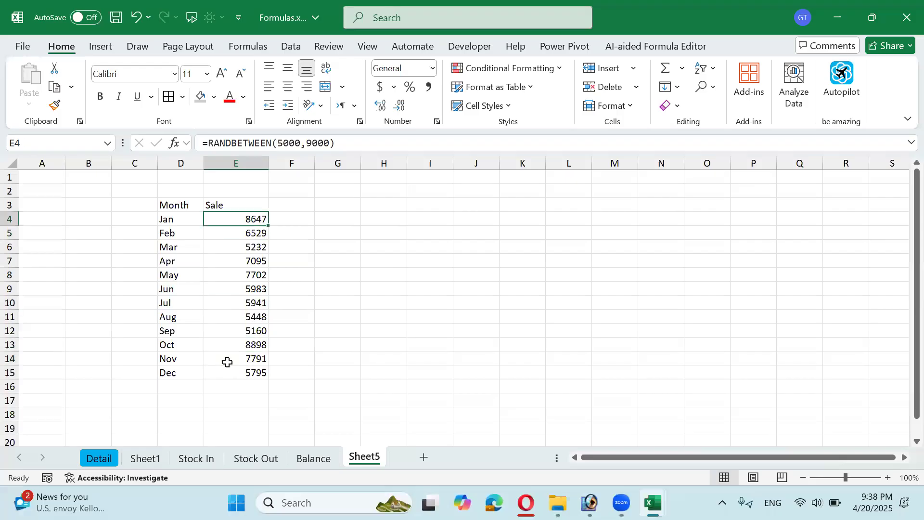
{"action": "key", "text": "ctrl+shift+Down"}
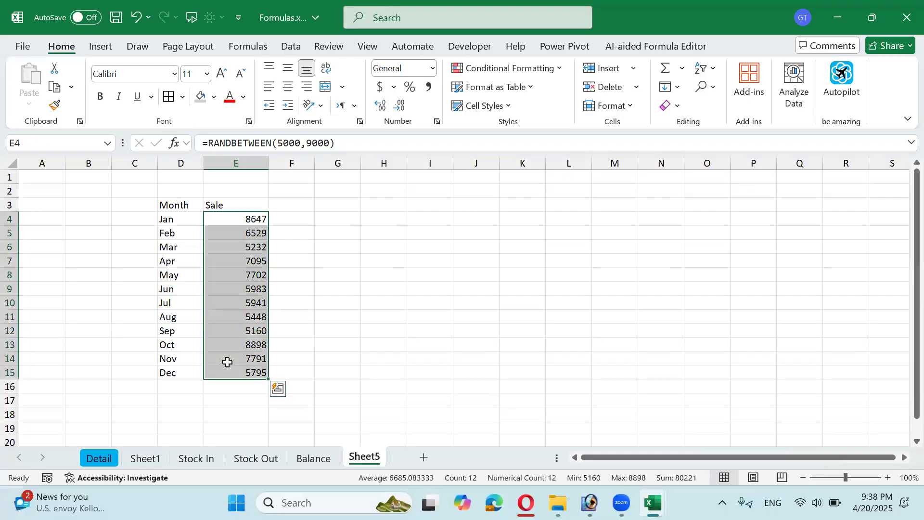
{"action": "left_click", "coordinate": [362, 200]}
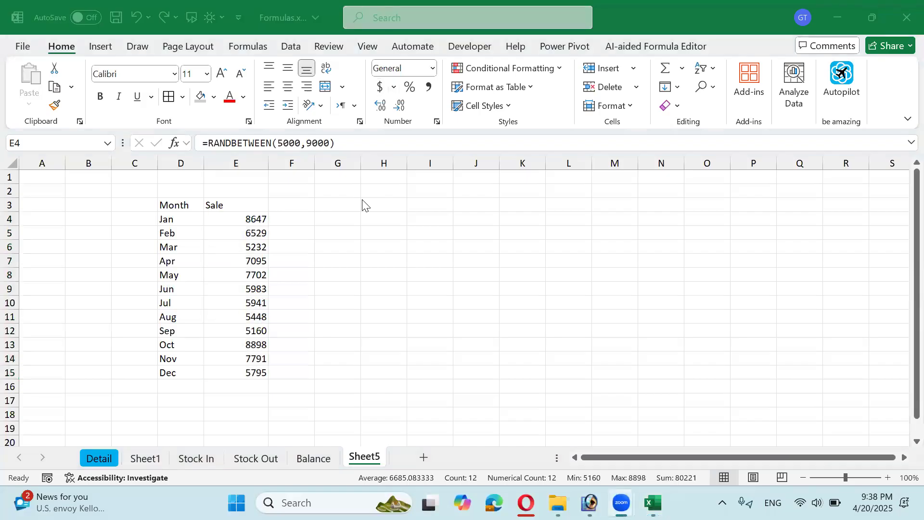
{"action": "left_click", "coordinate": [255, 216]}
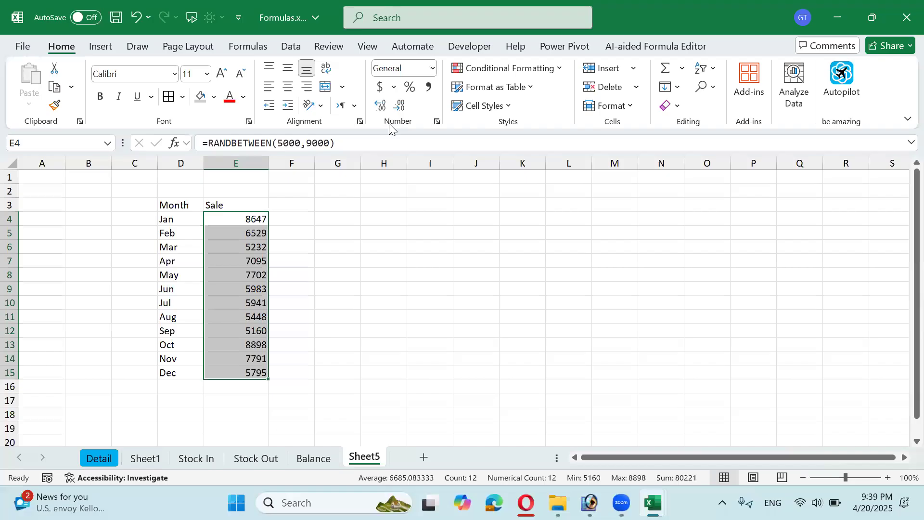
{"action": "left_click", "coordinate": [377, 80]}
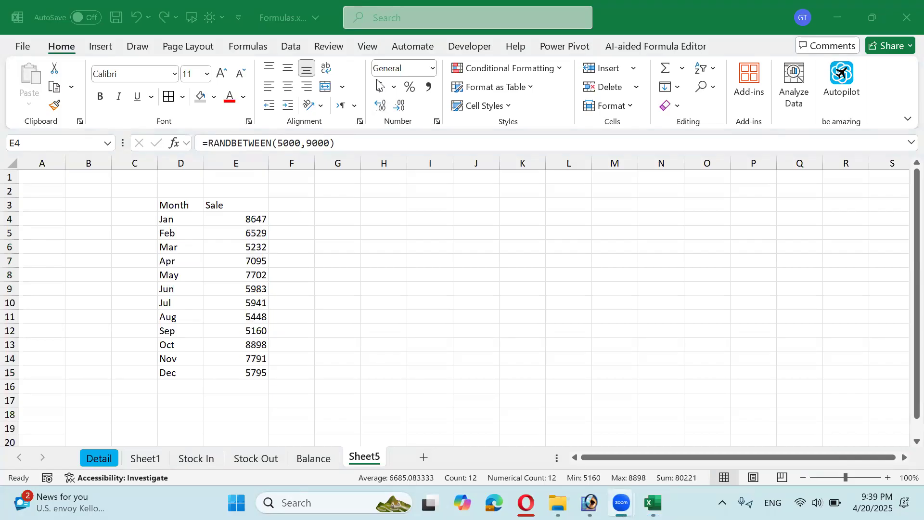
{"action": "left_click", "coordinate": [255, 389]}
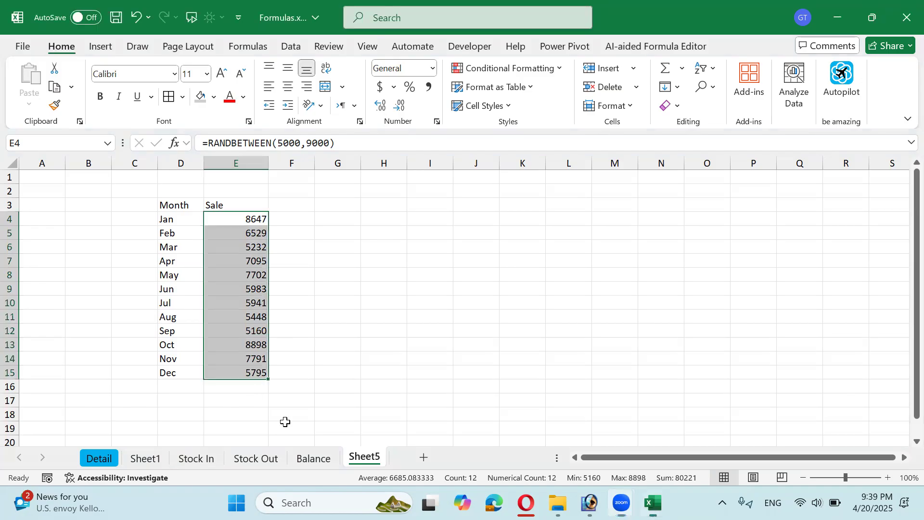
{"action": "left_click", "coordinate": [258, 388]}
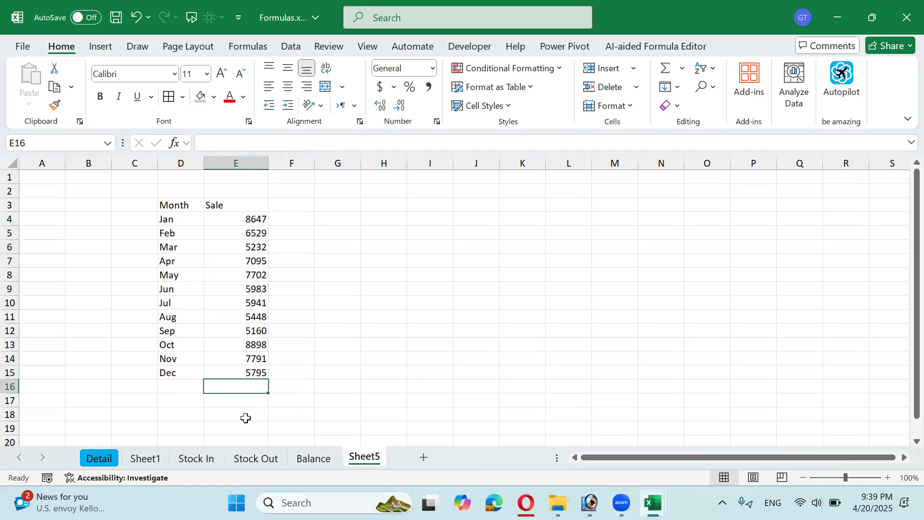
Check the MAX entry in the function list on the Detail sheet and return to Sheet5
{"action": "left_click", "coordinate": [99, 458]}
{"action": "left_click", "coordinate": [102, 315]}
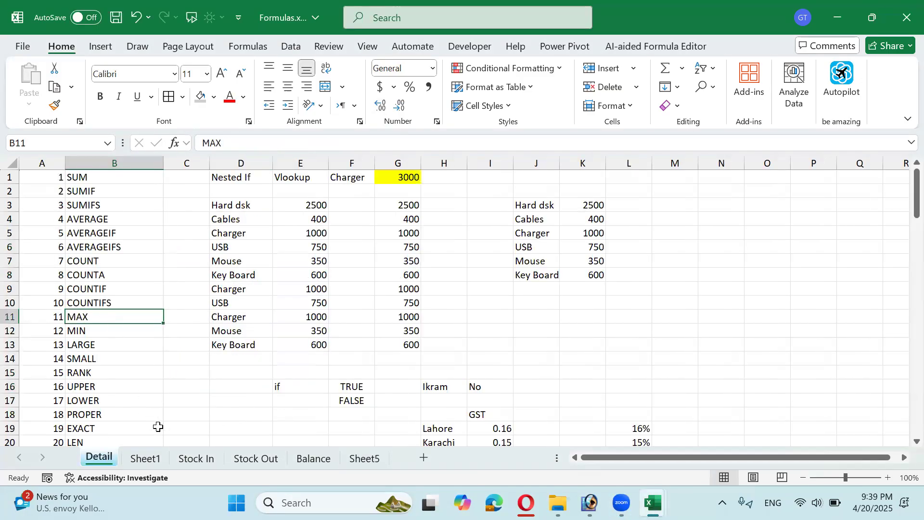
{"action": "left_click", "coordinate": [189, 458]}
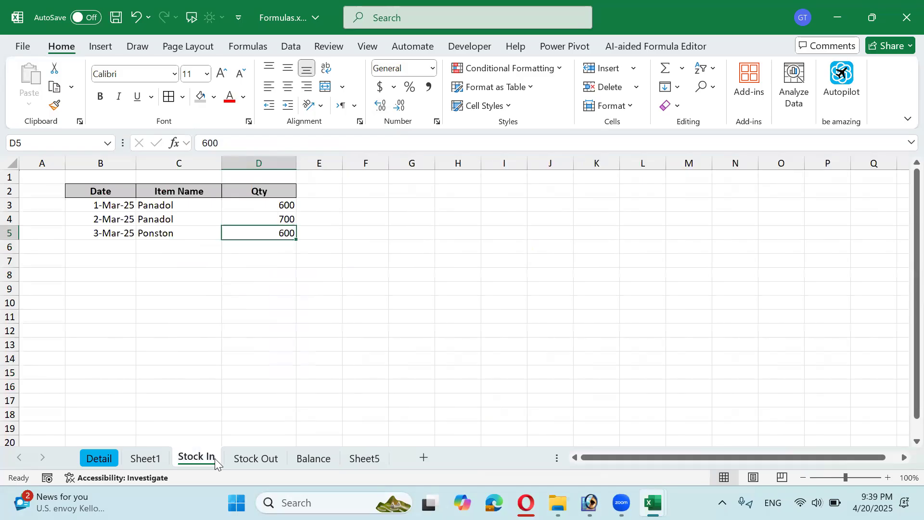
{"action": "key", "text": "ctrl+Page_Down"}
{"action": "key", "text": "ctrl+Page_Down"}
{"action": "key", "text": "ctrl+Page_Down"}
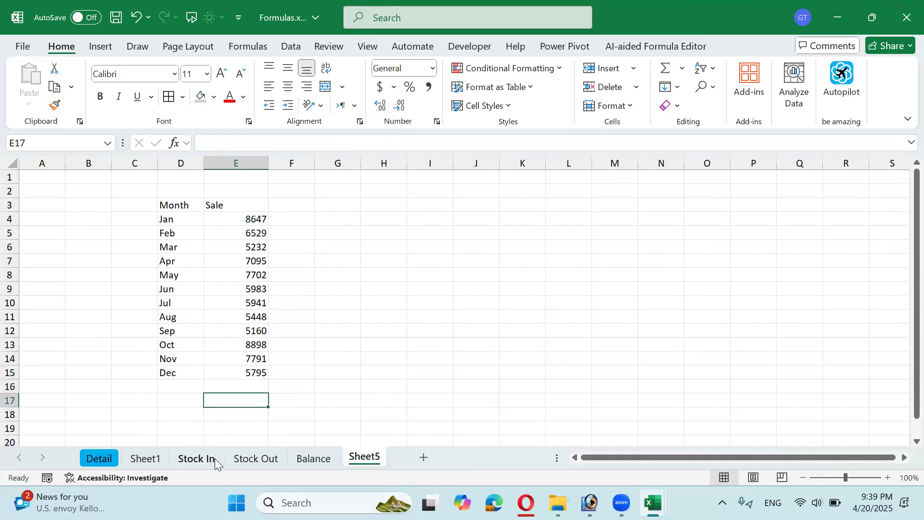
Enter =MAX(E4:E15) in E17 to get the highest monthly sale
{"action": "type", "text": "=a"}
{"action": "key", "text": "BackSpace"}
{"action": "type", "text": "ma"}
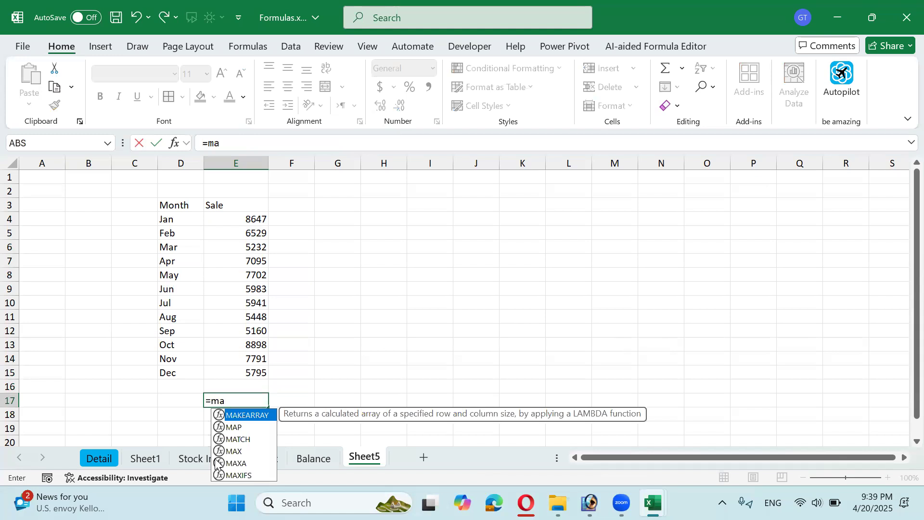
{"action": "key", "text": "Down"}
{"action": "key", "text": "Down"}
{"action": "key", "text": "Down"}
{"action": "key", "text": "Tab"}
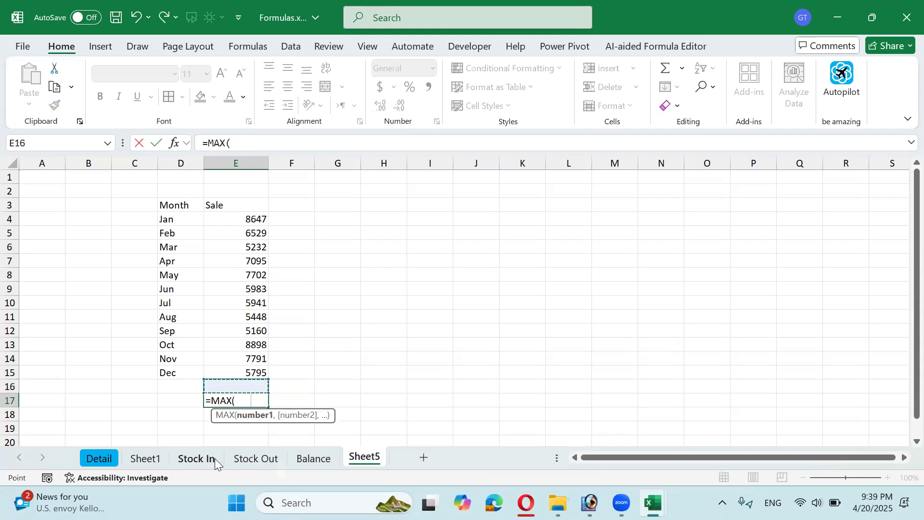
{"action": "key", "text": "Up"}
{"action": "key", "text": "Up"}
{"action": "key", "text": "ctrl+shift+Up"}
{"action": "key", "text": "shift+Down"}
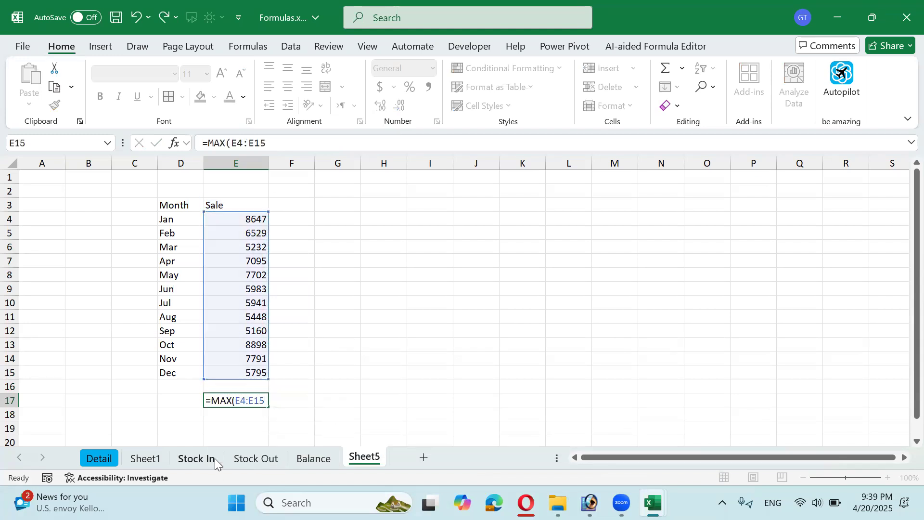
{"action": "key", "text": "Return"}
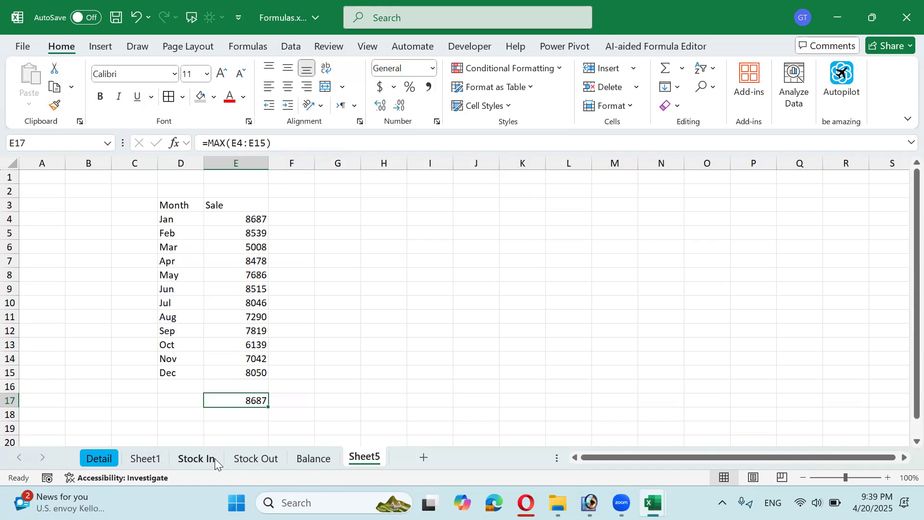
Label D17 as Max and D18 as Min beside the result cells
{"action": "key", "text": "Down"}
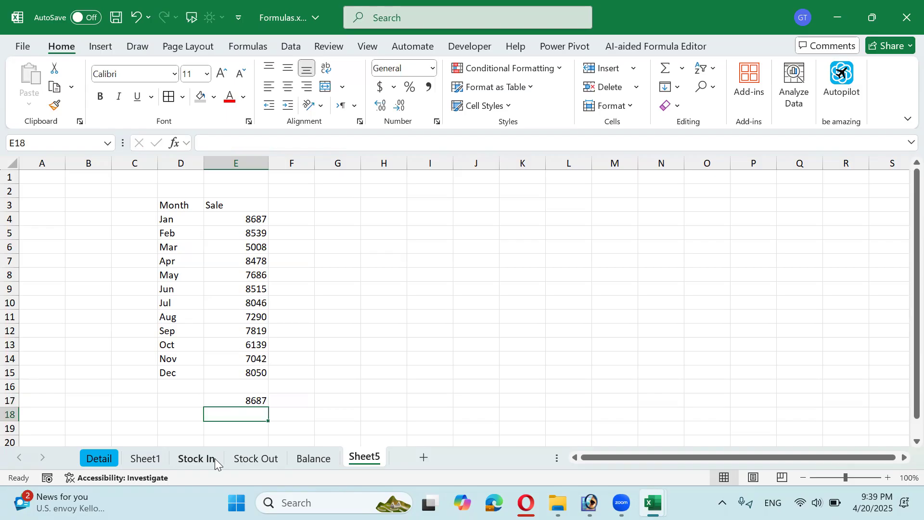
{"action": "key", "text": "Up"}
{"action": "key", "text": "Left"}
{"action": "type", "text": "Max"}
{"action": "key", "text": "Return"}
{"action": "type", "text": "Min"}
{"action": "key", "text": "Tab"}
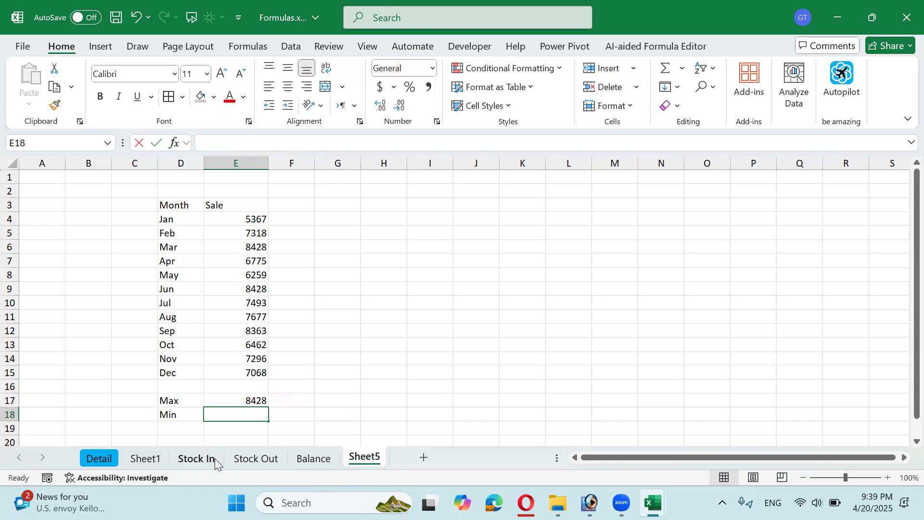
Enter =MIN(E4:E15) in E18 to get the lowest monthly sale
{"action": "type", "text": "=min"}
{"action": "key", "text": "Tab"}
{"action": "key", "text": "Up"}
{"action": "key", "text": "Up"}
{"action": "key", "text": "Up"}
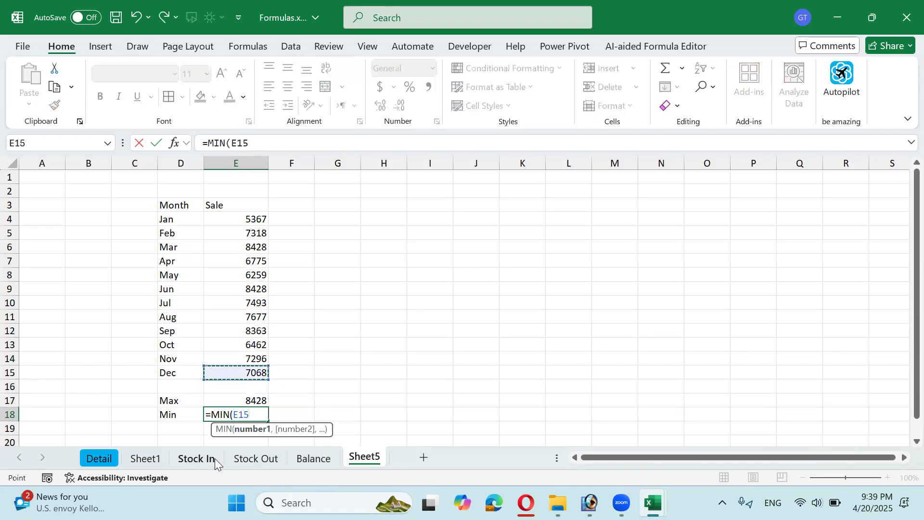
{"action": "key", "text": "ctrl+shift+Up"}
{"action": "key", "text": "shift+Down"}
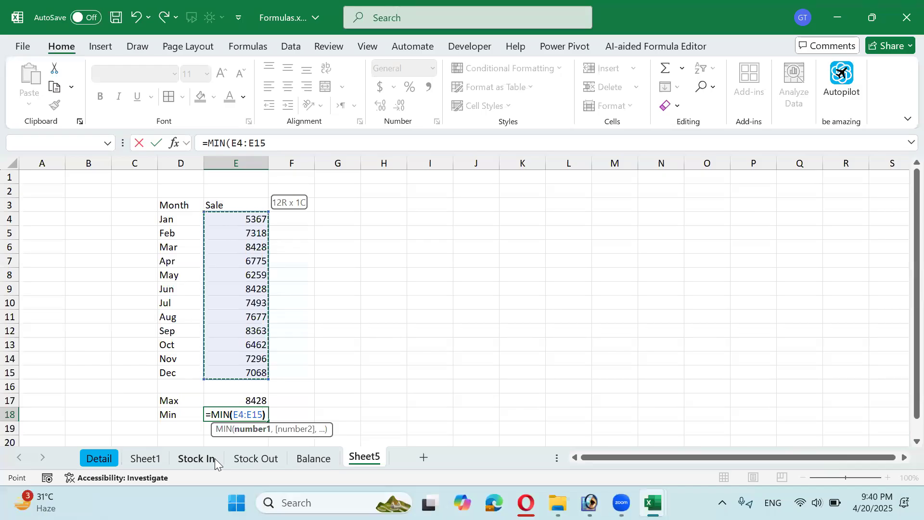
{"action": "type", "text": ")"}
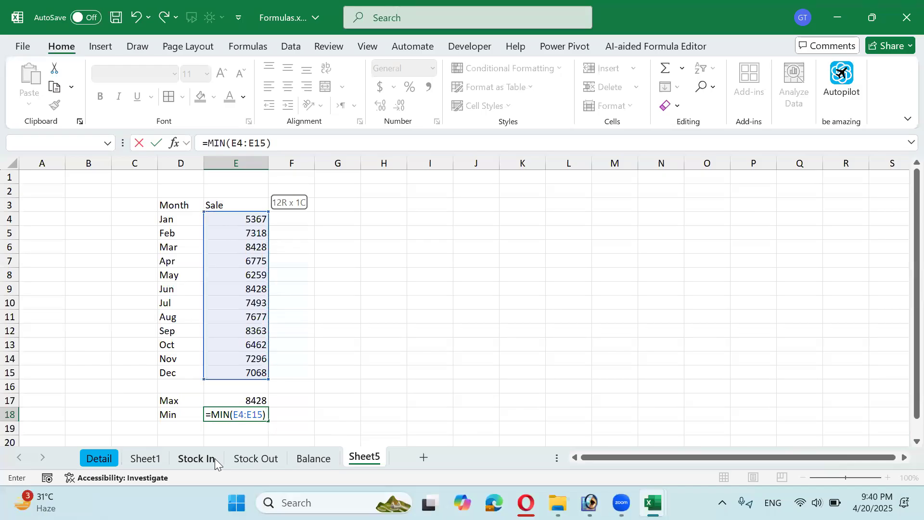
{"action": "key", "text": "ctrl+Return"}
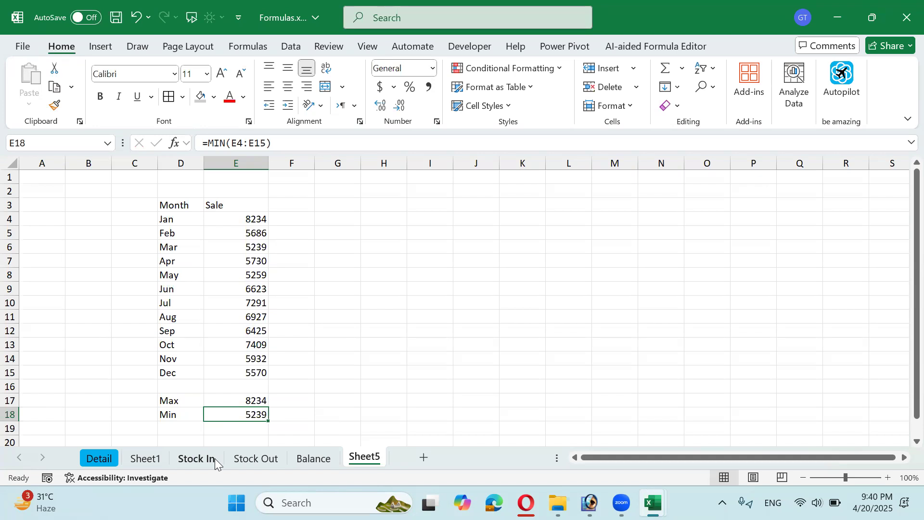
Examine the Max and Min labels with their formulas in D17:E18
{"action": "key", "text": "Up"}
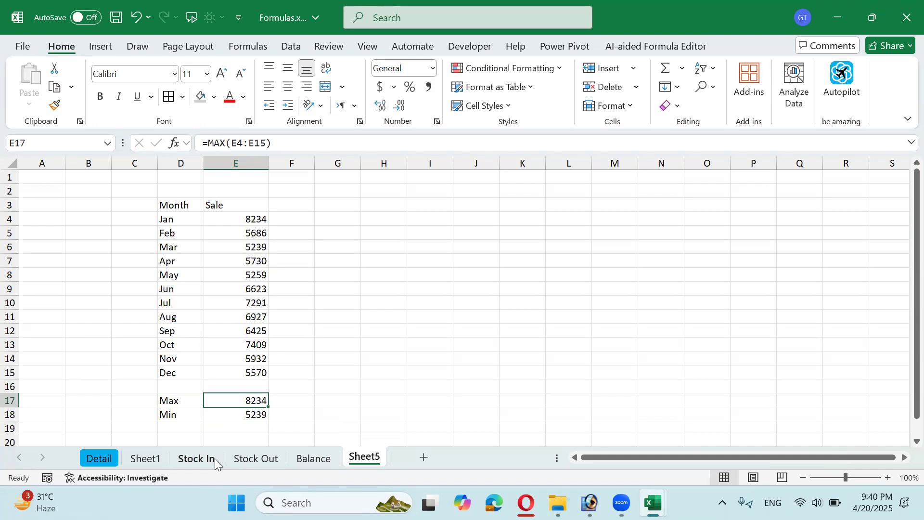
{"action": "key", "text": "Left"}
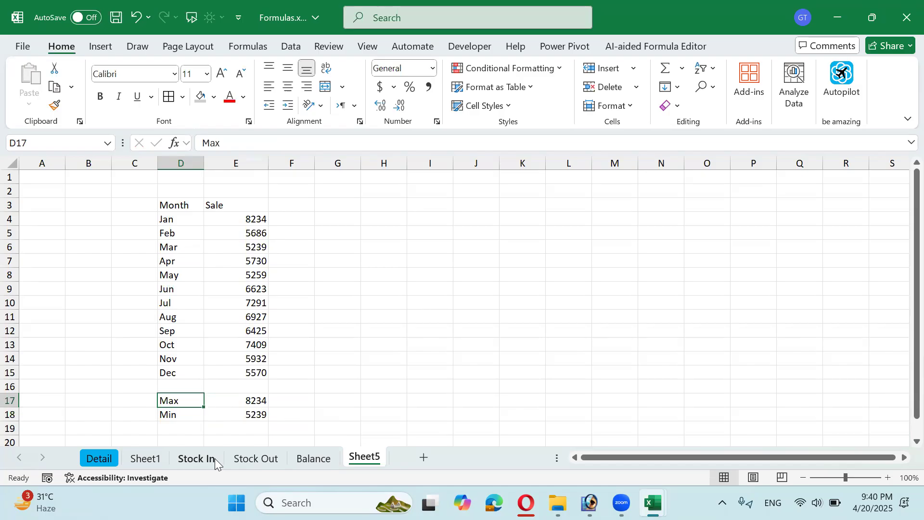
{"action": "key", "text": "Down"}
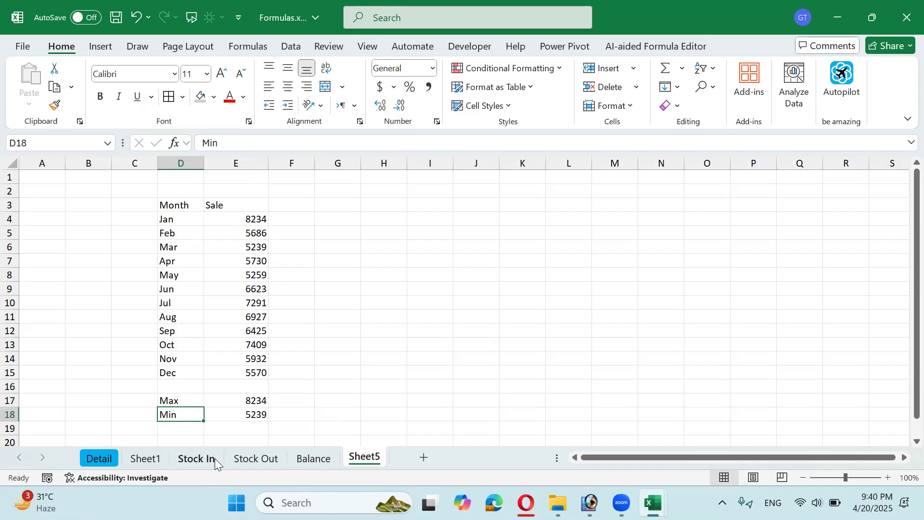
{"action": "key", "text": "Right"}
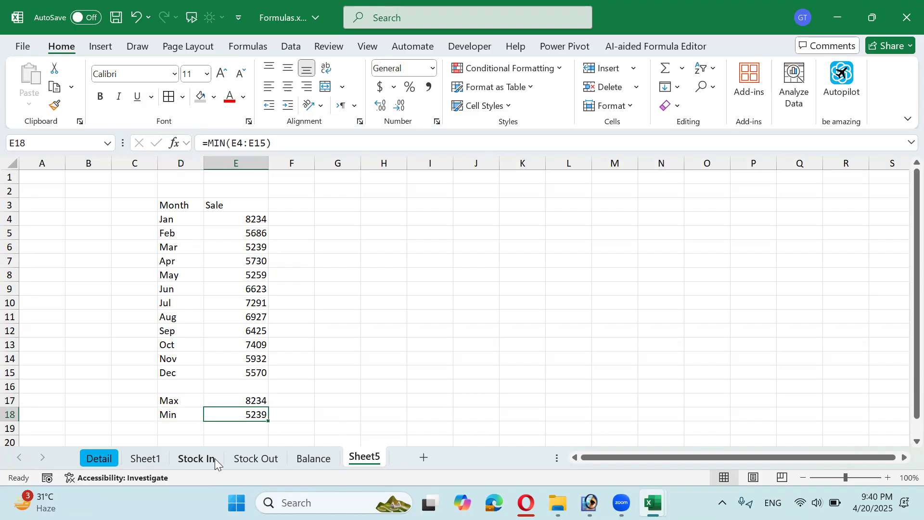
{"action": "key", "text": "Up"}
{"action": "key", "text": "Left"}
{"action": "key", "text": "shift+Down"}
{"action": "key", "text": "shift+Right"}
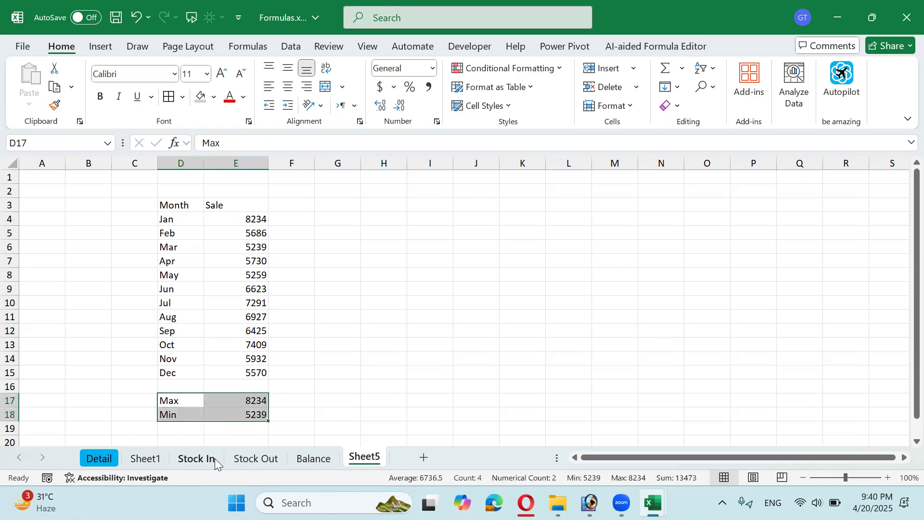
{"action": "key", "text": "Right"}
{"action": "key", "text": "Right"}
{"action": "key", "text": "Left"}
{"action": "key", "text": "Down"}
{"action": "key", "text": "Up"}
{"action": "key", "text": "shift+Down"}
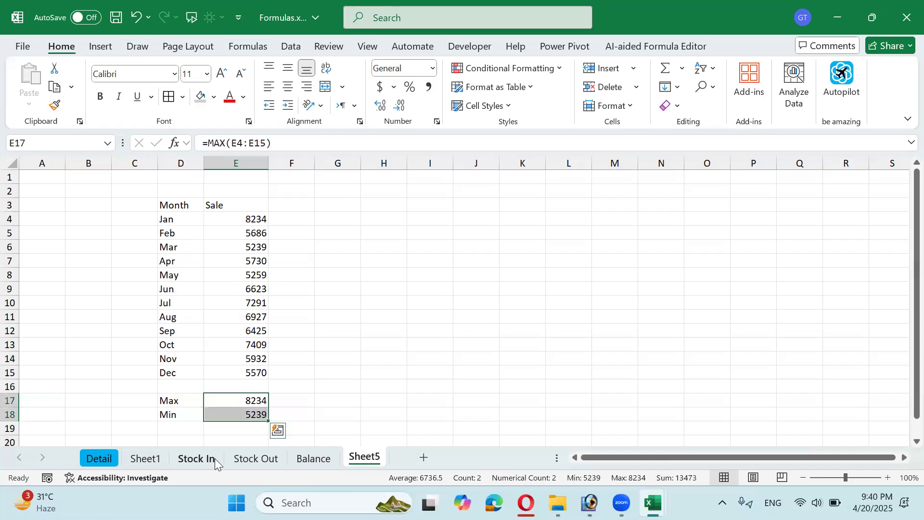
{"action": "key", "text": "Right"}
{"action": "key", "text": "Right"}
{"action": "key", "text": "Left"}
{"action": "key", "text": "Left"}
{"action": "key", "text": "shift+Down"}
{"action": "key", "text": "Down"}
{"action": "key", "text": "Down"}
{"action": "key", "text": "Down"}
{"action": "key", "text": "Up"}
{"action": "key", "text": "Up"}
{"action": "key", "text": "Up"}
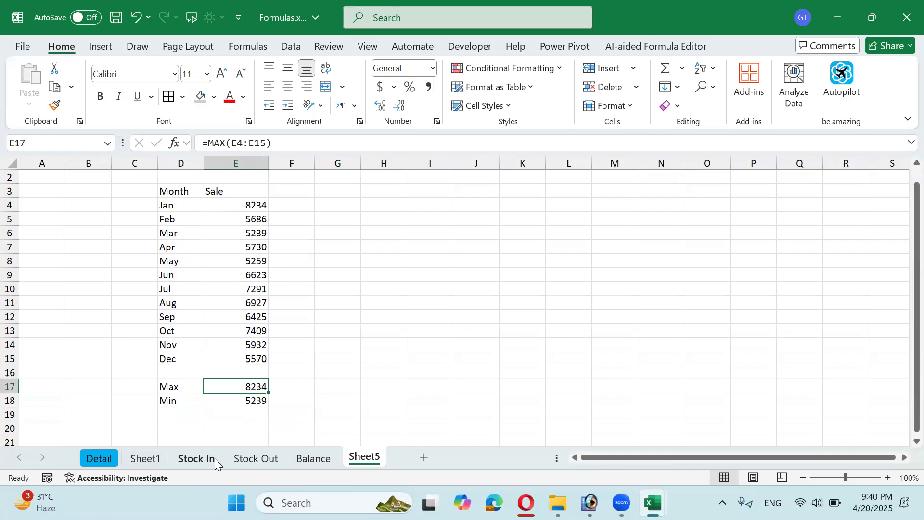
Save the workbook
{"action": "key", "text": "Right"}
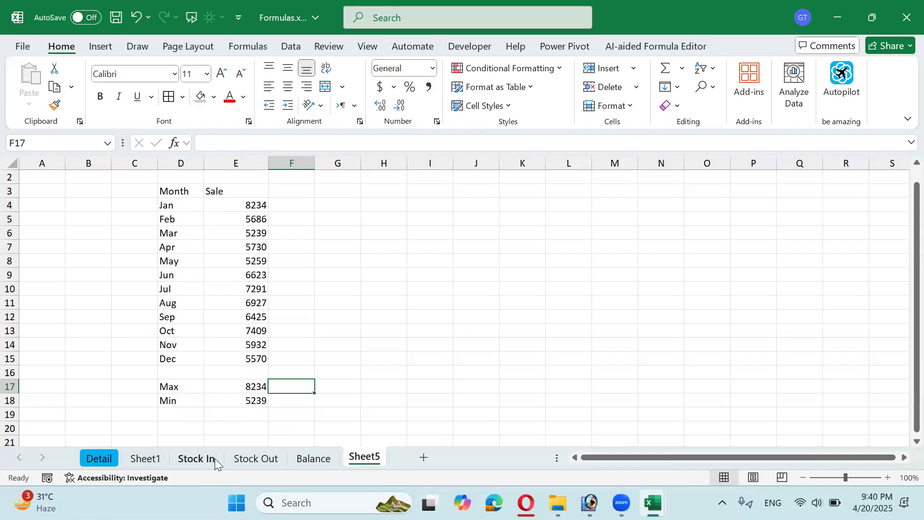
{"action": "key", "text": "ctrl+s"}
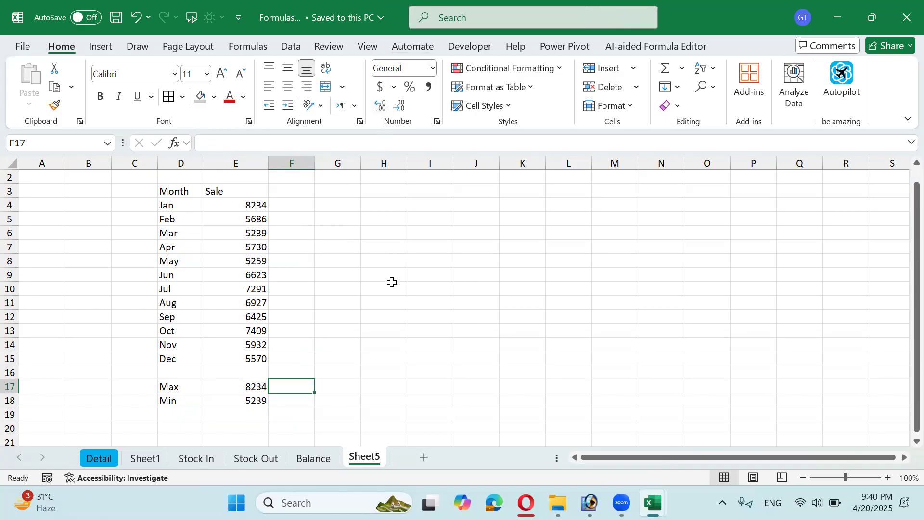
{"action": "left_click", "coordinate": [277, 361]}
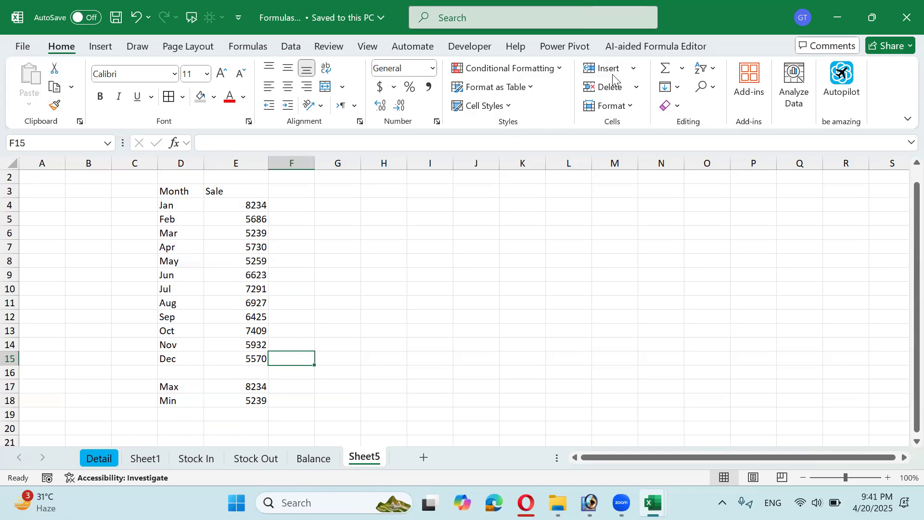